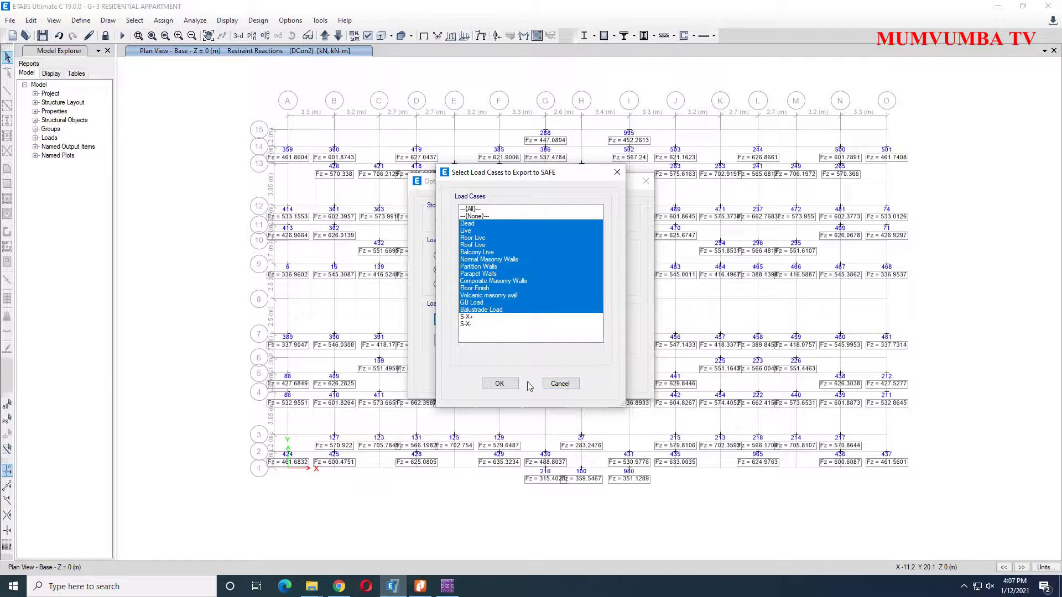
- Confirm the SAFE export of the Base story's floor loads and loads from above, with load cases Dead through Balustrade Load and no load combinations
click(499, 384)
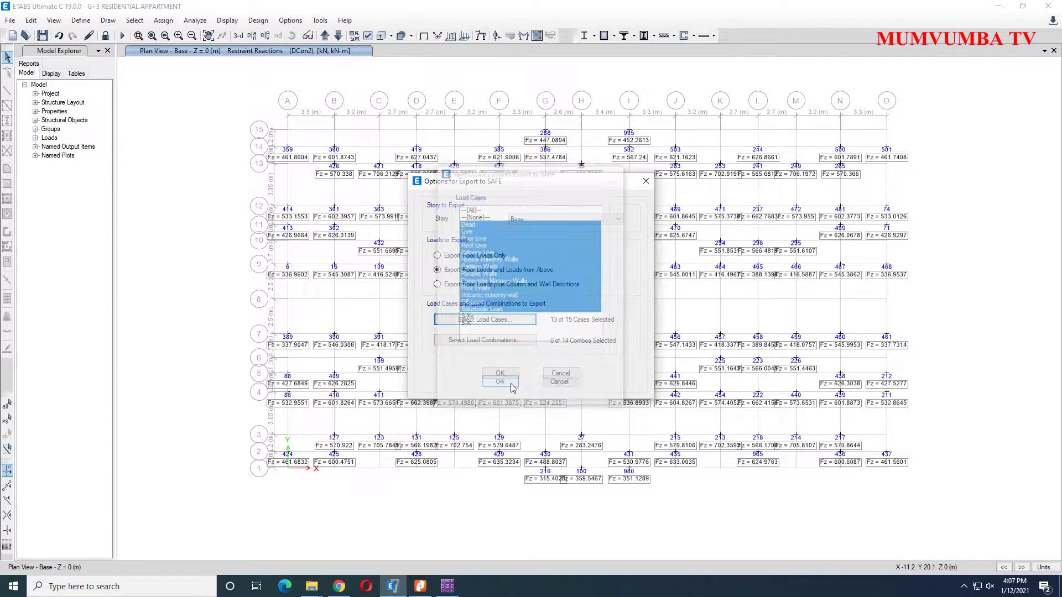
click(476, 340)
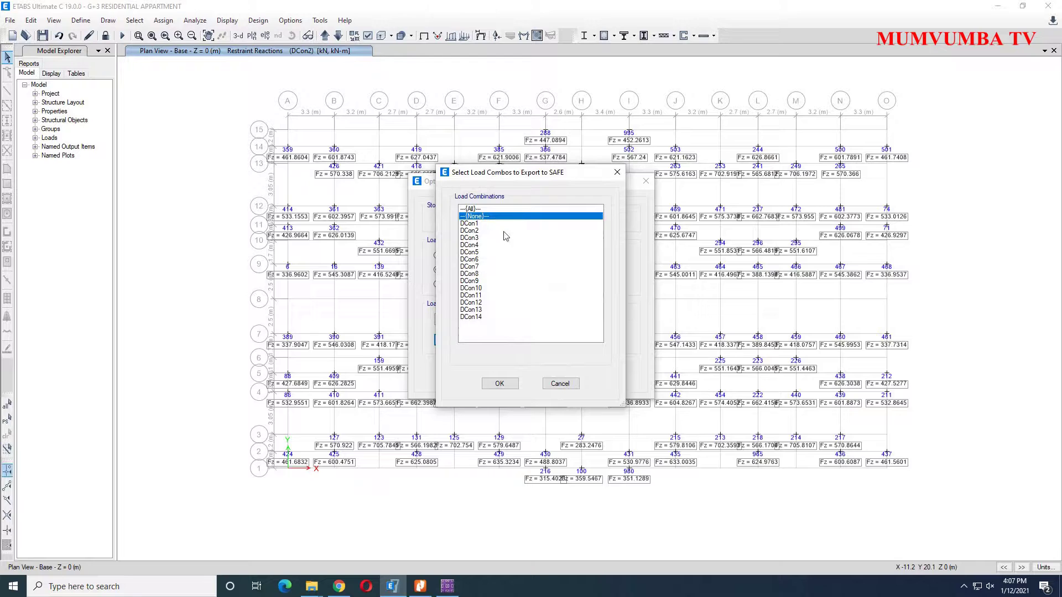
click(513, 386)
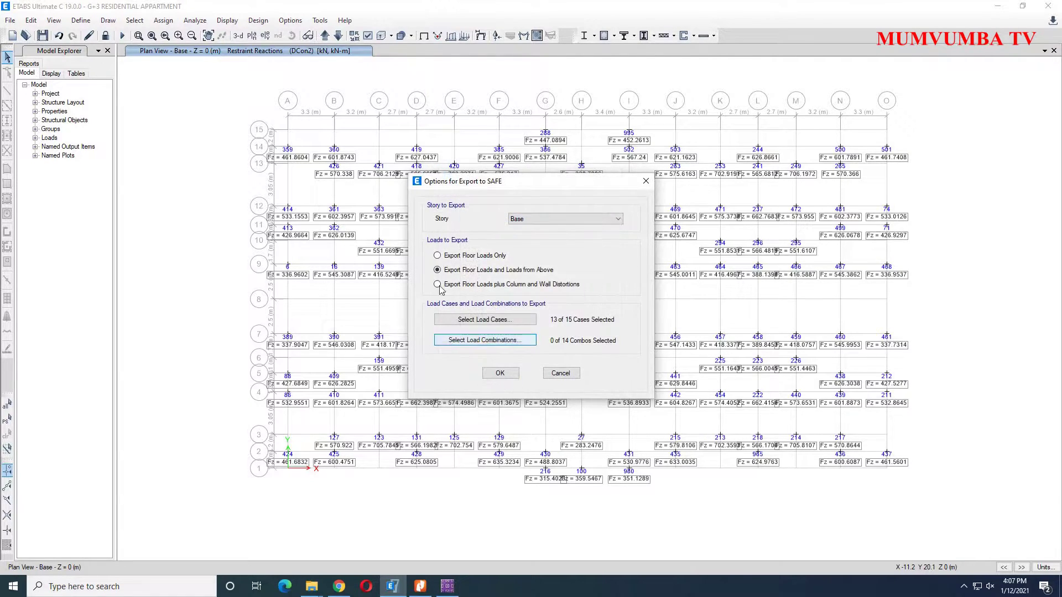
click(500, 373)
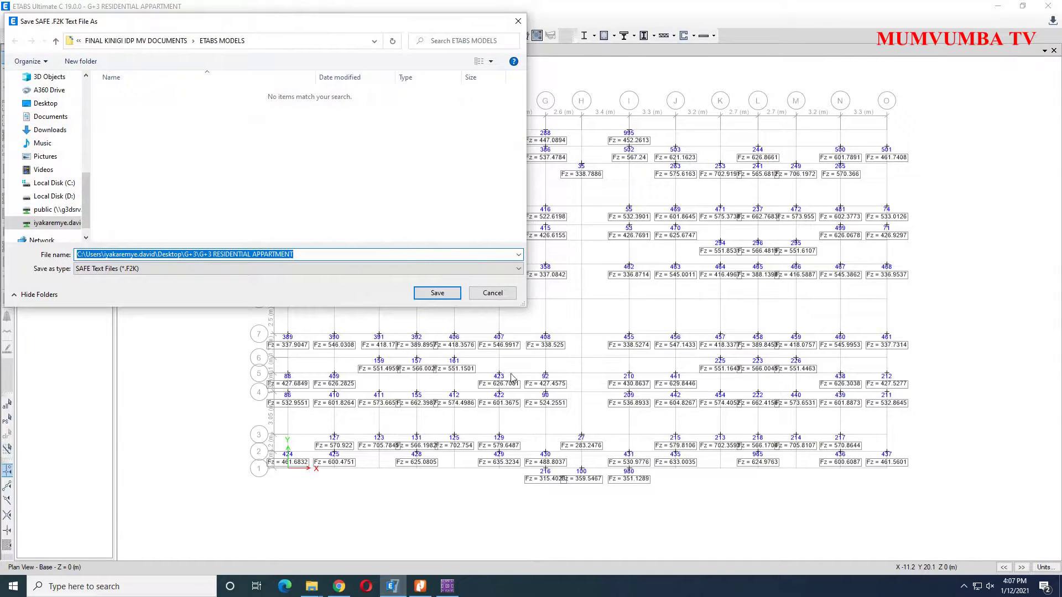
- Save the exported SAFE text file as RAFT G+3 RESIDENTIAL APPARTMENT in the G+3 folder on the Desktop
scroll(58, 173, up, 2)
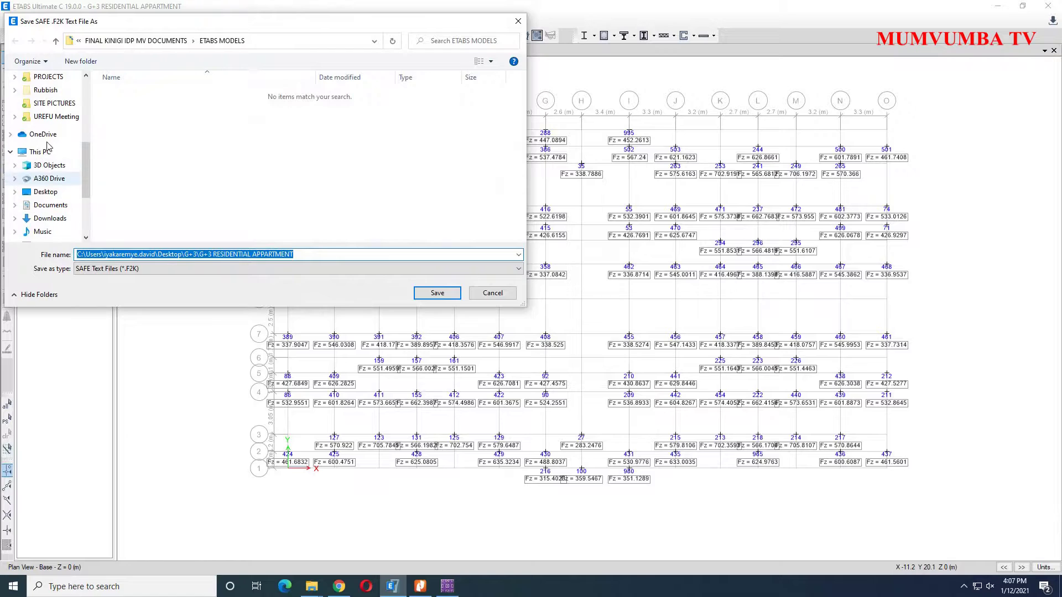
click(45, 192)
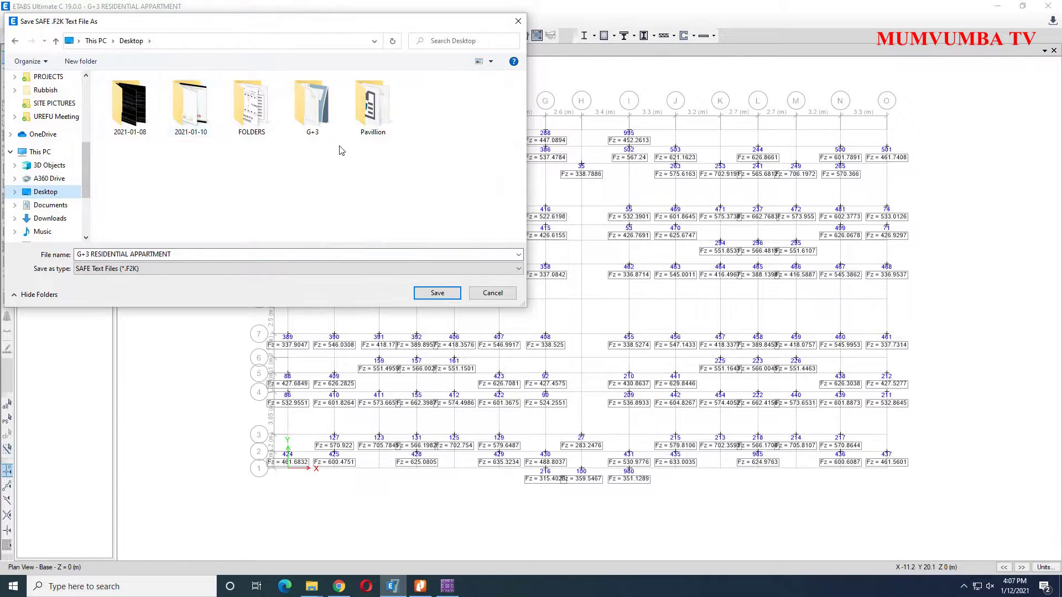
click(312, 112)
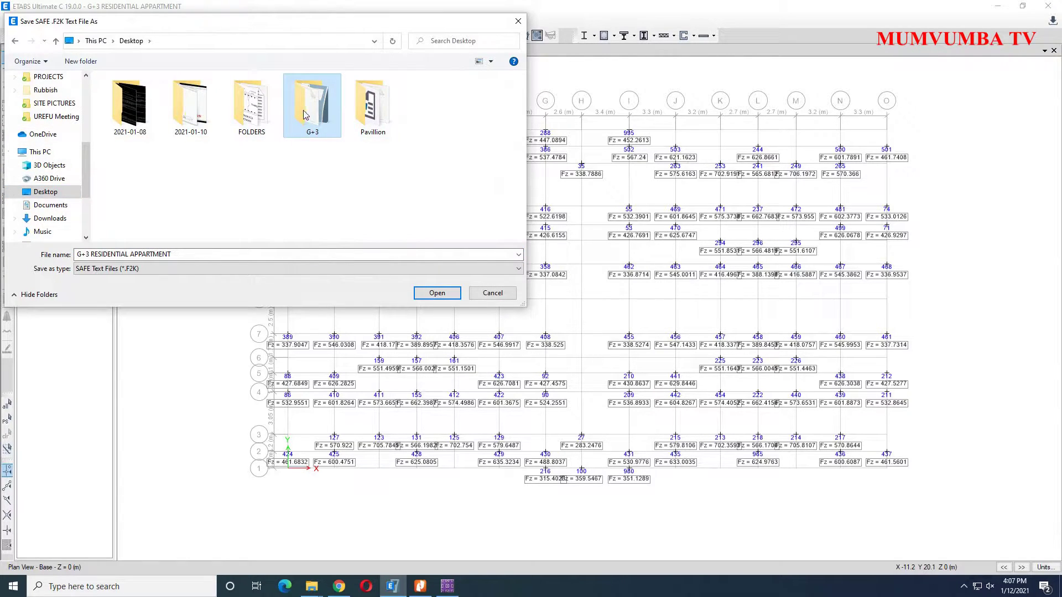
double_click(305, 114)
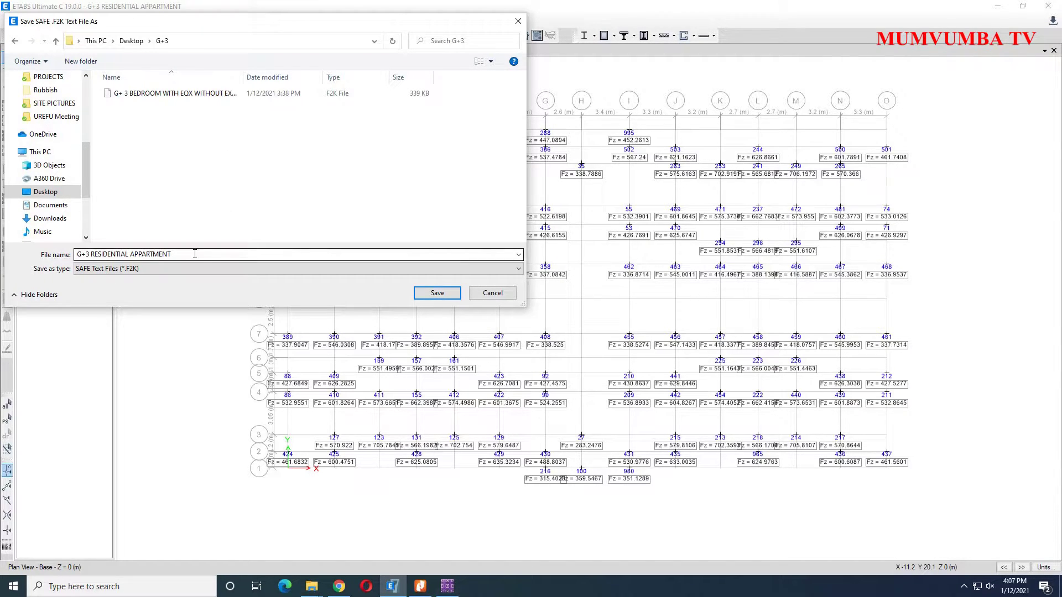
click(80, 255)
click(78, 255)
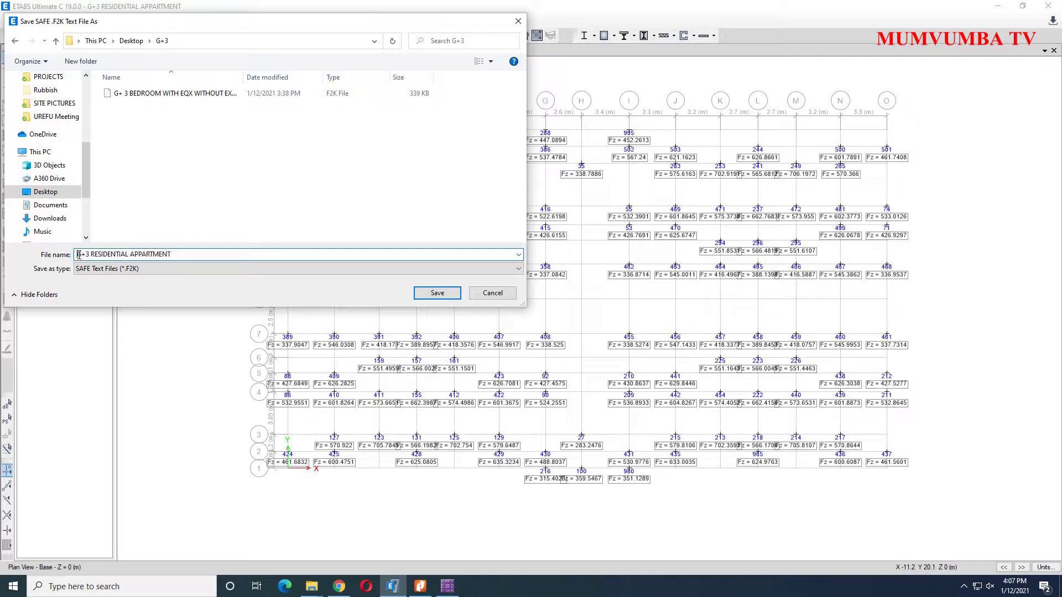
text(SAF)
text(T)
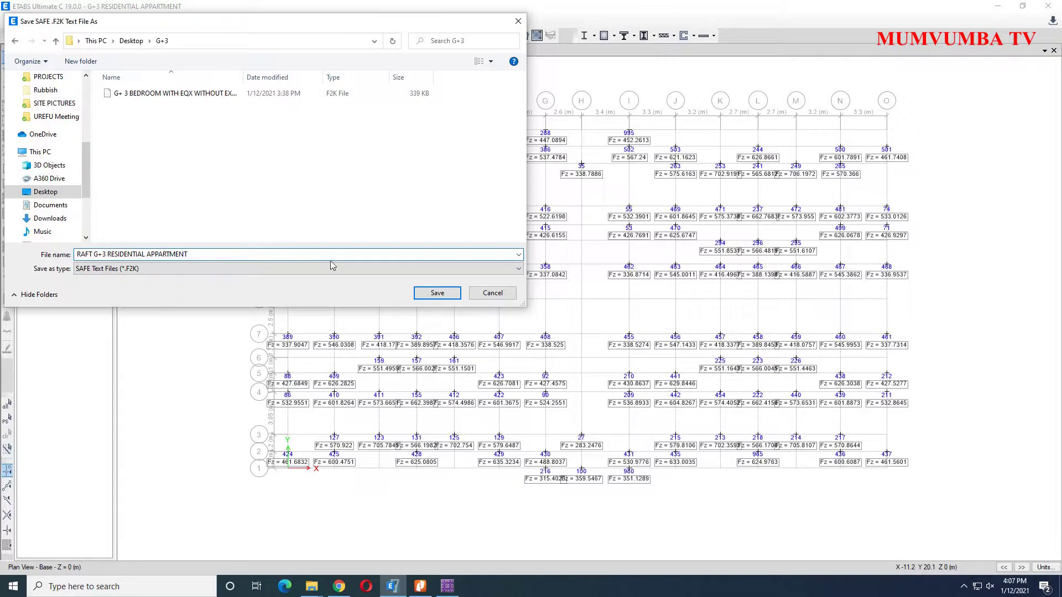
click(435, 294)
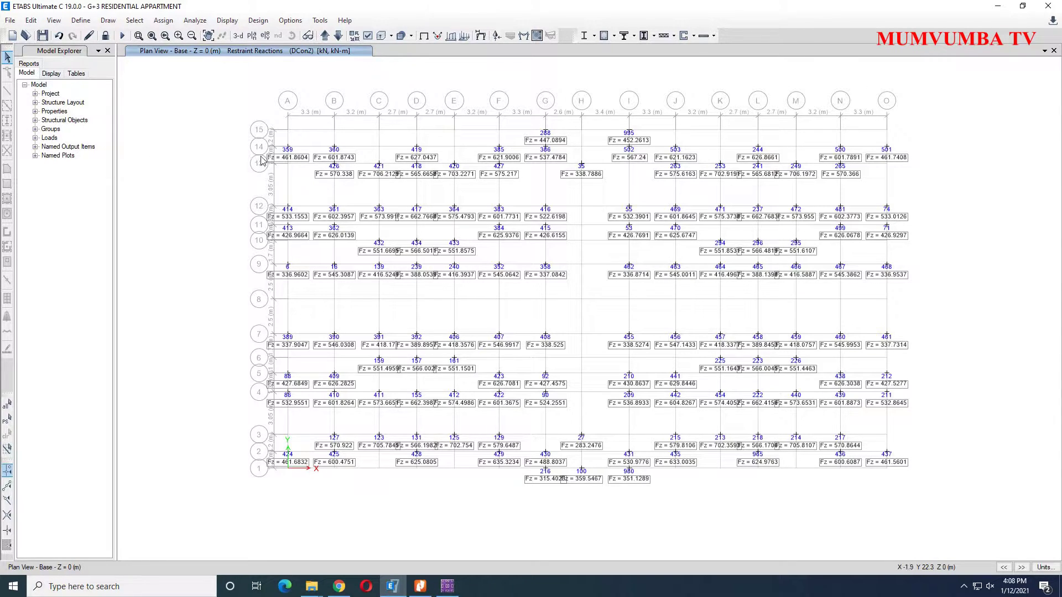
- Switch to SAFE 2016 and import the SAFE text file RAFT G+3 RESIDENTIAL APPARTMENT.F2K from the Desktop's G+3 folder
click(453, 592)
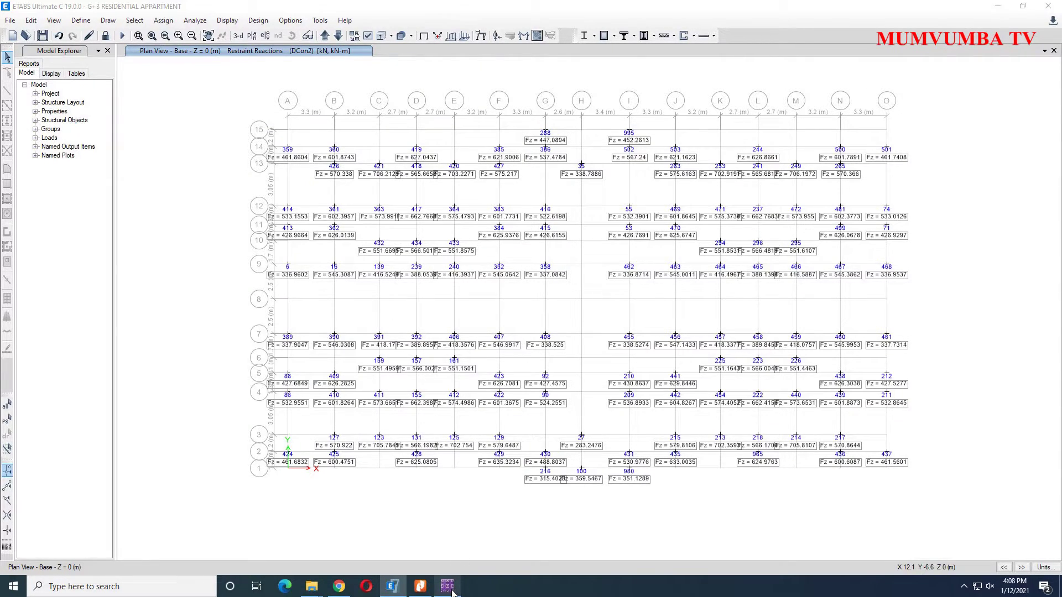
click(13, 20)
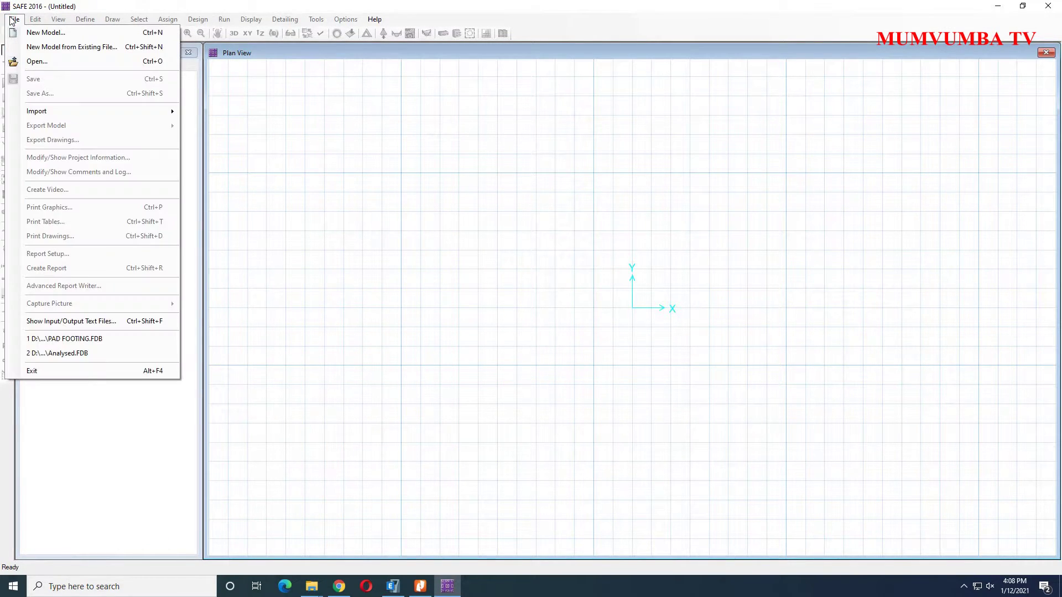
mouse_move(41, 115)
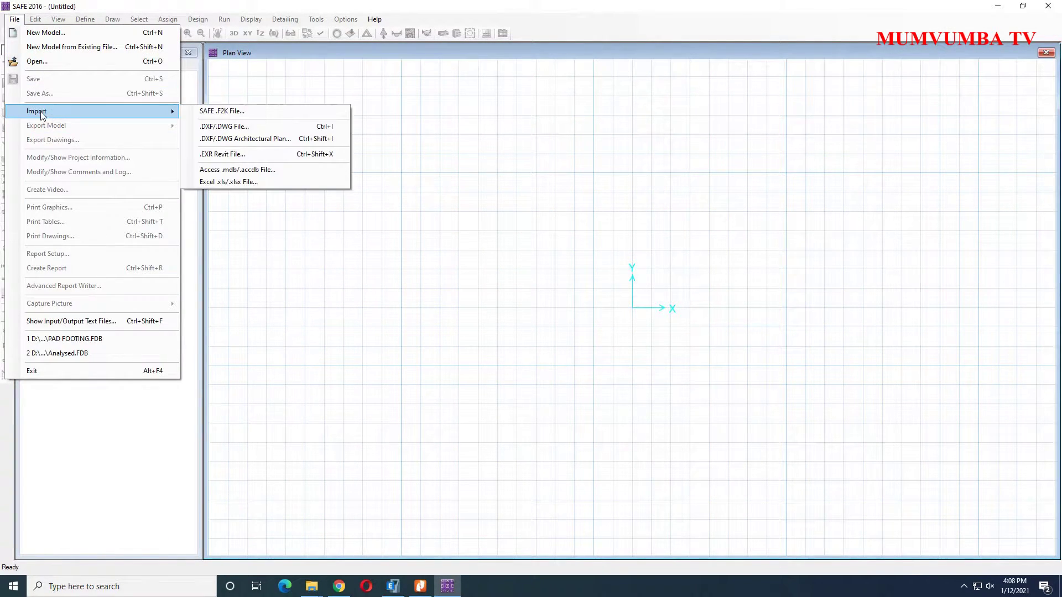
click(224, 112)
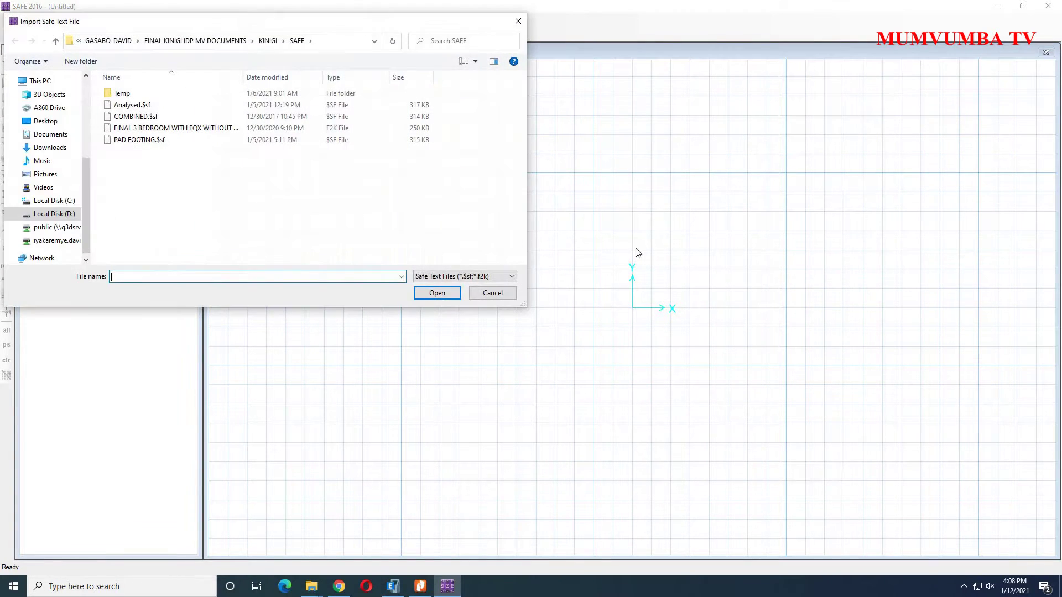
click(38, 122)
double_click(314, 111)
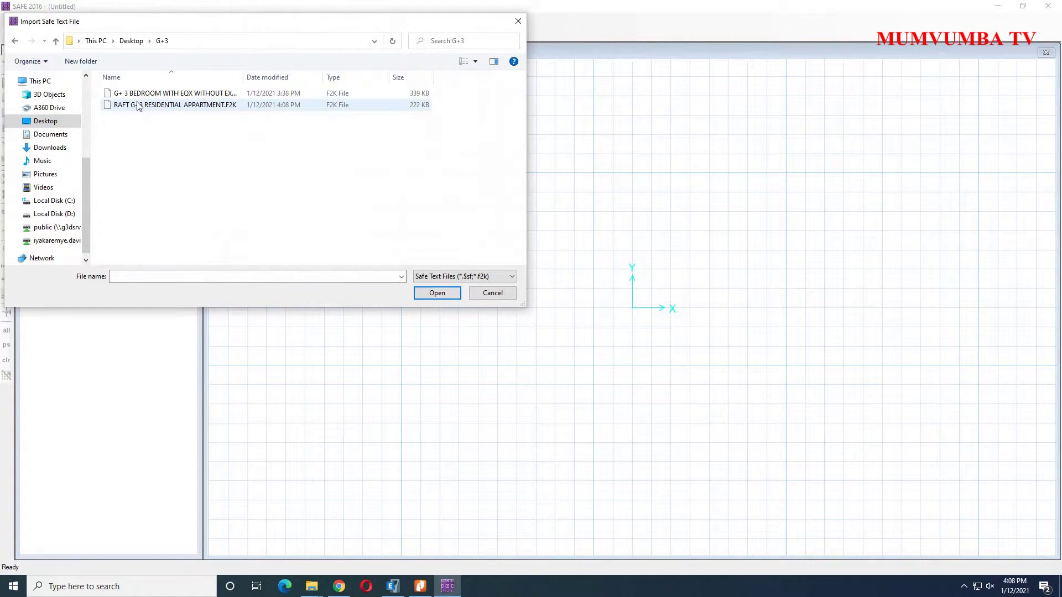
click(139, 106)
click(428, 298)
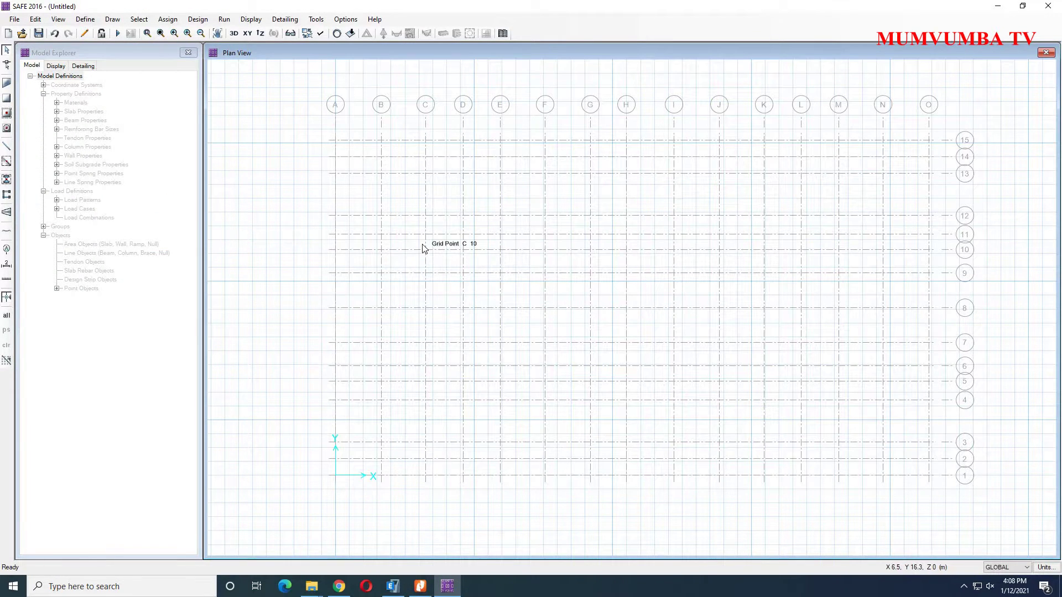
- Set the display options of the plan view to show the invisible points
middle_drag(688, 254, 618, 261)
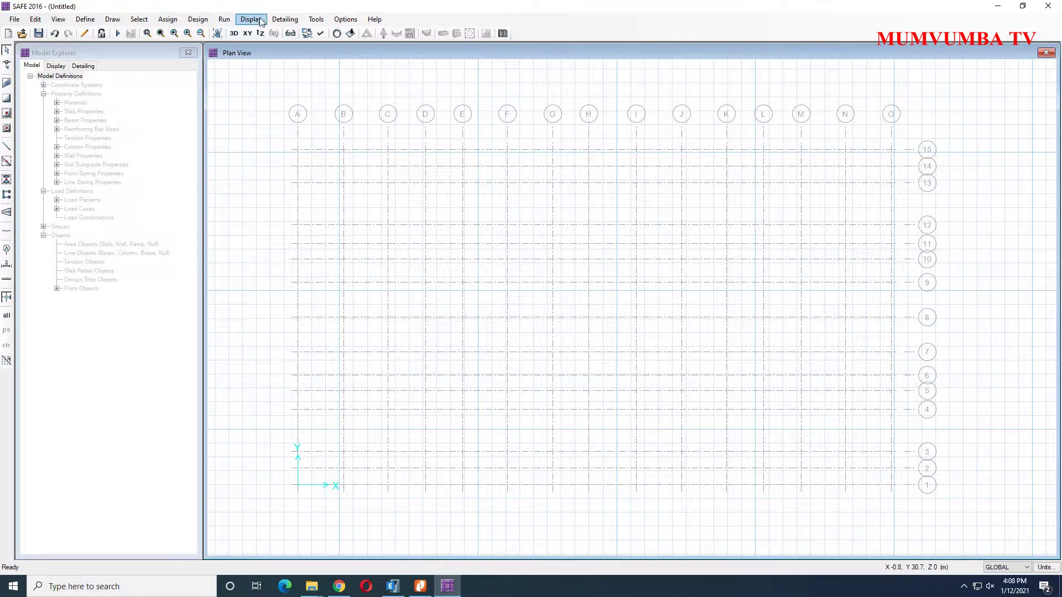
click(321, 34)
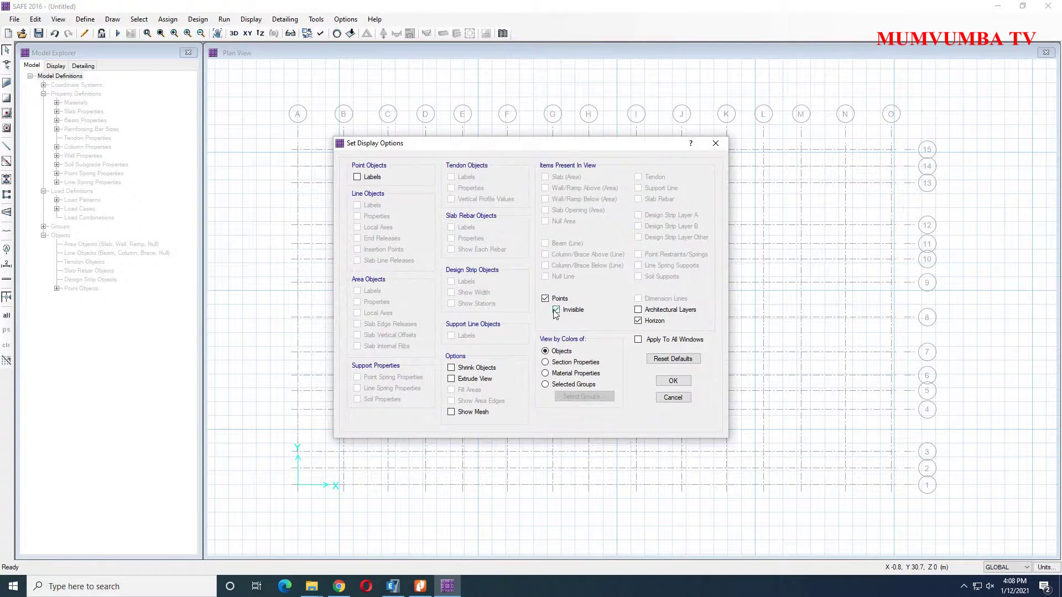
click(675, 383)
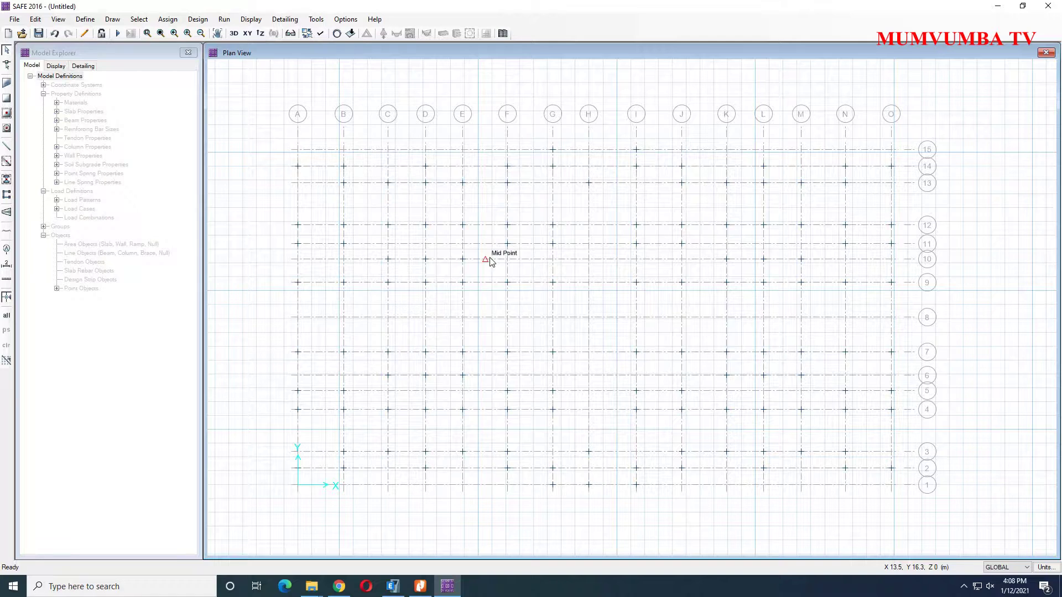
- Examine the imported points across the grid in the plan view
scroll(493, 261, down, 1)
scroll(501, 216, up, 1)
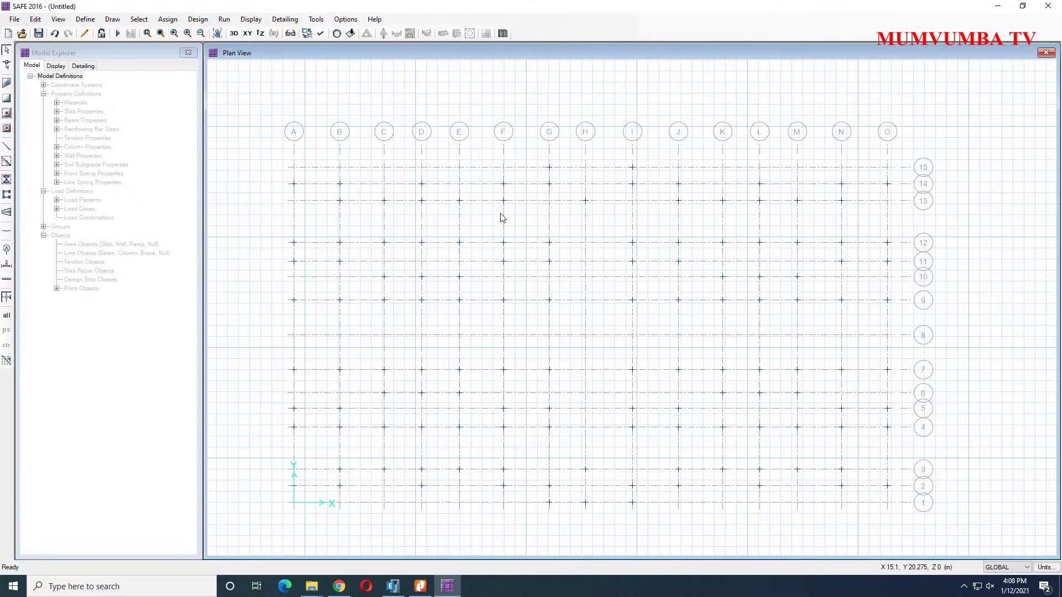
scroll(536, 211, up, 3)
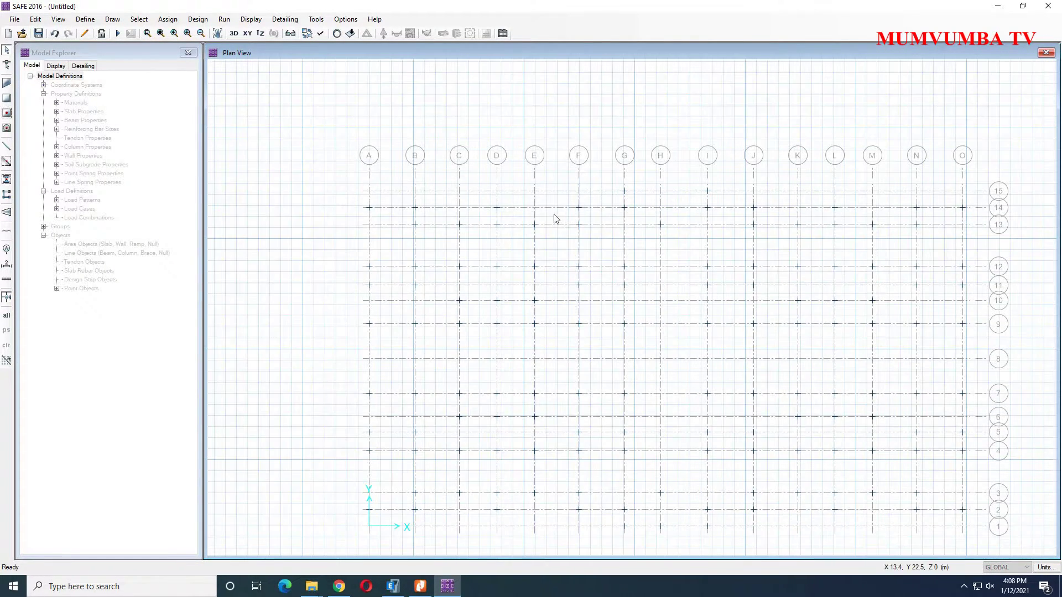
scroll(507, 209, down, 1)
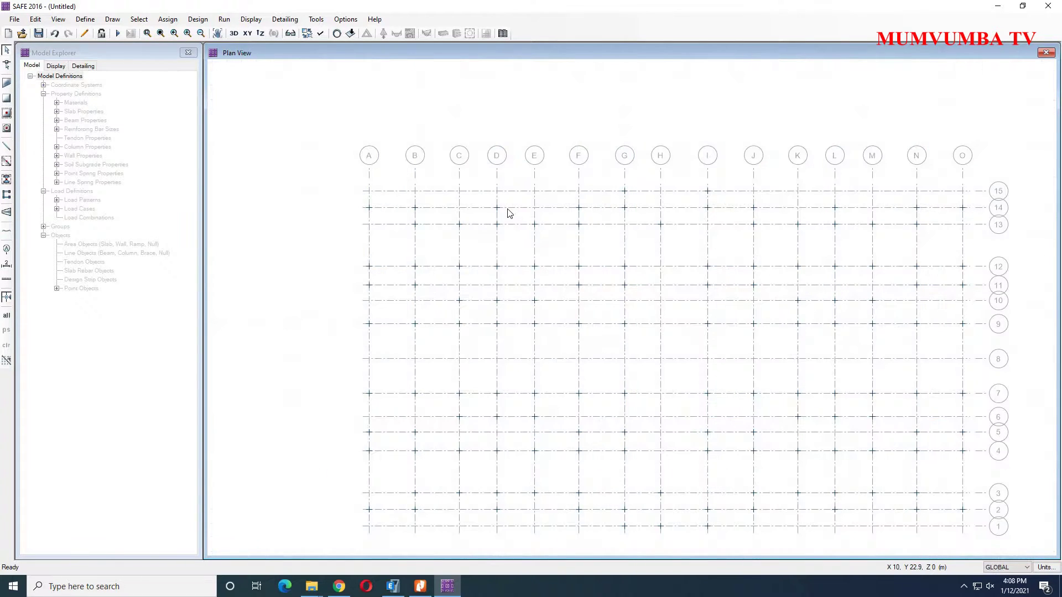
mouse_move(398, 231)
middle_down()
mouse_move(396, 183)
mouse_move(396, 247)
mouse_move(362, 242)
middle_up()
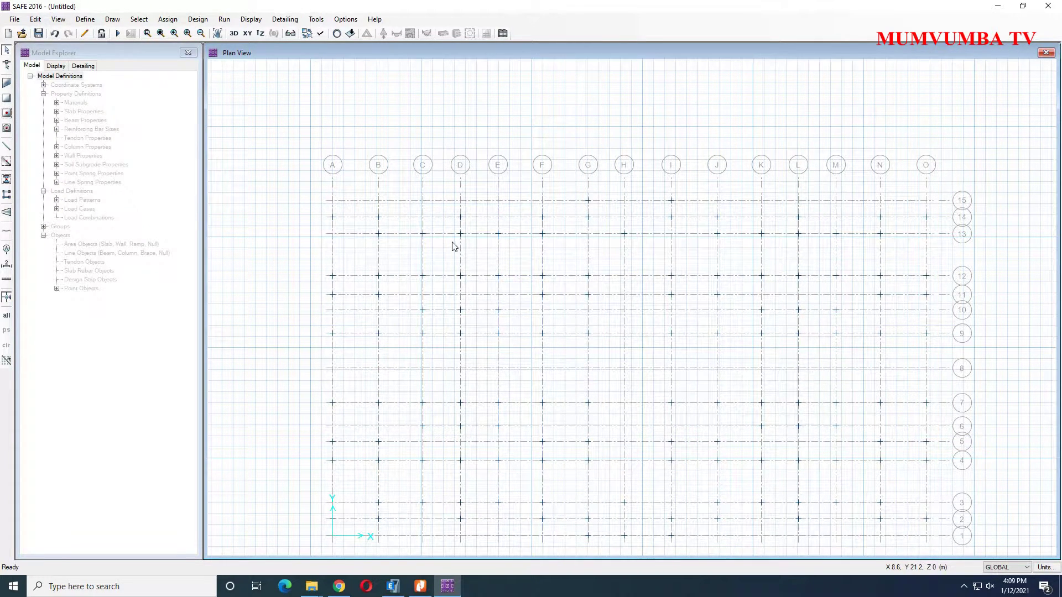
scroll(454, 246, up, 1)
scroll(454, 245, down, 1)
middle_drag(453, 245, 468, 190)
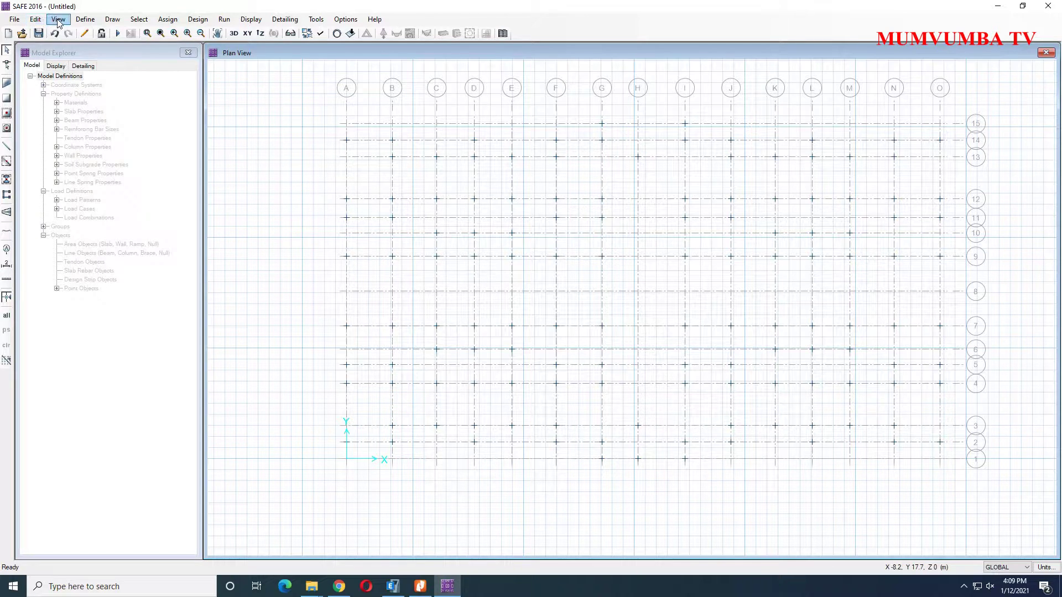
- Review the property data of the CSAC30 concrete material, including its compressive strength
click(83, 20)
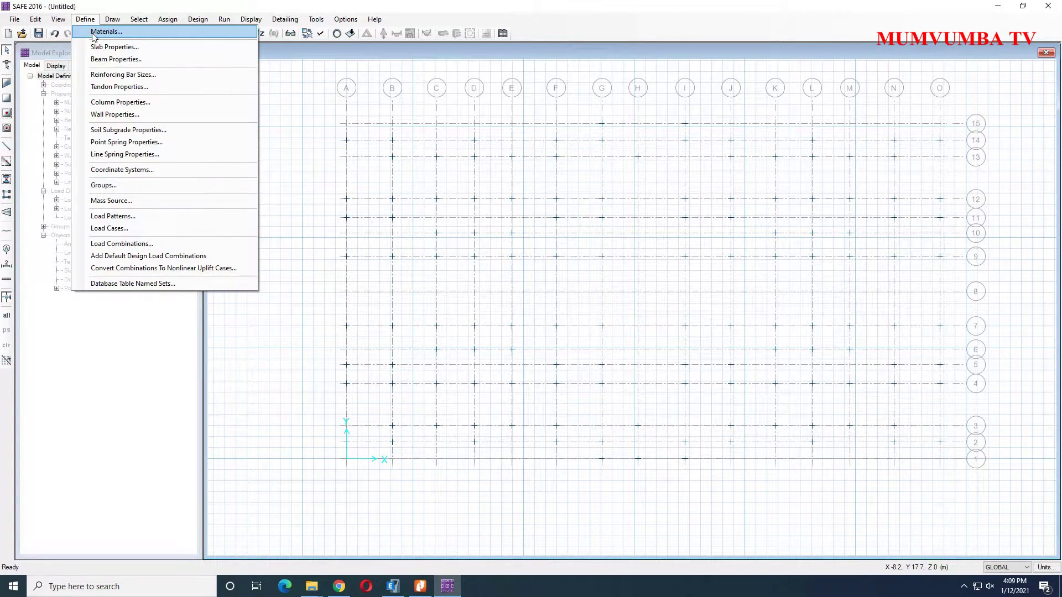
click(92, 34)
click(437, 258)
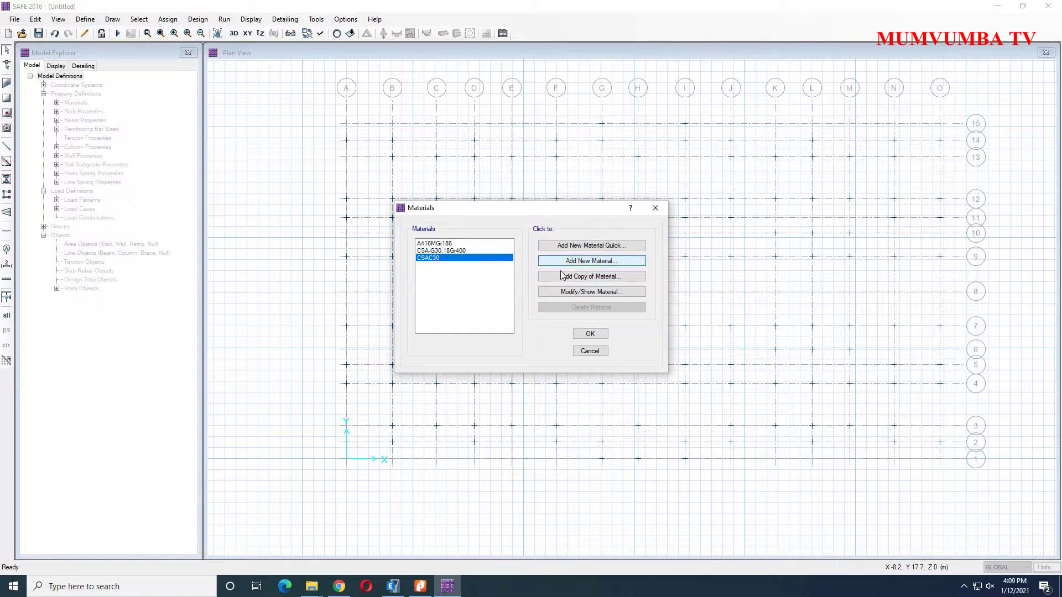
click(576, 292)
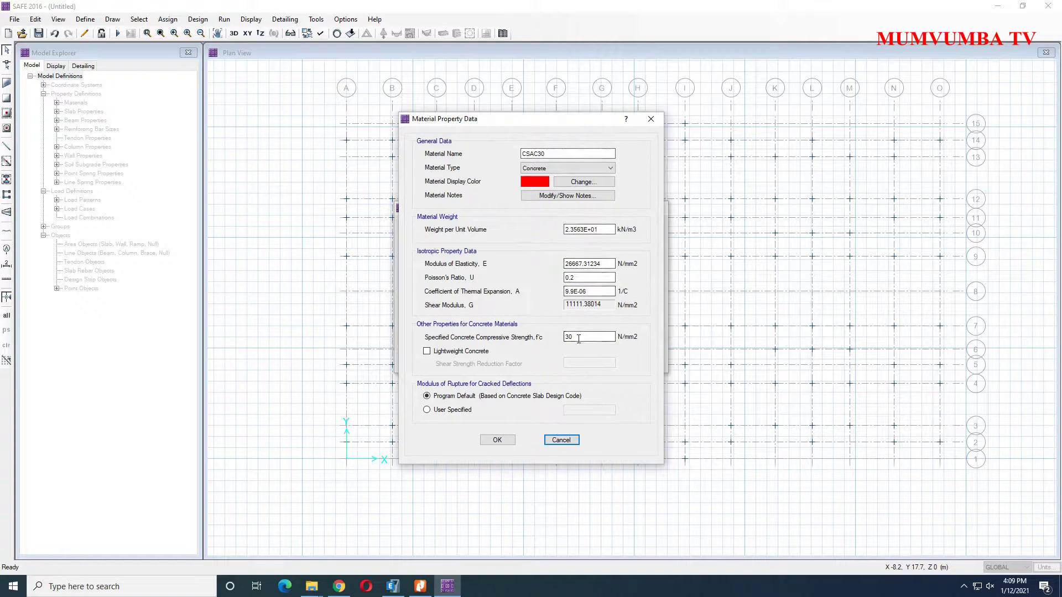
click(498, 440)
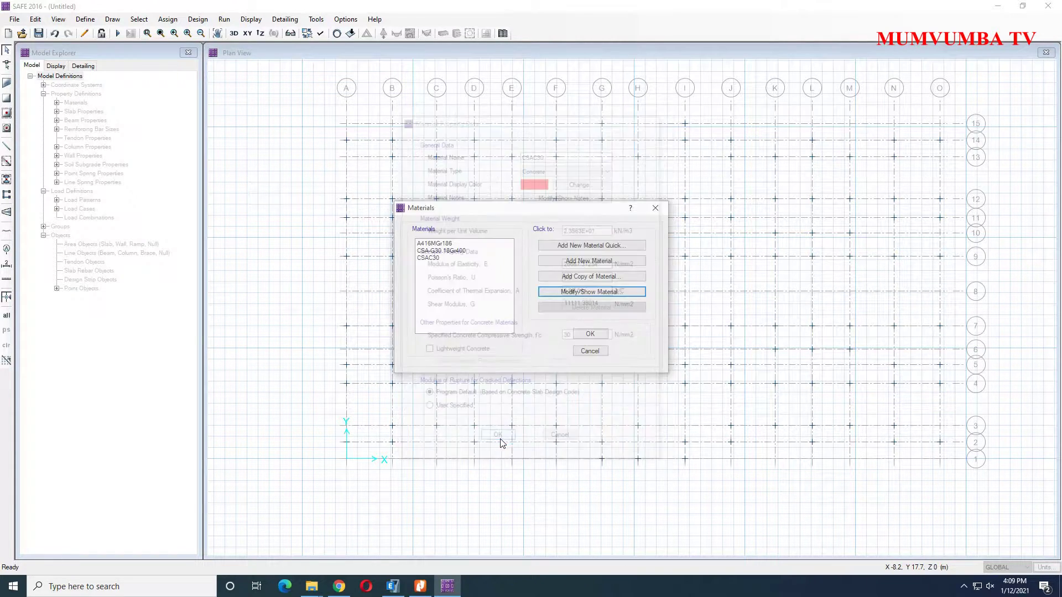
click(590, 334)
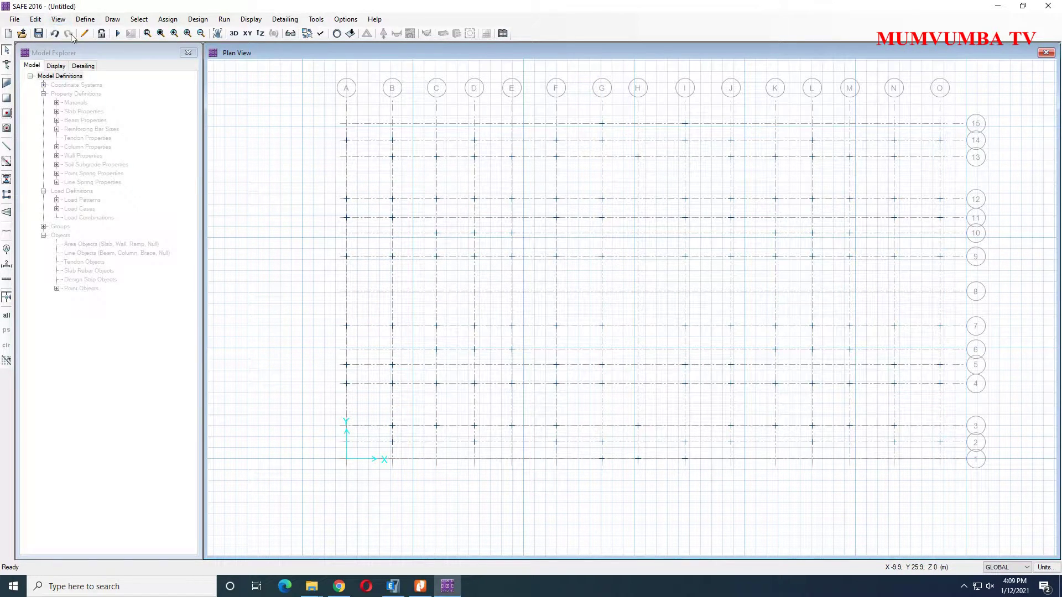
- Add a slab property named RAFT: 550MM in CSAC30 concrete, with type Mat and a thickness of 550 mm
click(86, 21)
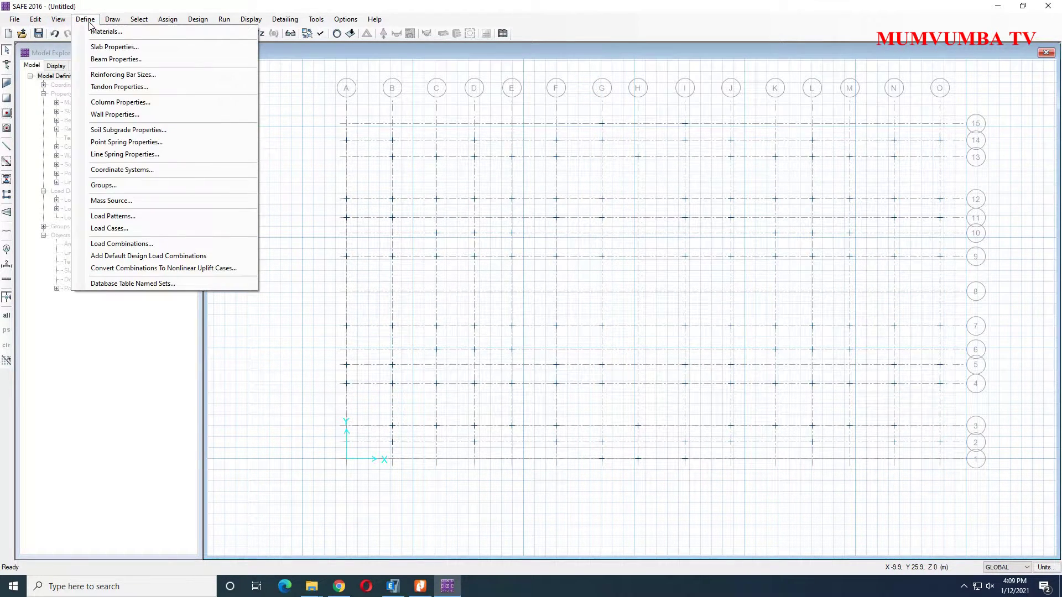
click(115, 47)
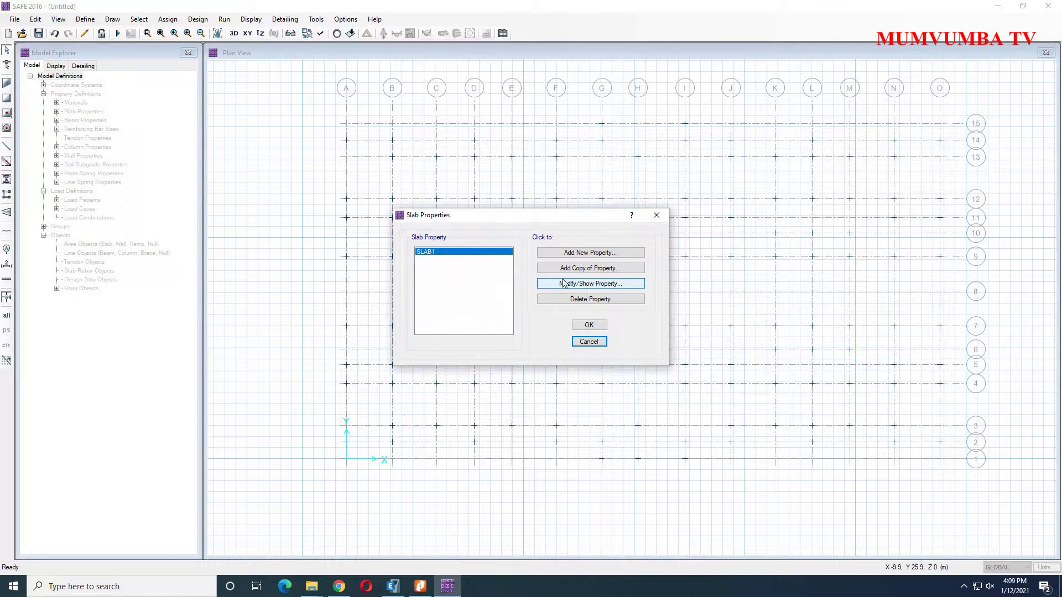
click(599, 254)
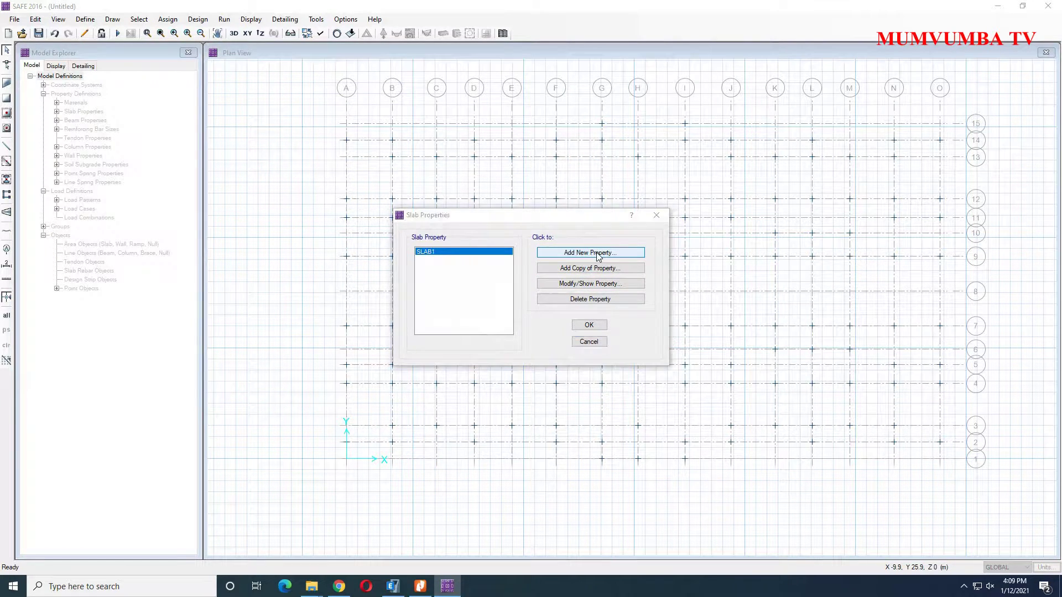
click(551, 190)
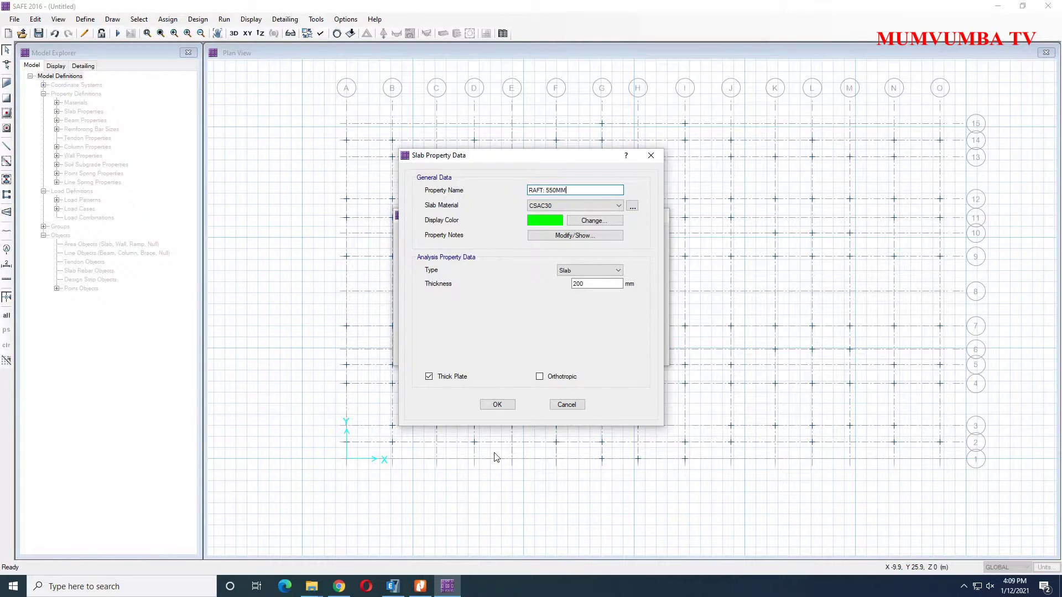
click(575, 271)
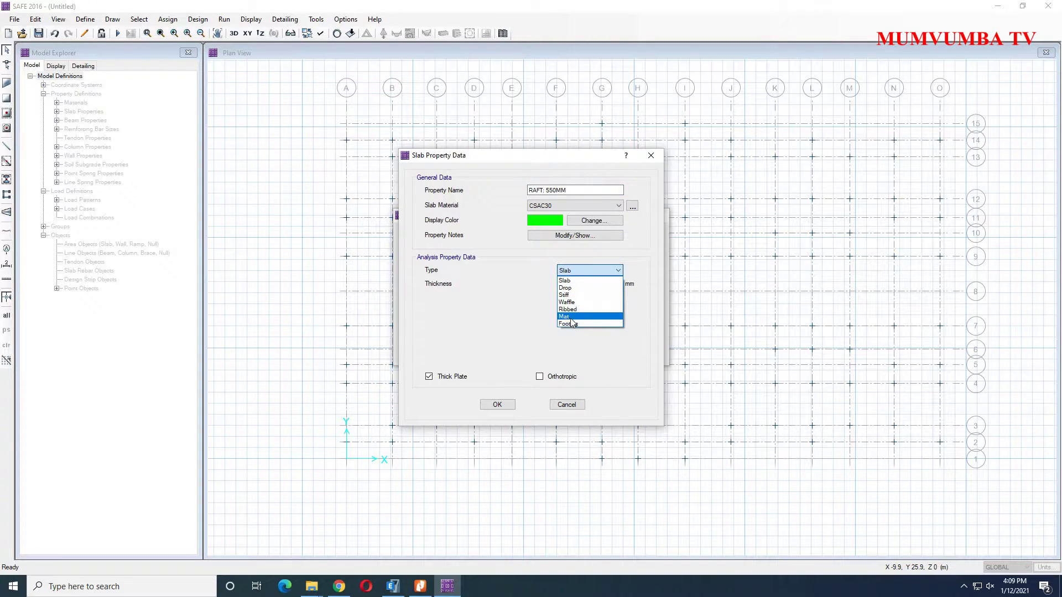
click(568, 317)
click(577, 285)
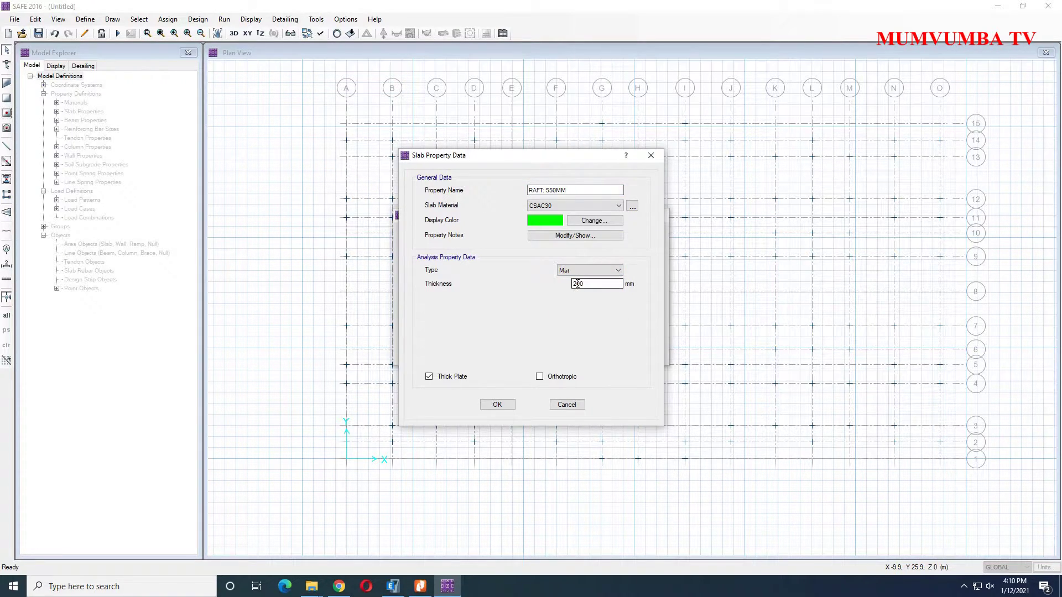
text(550)
click(507, 406)
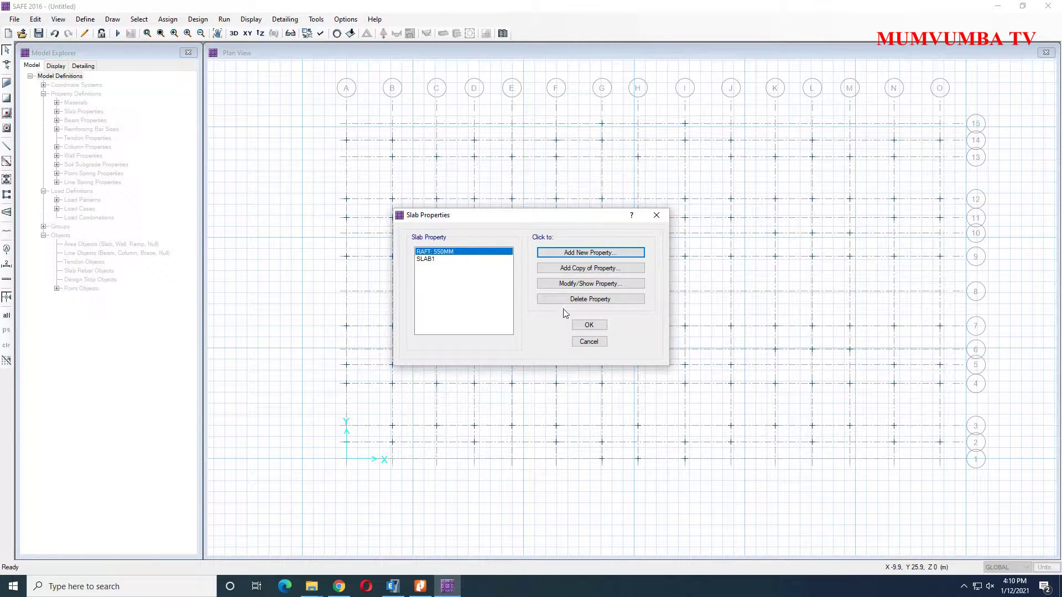
- Delete the SLAB1 slab property and accept the slab property list
click(437, 260)
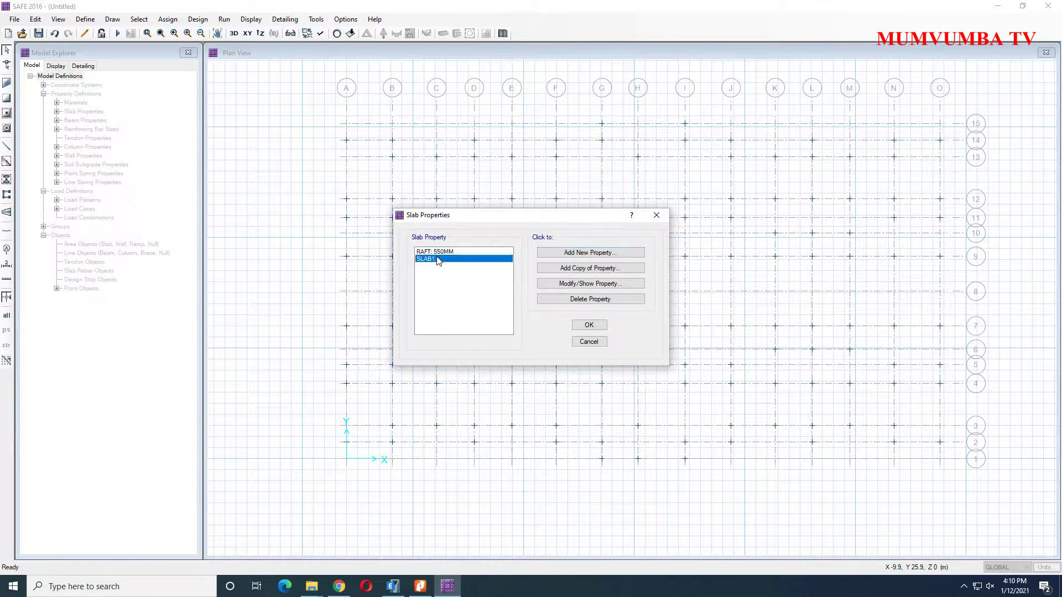
click(582, 302)
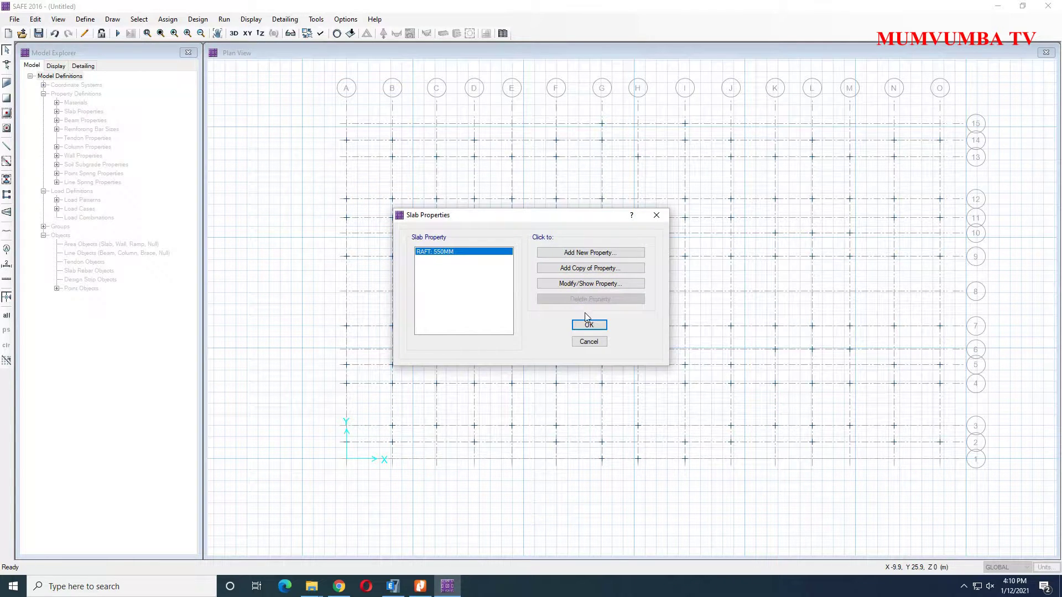
click(587, 326)
click(587, 327)
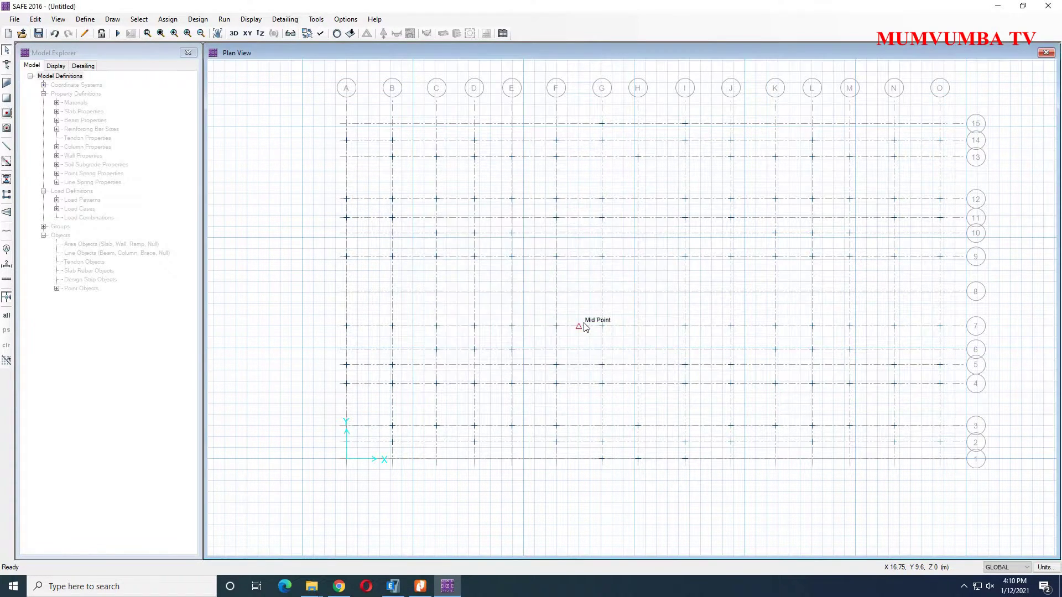
- Add a soil subgrade property named SOIL: 200Kpa with a subgrade modulus of 120*200 kN/m3
click(86, 20)
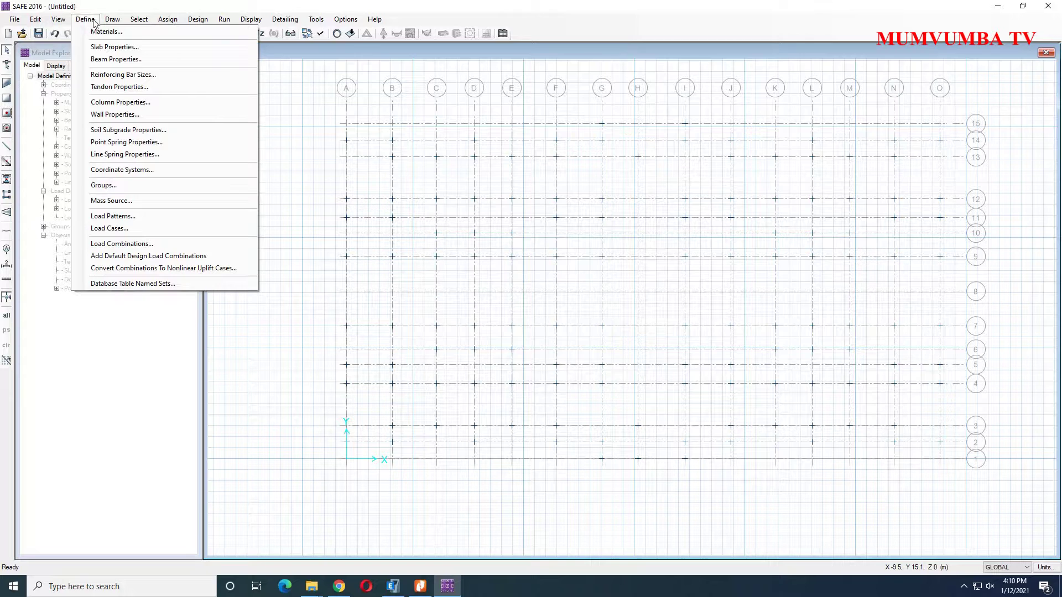
click(129, 130)
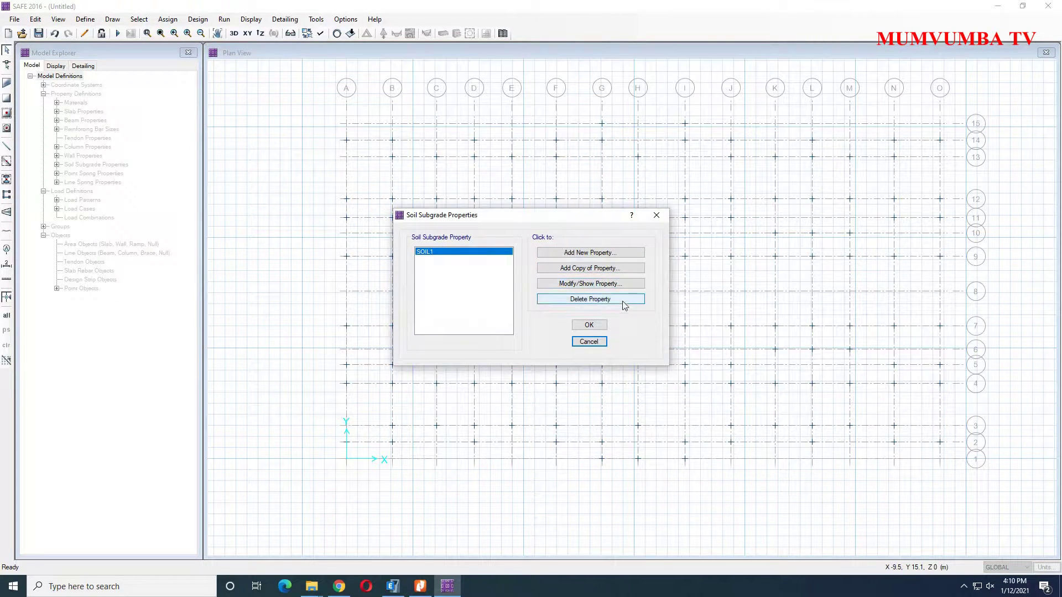
click(580, 256)
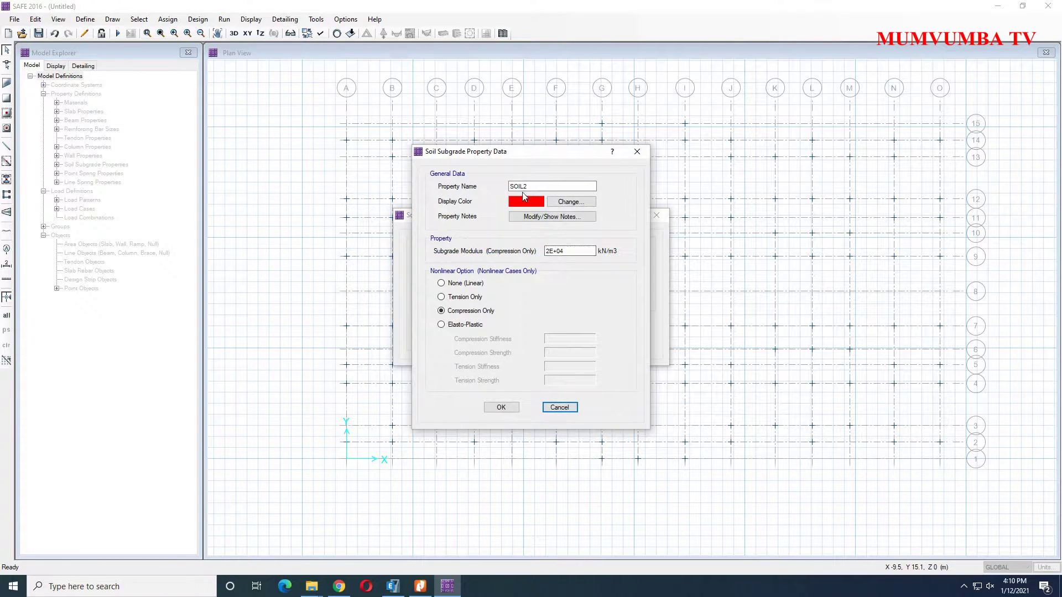
drag(531, 183, 525, 188)
key(BackSpace)
drag(552, 251, 534, 250)
text(1)
text(20*200)
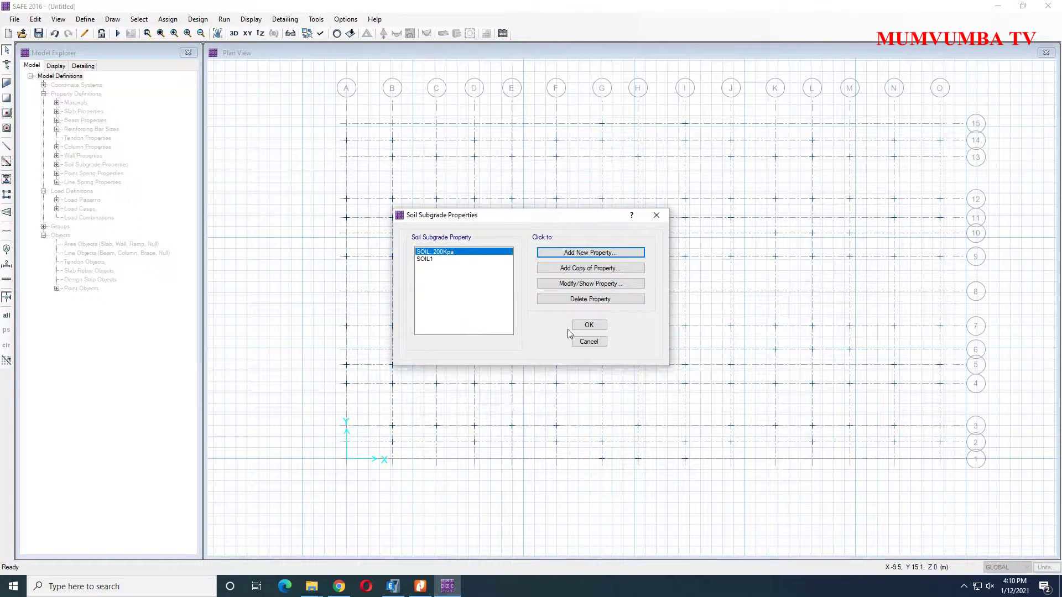
- Delete the SOIL1 subgrade property and accept the soil subgrade list
click(435, 260)
click(603, 299)
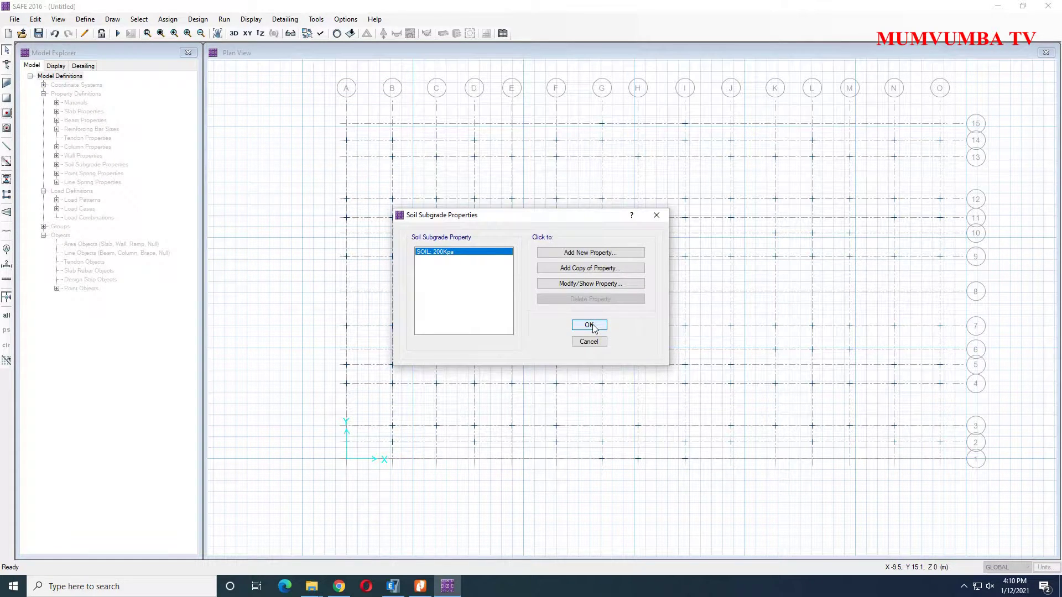
click(591, 327)
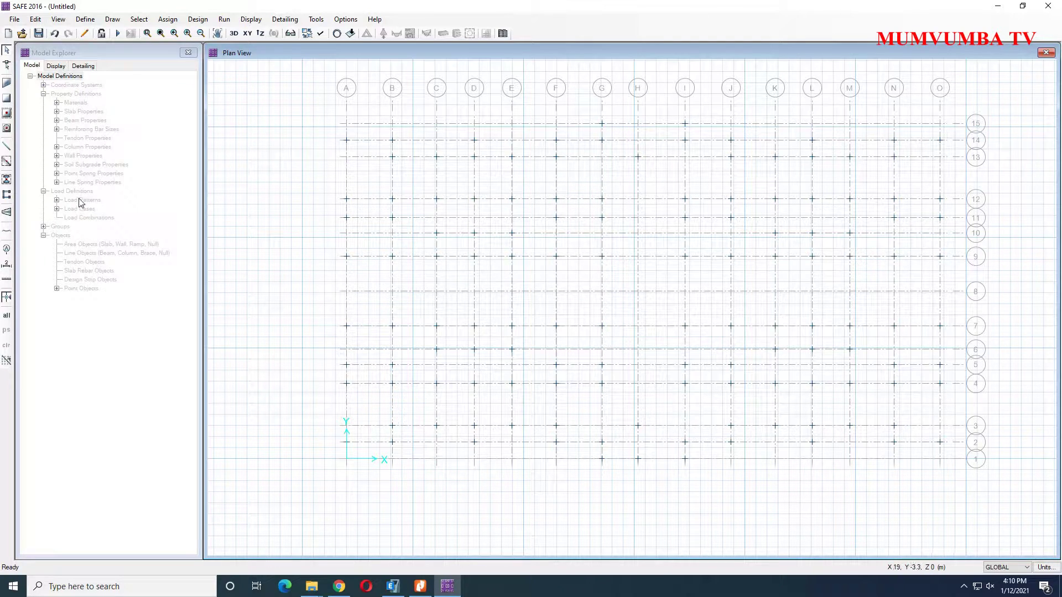
click(8, 83)
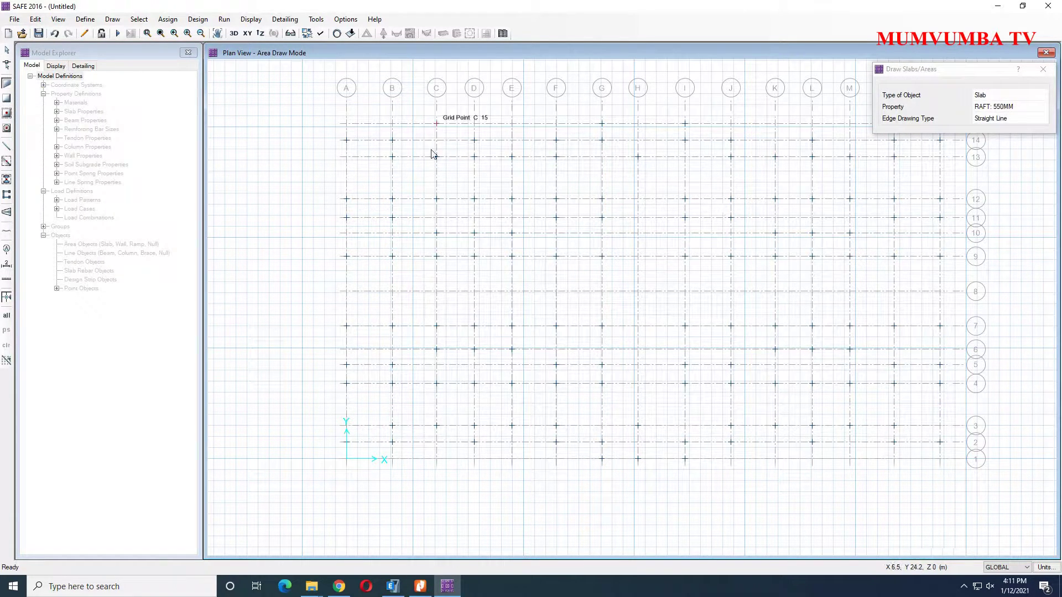
click(347, 257)
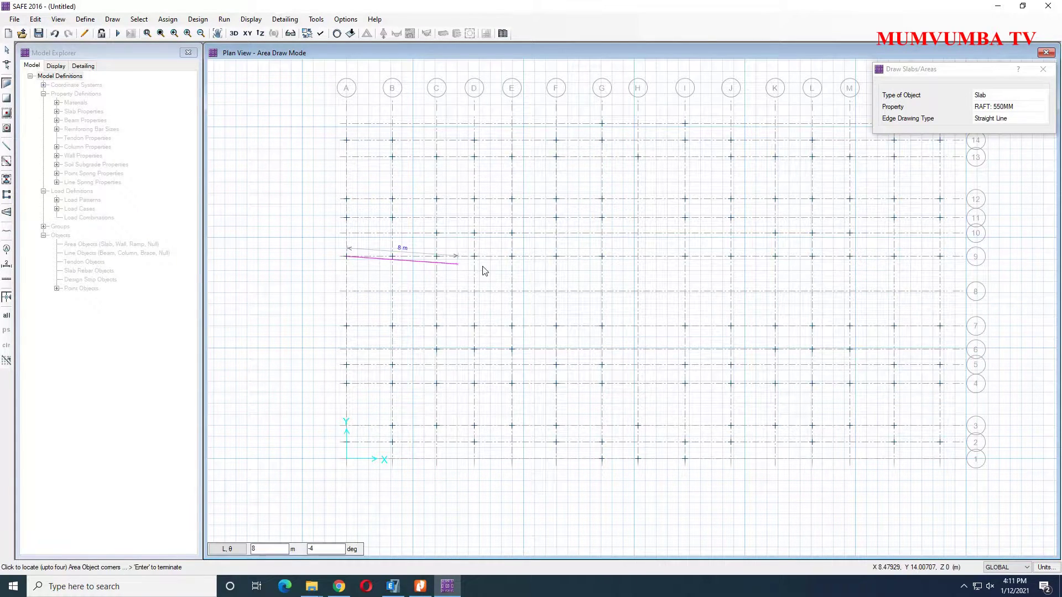
middle_drag(651, 282, 649, 345)
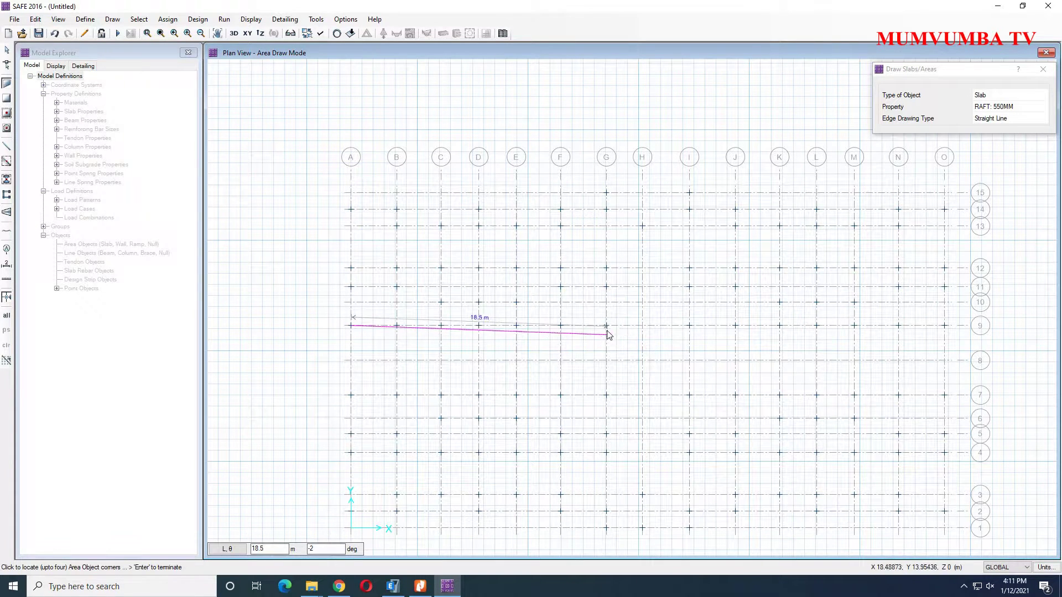
click(607, 325)
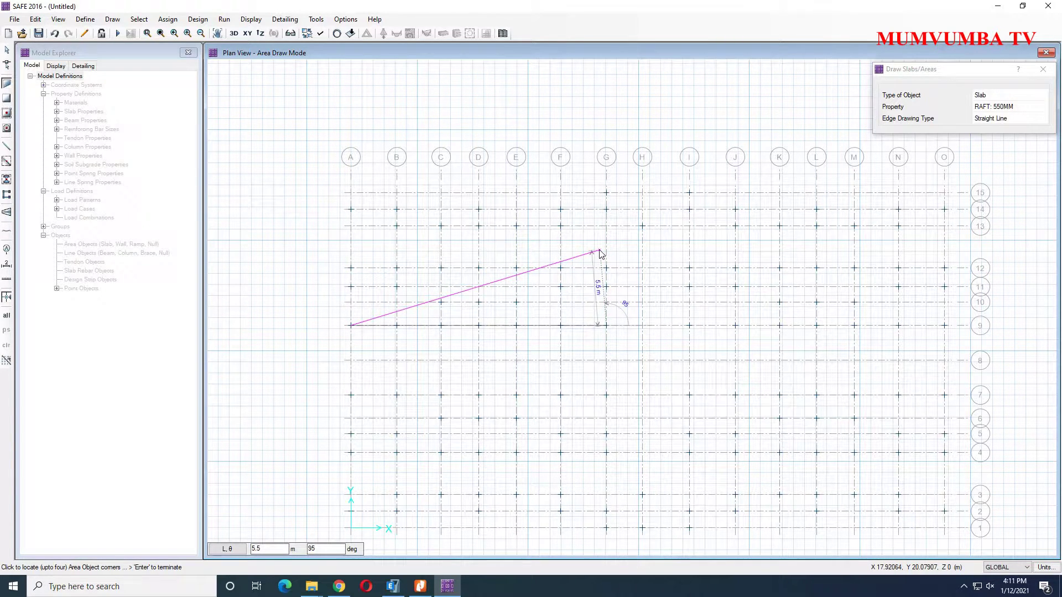
key(Escape)
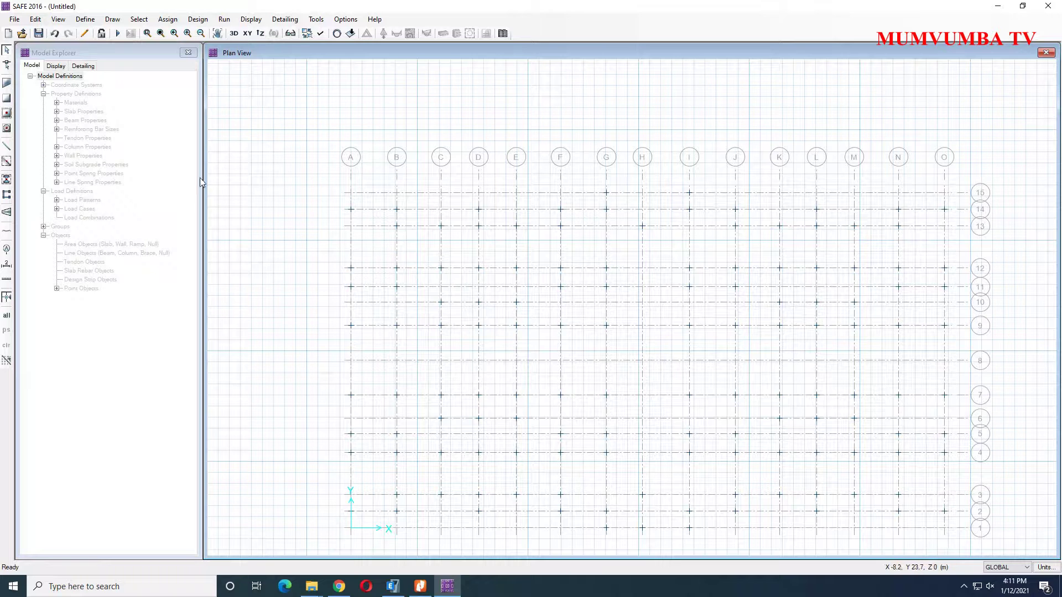
- Draw six adjoining rectangular RAFT: 550MM slabs from grid A to G, spanning grids 9–14 in bays A–B and F–G and 9–13 elsewhere
click(6, 100)
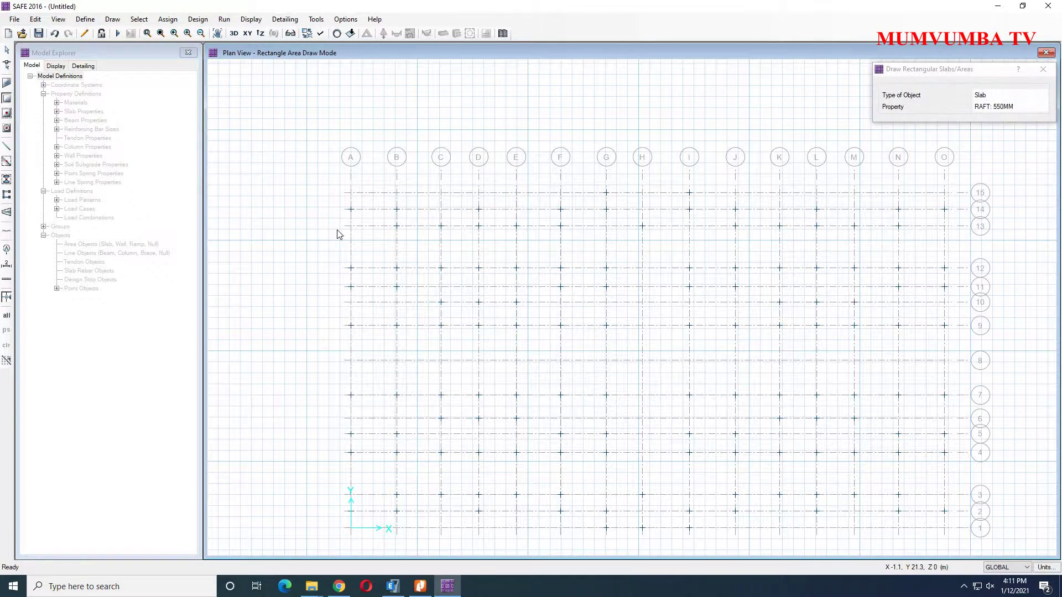
drag(353, 213, 398, 326)
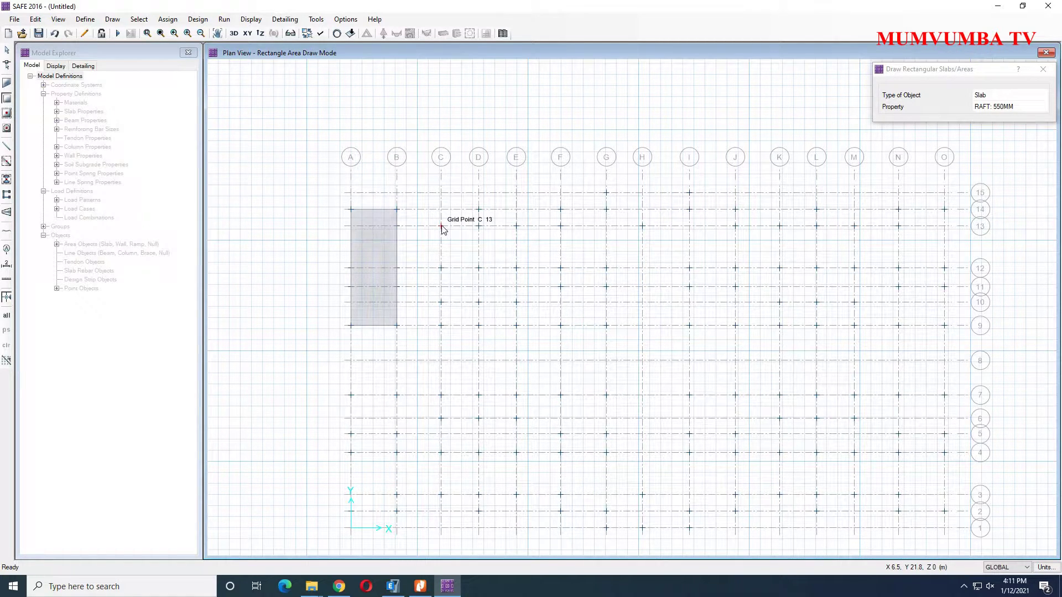
drag(441, 225, 479, 325)
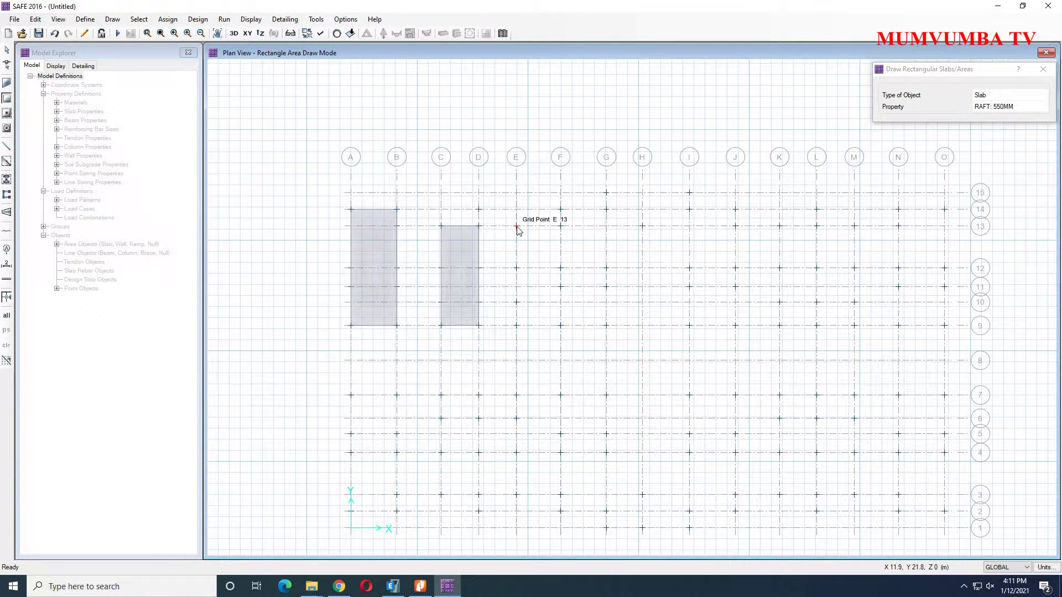
drag(516, 226, 561, 325)
drag(516, 225, 479, 325)
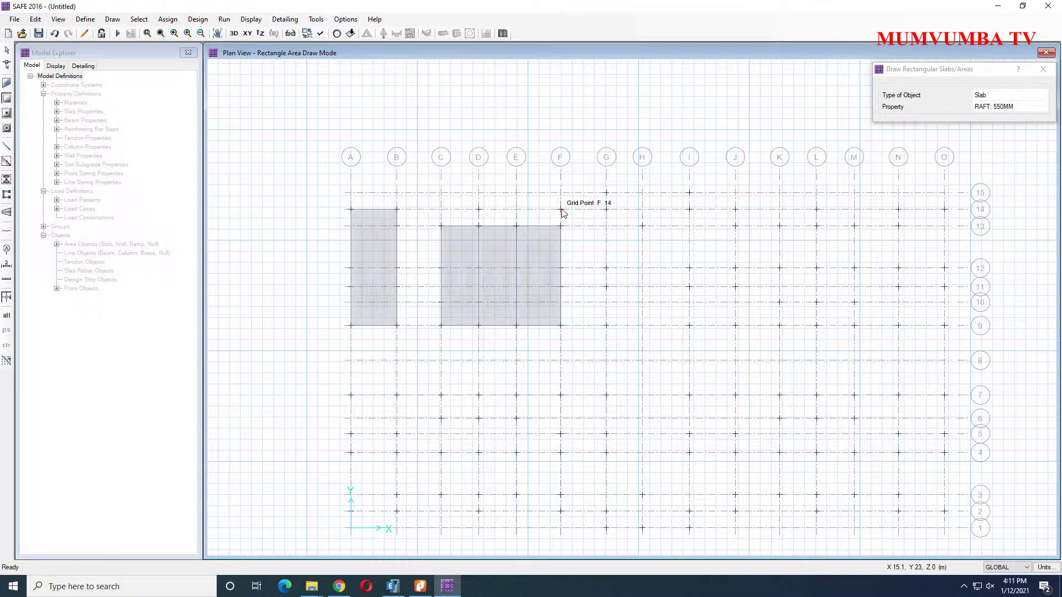
drag(562, 212, 607, 327)
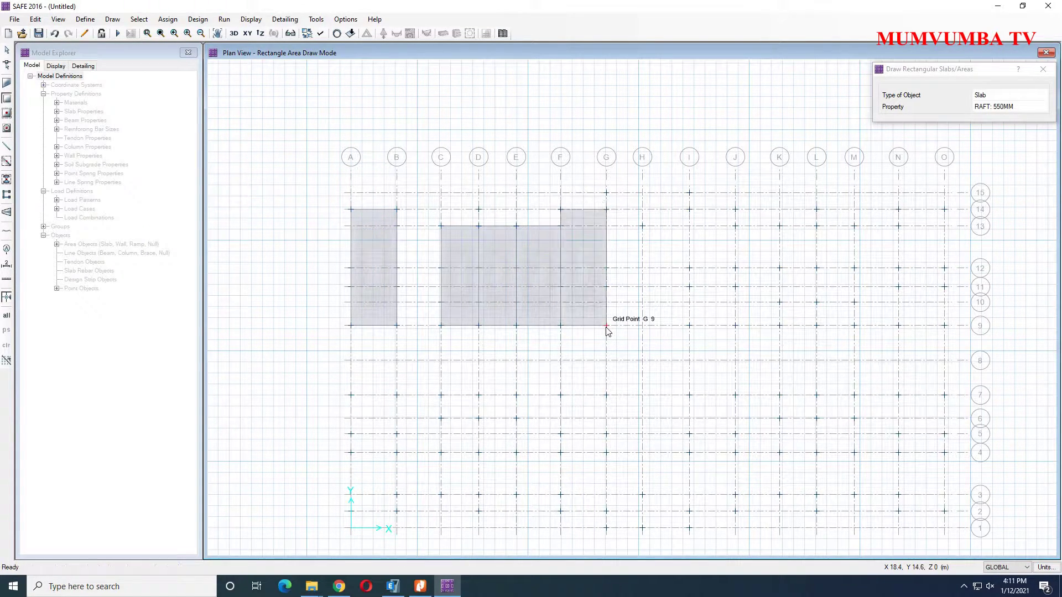
scroll(560, 224, up, 2)
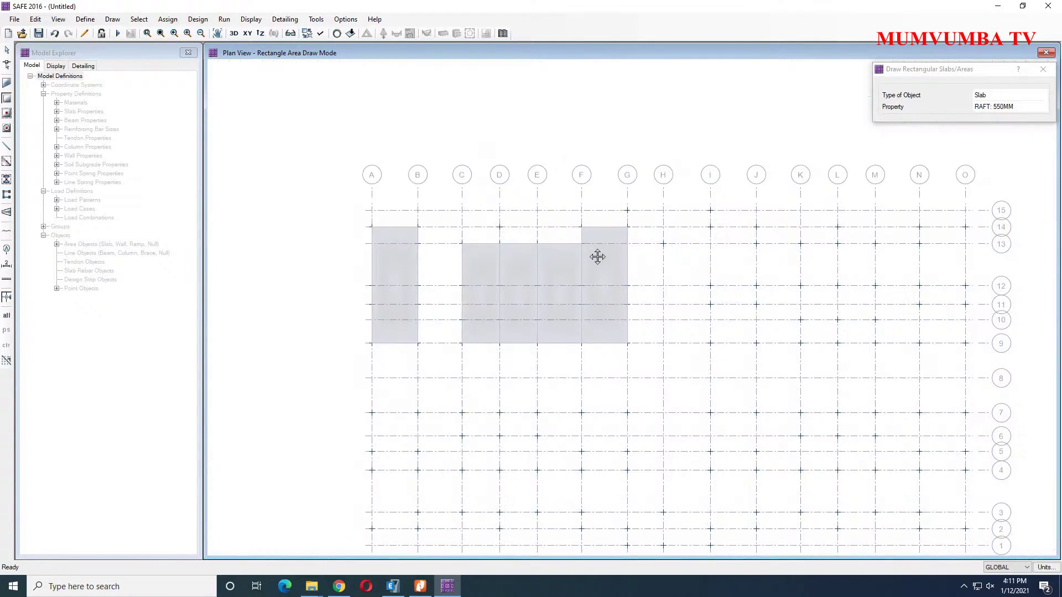
scroll(537, 256, up, 1)
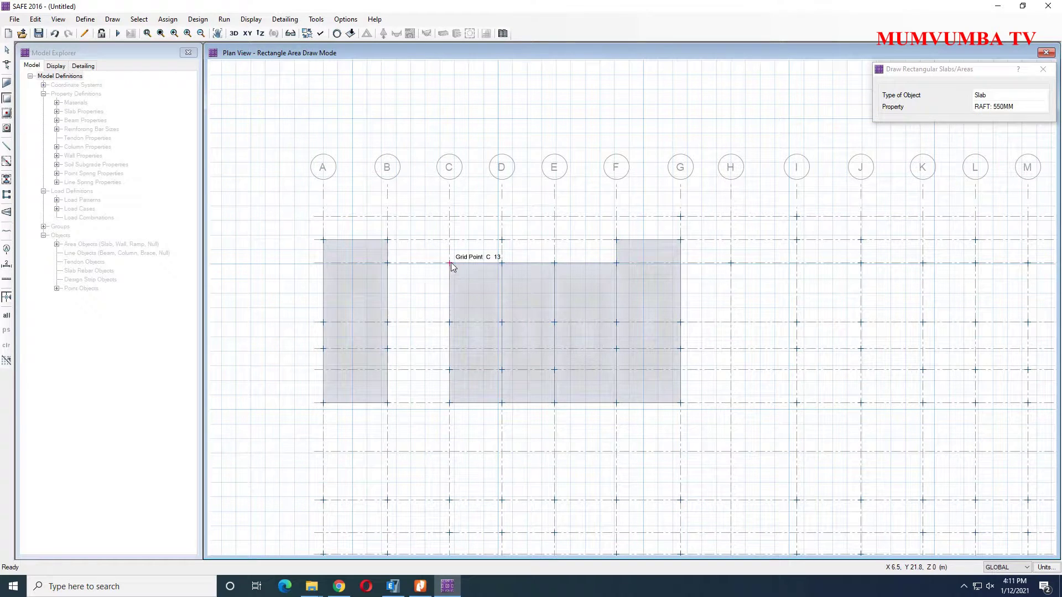
mouse_move(443, 283)
mouse_down()
mouse_move(390, 371)
mouse_move(388, 403)
mouse_up()
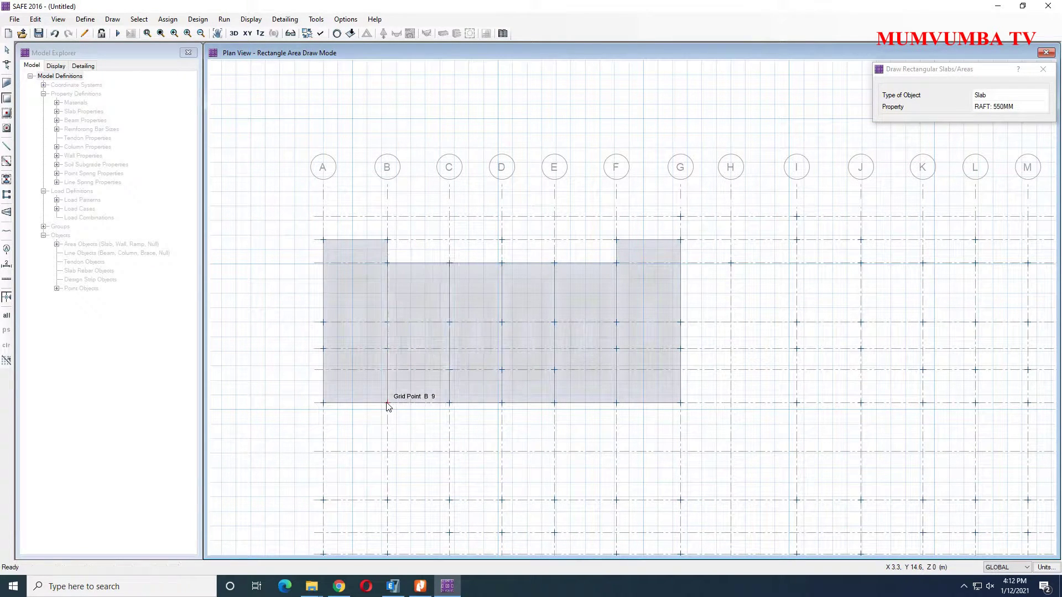
key(Escape)
- Merge the slab areas in bays A–B and B–C into one area
click(359, 294)
click(403, 293)
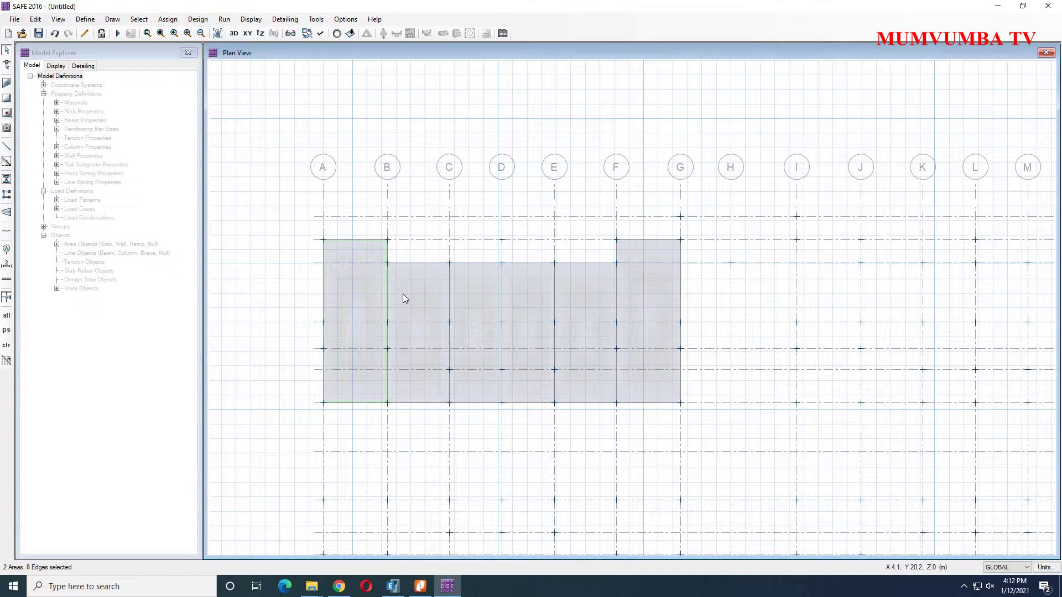
click(35, 19)
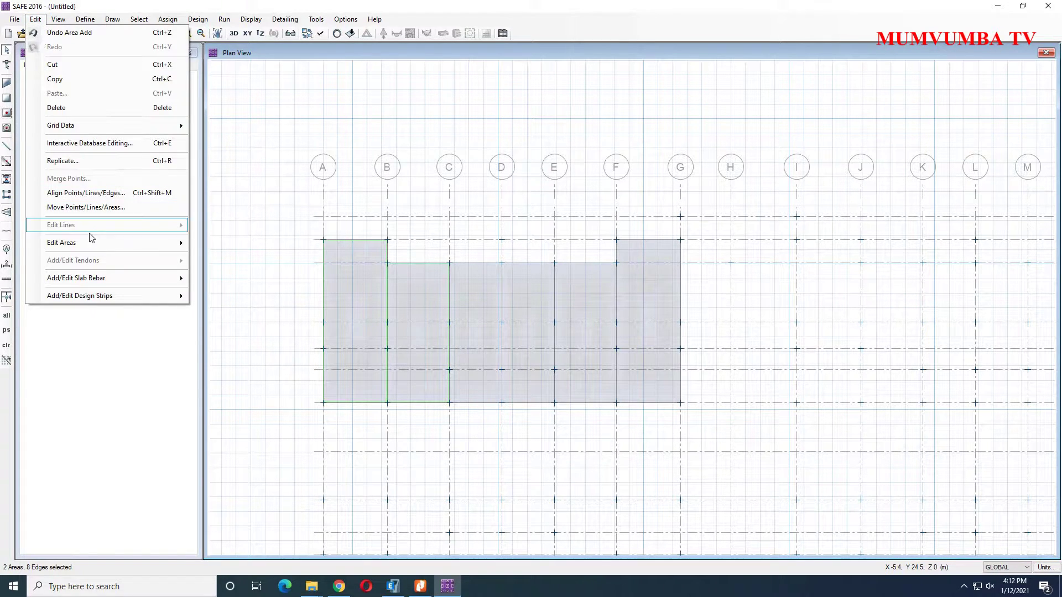
mouse_move(108, 248)
click(238, 255)
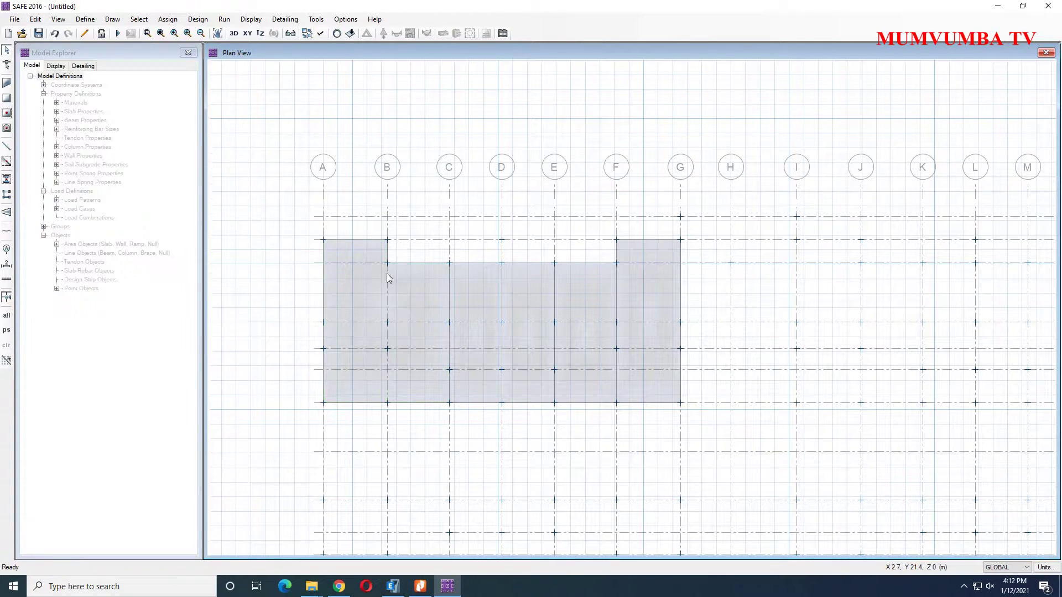
- Merge the slab areas in bays C–D and D–E into one area
click(480, 293)
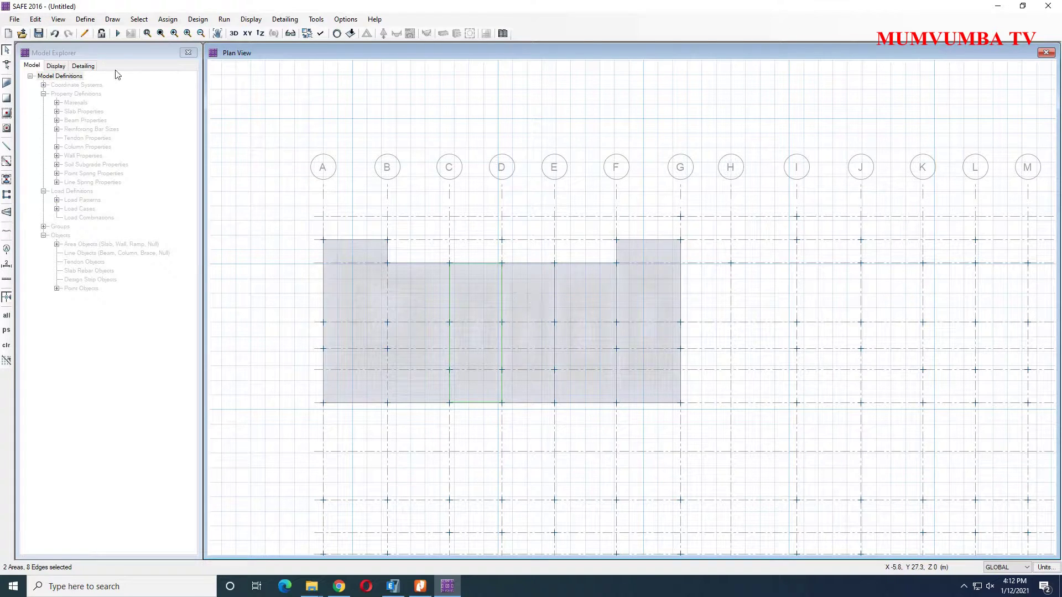
click(39, 18)
mouse_move(118, 241)
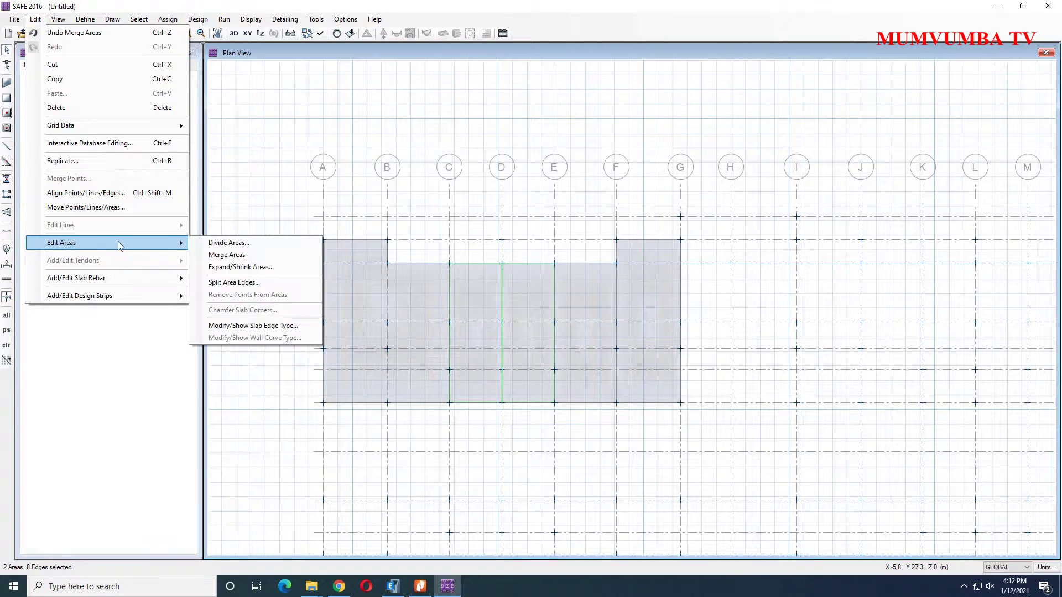
click(235, 254)
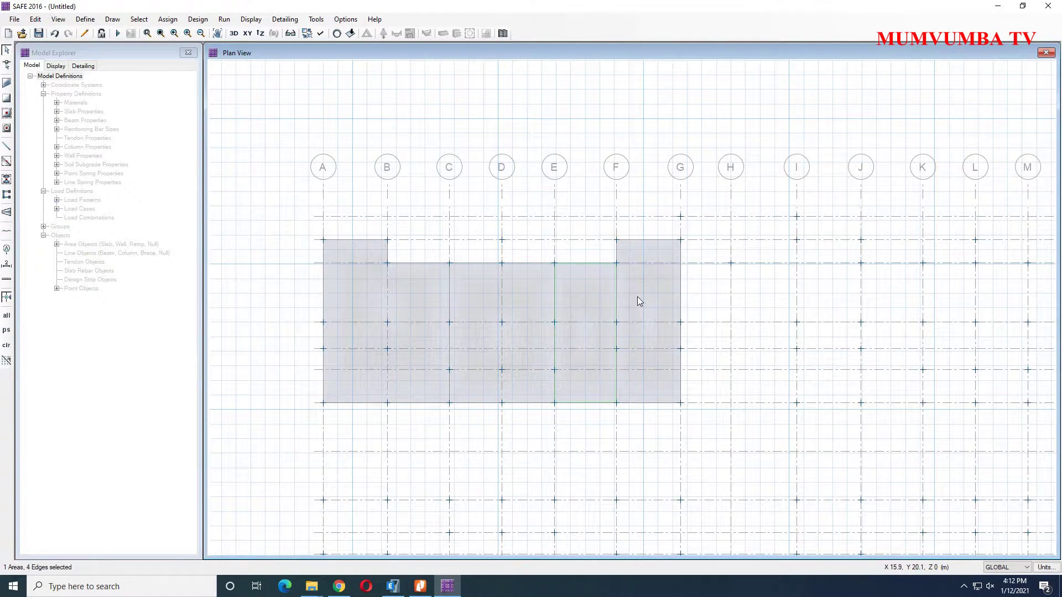
- Merge the slab areas in bays E–F and F–G into one area
click(35, 19)
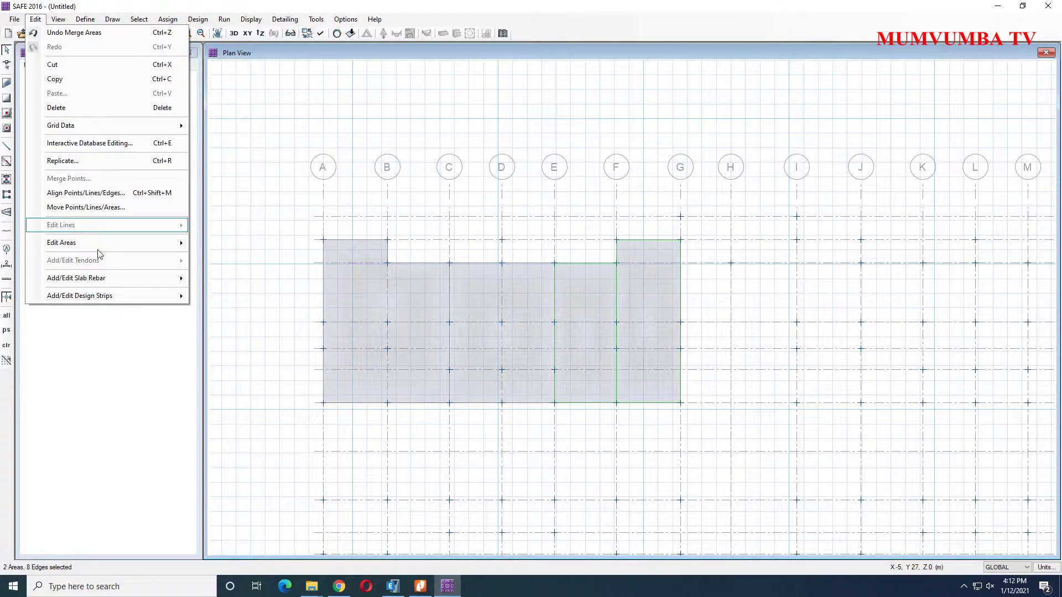
mouse_move(119, 243)
click(224, 255)
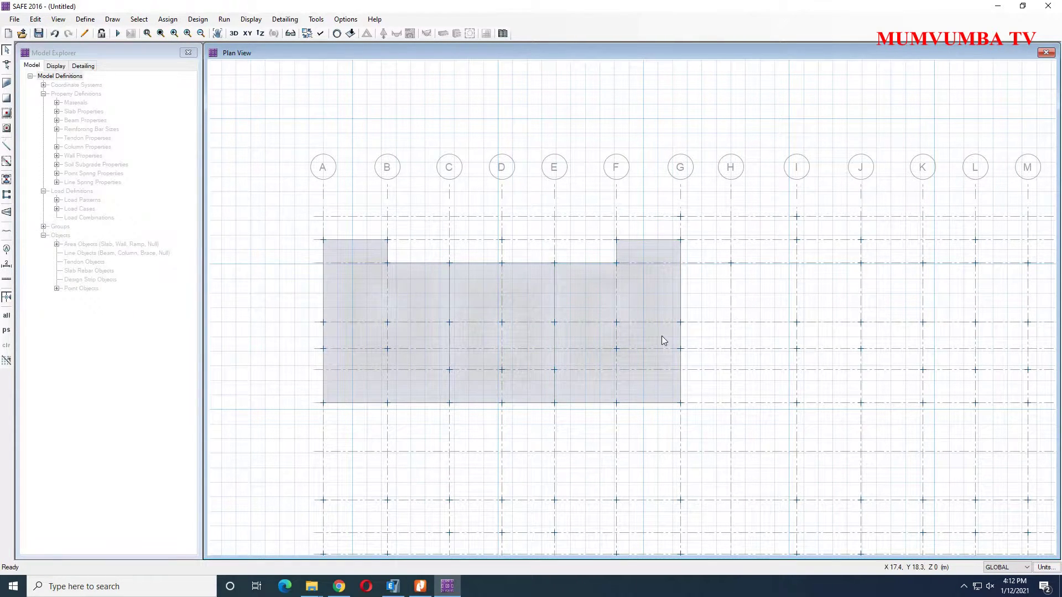
- Merge the slab area between grids C and E with the one between grids E and G
click(570, 288)
click(534, 301)
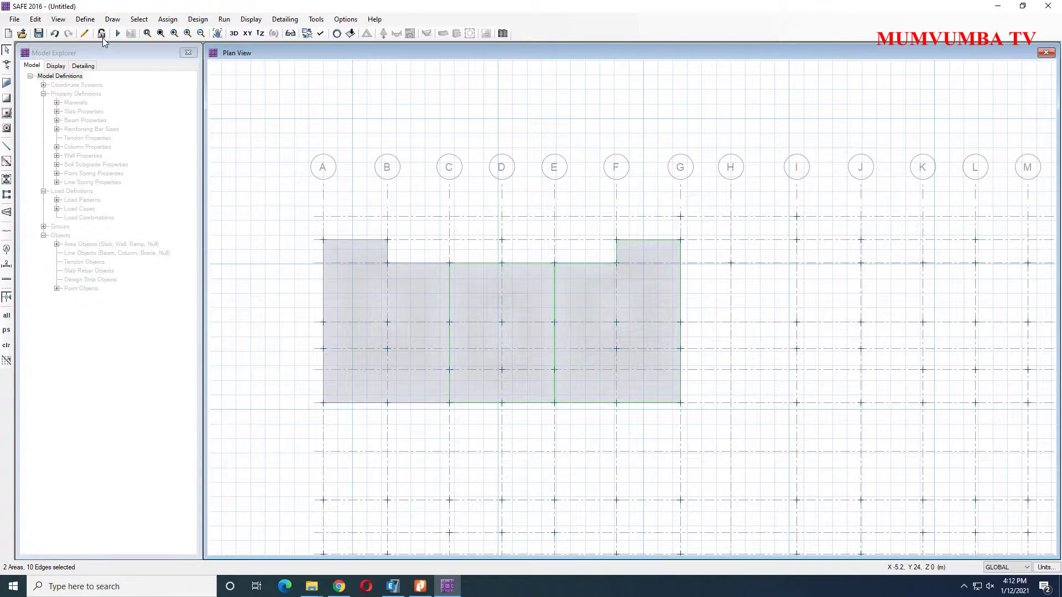
click(33, 19)
mouse_move(164, 246)
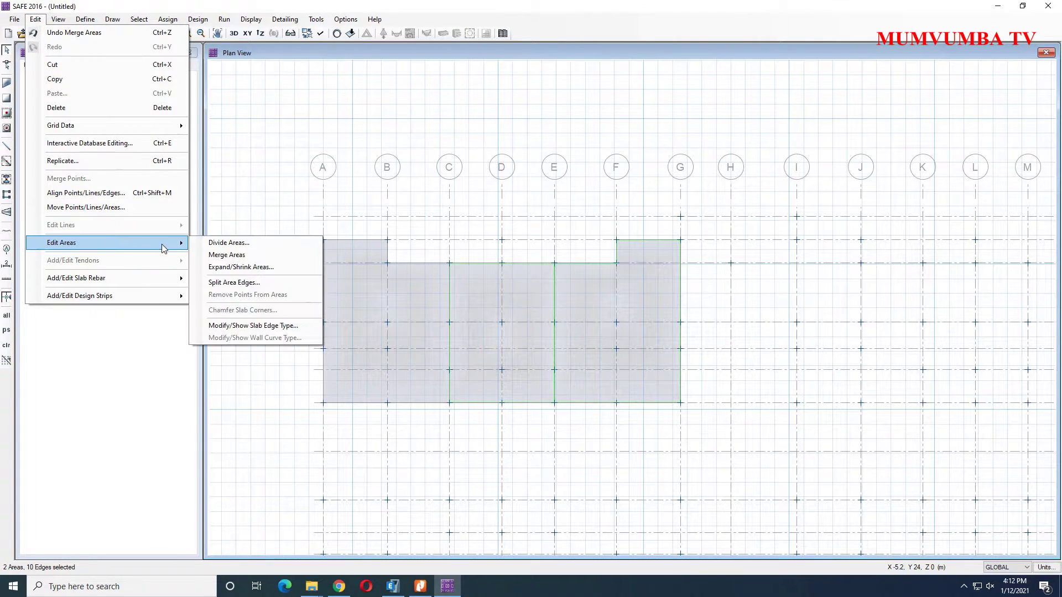
click(210, 256)
- Merge the slab area between grids A and C with the rest of the raft up to grid G
click(471, 300)
click(404, 303)
click(36, 20)
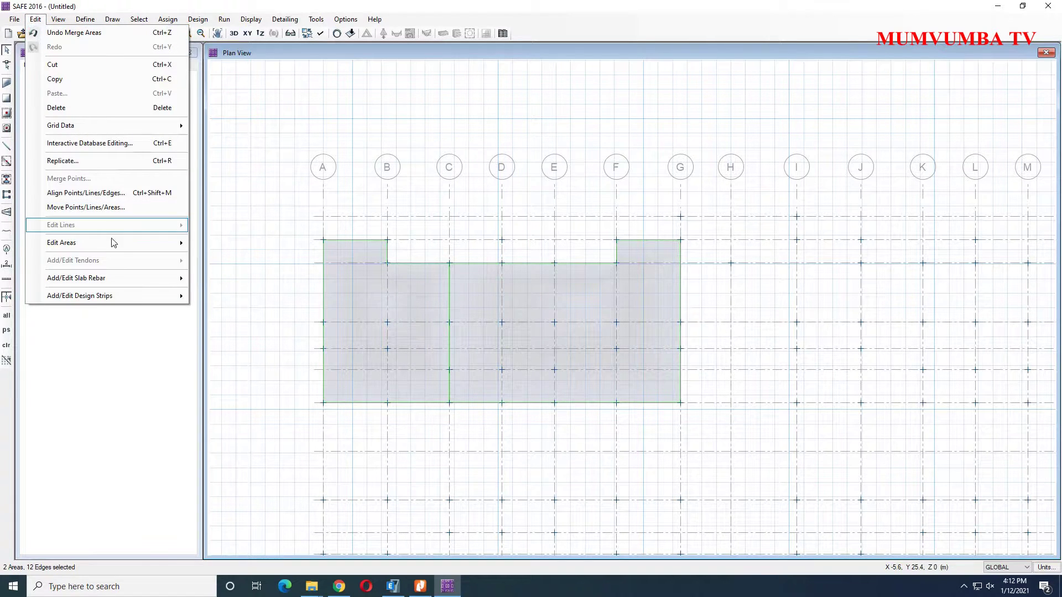
mouse_move(143, 243)
click(225, 256)
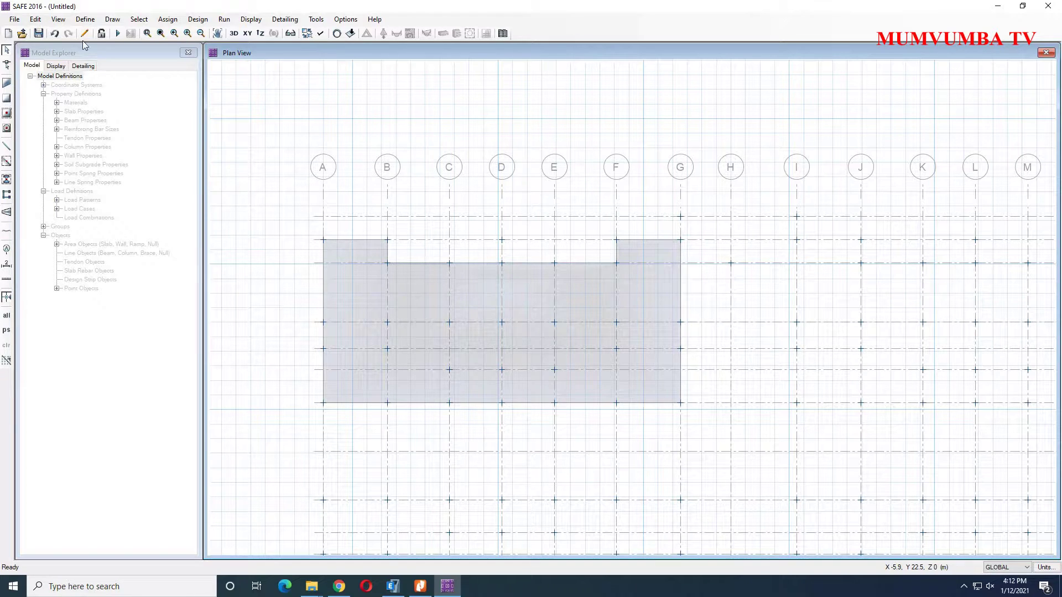
- Draw a point offset 0.6 m in X and 0.6 m in Y from the intersection of grids D and 14
click(113, 20)
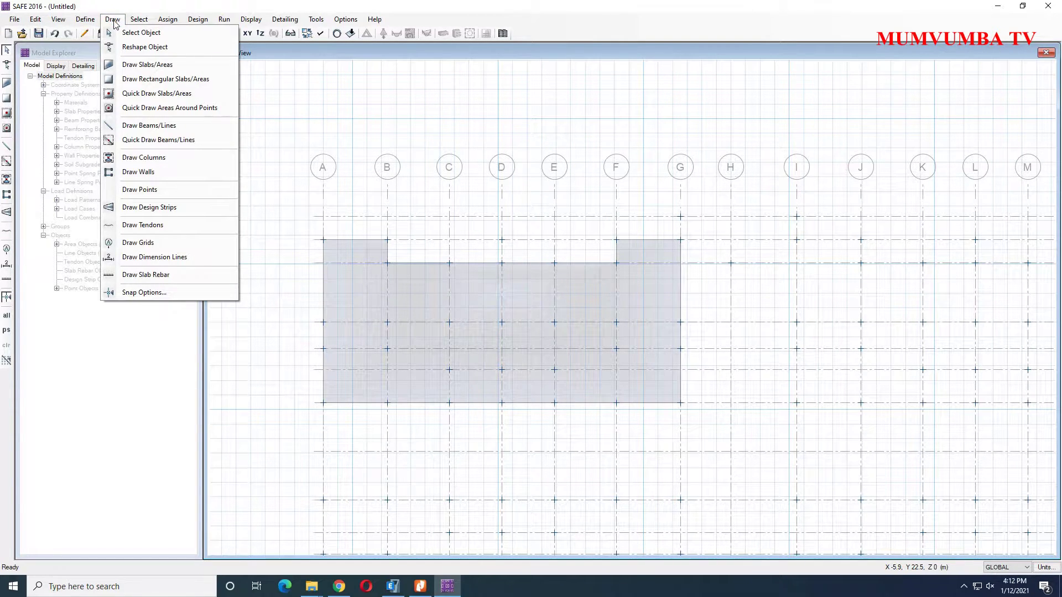
click(156, 194)
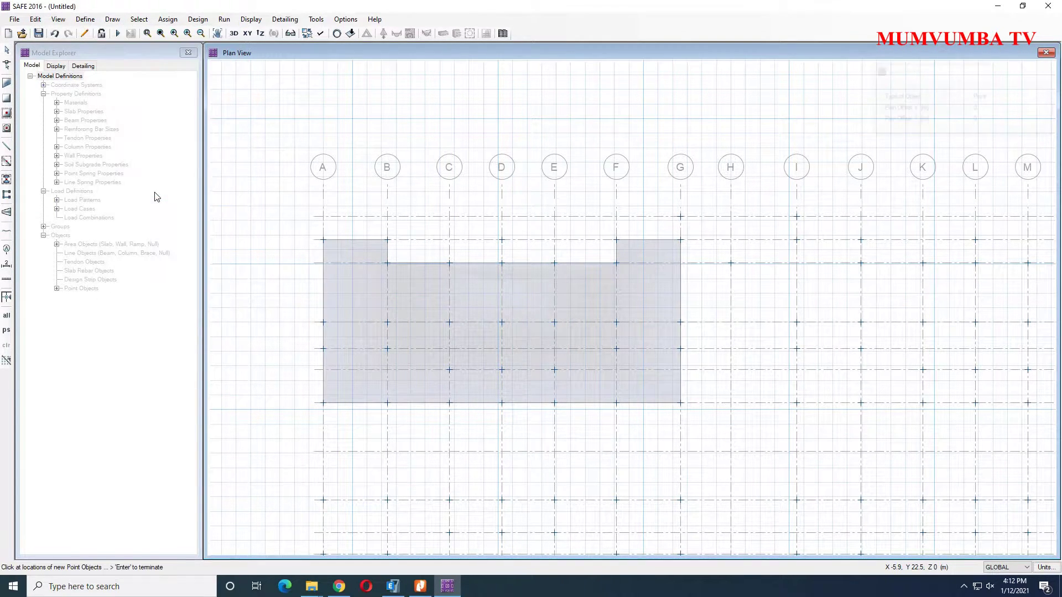
click(990, 108)
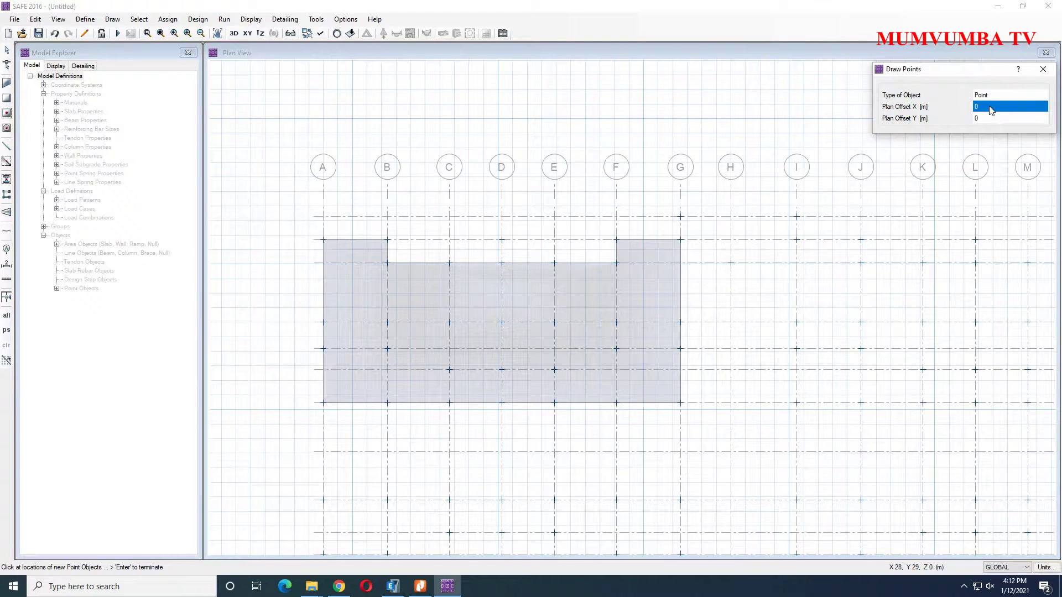
click(990, 108)
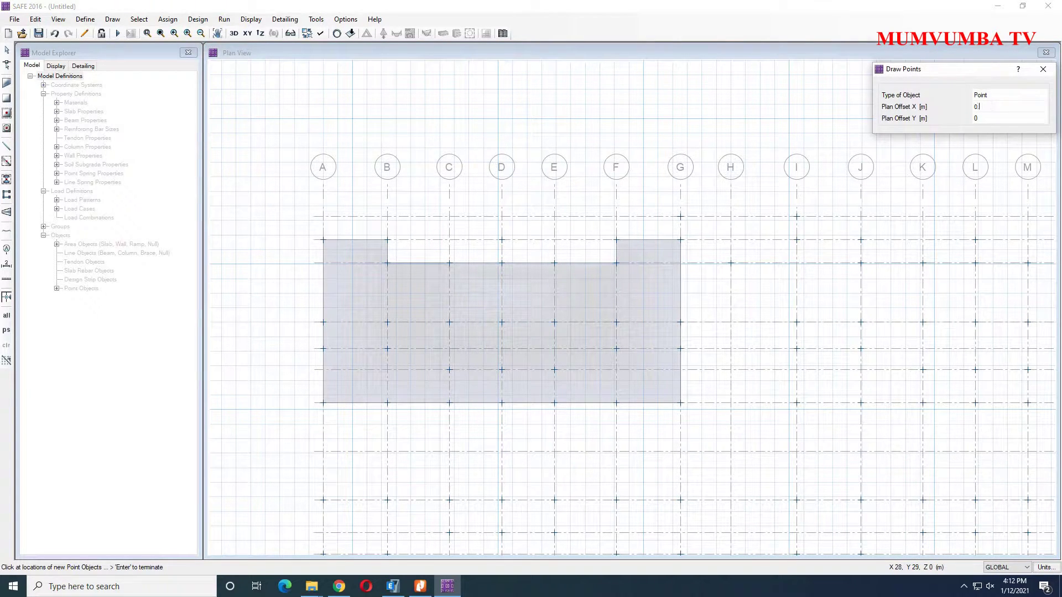
click(993, 120)
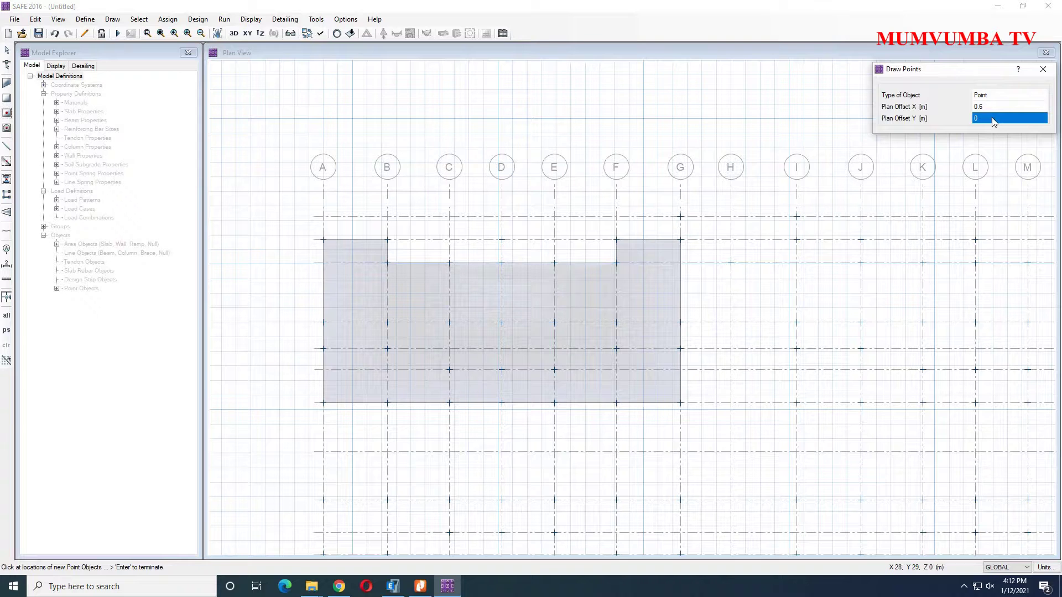
click(993, 119)
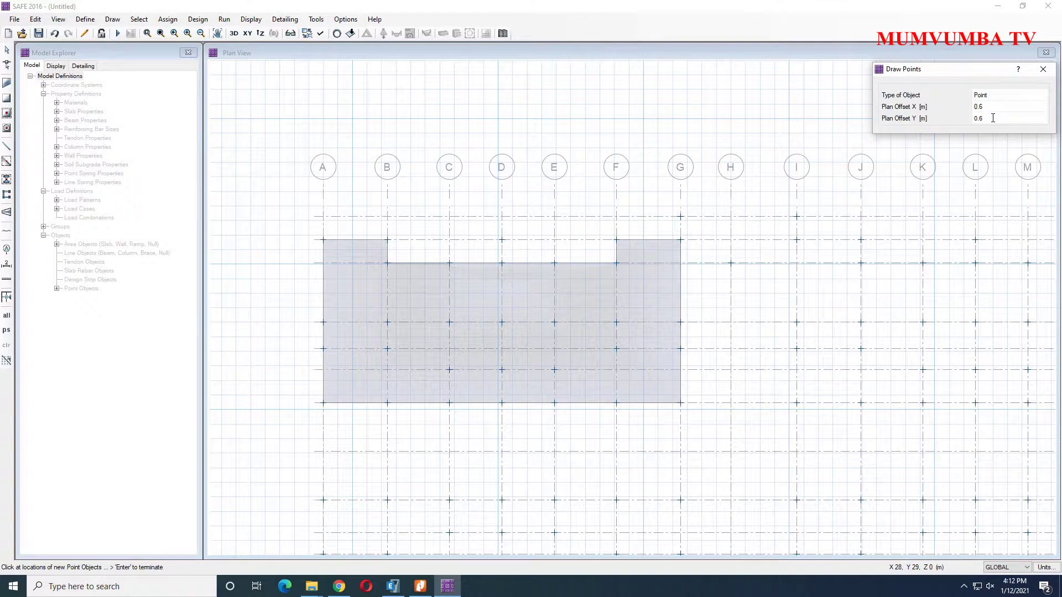
text(.6)
click(503, 241)
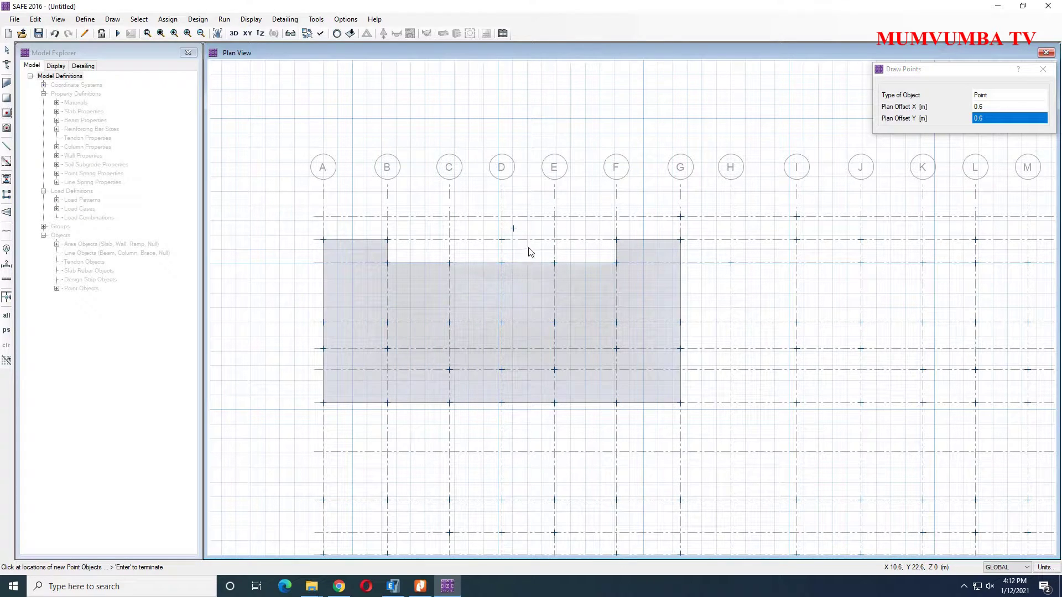
- Draw a point offset -0.6 m in X and -0.6 m in Y from the intersection of grids D and 13
click(984, 107)
click(979, 107)
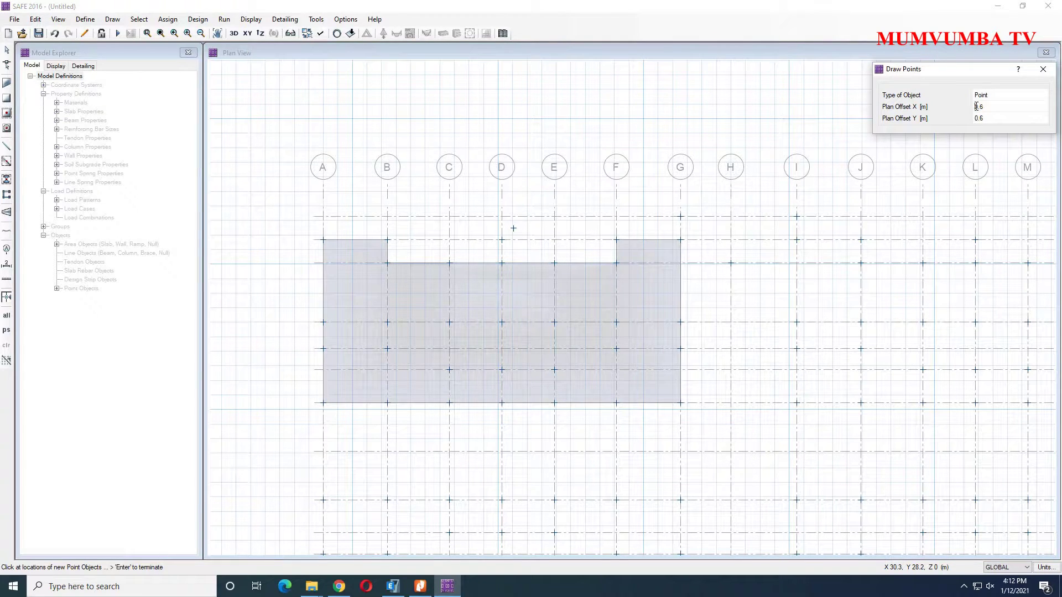
click(977, 118)
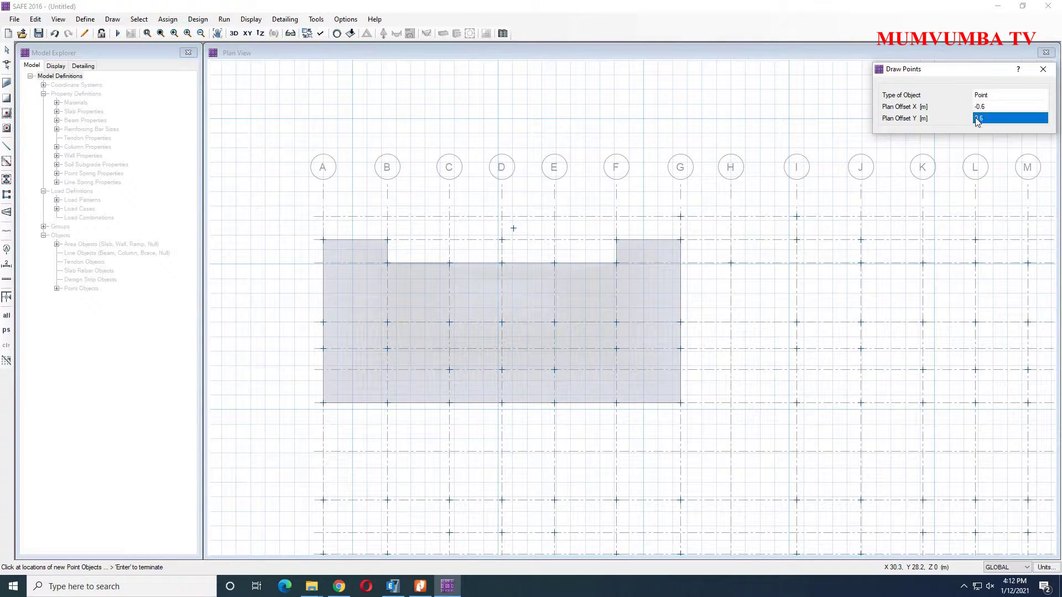
click(977, 119)
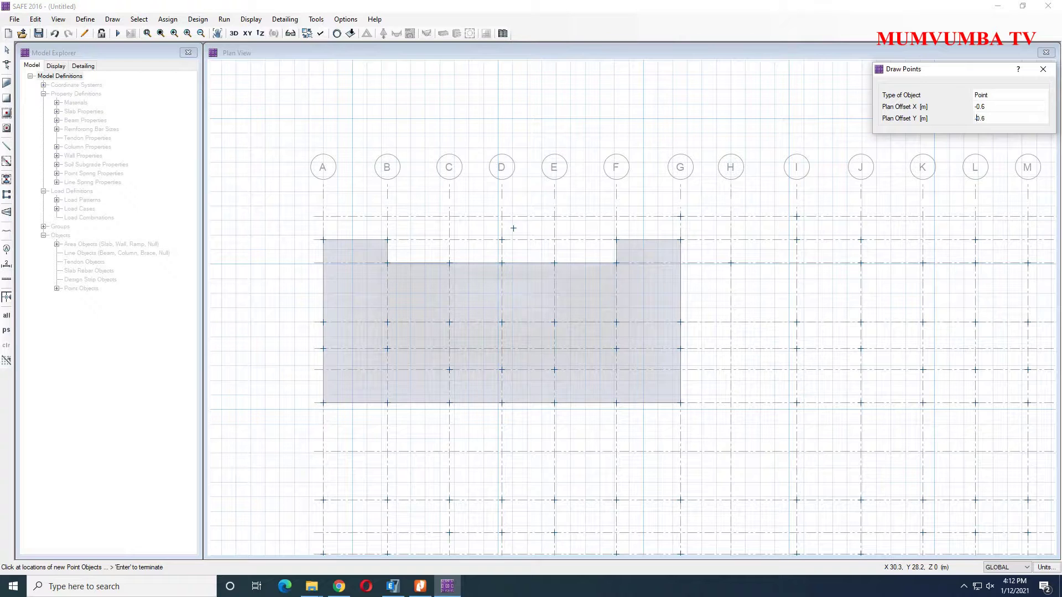
click(503, 264)
key(Return)
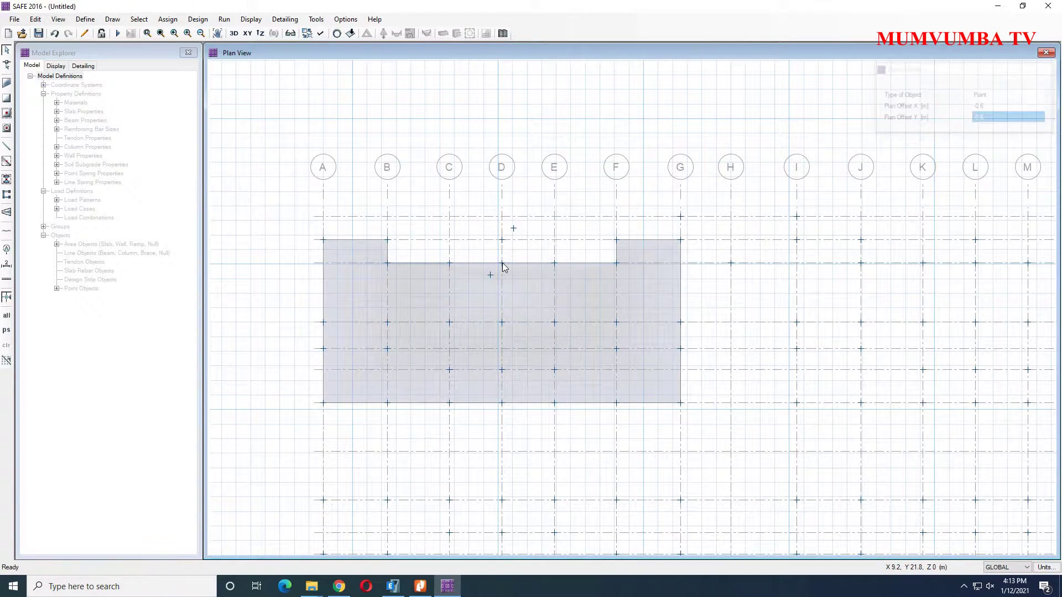
- Draw a rectangular RAFT: 550MM slab at grid D with the two offset points as opposite corners
click(7, 100)
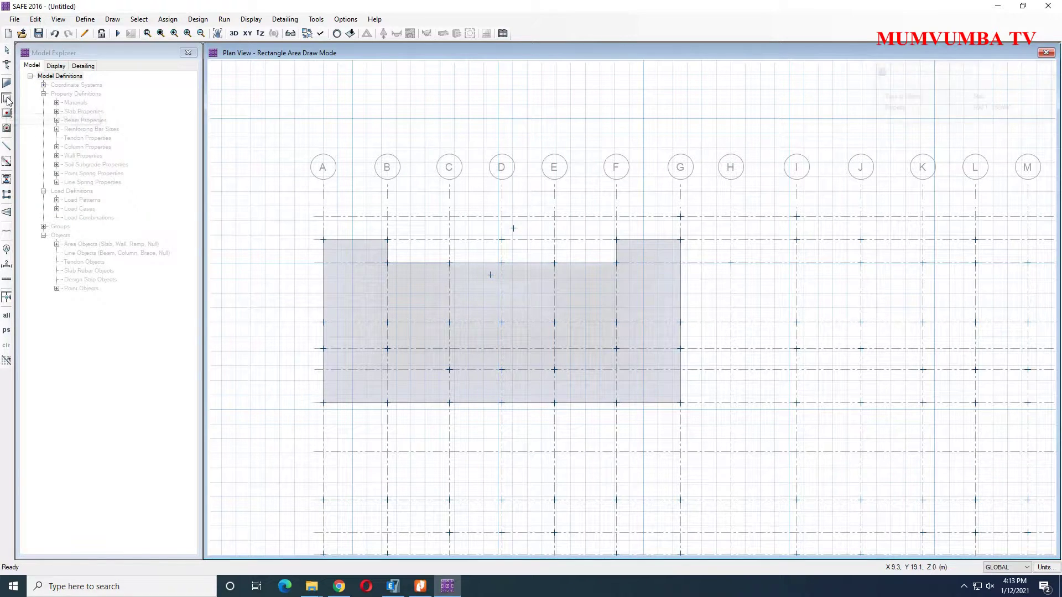
drag(514, 228, 490, 276)
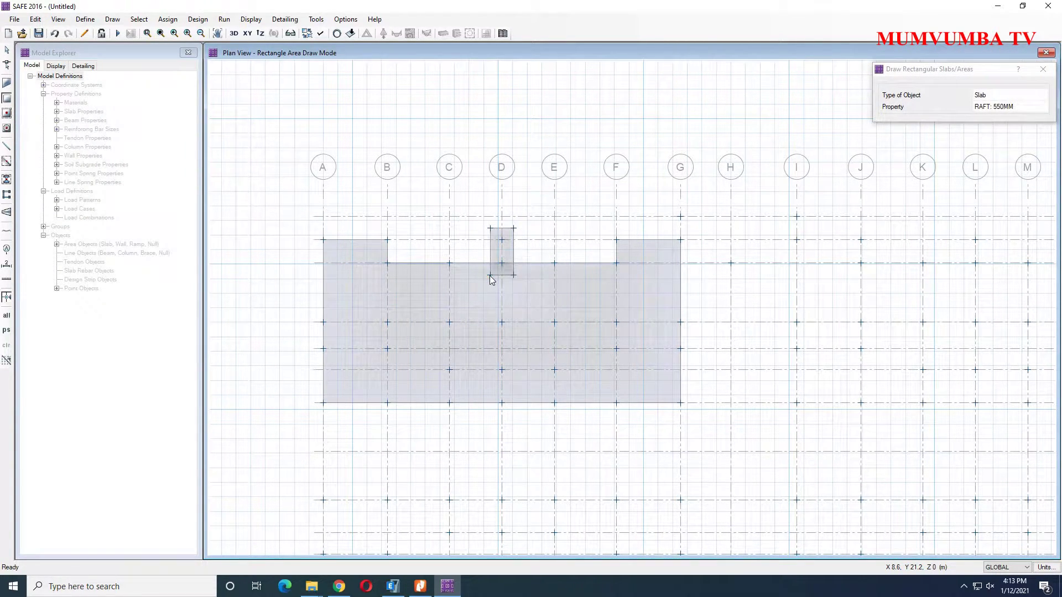
key(Escape)
- Merge the small slab at grid D with the main raft and delete the leftover point inside the raft
scroll(500, 272, up, 1)
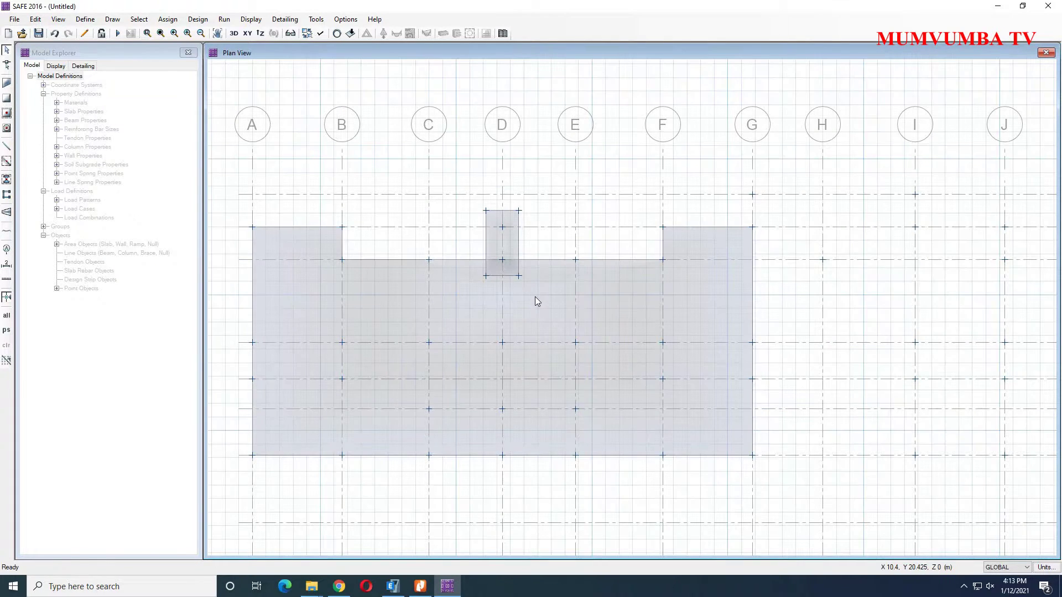
click(518, 270)
click(494, 238)
click(462, 285)
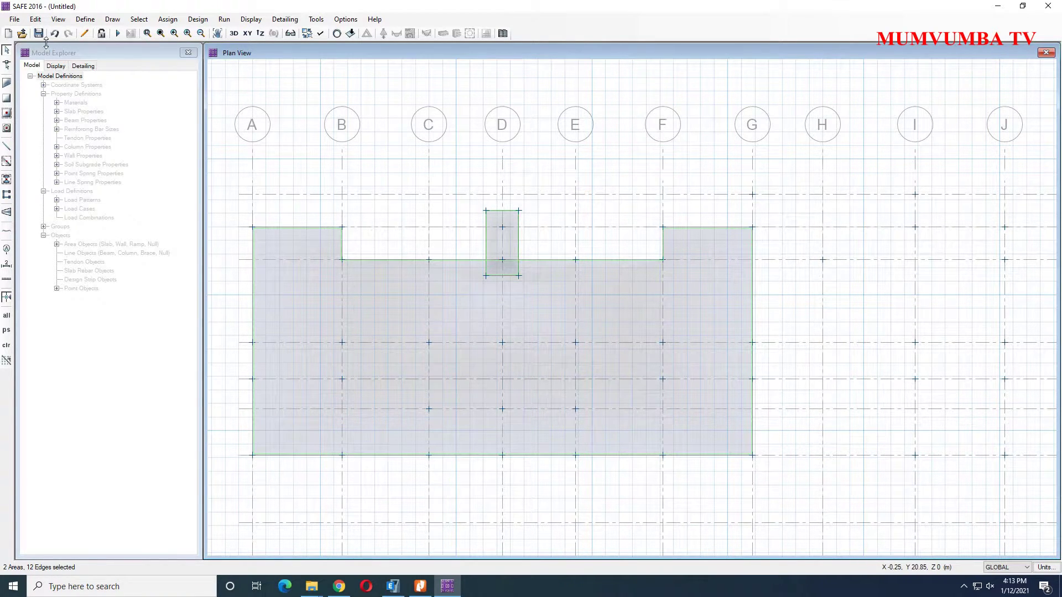
click(35, 20)
mouse_move(112, 244)
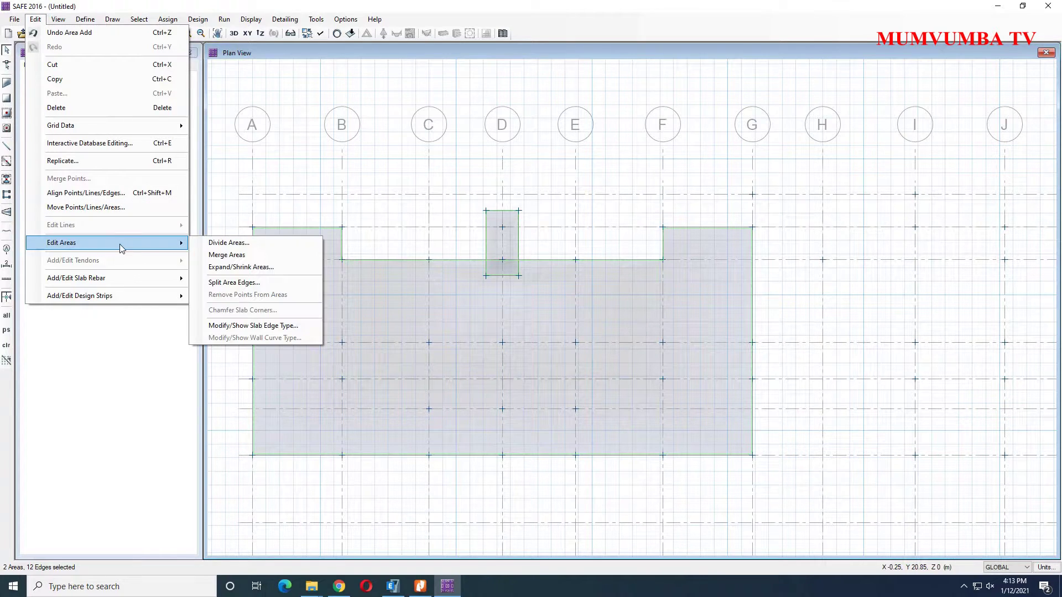
click(242, 256)
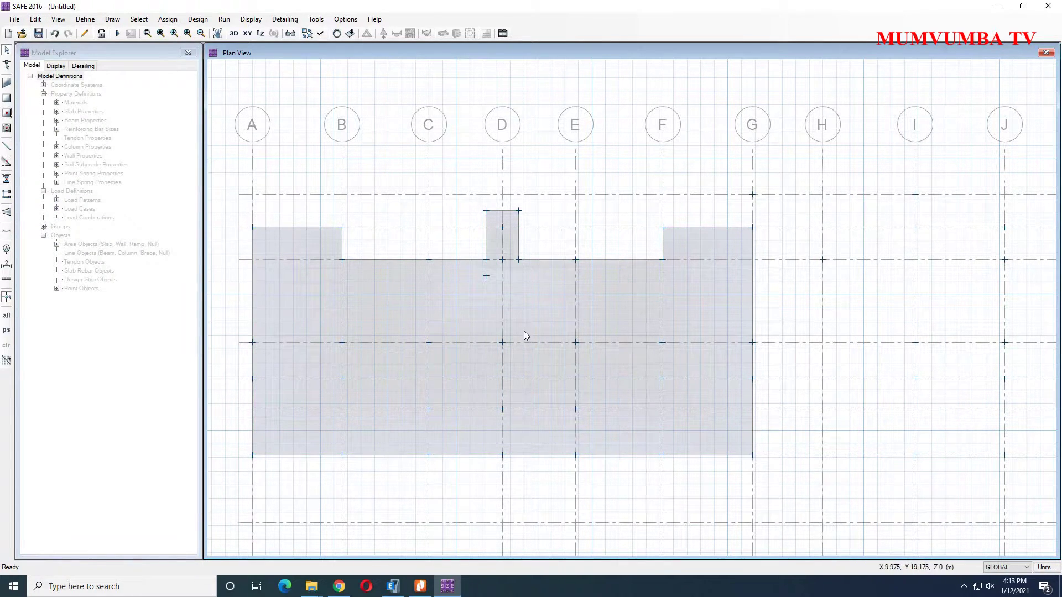
click(486, 276)
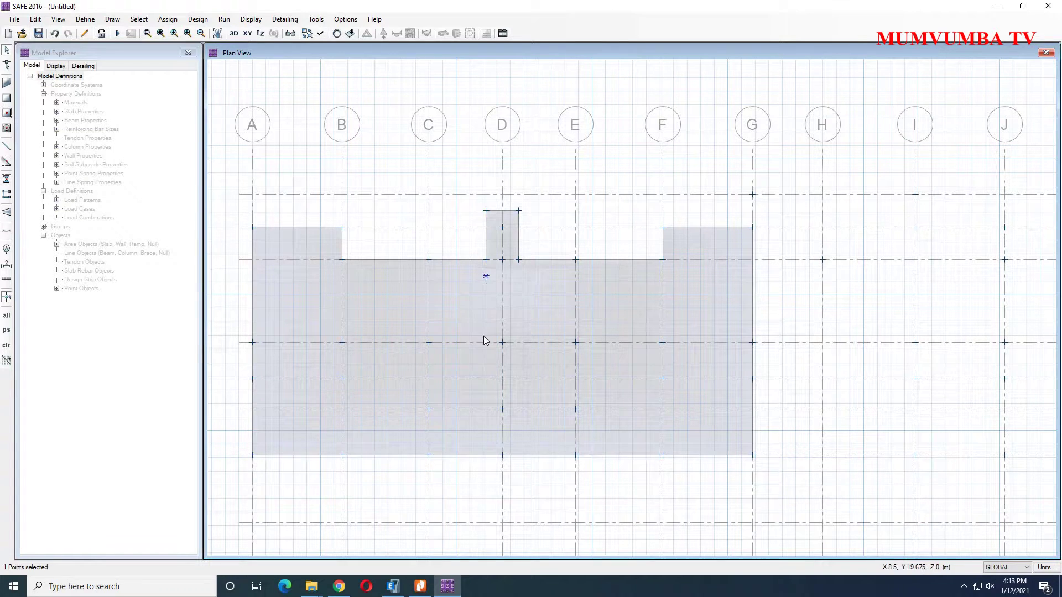
key(Delete)
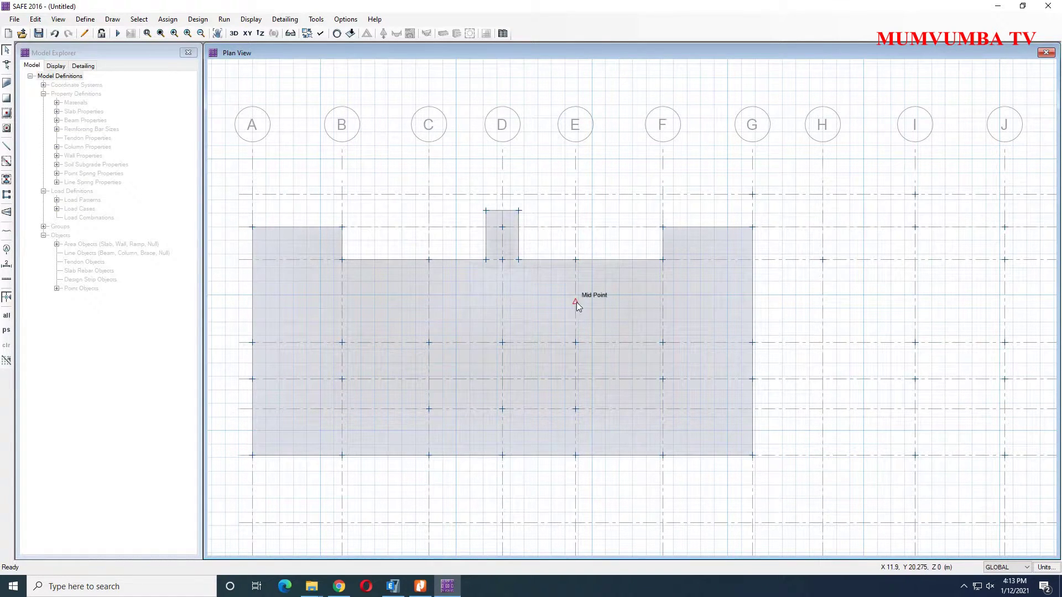
- Expand the raft area outward by 600 mm on all edges except the three outer edges of the projection at grid D
click(685, 229)
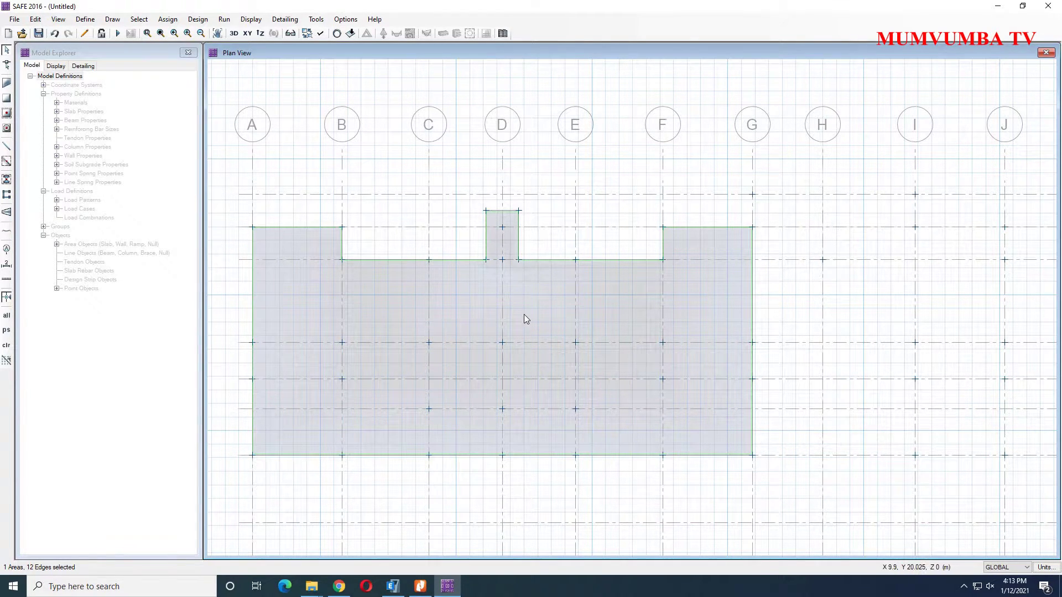
click(486, 244)
click(520, 242)
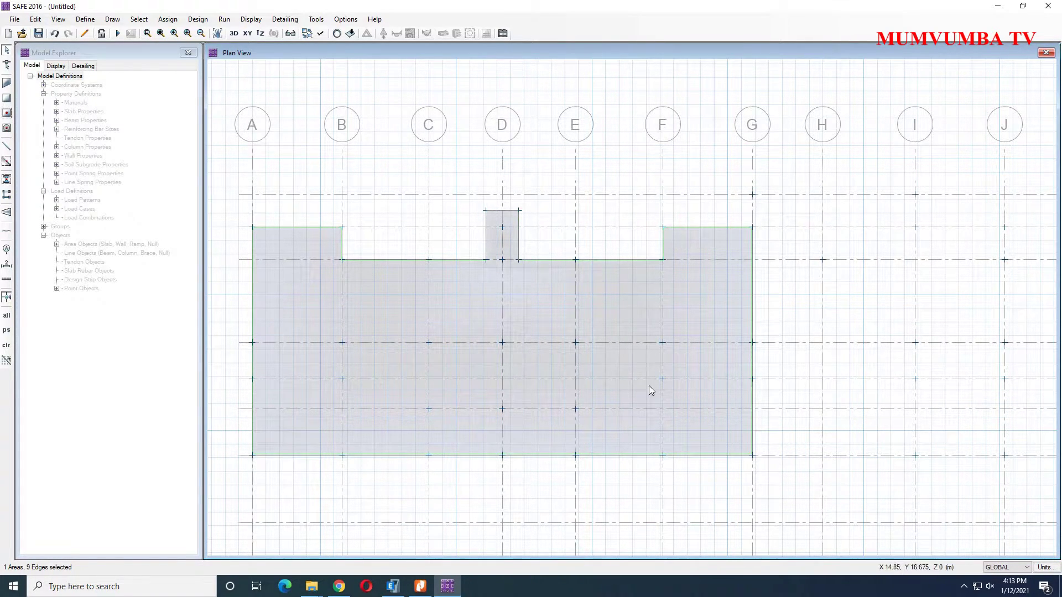
click(34, 19)
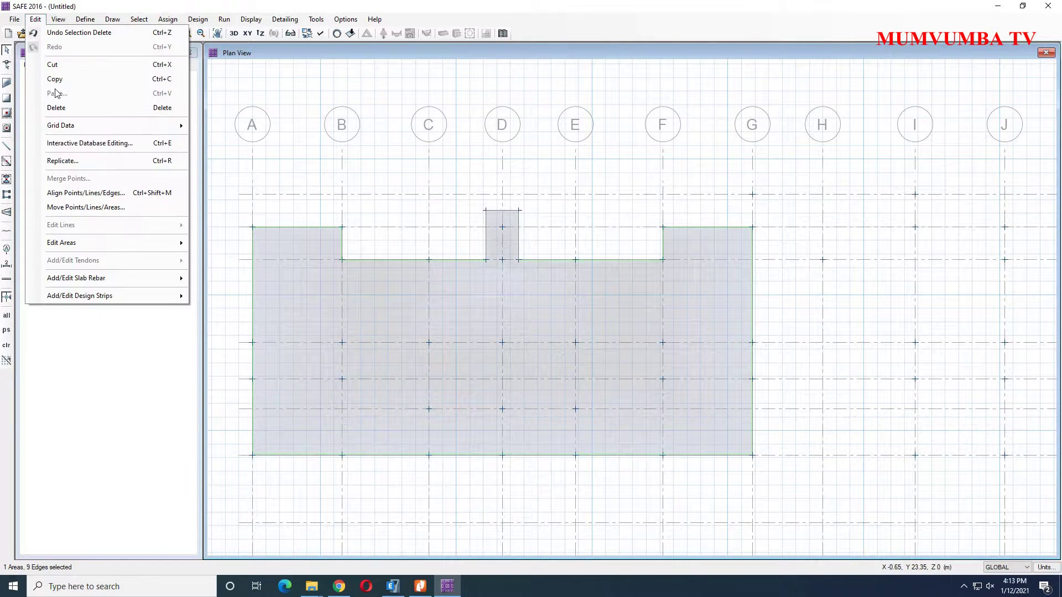
mouse_move(145, 241)
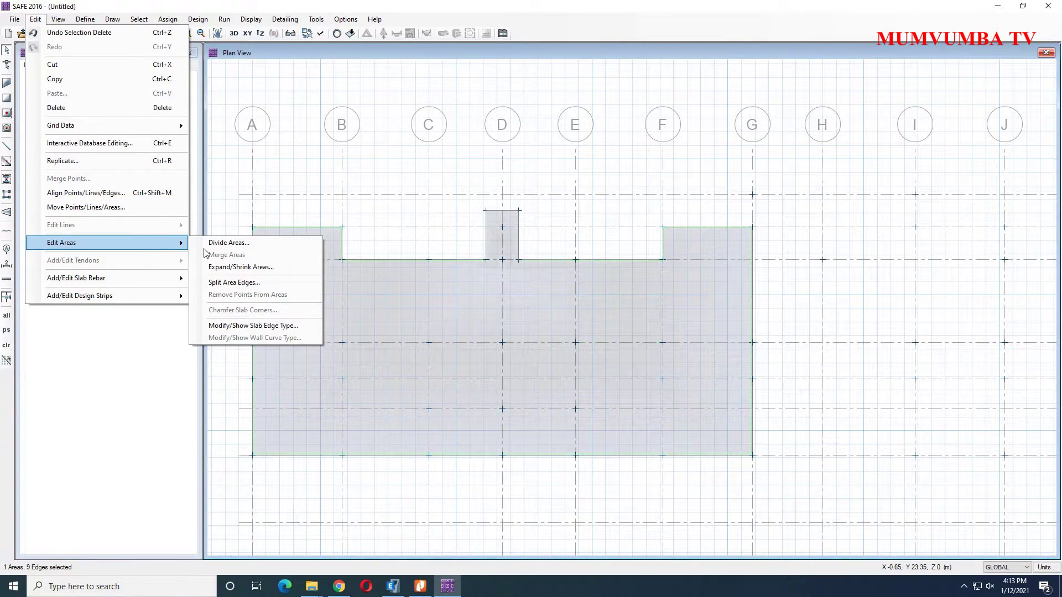
click(226, 269)
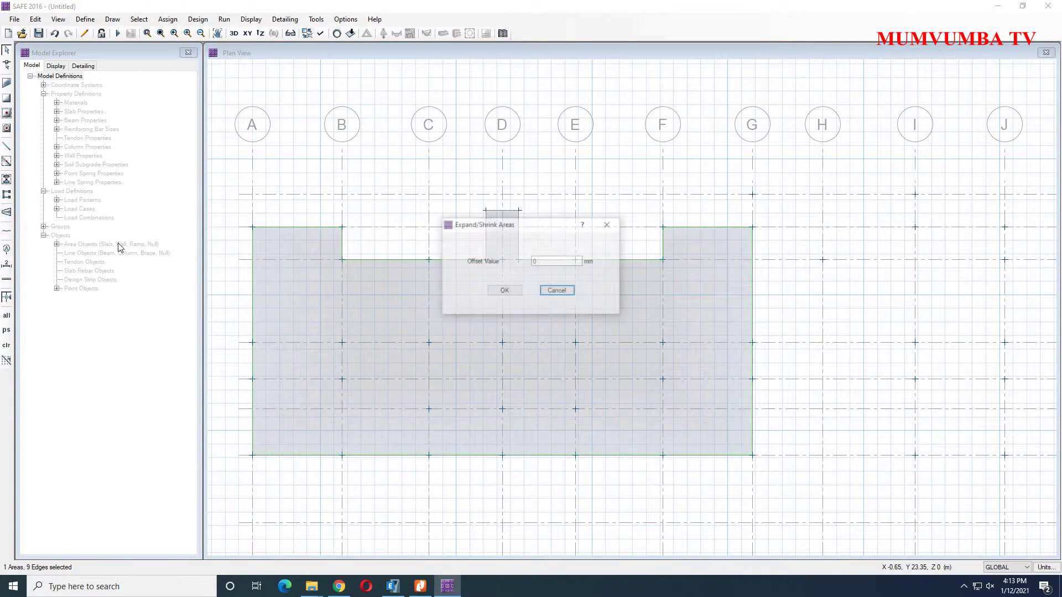
click(534, 260)
text(600)
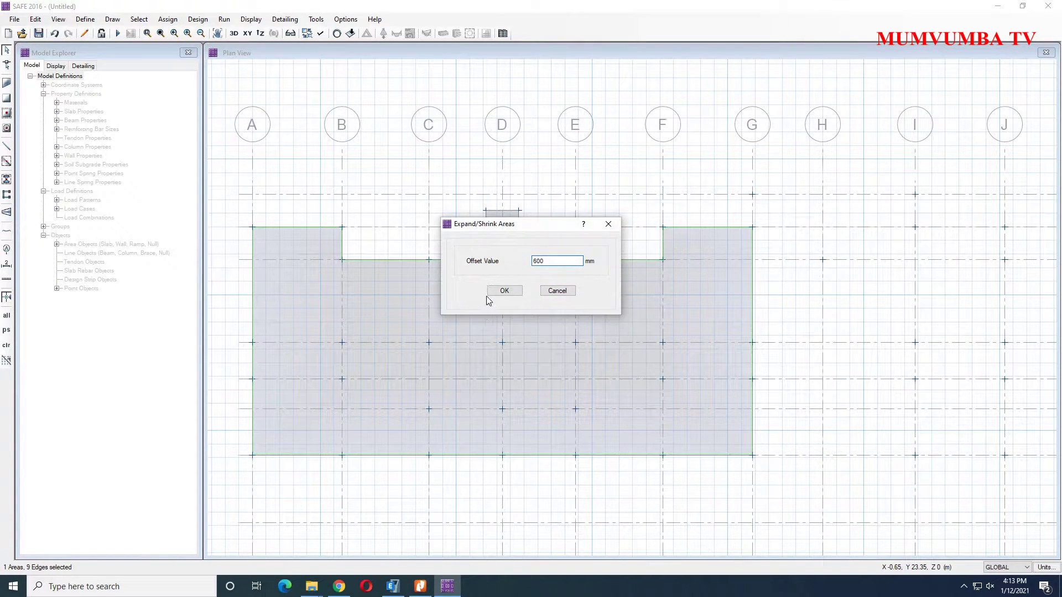
click(493, 290)
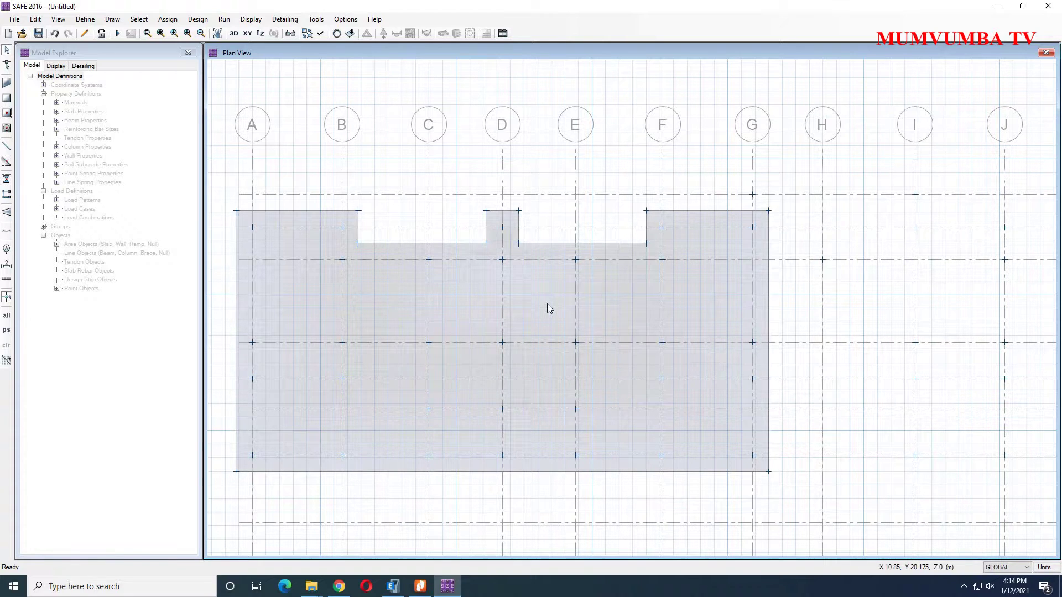
- Draw a rectangular RAFT: 550MM slab between grids A and B, from grid 7 down to grid 2
middle_drag(596, 420, 621, 225)
scroll(626, 227, down, 2)
middle_drag(609, 356, 566, 254)
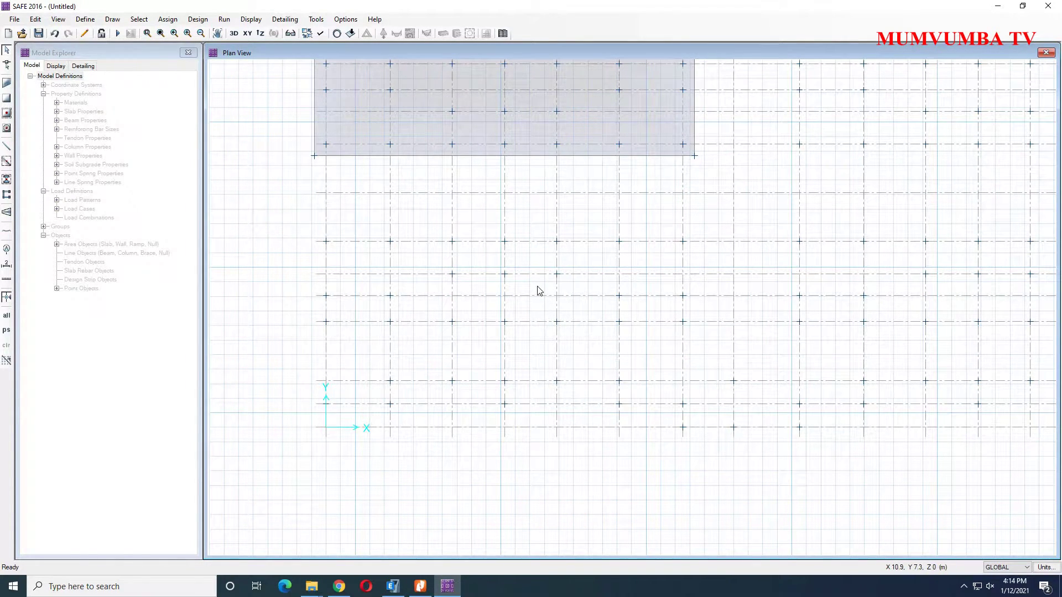
scroll(540, 290, up, 2)
middle_drag(464, 329, 557, 297)
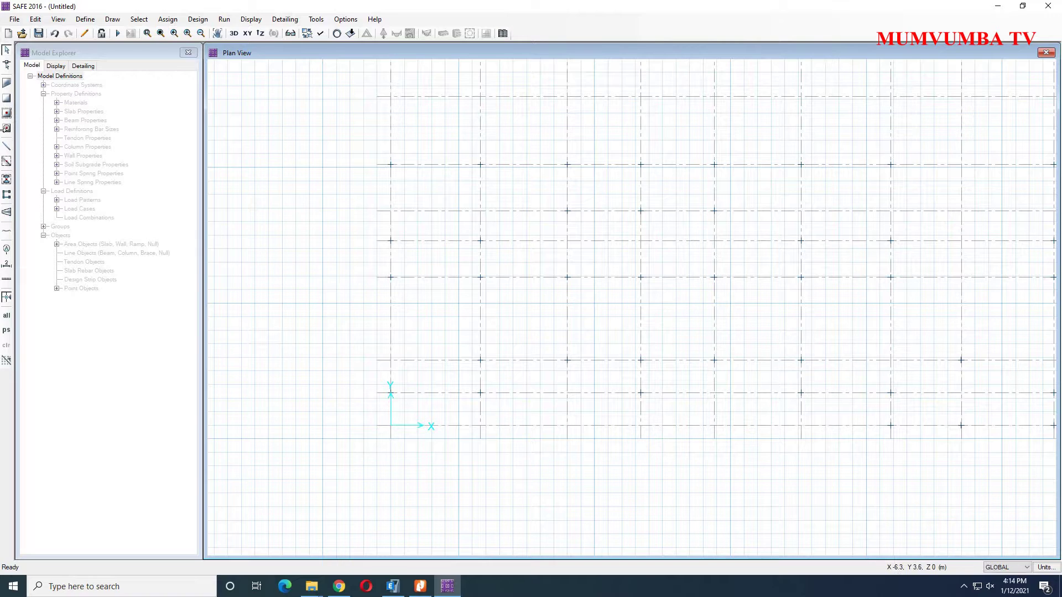
click(5, 99)
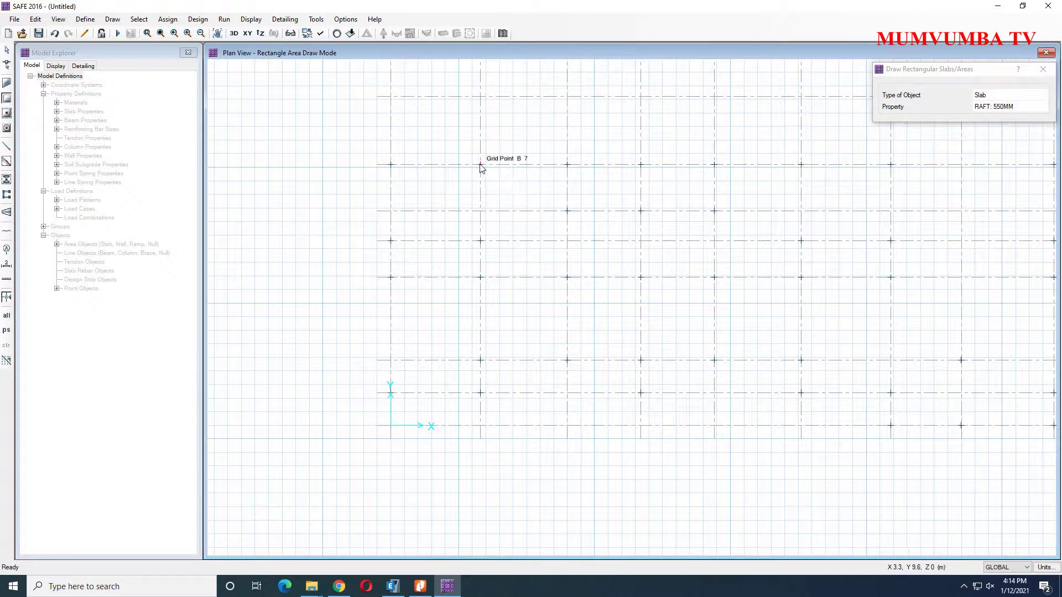
mouse_move(481, 165)
mouse_down()
mouse_move(403, 305)
mouse_move(391, 393)
mouse_up()
- Draw five adjoining rectangular RAFT: 550MM slabs between grids 7 and 3, one per bay from grid B to grid G
drag(567, 165, 480, 360)
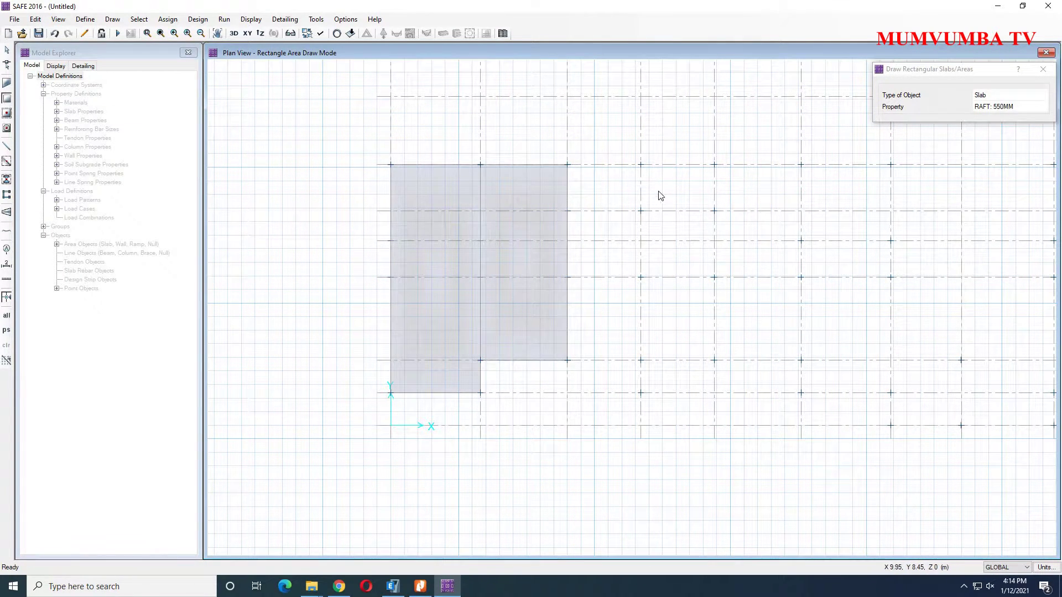
drag(641, 166, 570, 360)
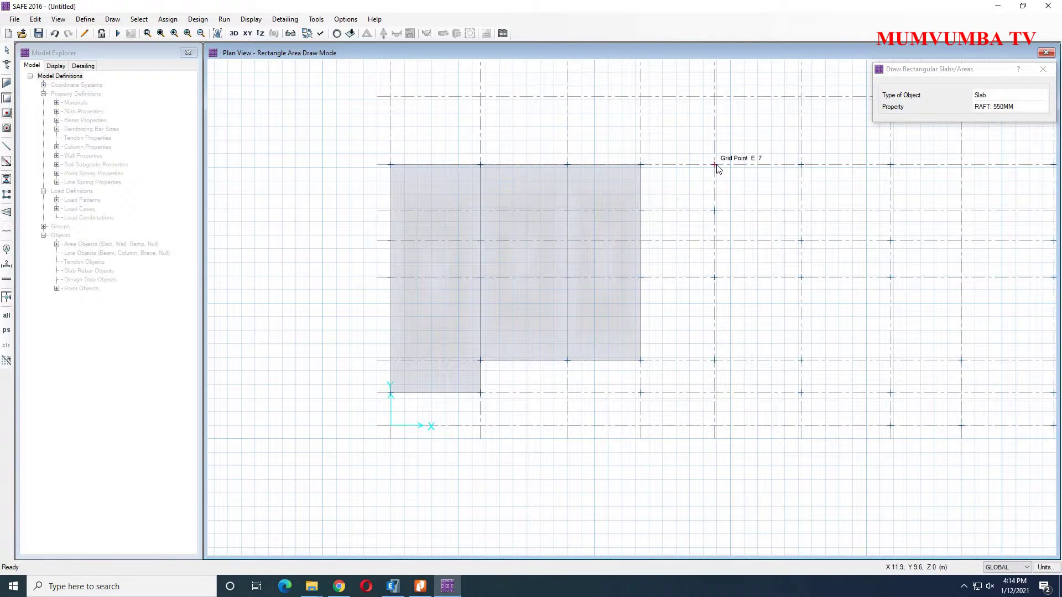
drag(714, 165, 641, 360)
middle_drag(741, 319, 546, 325)
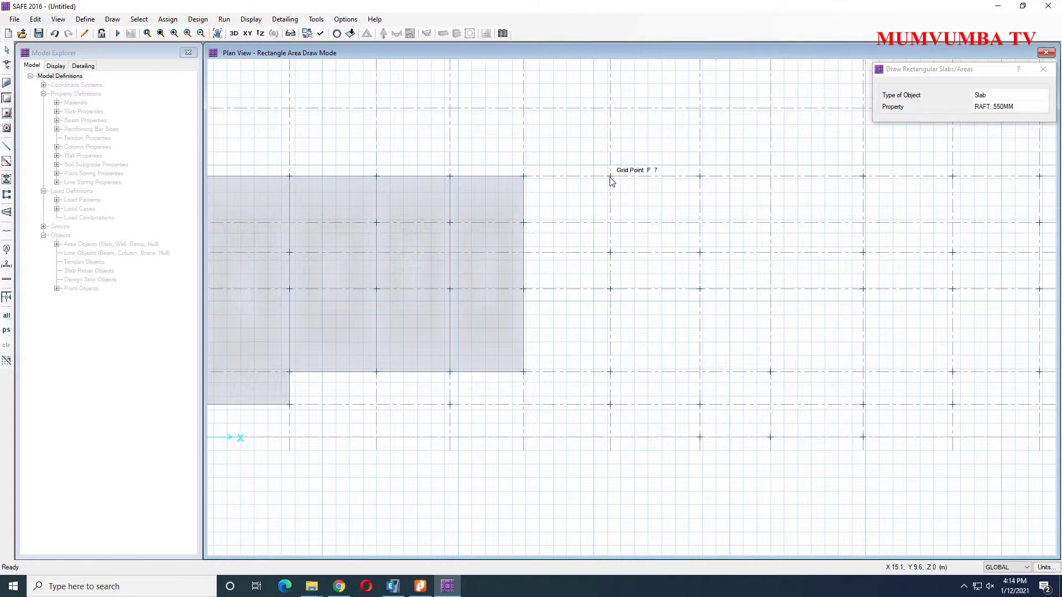
drag(611, 177, 523, 372)
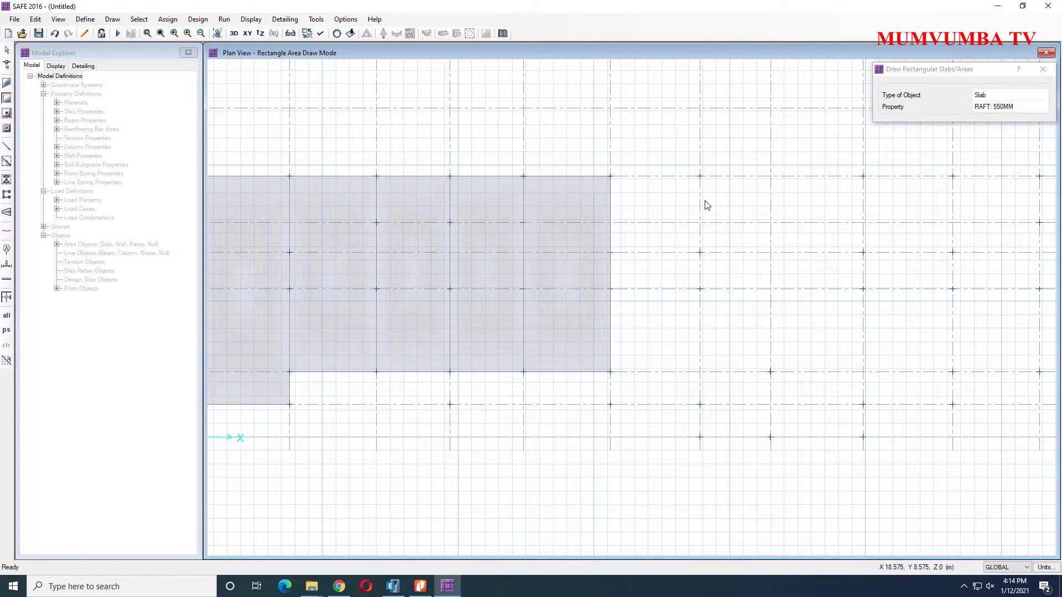
drag(701, 177, 612, 373)
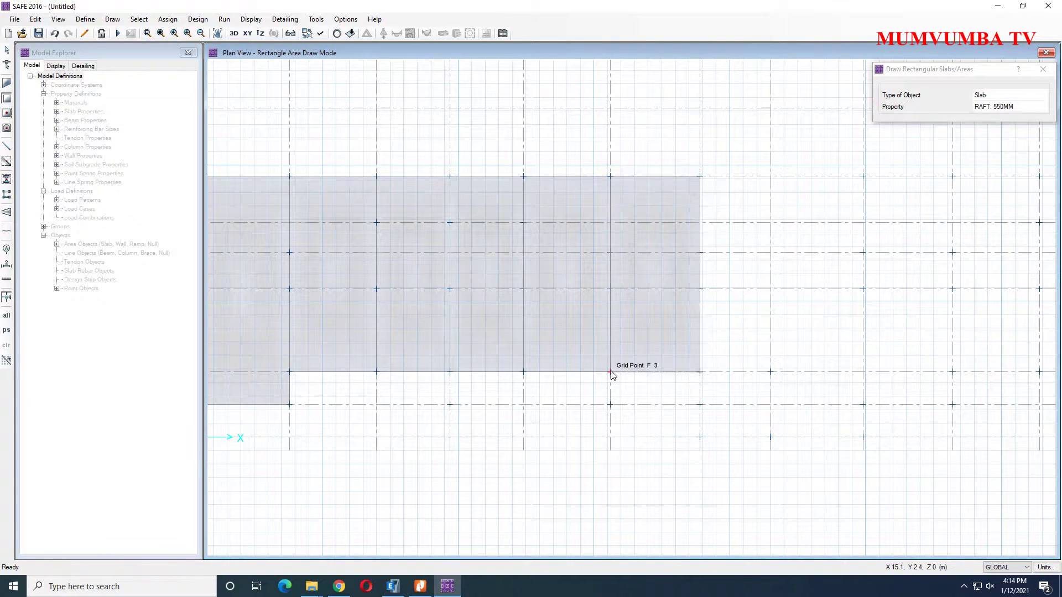
- Draw a small rectangular RAFT: 550MM slab between grids F and G, from grid 3 to grid 2
scroll(636, 354, down, 3)
scroll(637, 354, up, 2)
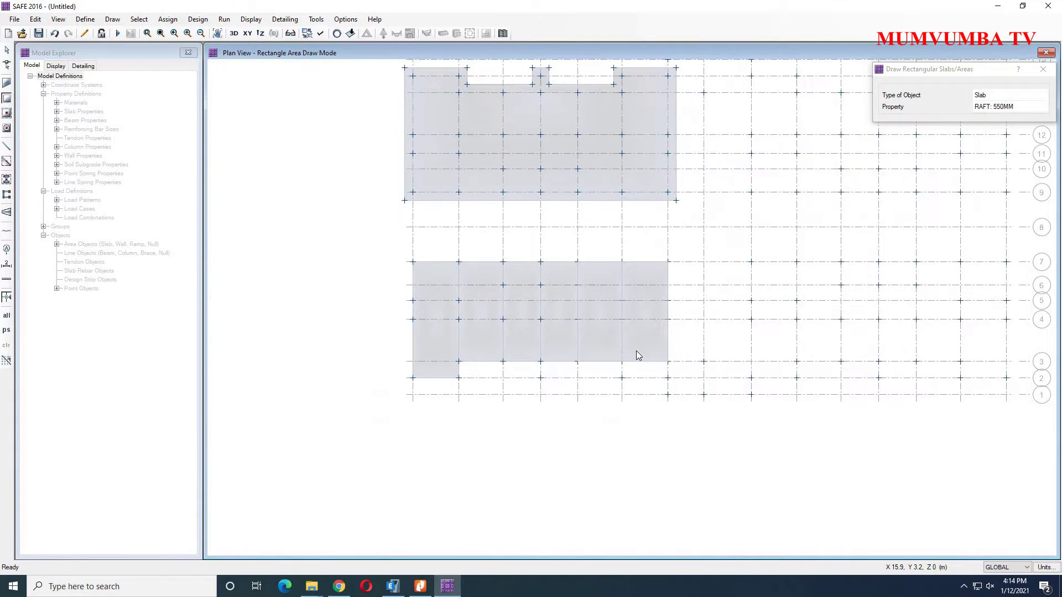
drag(682, 367, 618, 389)
key(Escape)
- Merge the small slab between grids F and G with the slab directly above it
click(659, 369)
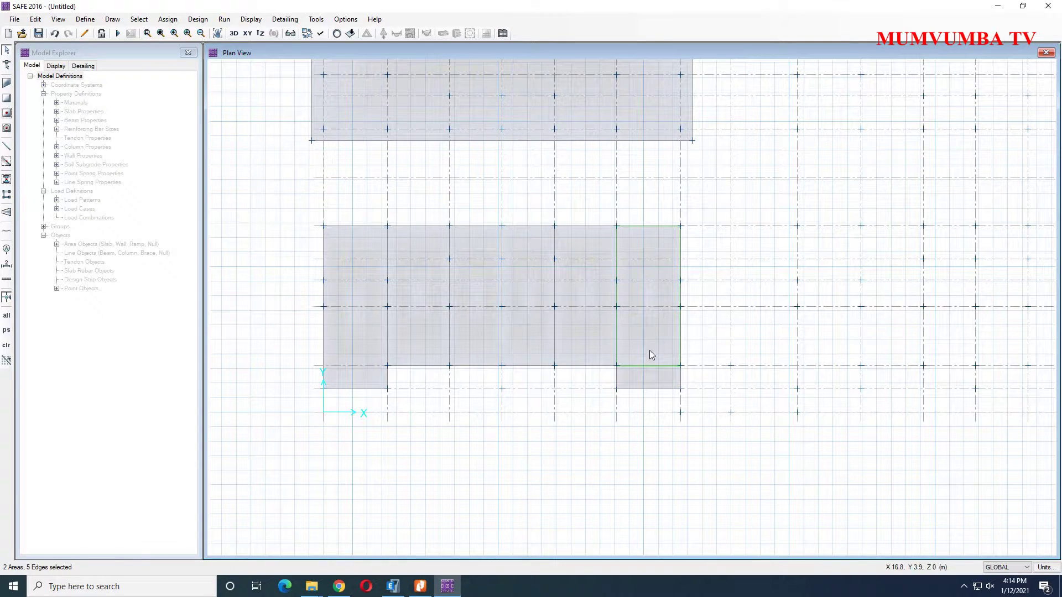
click(35, 19)
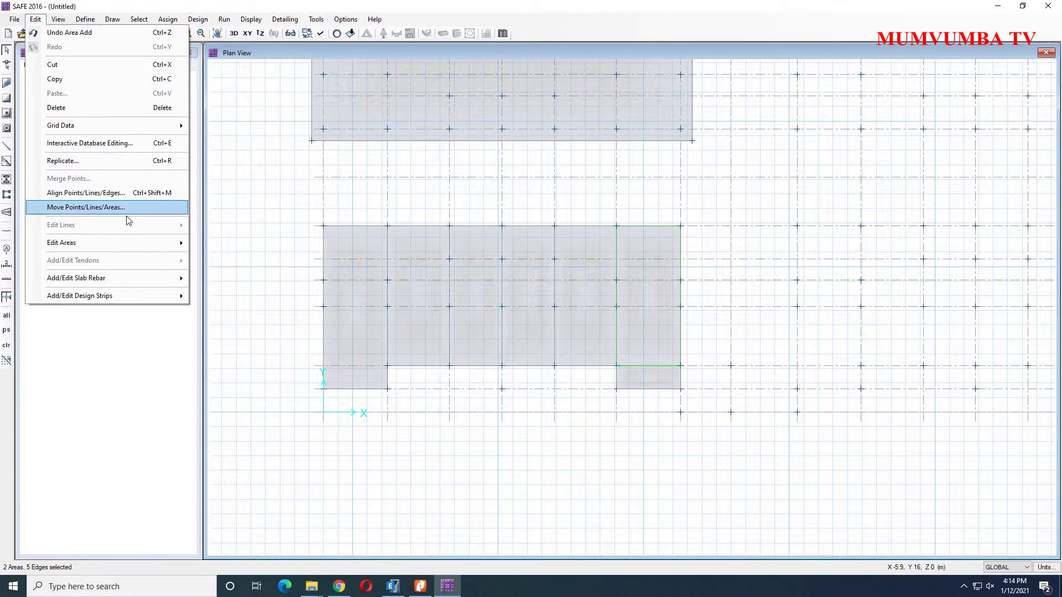
mouse_move(155, 242)
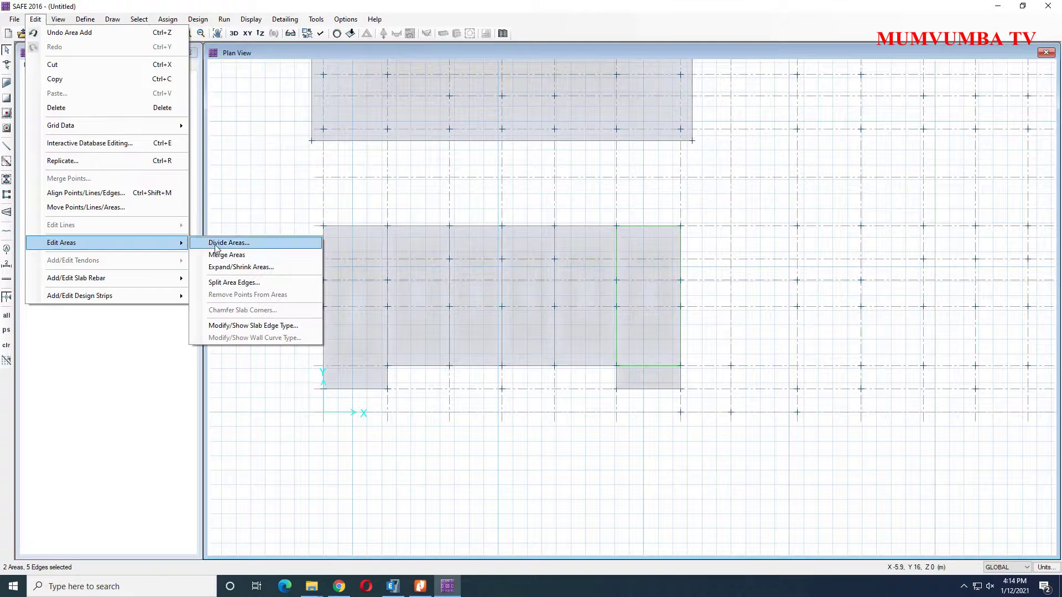
click(248, 256)
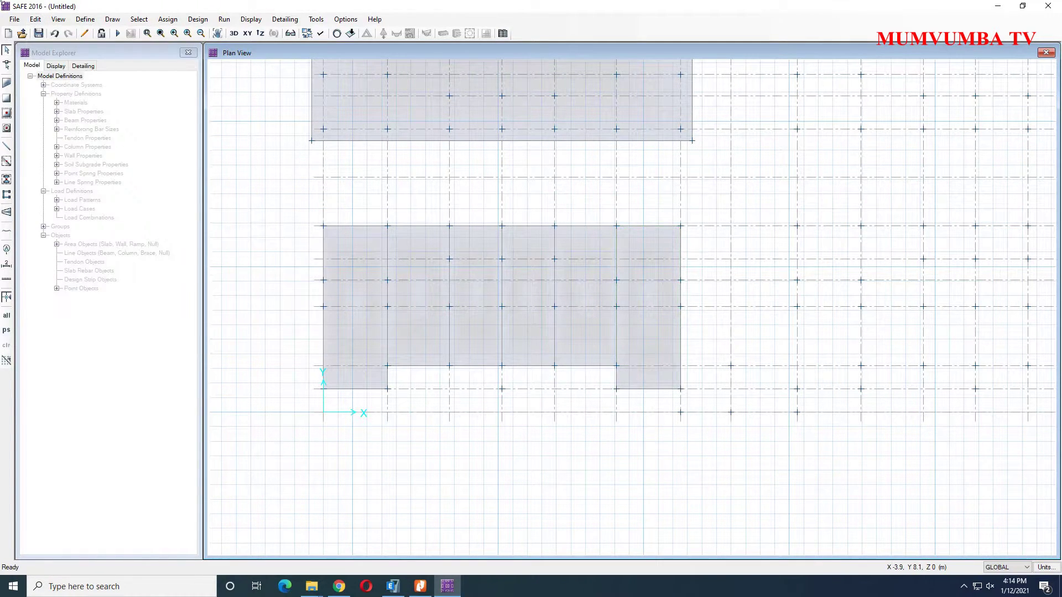
- Merge the slab between grids F and G with the adjacent slab between grids E and F
click(641, 344)
click(585, 339)
click(35, 19)
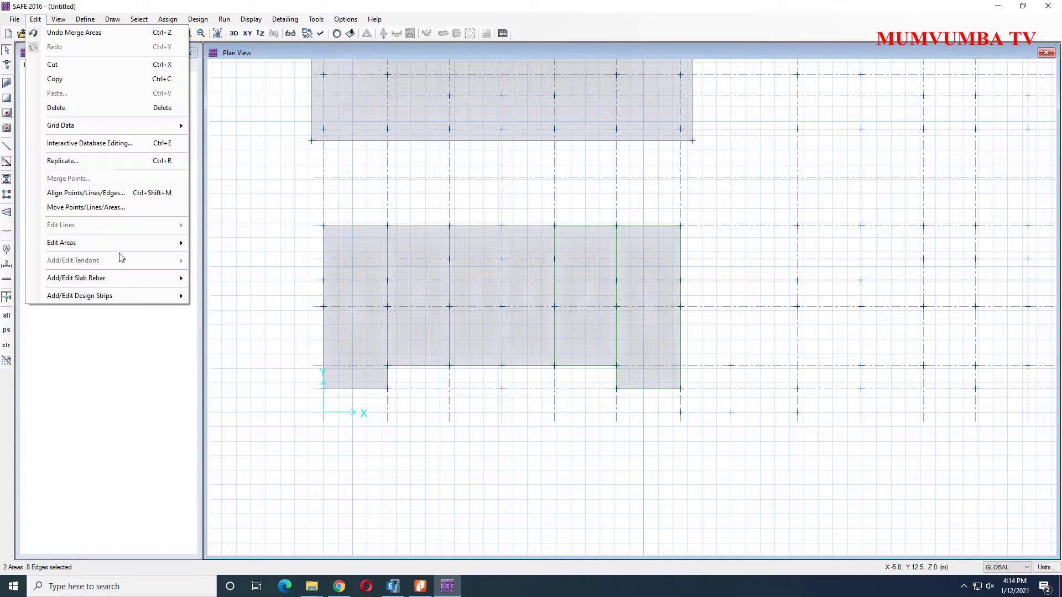
mouse_move(147, 244)
click(211, 255)
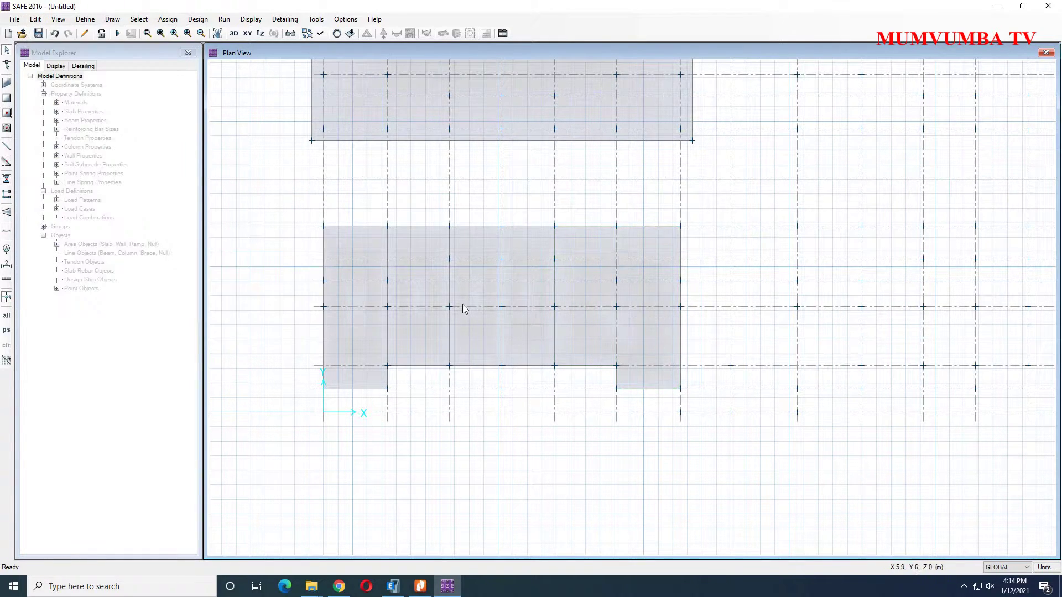
- Merge the slab between grids D and E with the slab between grids C and D
click(540, 333)
click(481, 335)
click(35, 19)
mouse_move(138, 243)
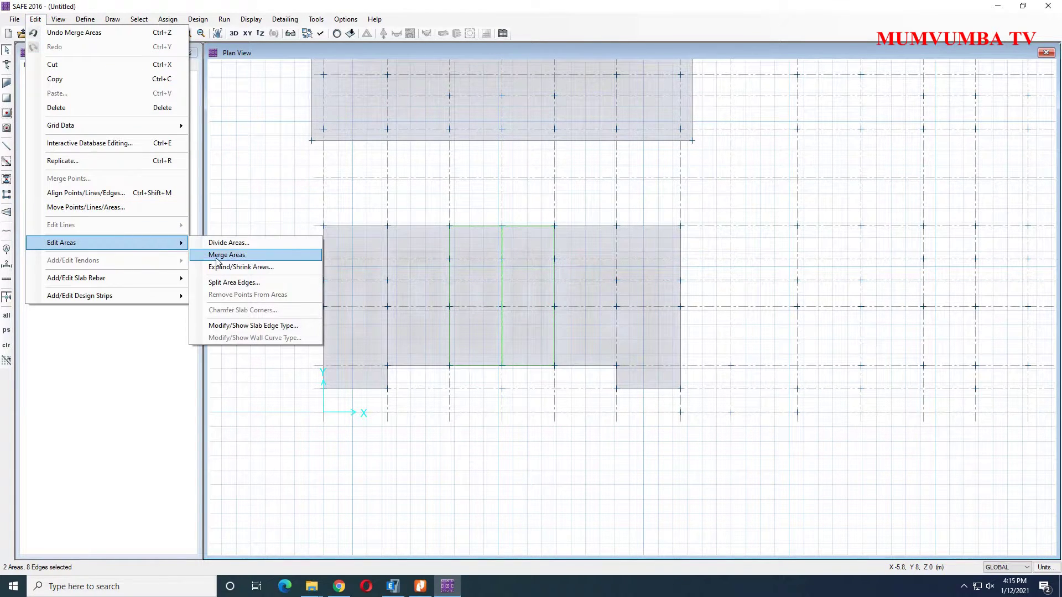
click(217, 262)
- Merge the slab spanning grids E to G with the slab spanning grids C to E
click(615, 333)
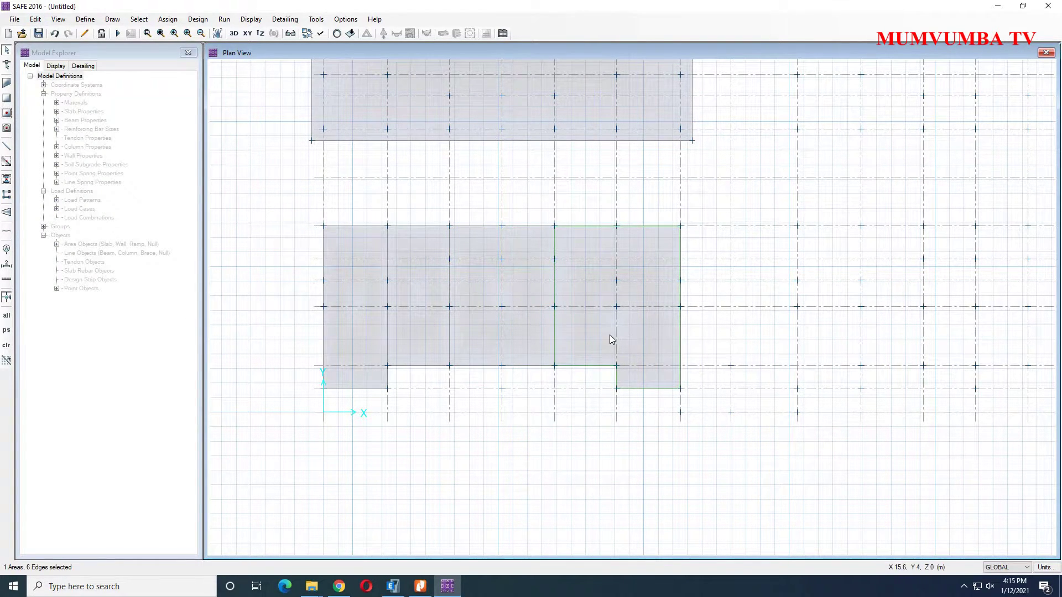
click(462, 327)
click(37, 19)
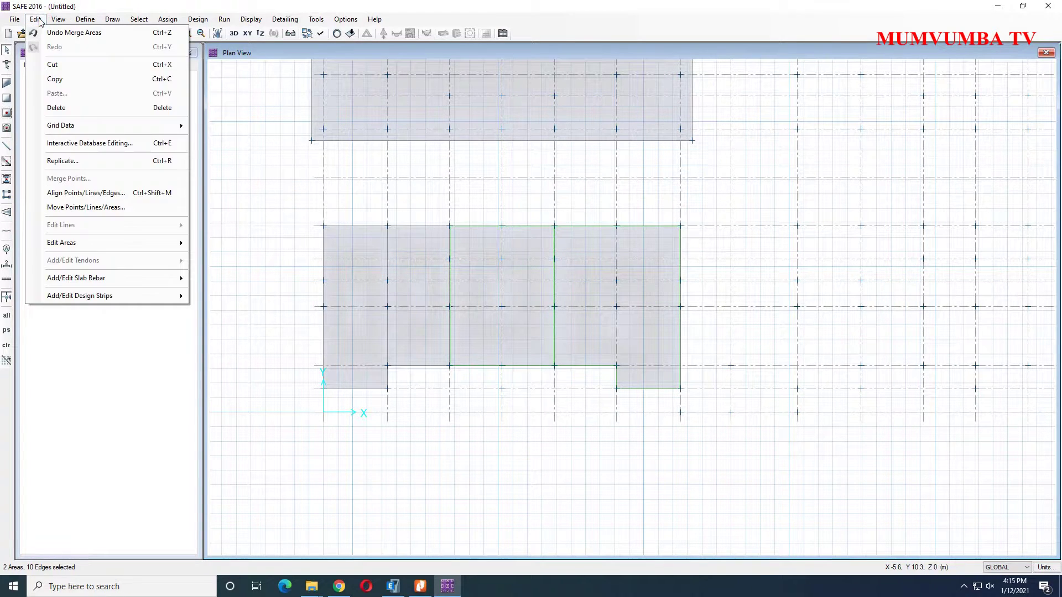
mouse_move(151, 243)
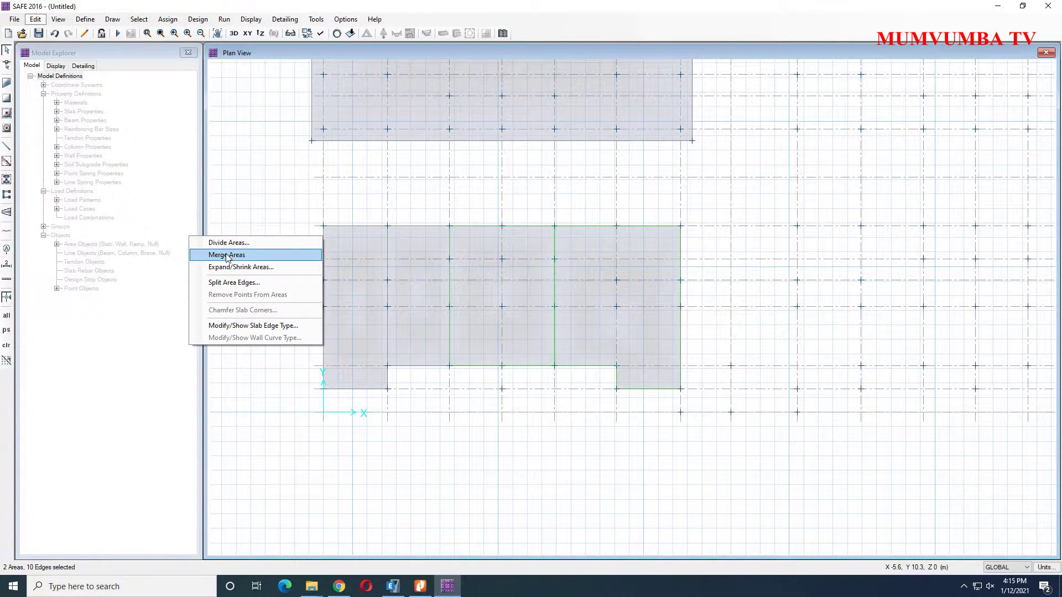
click(227, 256)
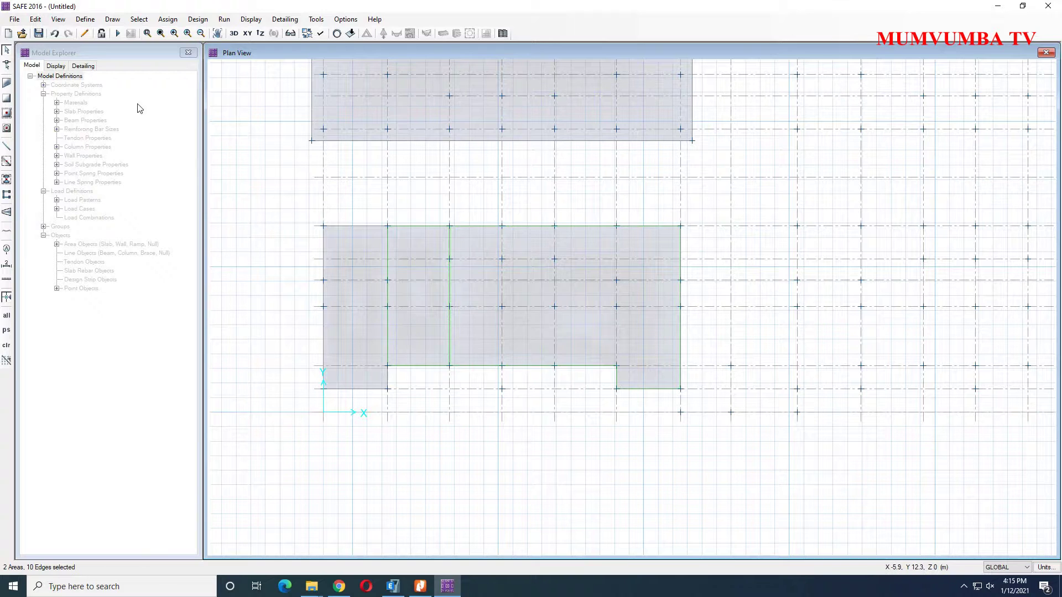
- Merge the slab between grids B and C, and the slab between grids A and B, into the lower raft
click(35, 19)
mouse_move(116, 242)
click(227, 254)
click(357, 339)
click(37, 20)
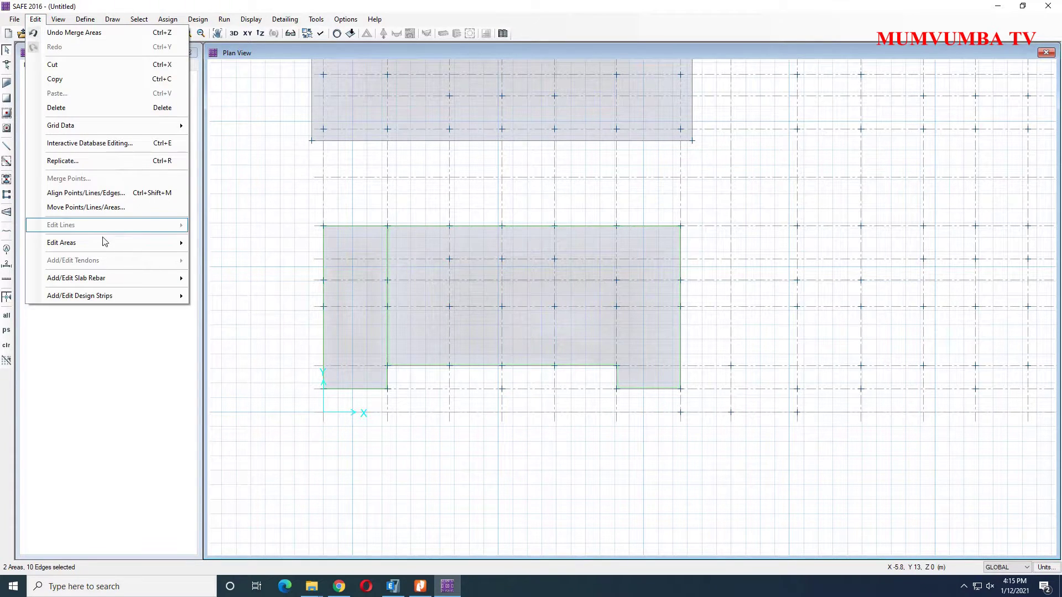
mouse_move(111, 245)
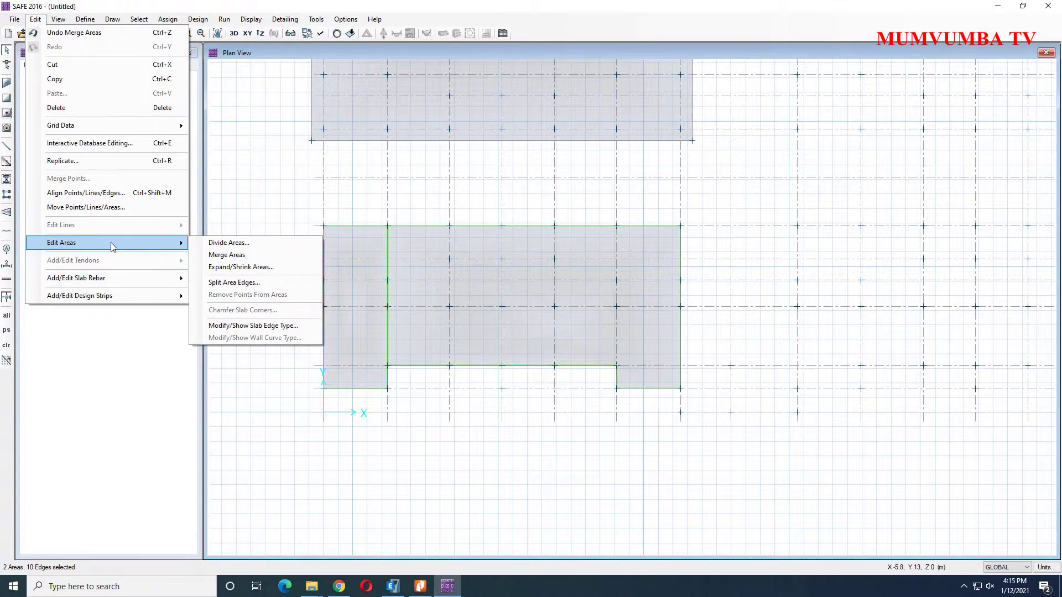
click(241, 257)
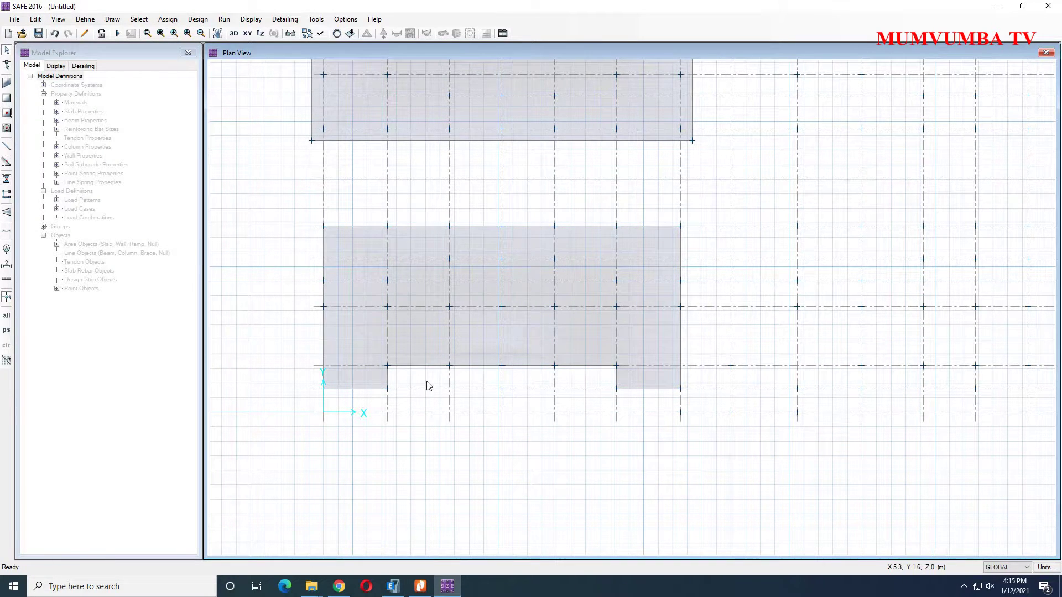
- Draw a point offset 0.6 m in X and 0.6 m in Y from the intersection of grids D and 2
click(112, 20)
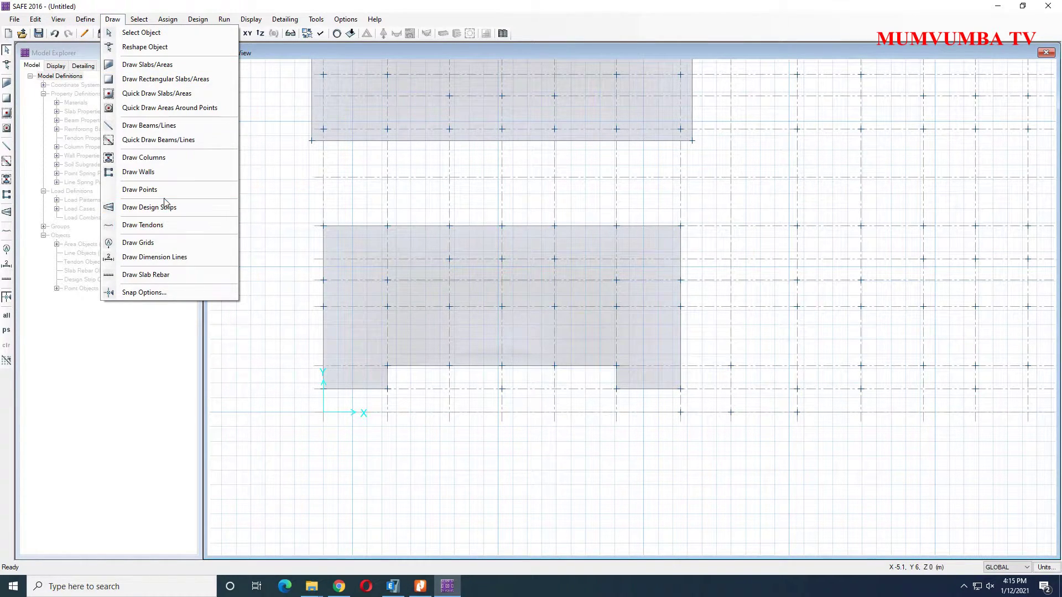
click(141, 190)
click(1009, 110)
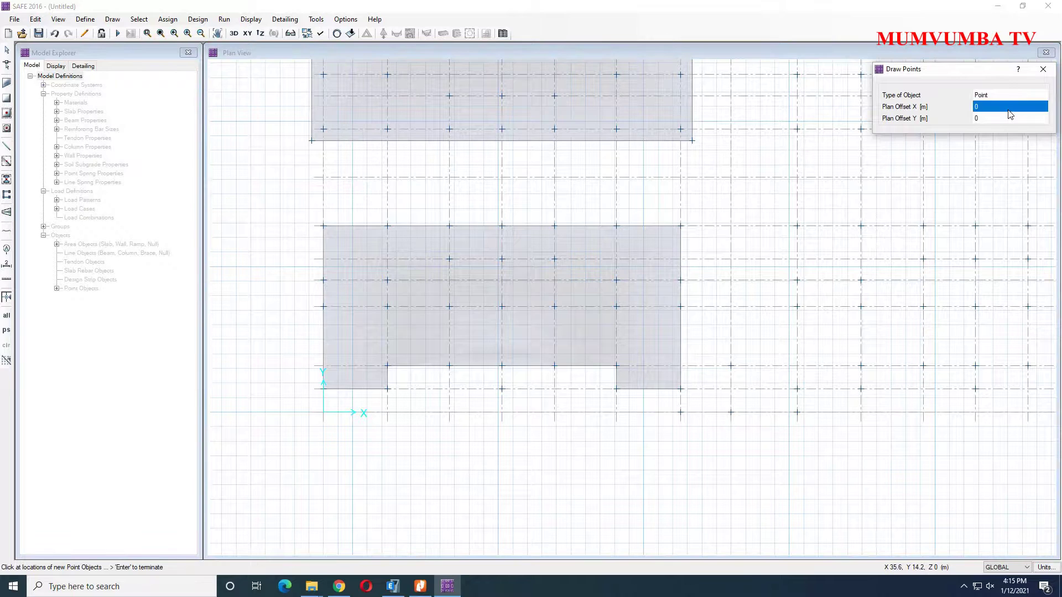
click(1008, 111)
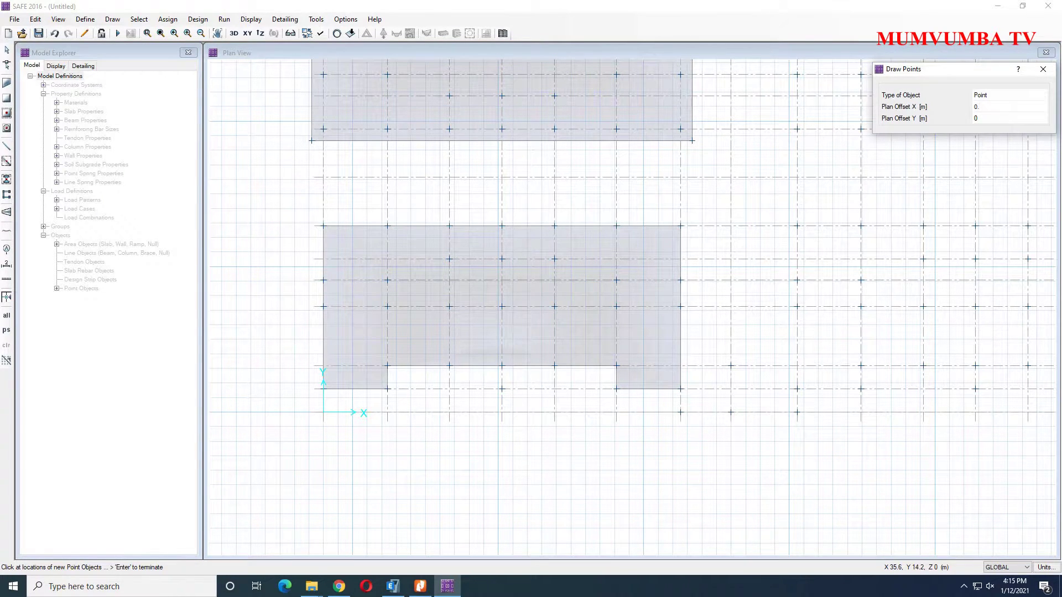
click(1009, 121)
click(1010, 125)
text(.6)
click(502, 390)
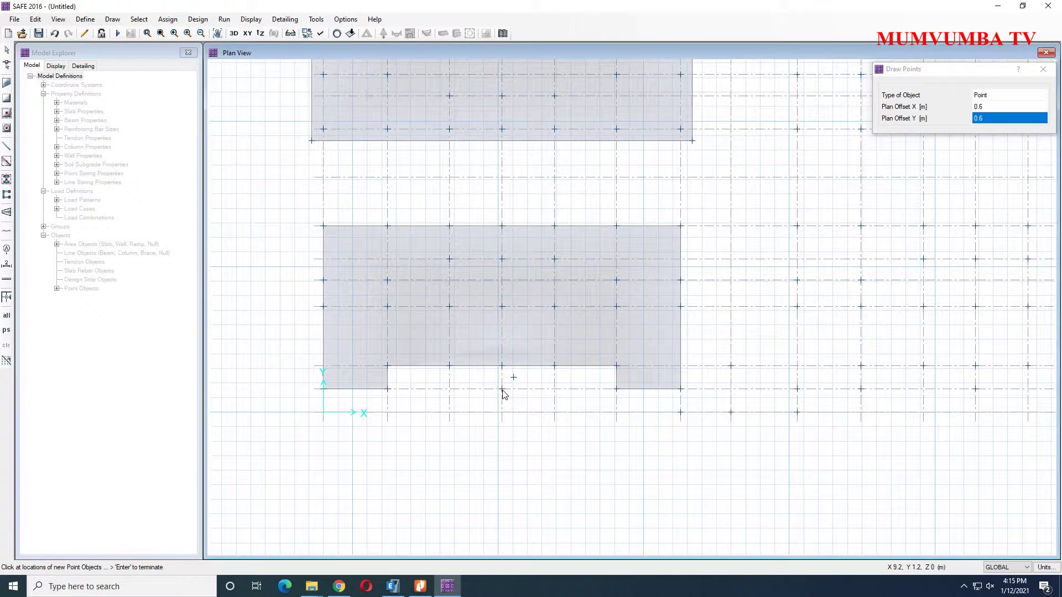
- Draw a point offset -0.6 m in X and -0.6 m in Y from the intersection of grids D and 2
click(984, 110)
click(985, 110)
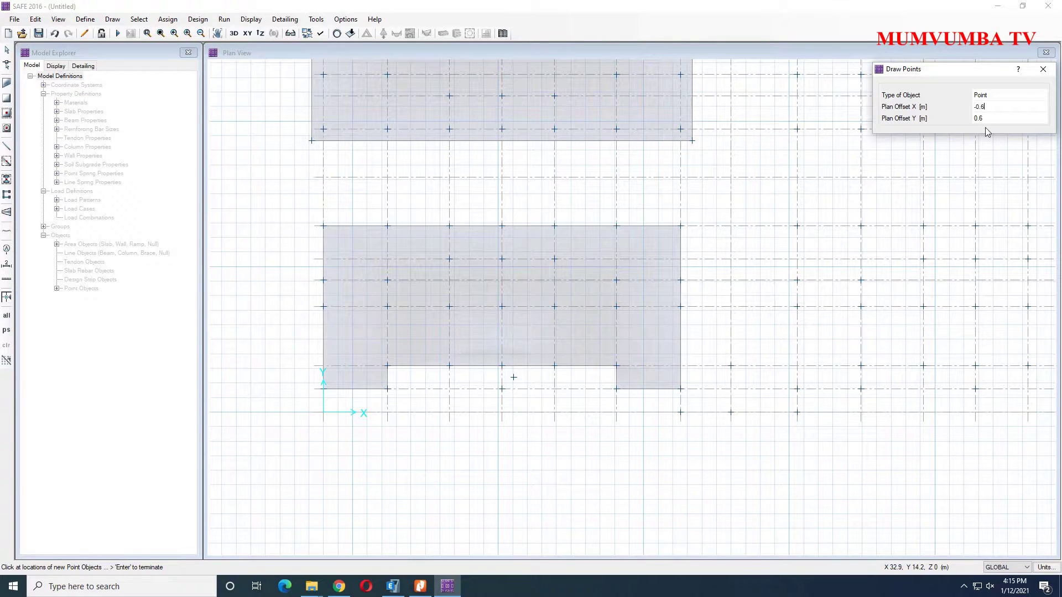
click(990, 119)
click(990, 118)
text(-)
click(502, 390)
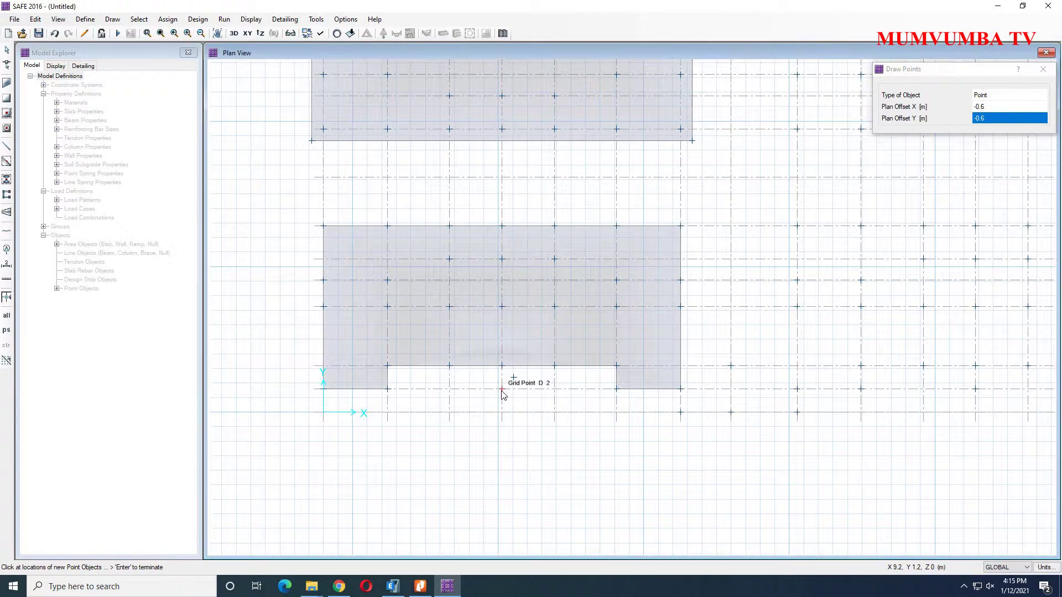
key(Escape)
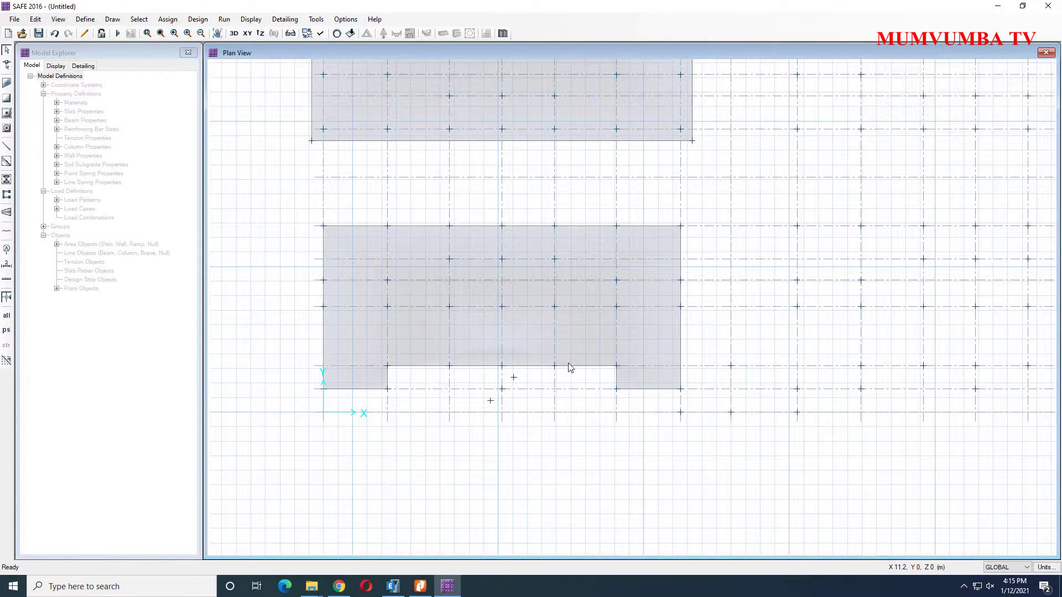
- Delete the upper offset point near grid D2 and draw a point offset 0.6 m in X and 0.6 m in Y from grid intersection D3
scroll(496, 391, up, 2)
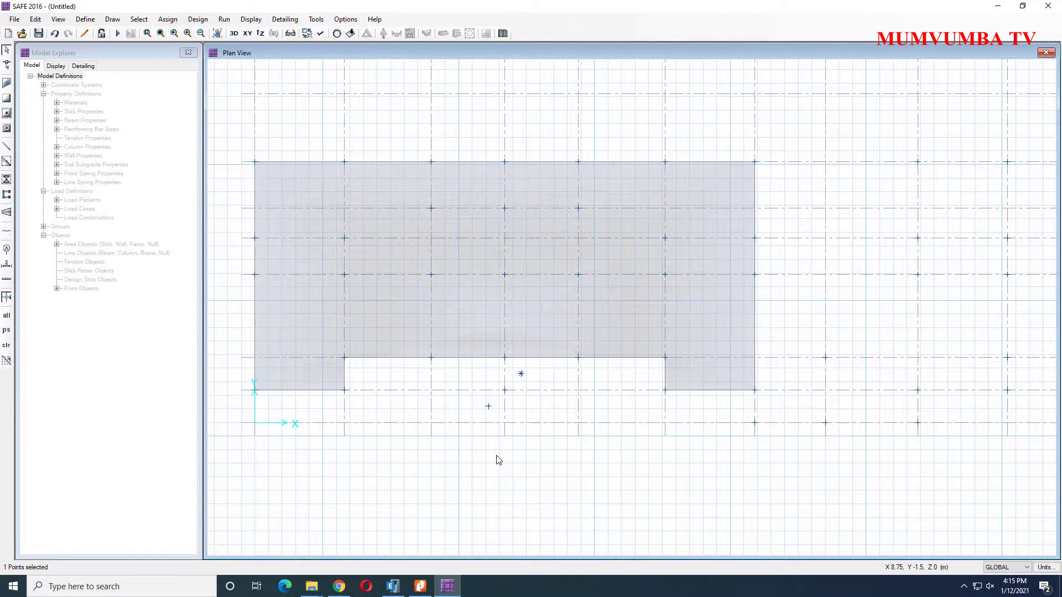
click(111, 19)
click(158, 194)
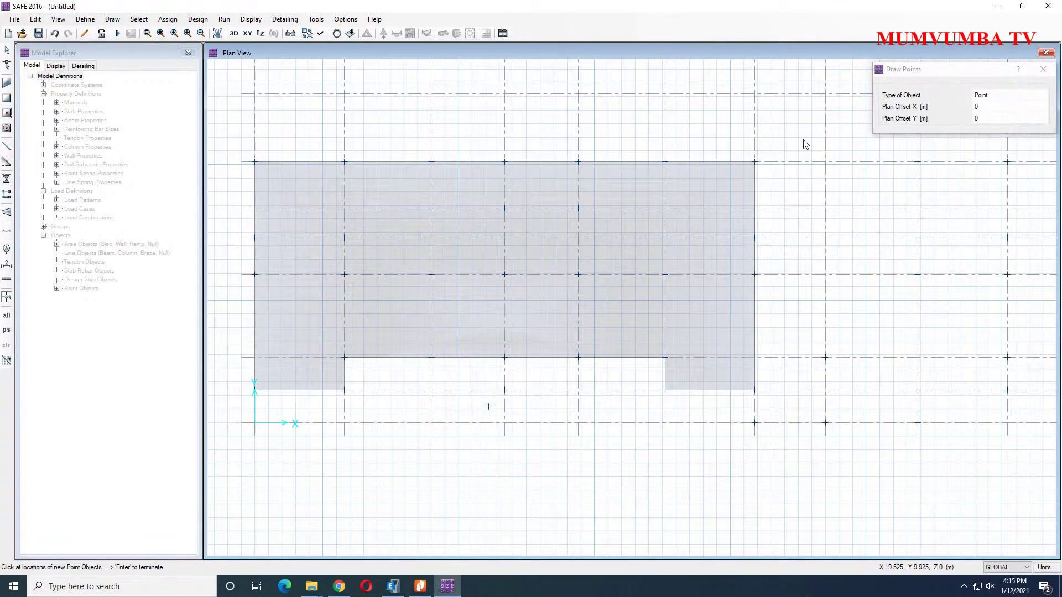
click(984, 111)
click(984, 109)
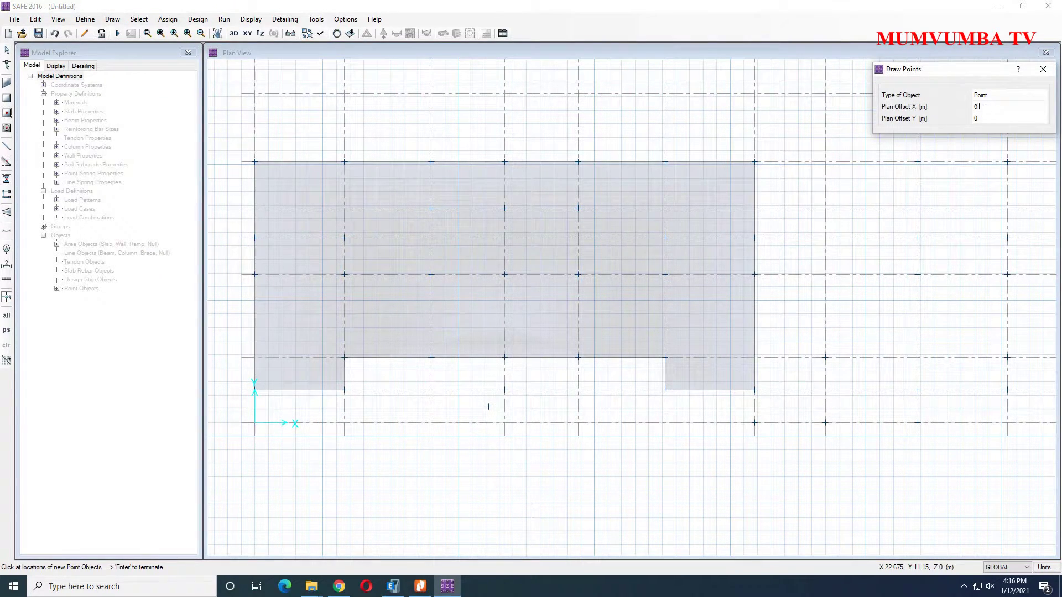
click(985, 118)
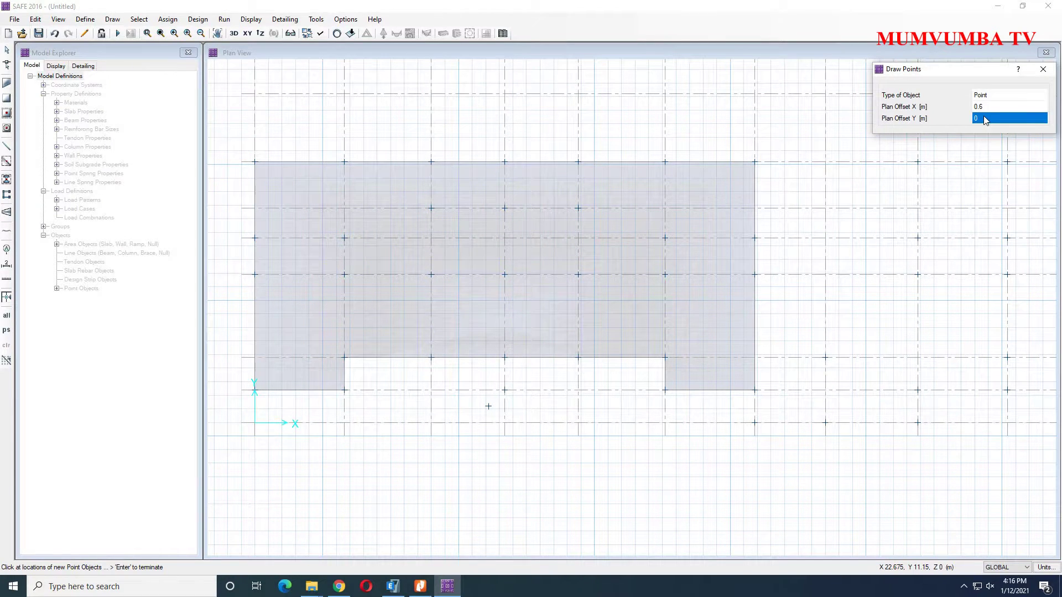
click(985, 118)
text(.6)
key(Return)
click(504, 359)
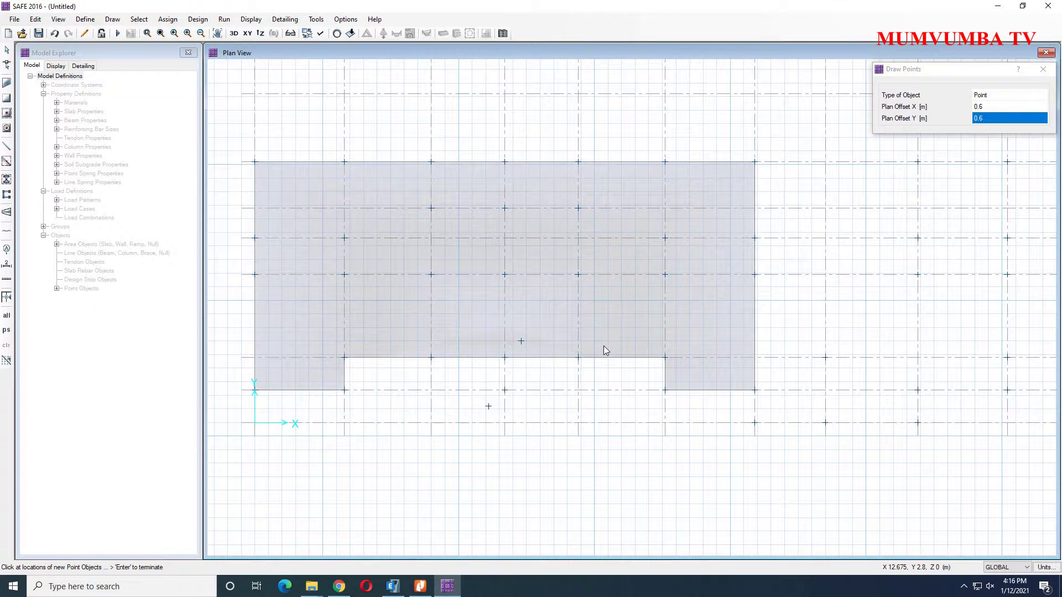
- Draw a rectangular RAFT: 550MM slab between the two offset points near grid intersections D3 and D2
key(Escape)
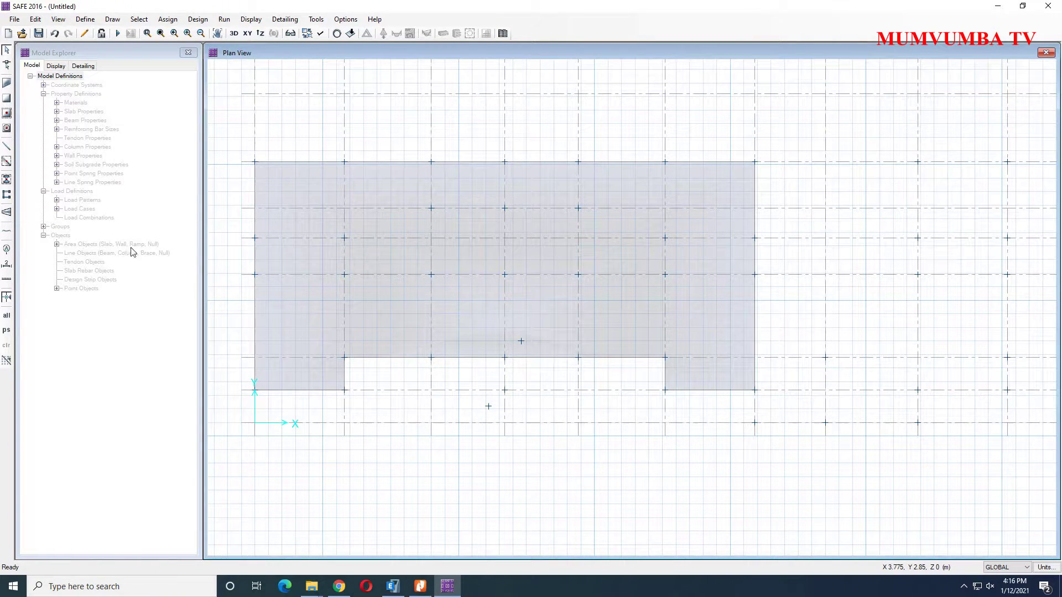
click(7, 99)
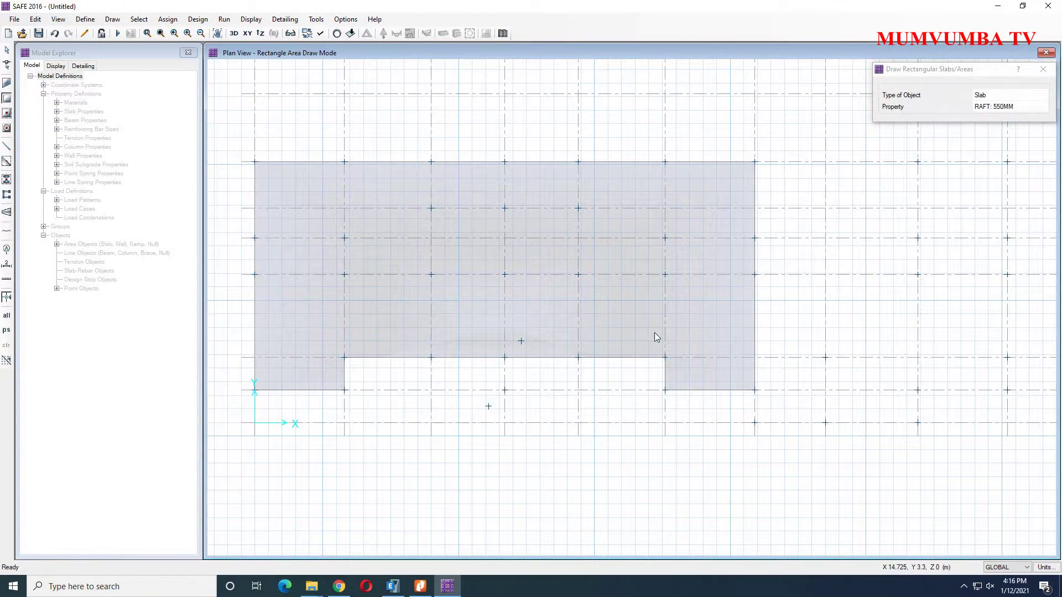
drag(521, 341, 487, 407)
key(Escape)
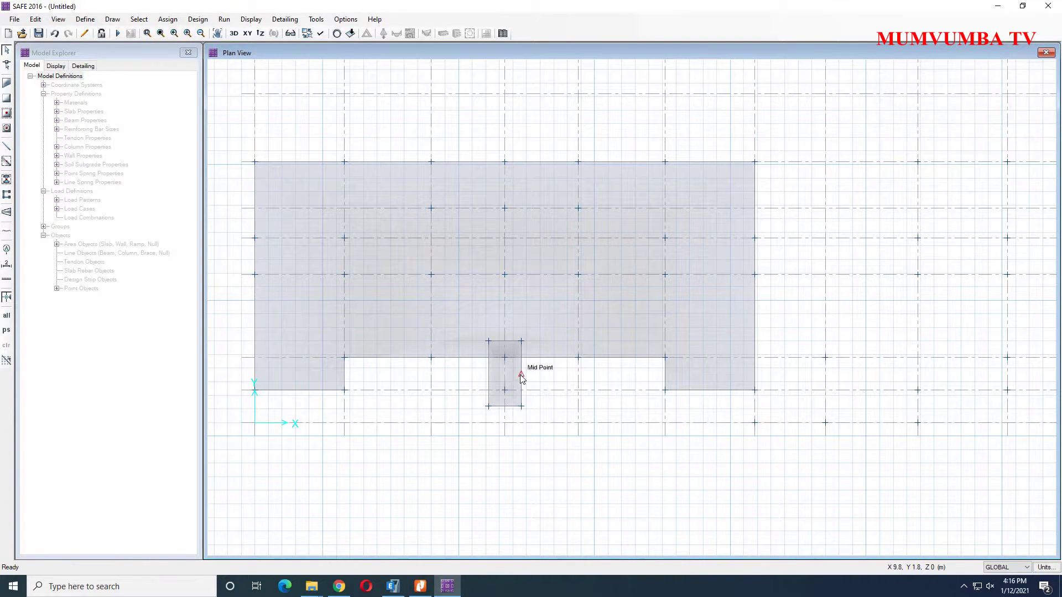
- Merge the small slab at grid D with the lower raft and delete the leftover offset point inside the raft
key(ctrl+a)
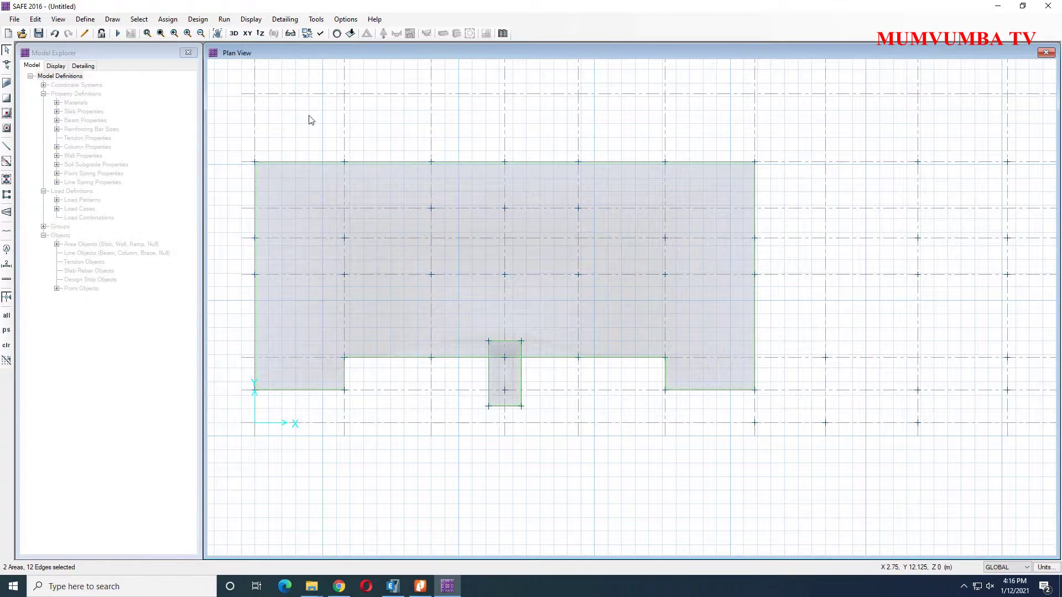
click(35, 18)
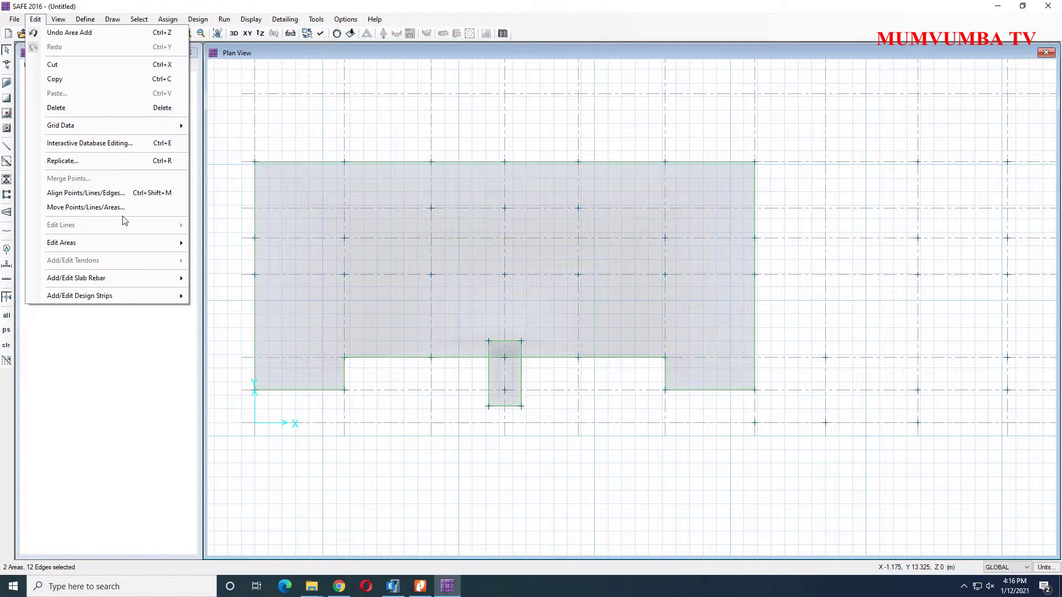
mouse_move(151, 242)
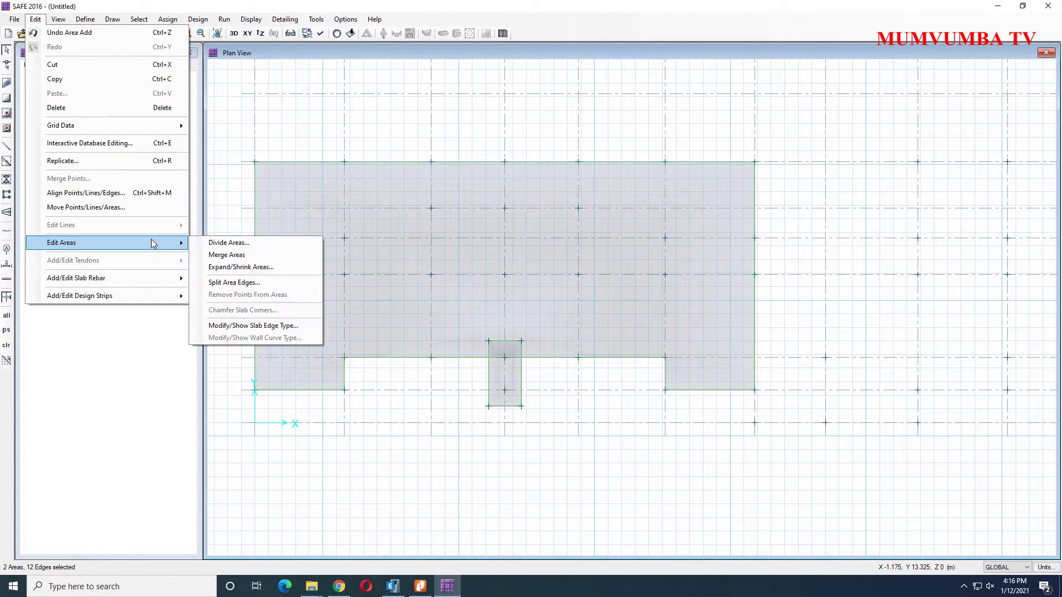
click(241, 252)
click(520, 341)
key(Delete)
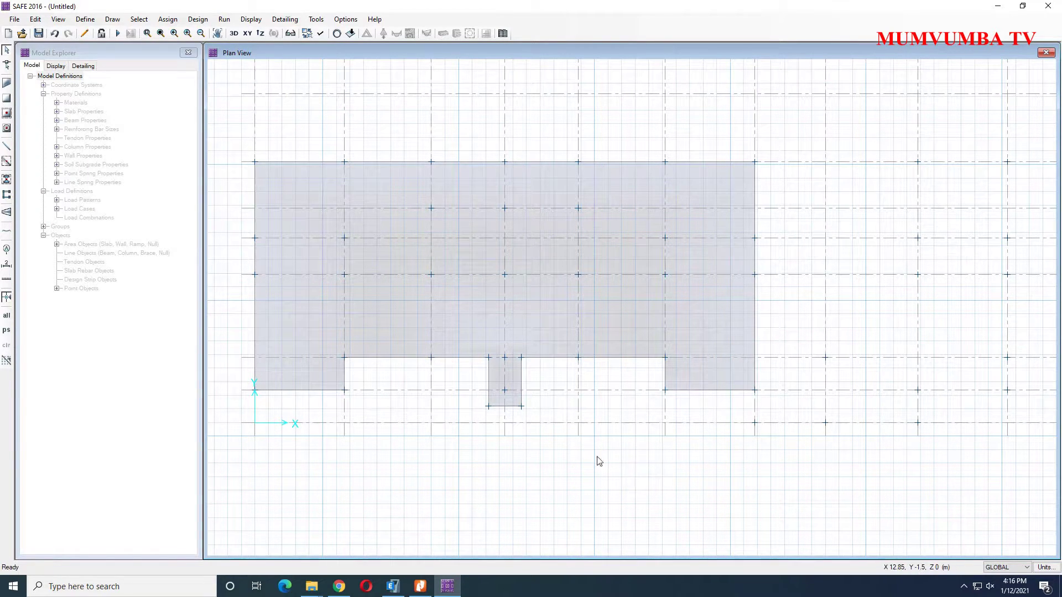
- Expand the lower raft outward by a 600 mm offset, excluding the three free edges of the projection at grid D
click(533, 320)
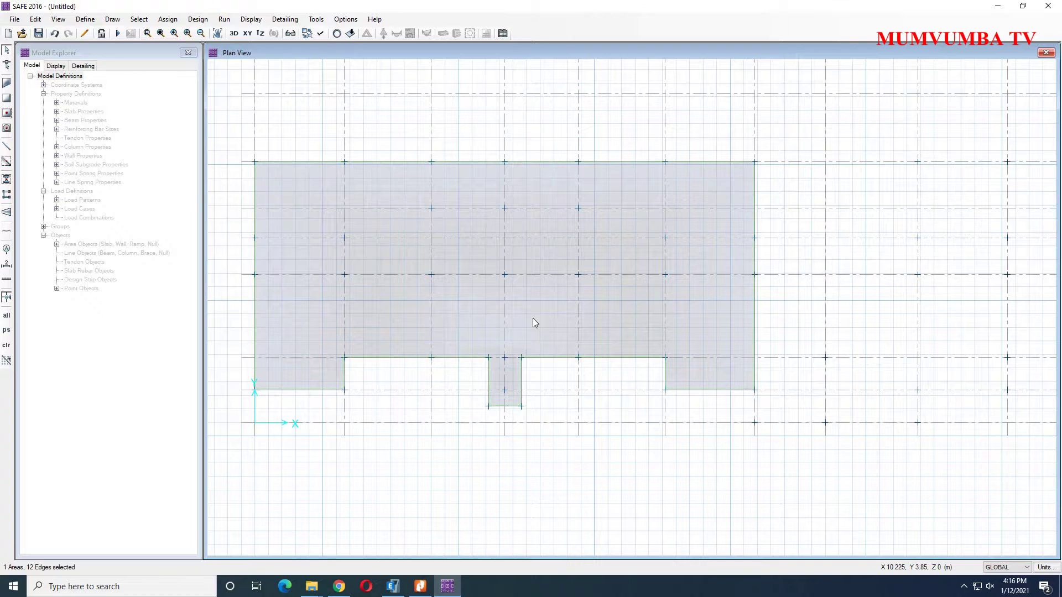
click(521, 380)
click(489, 382)
click(506, 408)
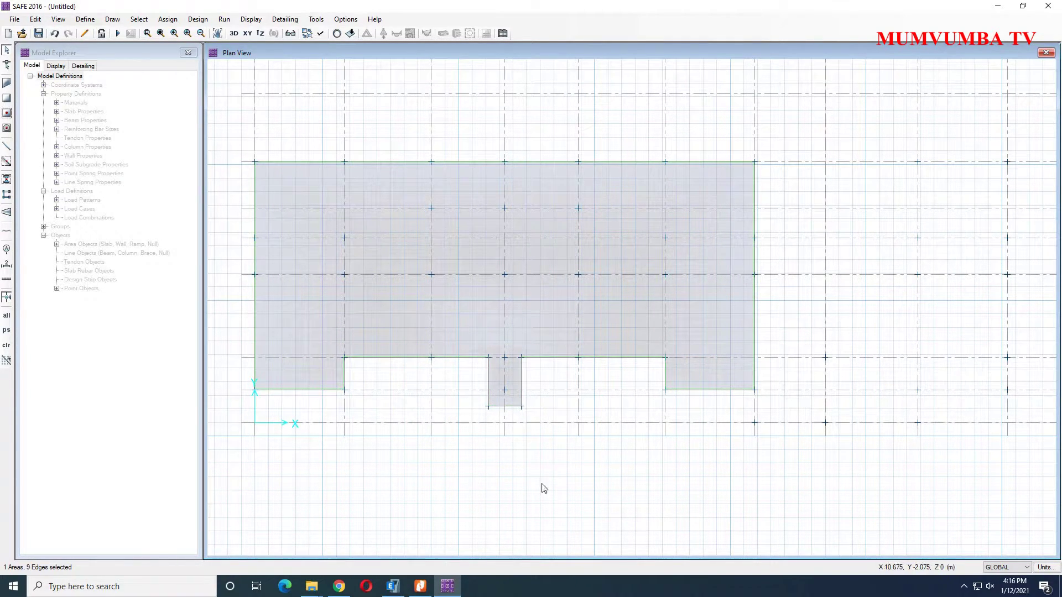
click(39, 22)
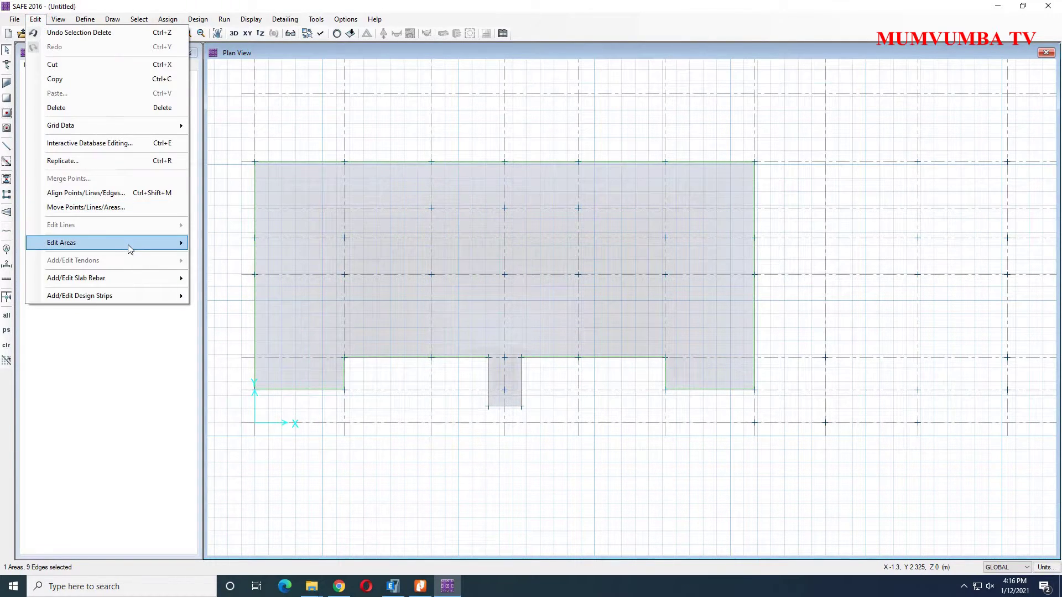
mouse_move(146, 242)
click(232, 268)
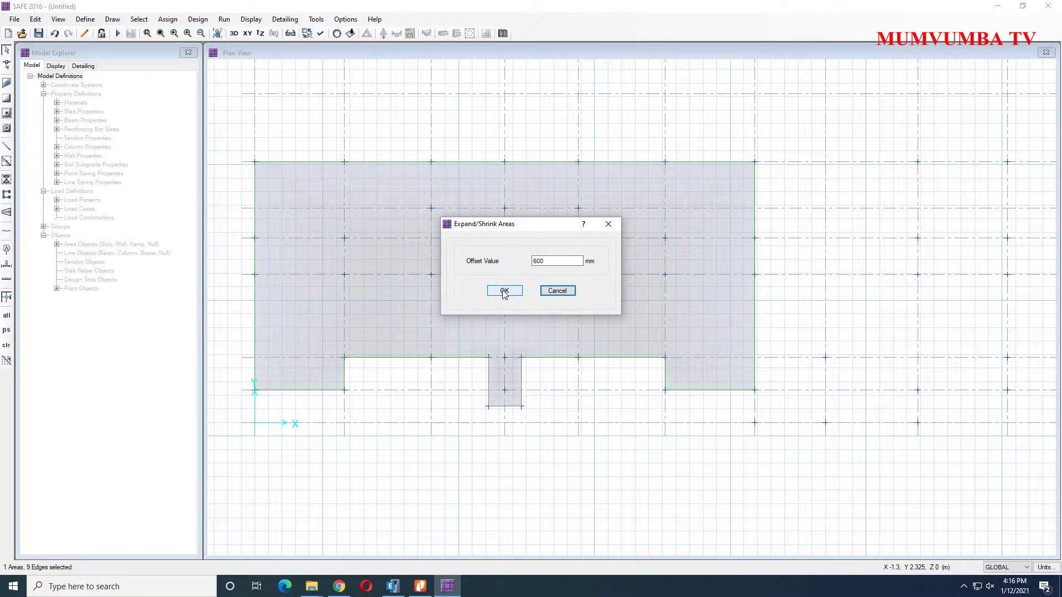
click(504, 291)
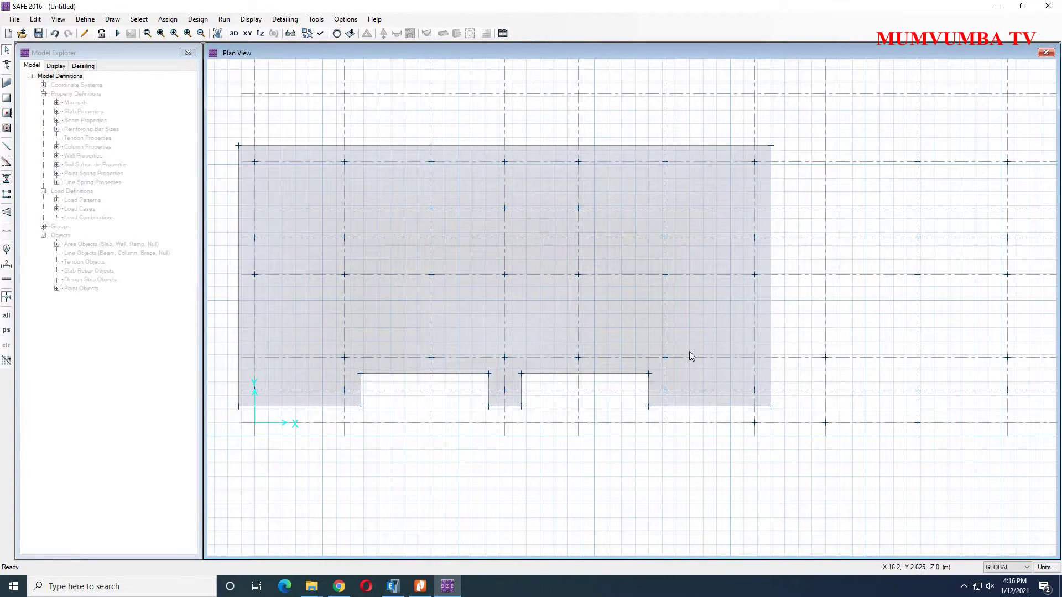
- Draw a rectangular RAFT: 550MM slab from grid intersection O7 to J3
middle_drag(739, 318, 465, 326)
scroll(466, 324, down, 3)
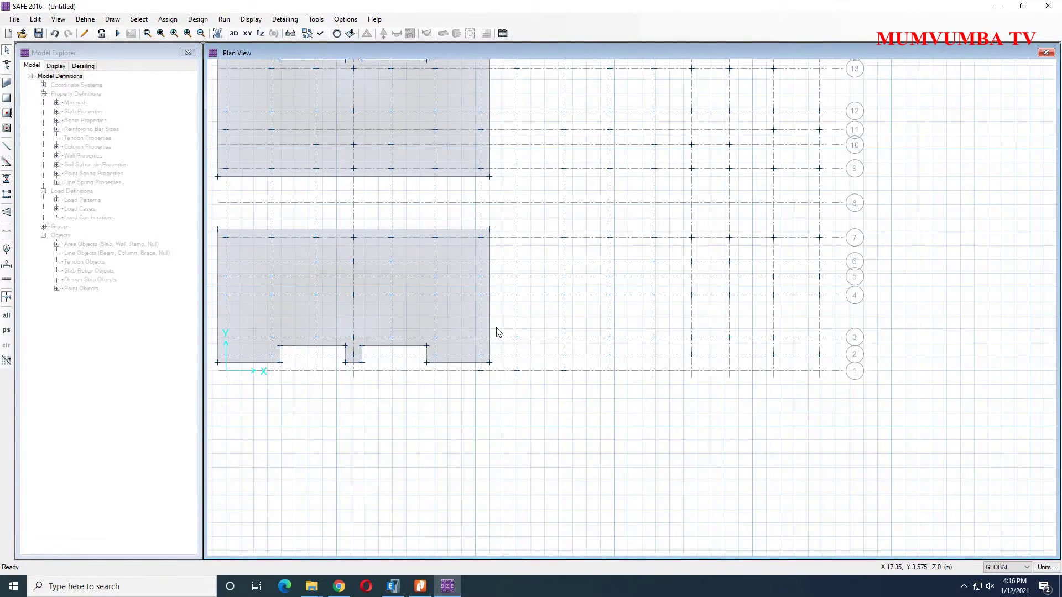
middle_drag(658, 316, 546, 356)
scroll(577, 394, up, 2)
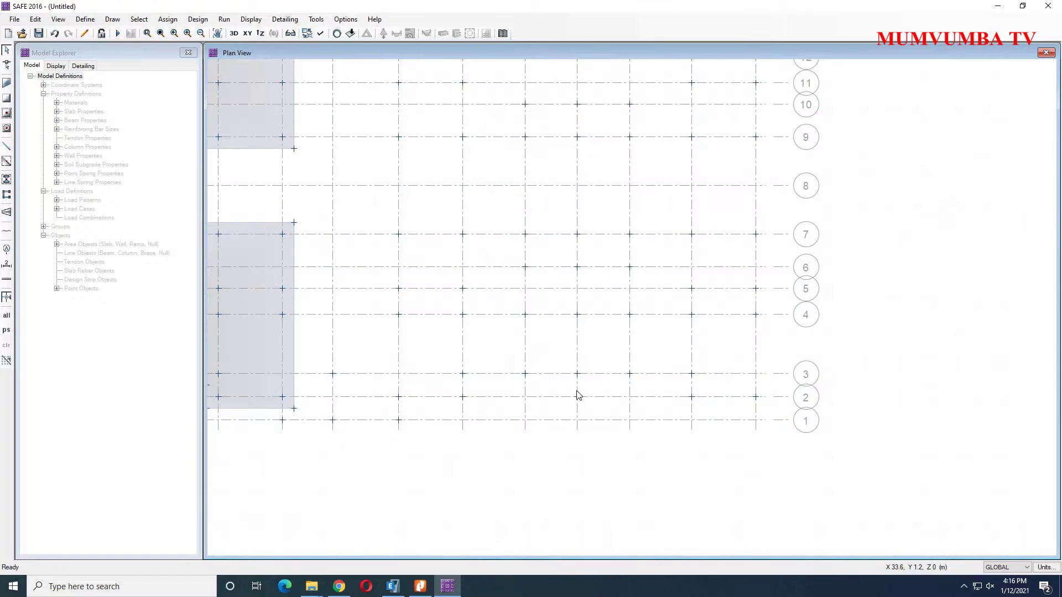
click(112, 19)
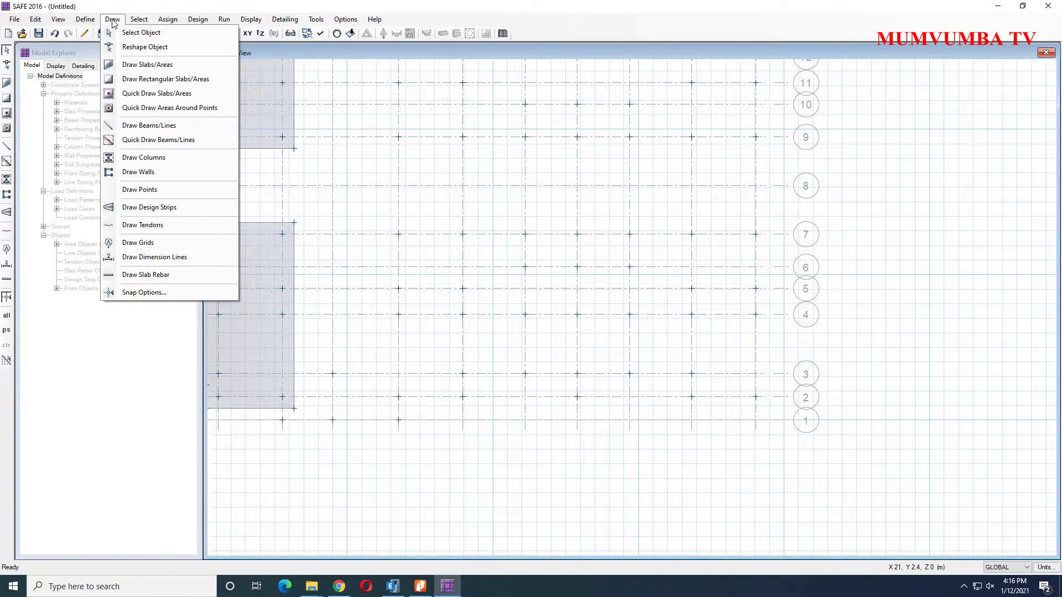
key(Escape)
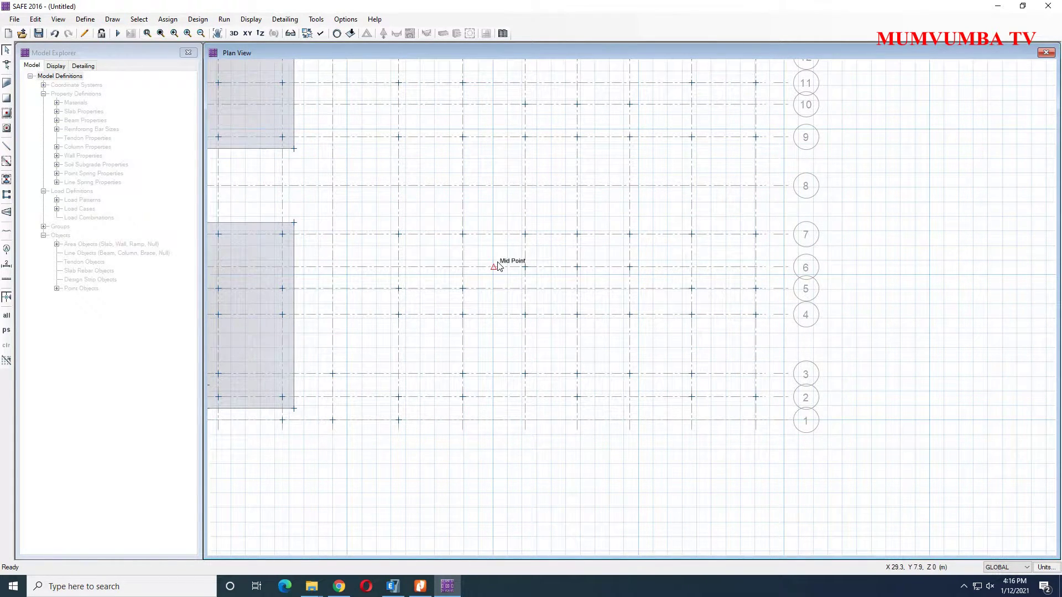
scroll(498, 266, down, 2)
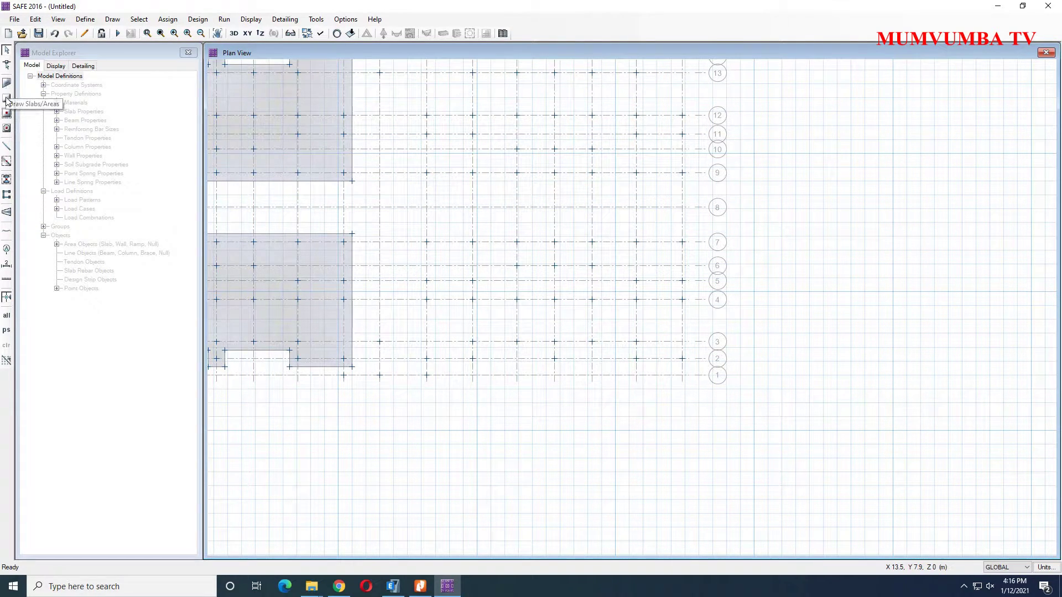
click(7, 99)
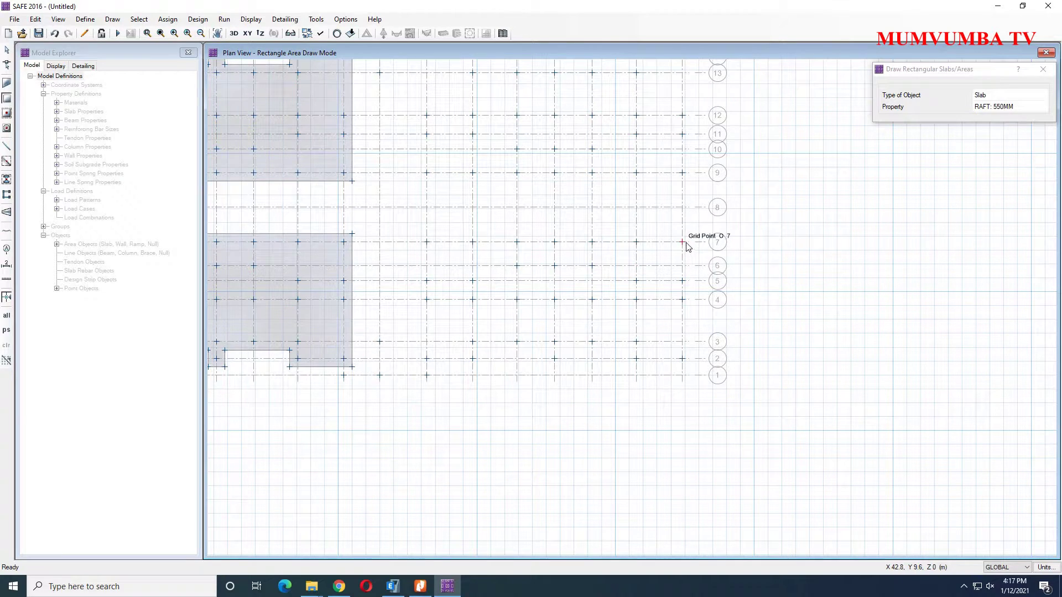
drag(684, 244, 473, 343)
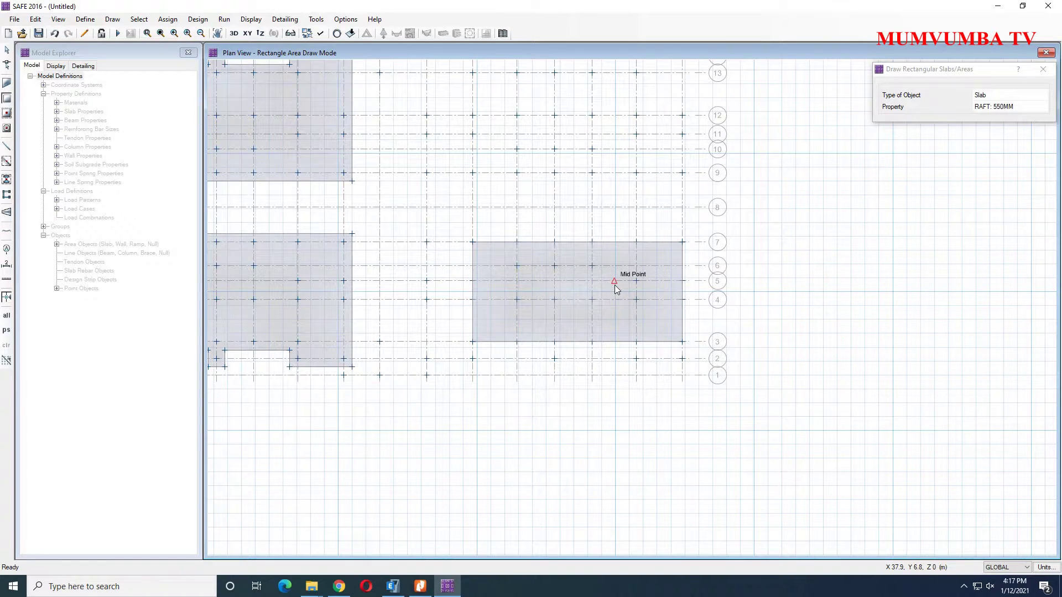
- Draw rectangular 550 mm raft slabs from grid intersection J13 to O9 and from O14 to N13
middle_drag(525, 331, 605, 427)
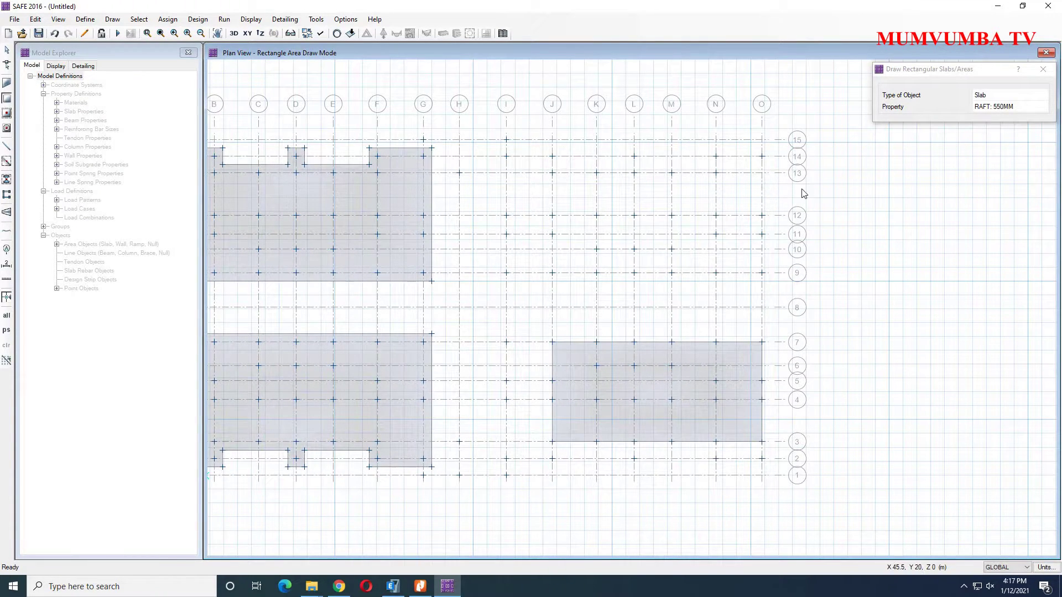
drag(553, 173, 758, 266)
drag(765, 275, 766, 275)
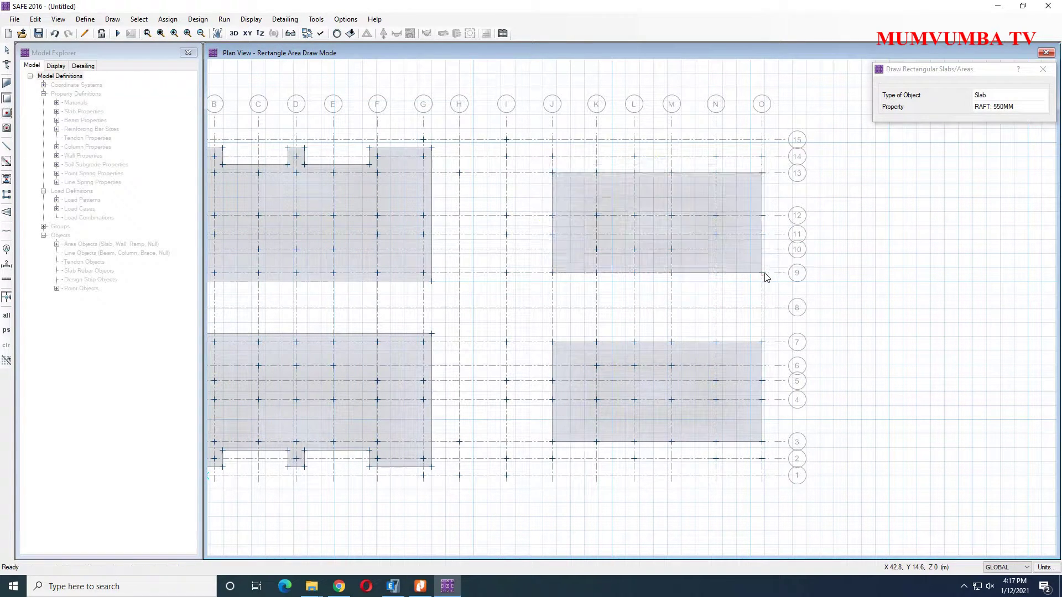
middle_drag(740, 169, 750, 255)
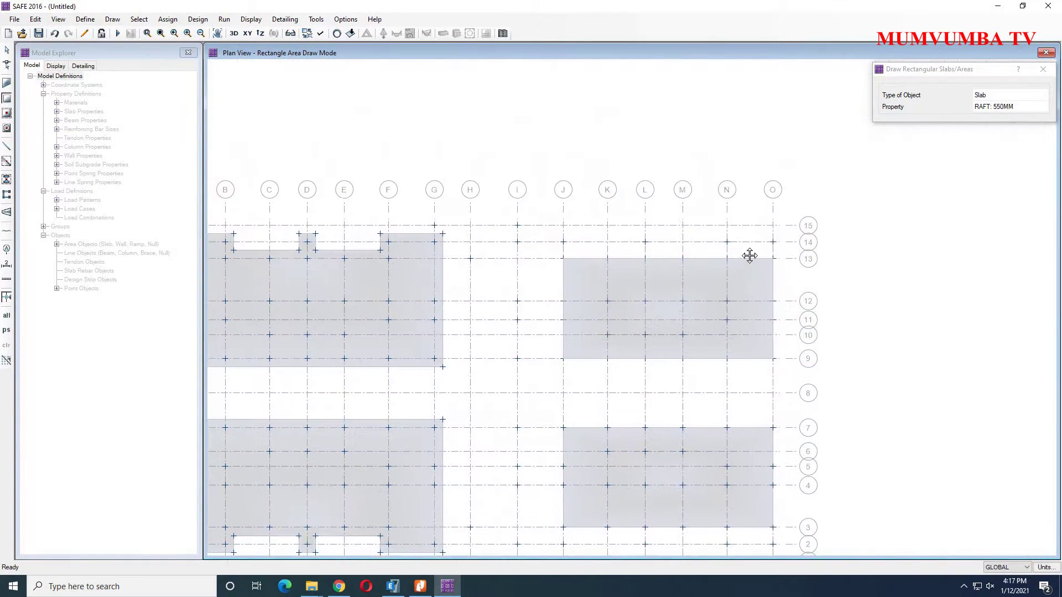
mouse_move(774, 243)
mouse_down()
mouse_move(736, 269)
mouse_move(727, 260)
mouse_up()
- Draw a rectangular 550 mm raft slab from grid intersection I14 to J9
scroll(591, 258, up, 2)
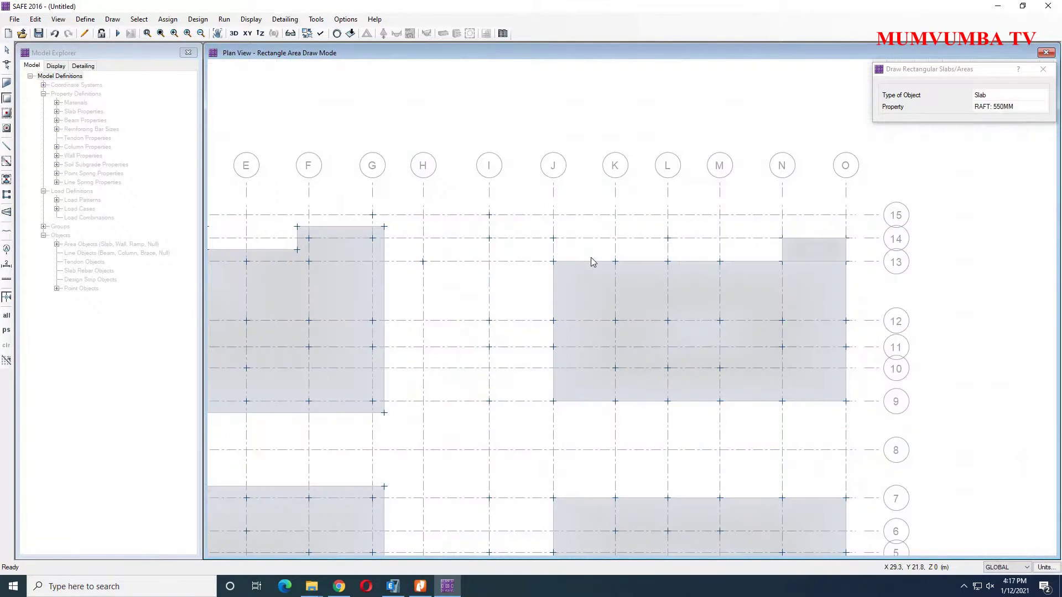
scroll(591, 258, up, 1)
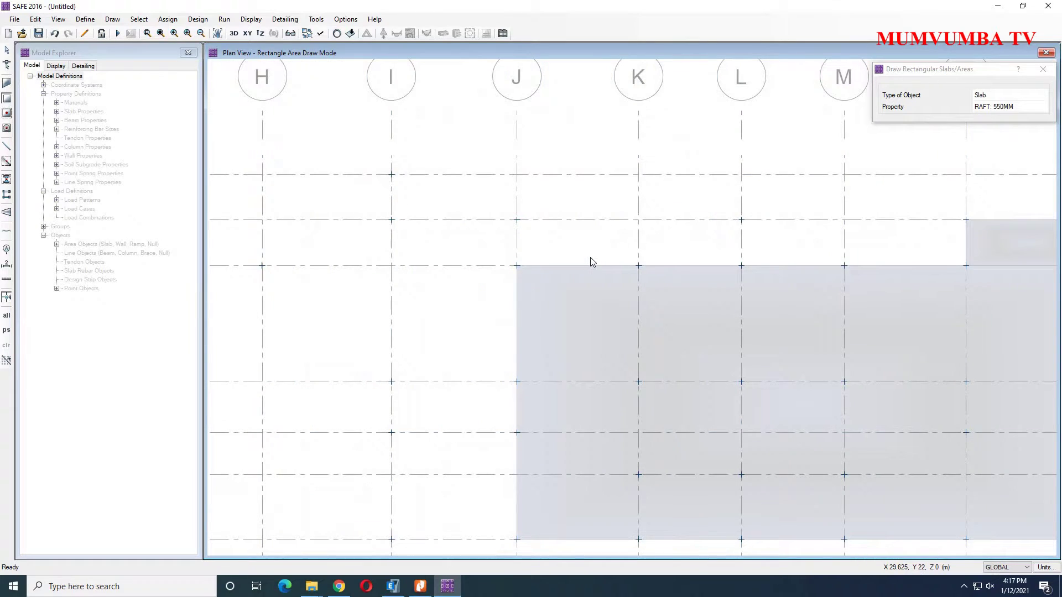
scroll(590, 258, down, 2)
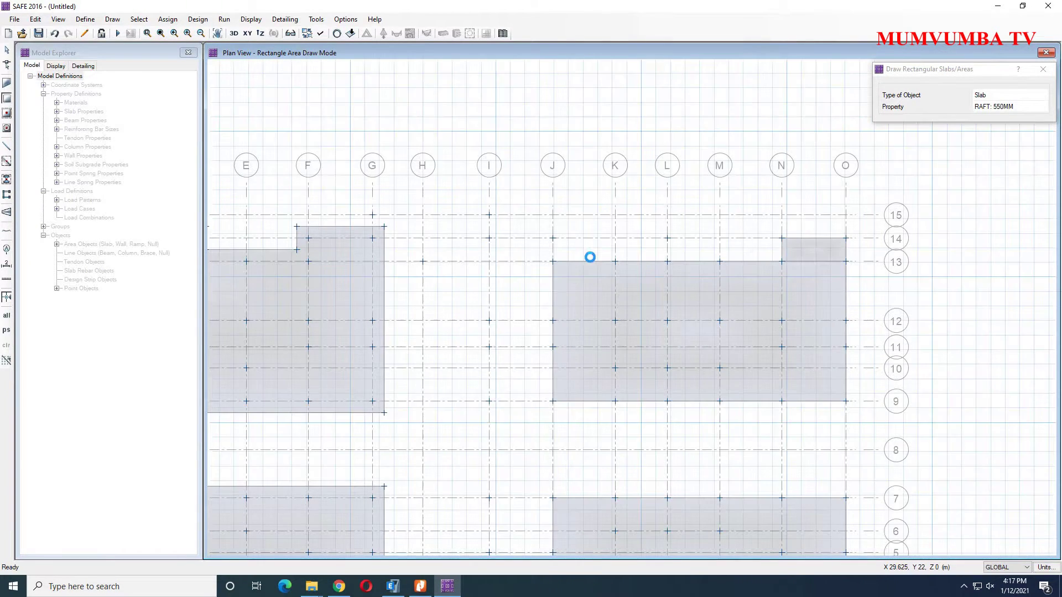
scroll(591, 261, down, 1)
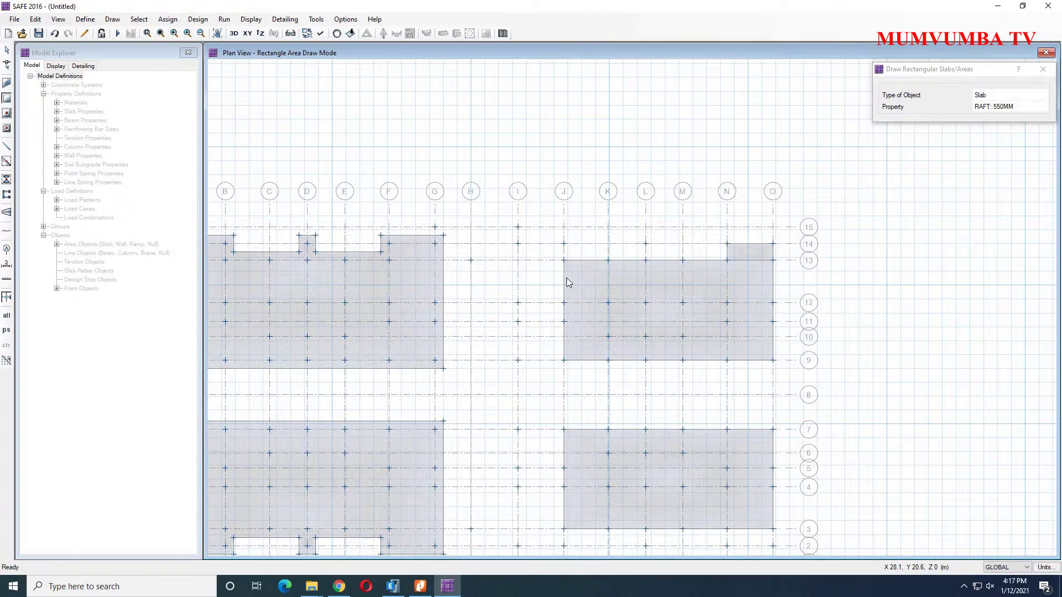
middle_drag(545, 294, 592, 283)
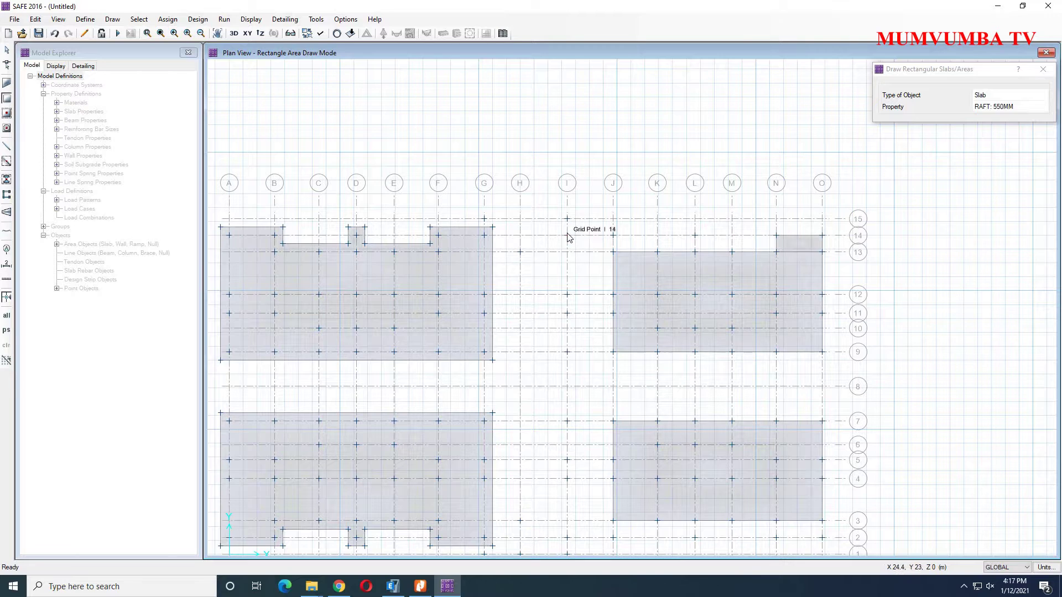
drag(567, 236, 613, 351)
- Draw rectangular 550 mm raft slabs from grid intersection I7 to just past J2, and from O3 to N2
middle_drag(610, 377, 615, 190)
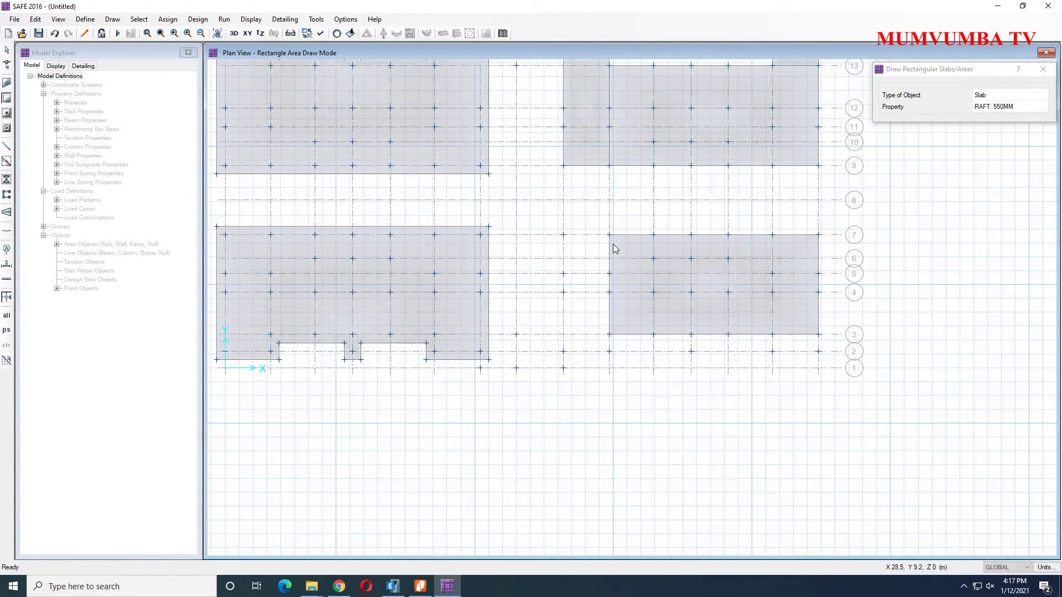
drag(564, 237, 615, 351)
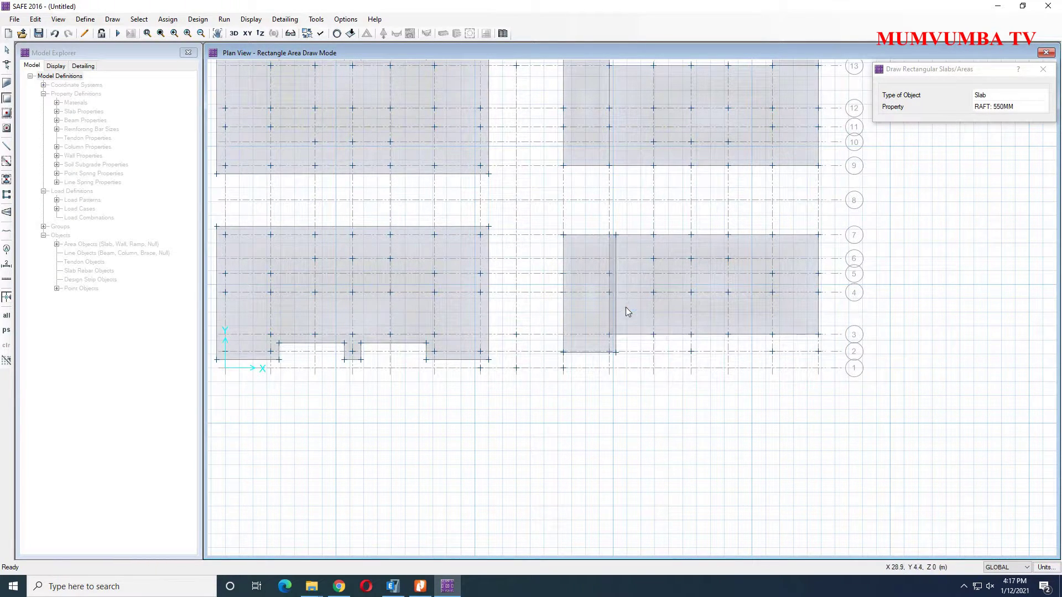
scroll(625, 311, up, 1)
middle_drag(757, 350, 682, 356)
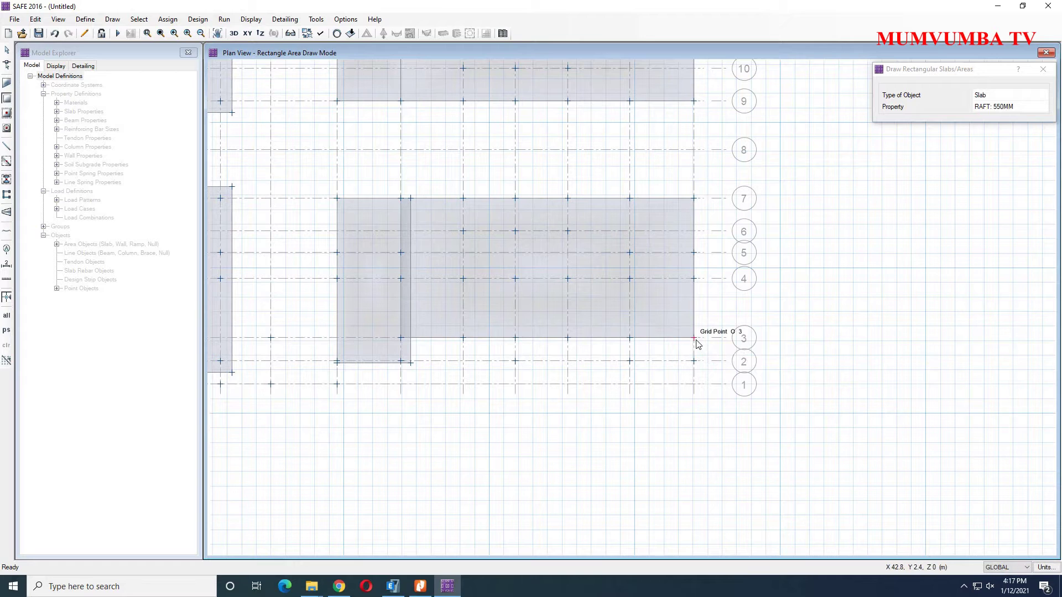
drag(694, 339, 631, 362)
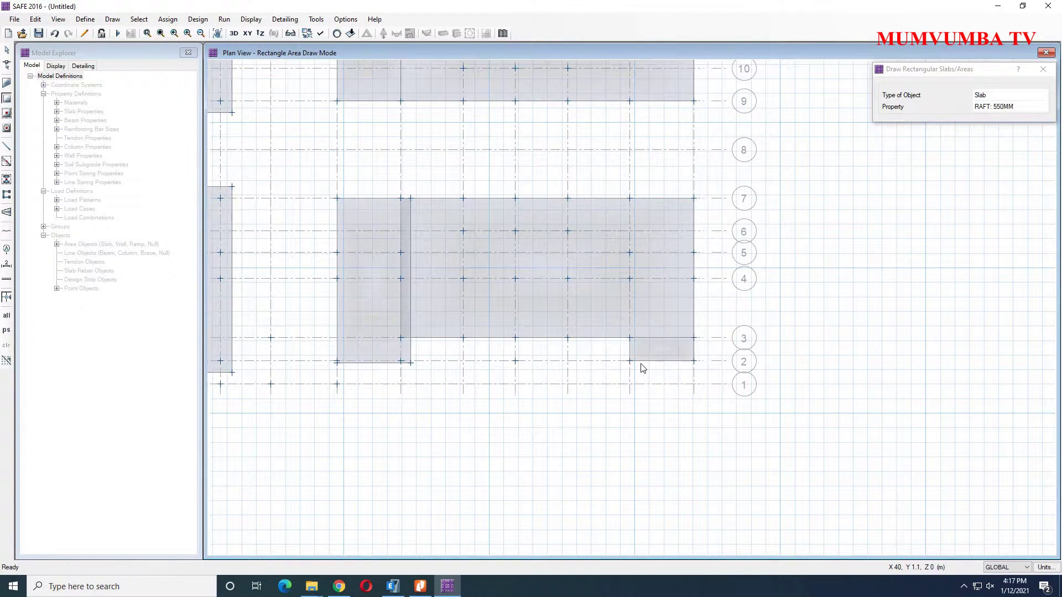
scroll(643, 370, down, 1)
scroll(645, 369, down, 1)
key(Escape)
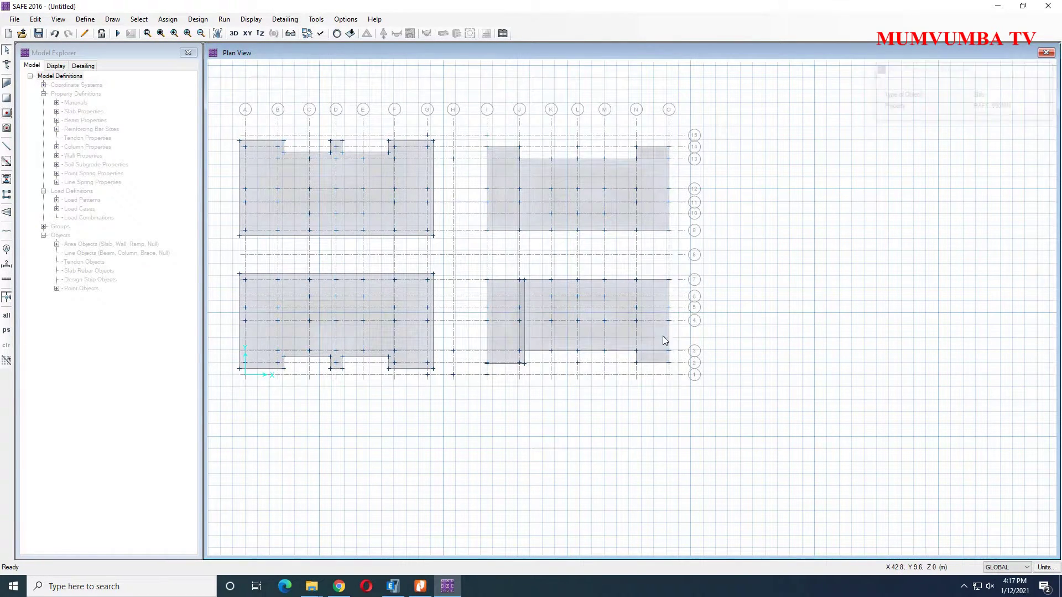
- Merge the raft slab spanning J3 to O7 with the small slab between N2 and O3
scroll(656, 359, up, 2)
click(644, 354)
click(646, 332)
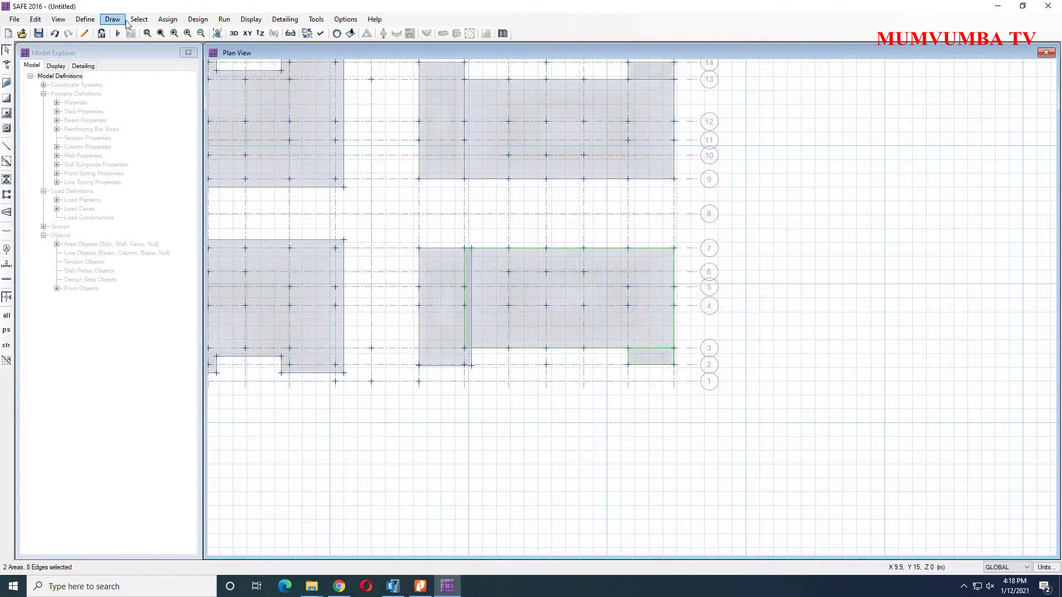
click(34, 18)
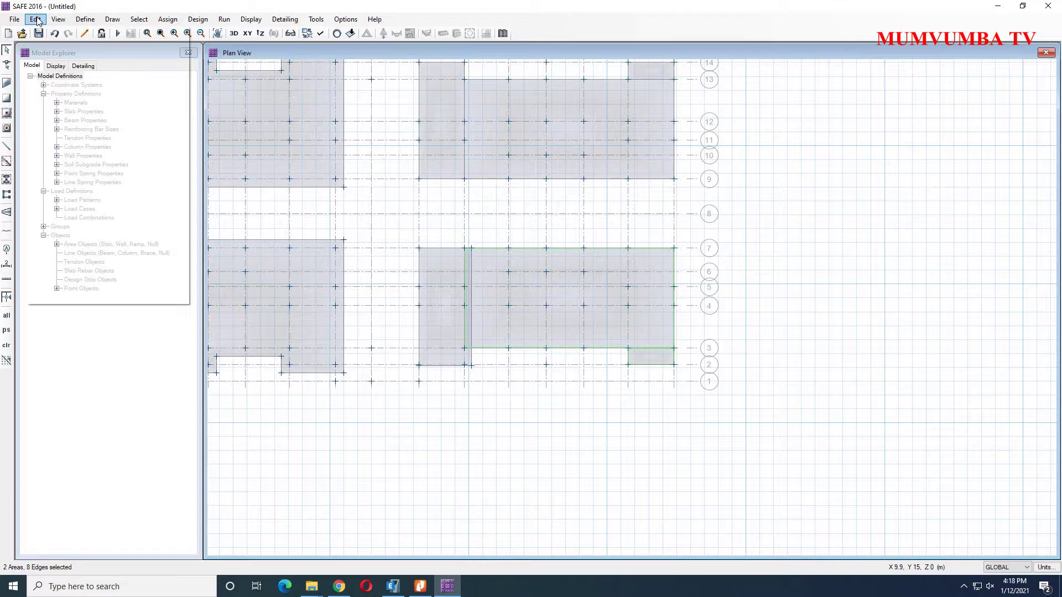
mouse_move(130, 249)
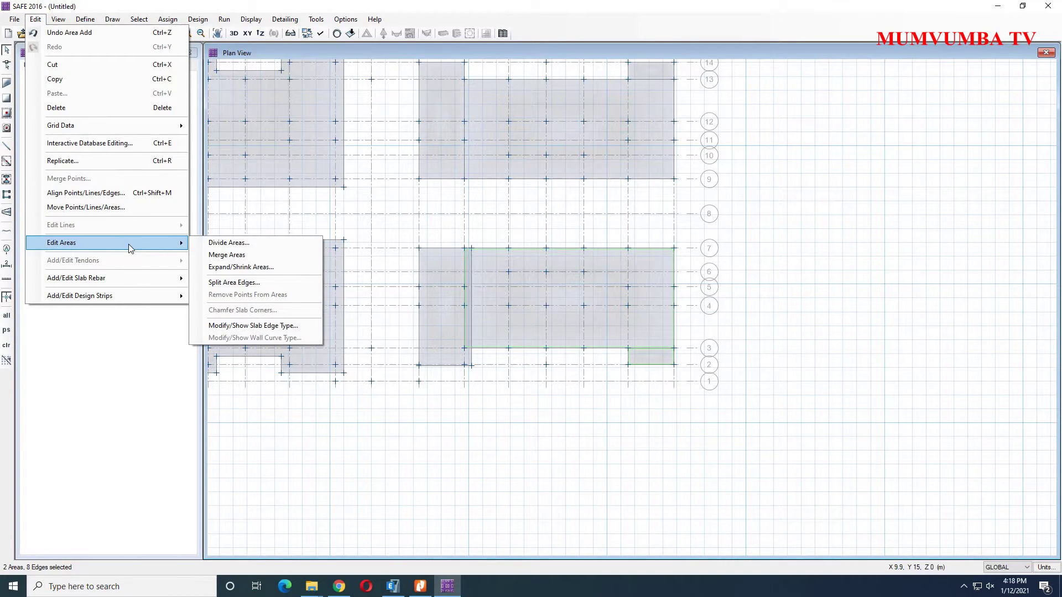
click(241, 256)
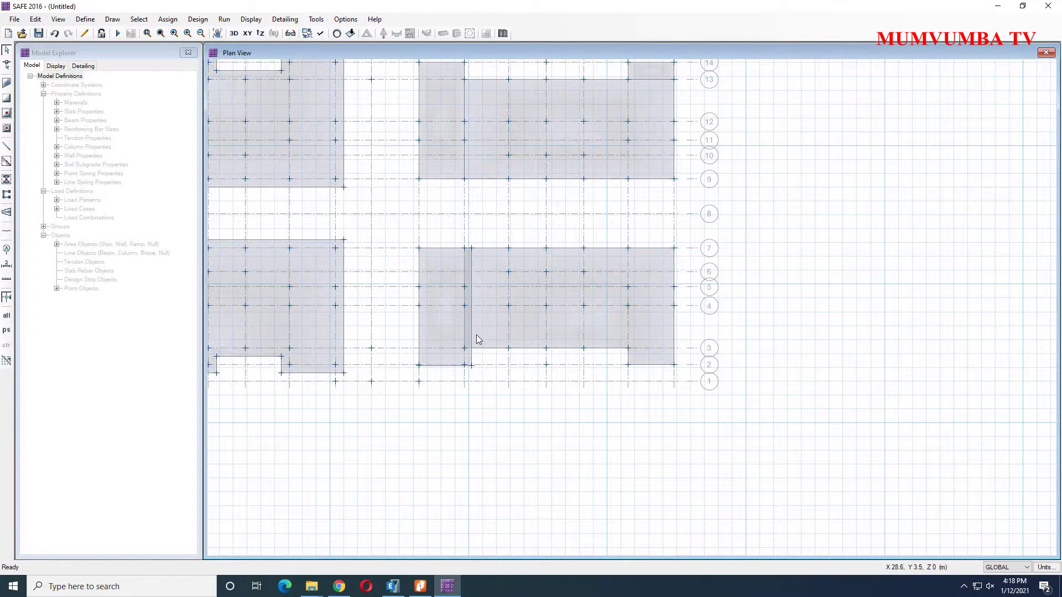
- Delete the oversized slab along grids I and J and redraw it as a rectangular RAFT: 550MM slab from J7 to I2
click(441, 332)
key(Delete)
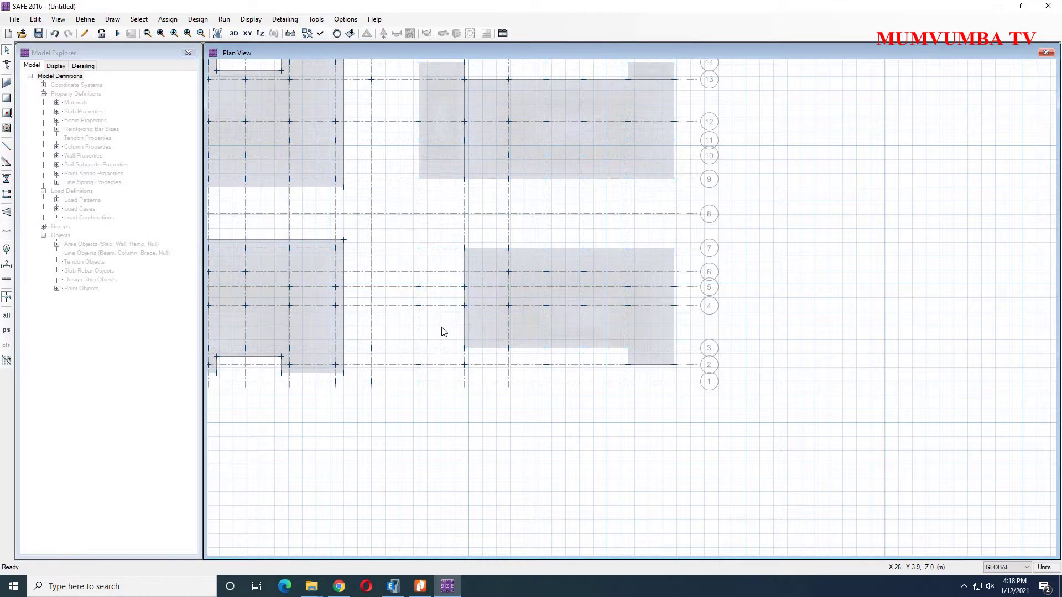
middle_drag(555, 350, 571, 354)
scroll(629, 297, up, 2)
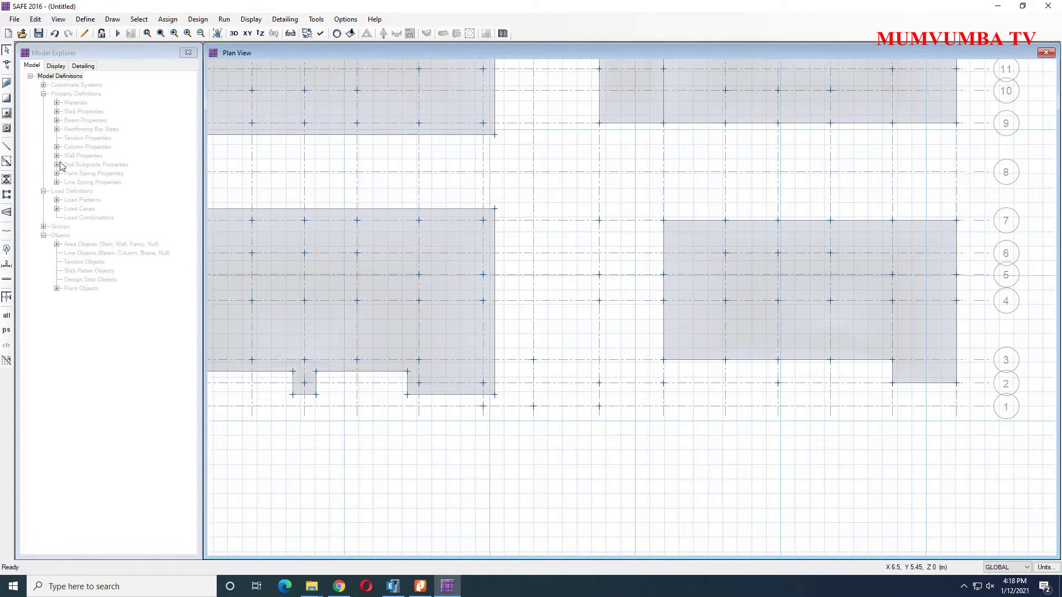
click(7, 98)
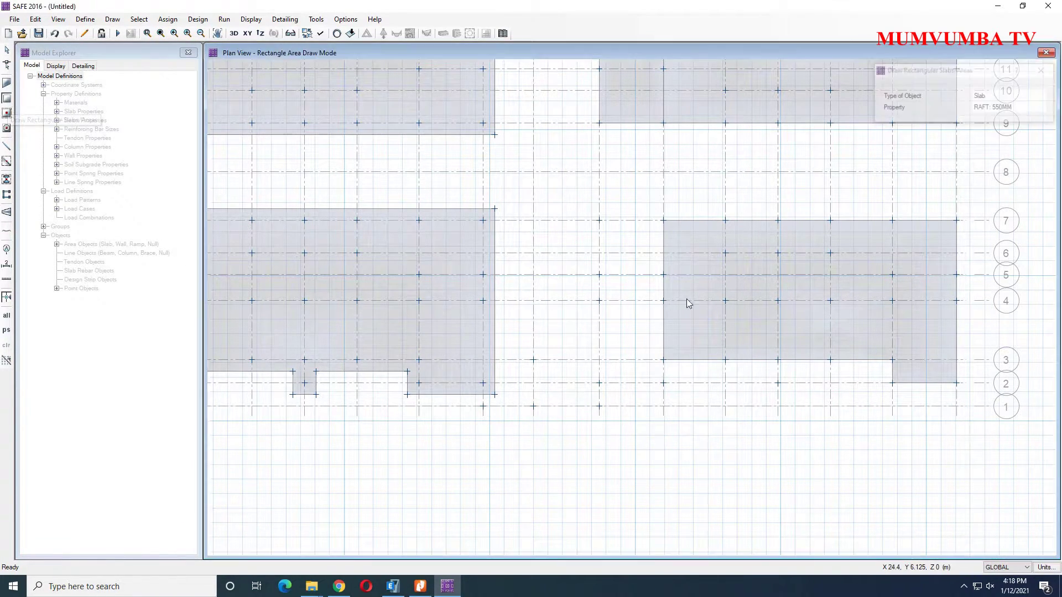
drag(665, 223, 600, 384)
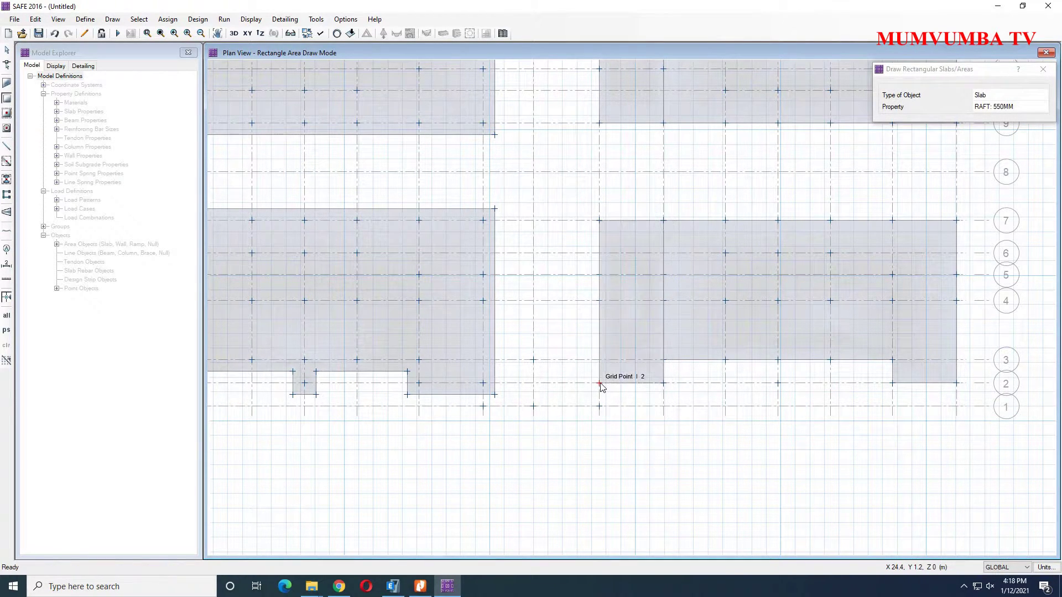
key(Escape)
- Merge the I–J strip slab between grids 2 and 7 with the adjoining raft slab
click(694, 330)
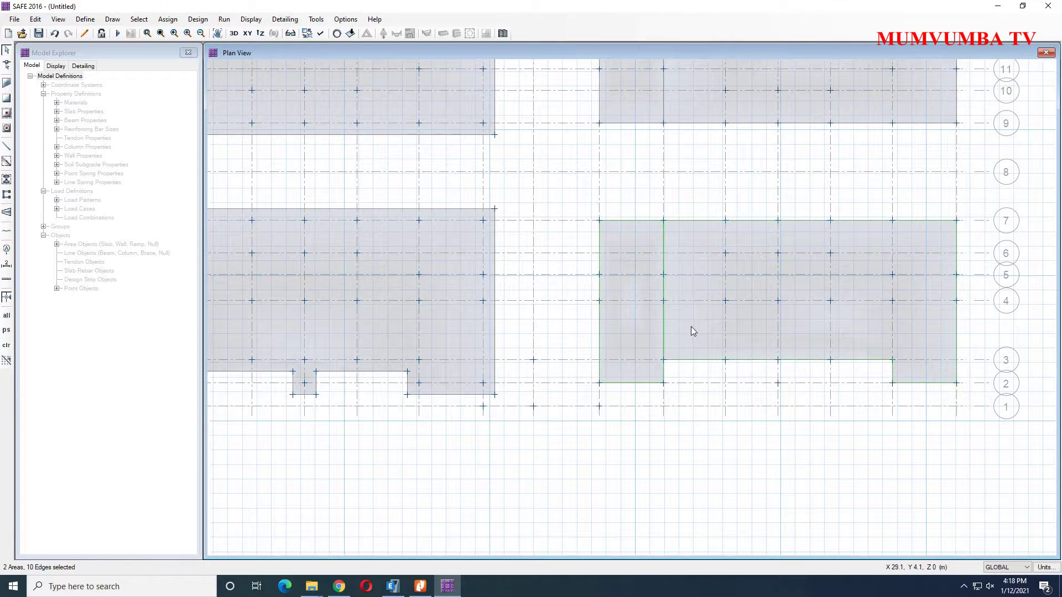
click(35, 20)
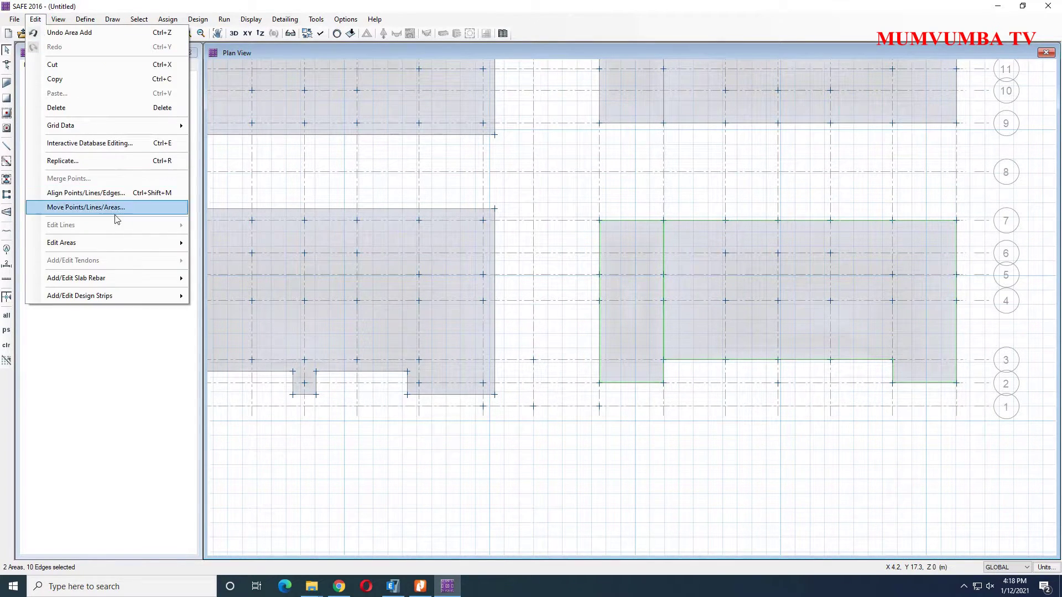
mouse_move(176, 243)
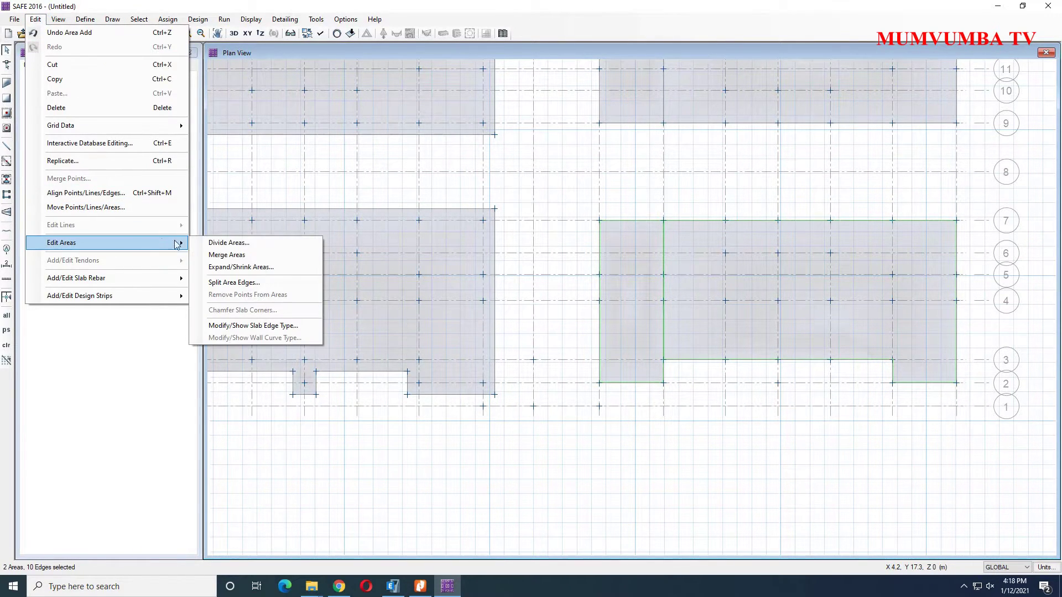
click(229, 255)
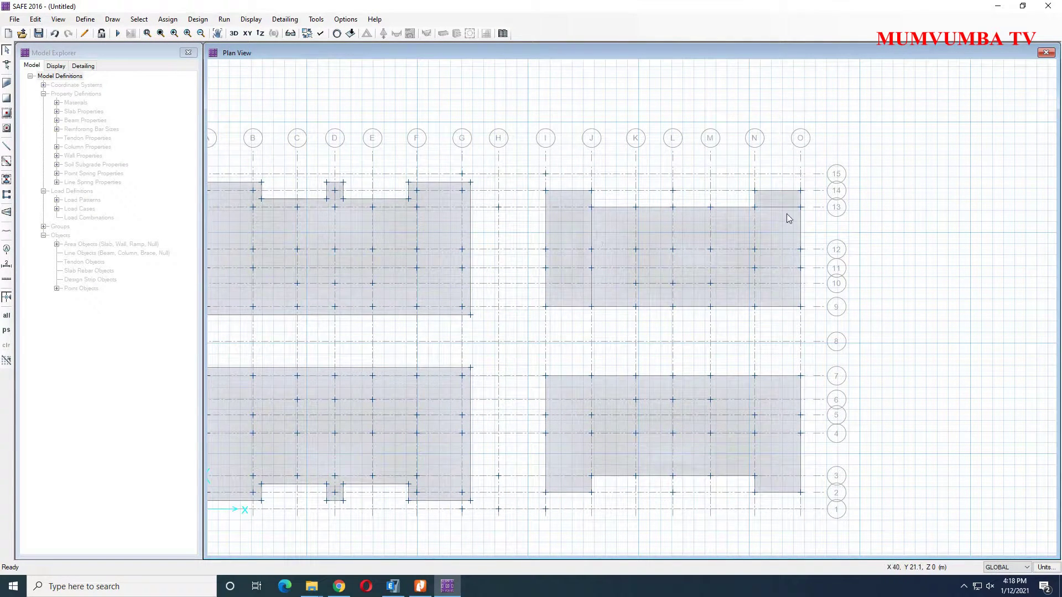
- Merge the small slab between N13 and O14 with the raft slab spanning J9 to O13
click(770, 200)
click(712, 248)
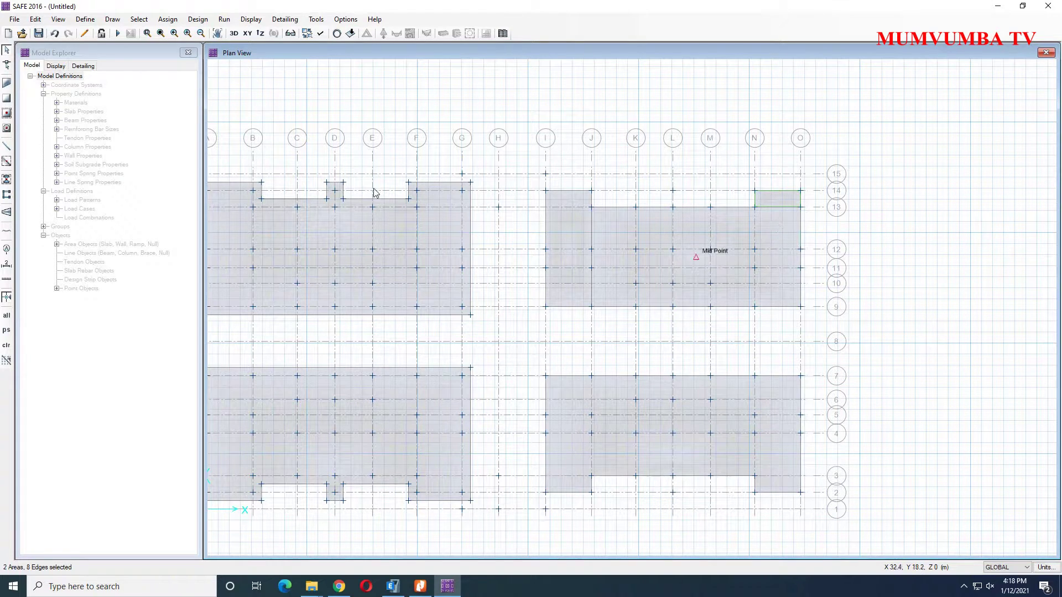
click(35, 19)
mouse_move(123, 244)
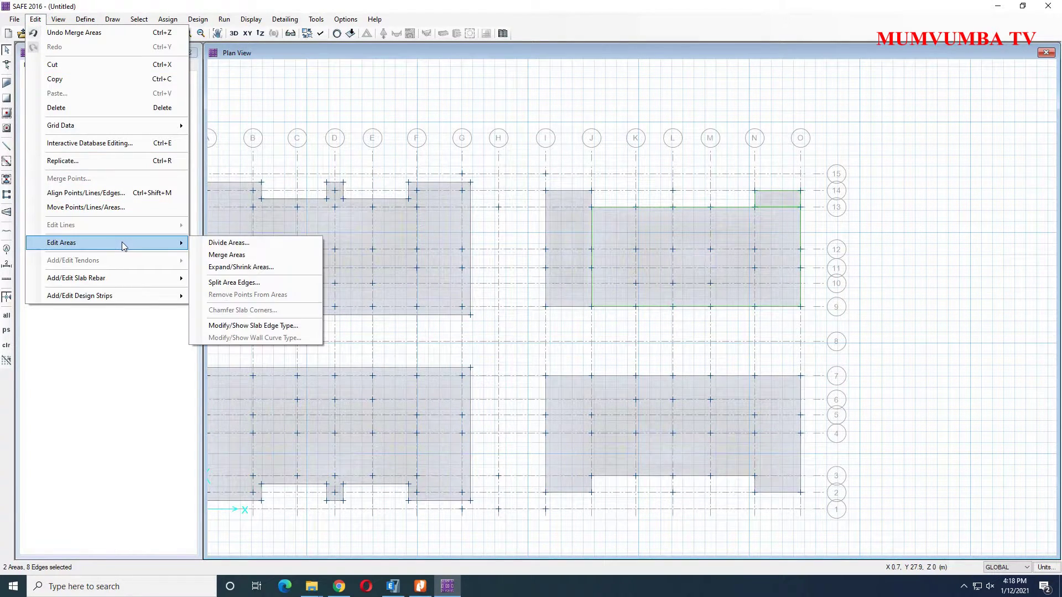
click(228, 255)
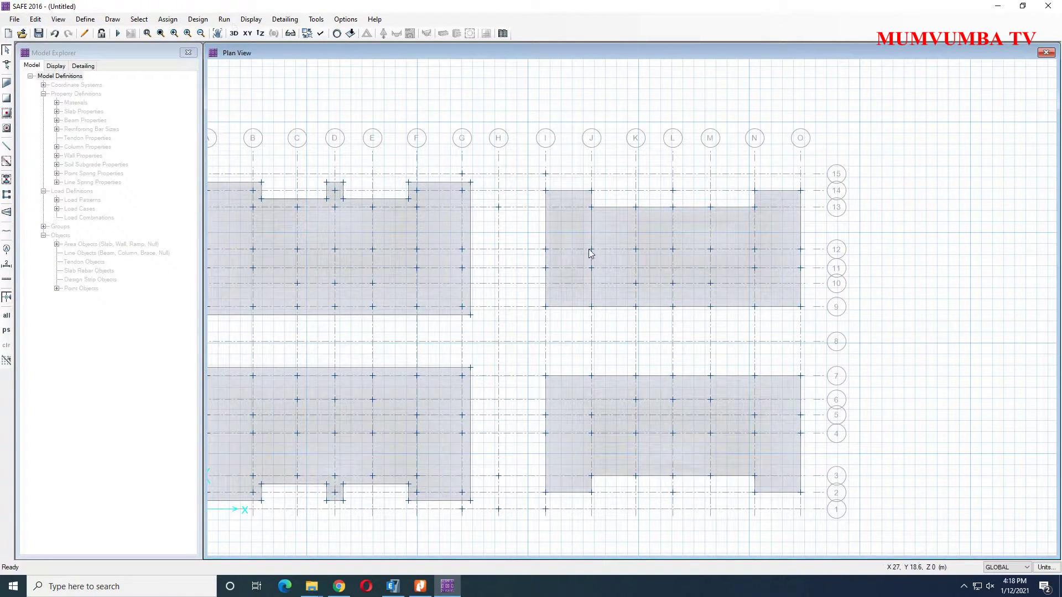
- Merge the I–J strip slab between grids 9 and 14 with the adjoining raft slab
click(579, 229)
click(570, 232)
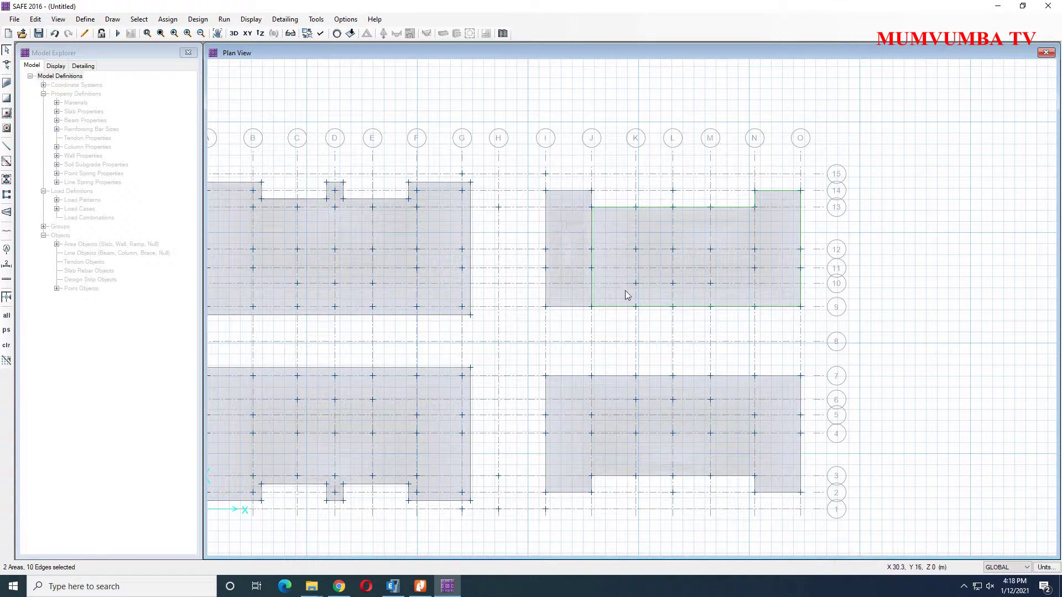
click(35, 19)
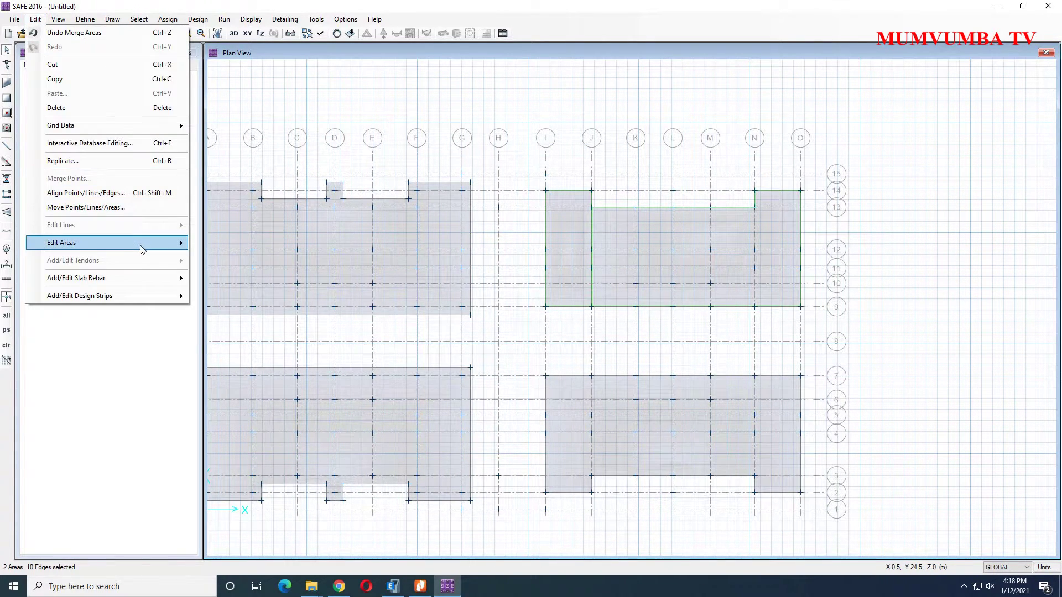
mouse_move(122, 243)
click(227, 256)
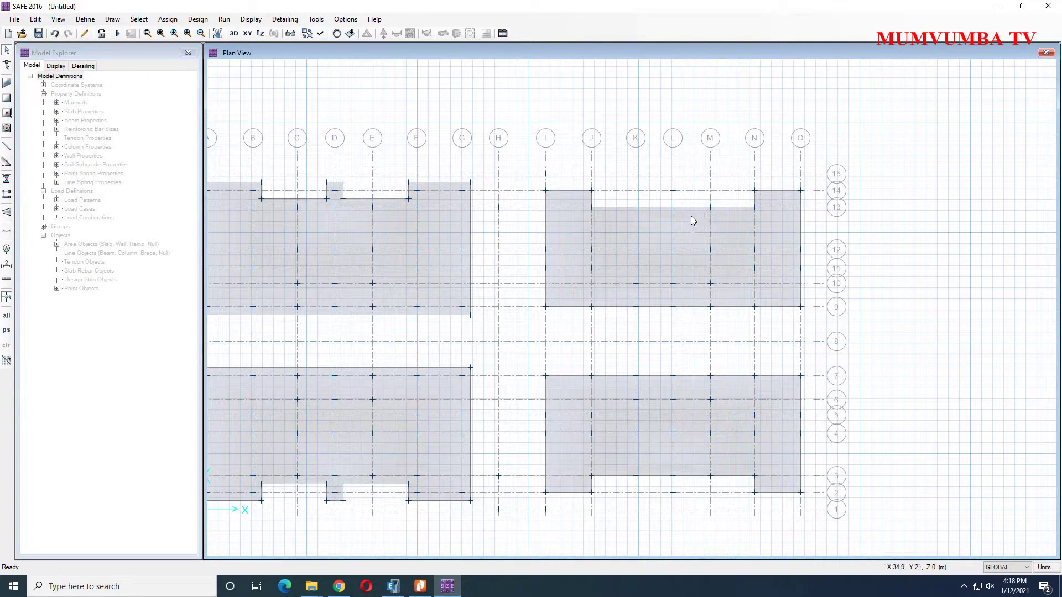
- Expand the two merged rafts between grids I and O by an offset of 600 mm
middle_drag(696, 245, 736, 133)
click(730, 336)
middle_drag(723, 304, 714, 362)
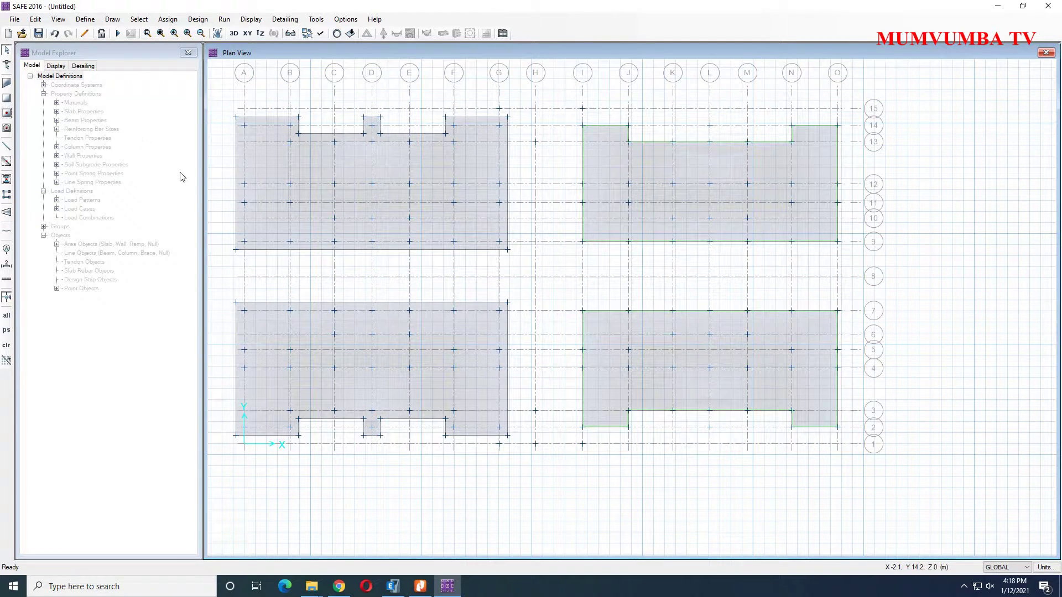
click(34, 18)
mouse_move(139, 244)
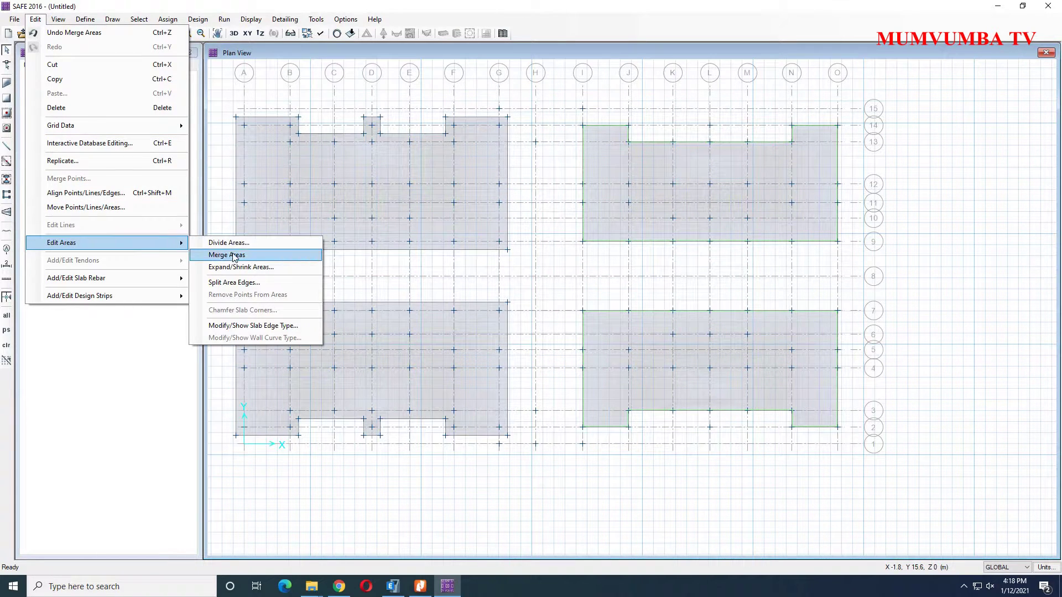
click(258, 268)
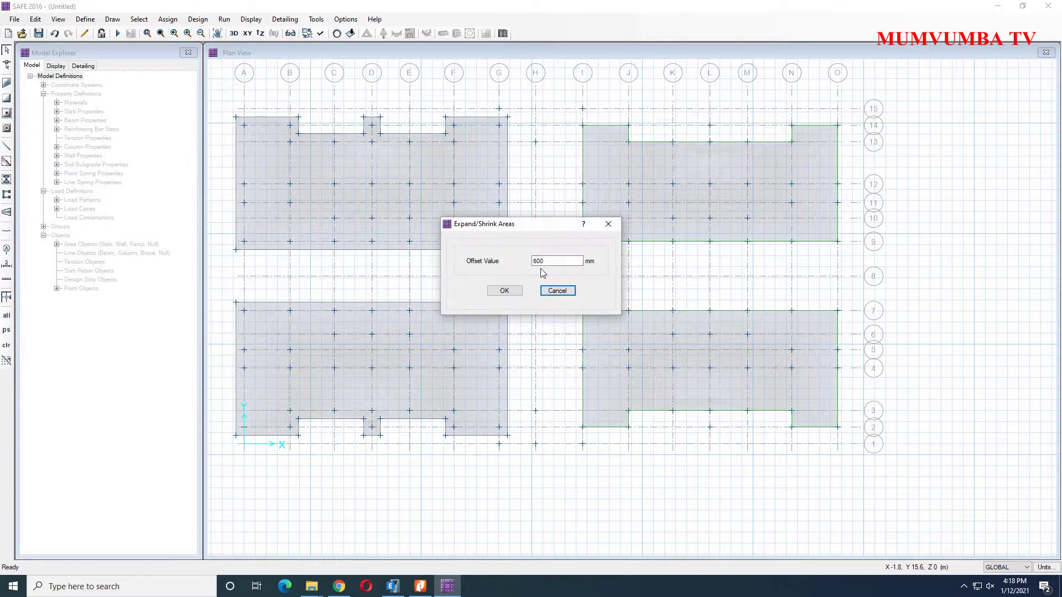
click(505, 291)
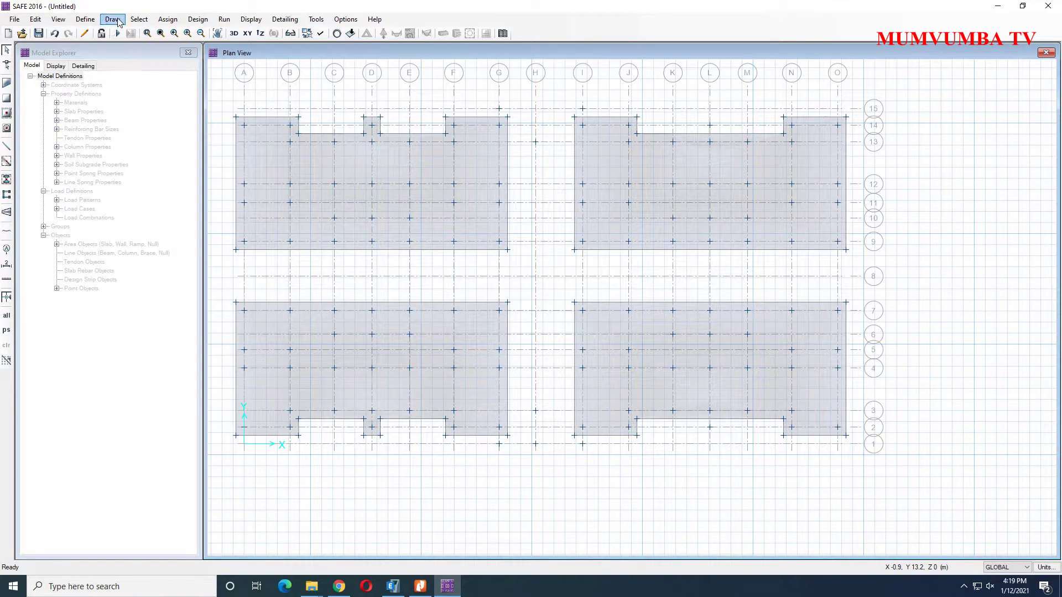
- Draw points offset 0.6 m in X and 0.6 m in Y from grid intersections L14 and L3
click(115, 20)
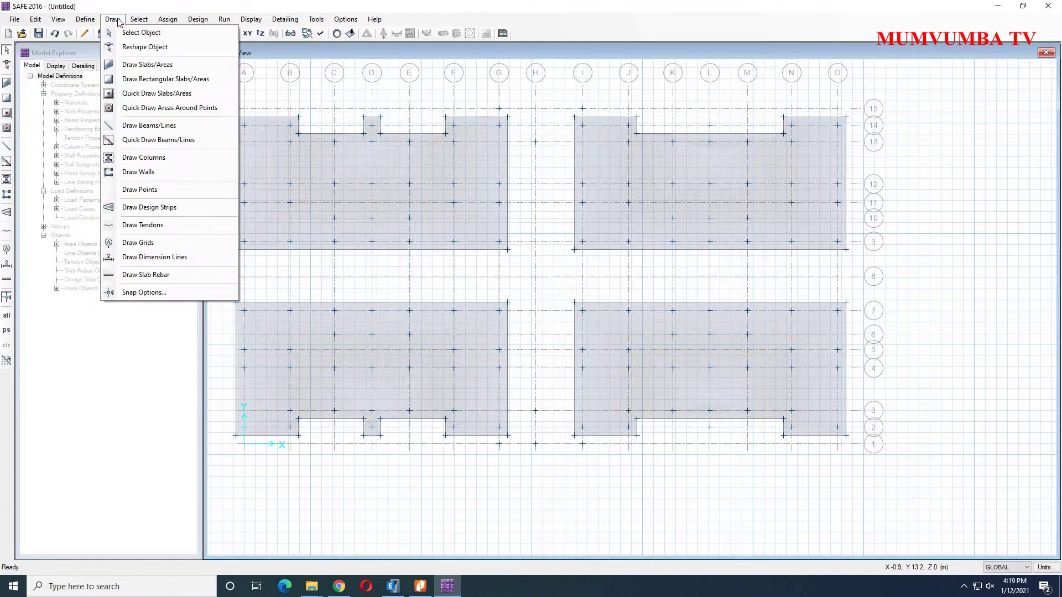
click(150, 190)
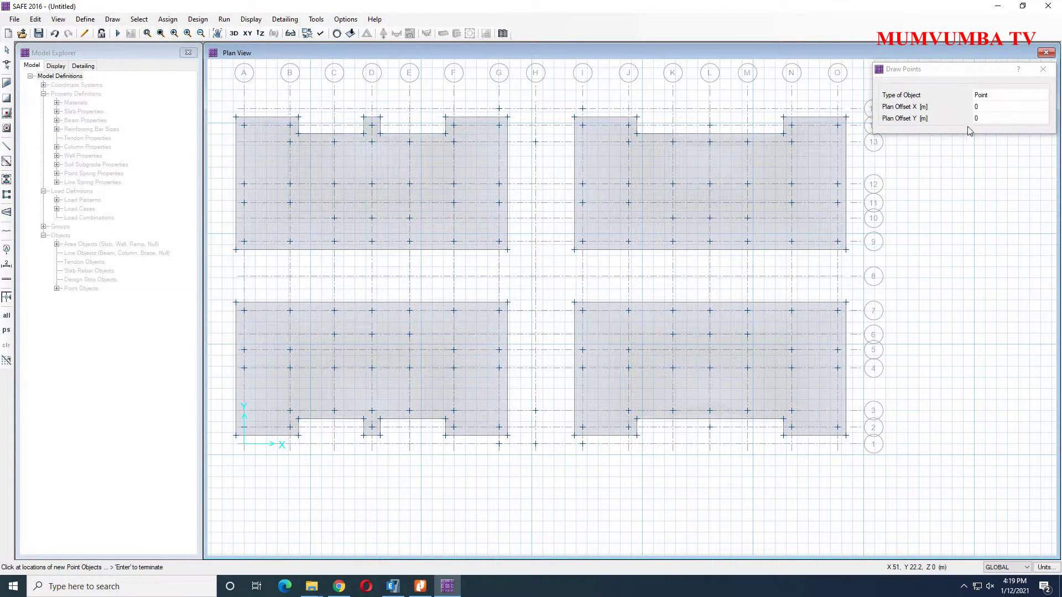
click(998, 107)
click(998, 107)
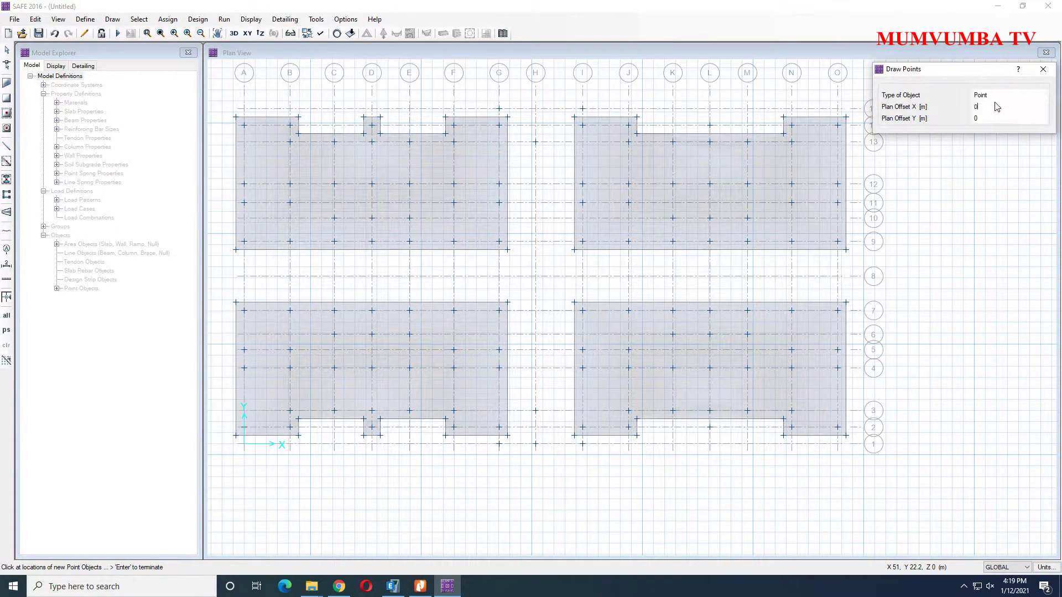
text(.6)
click(1000, 119)
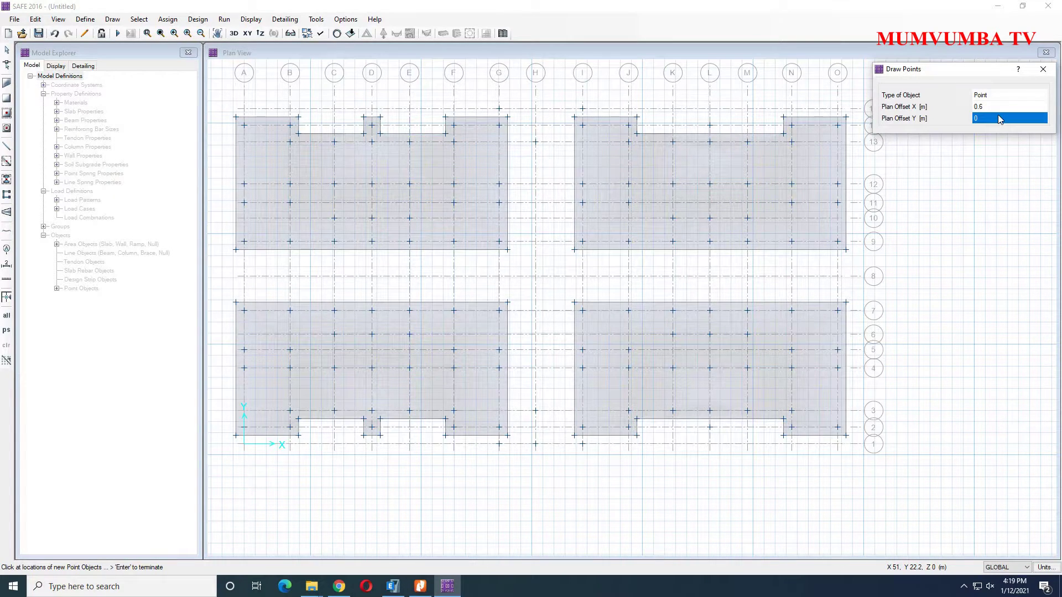
click(999, 116)
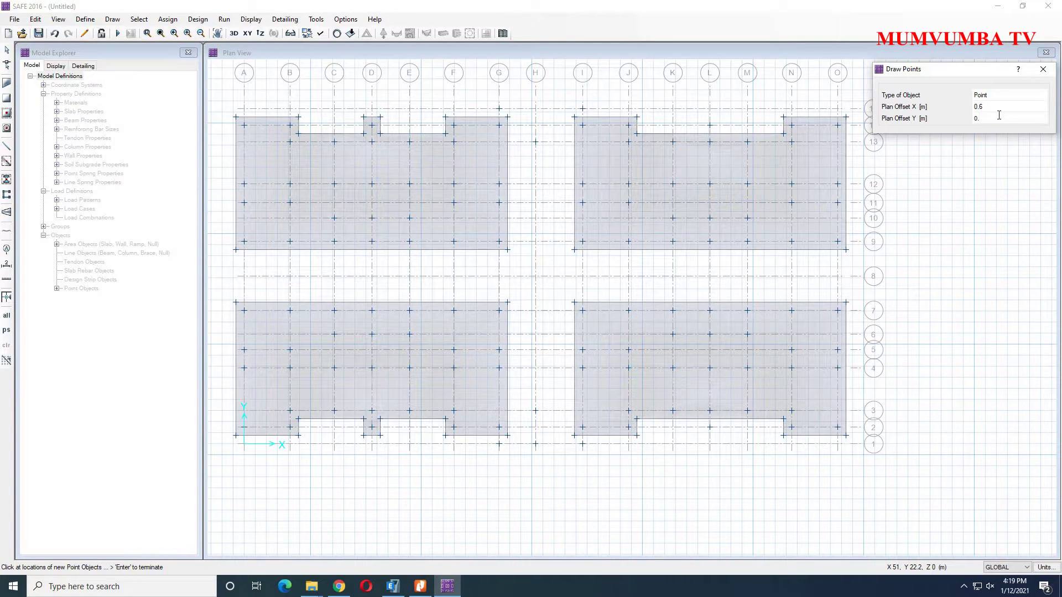
text(.6)
click(712, 129)
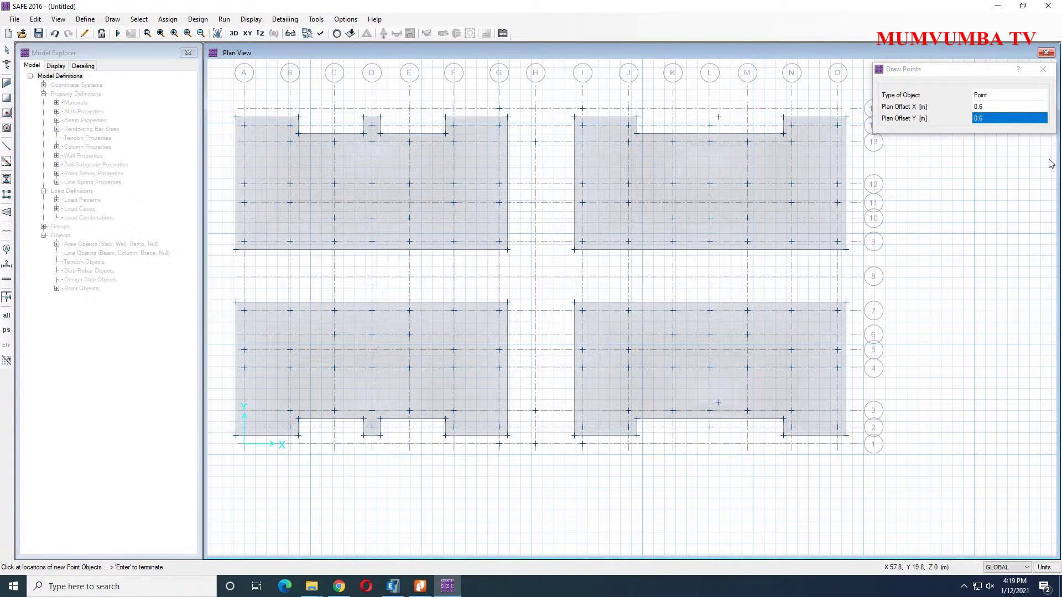
- Draw points offset -0.6 m in X and -0.6 m in Y from grid intersections L2 and L13
click(992, 106)
text(-)
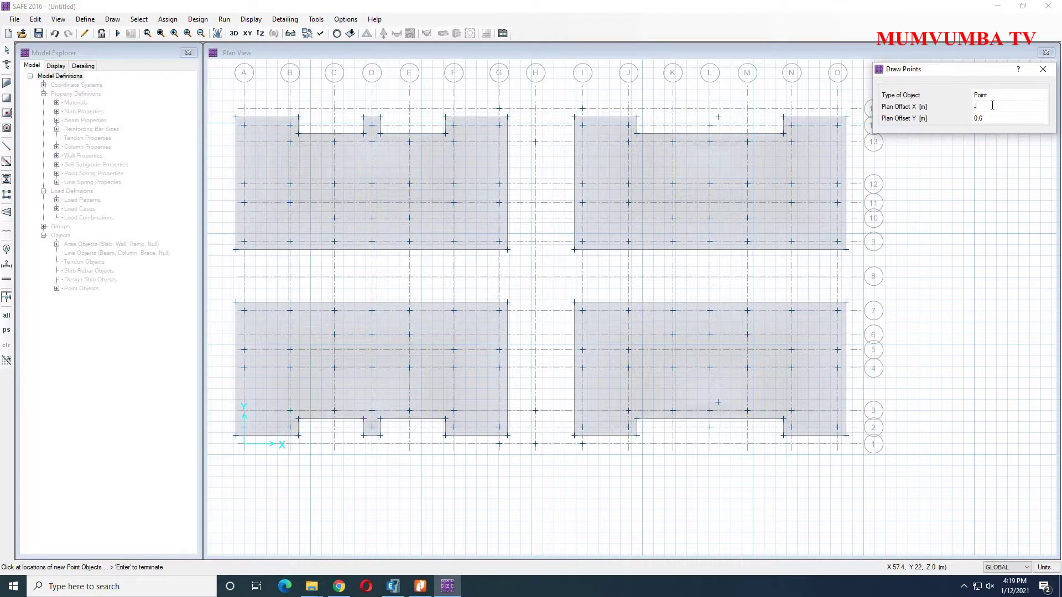
click(985, 119)
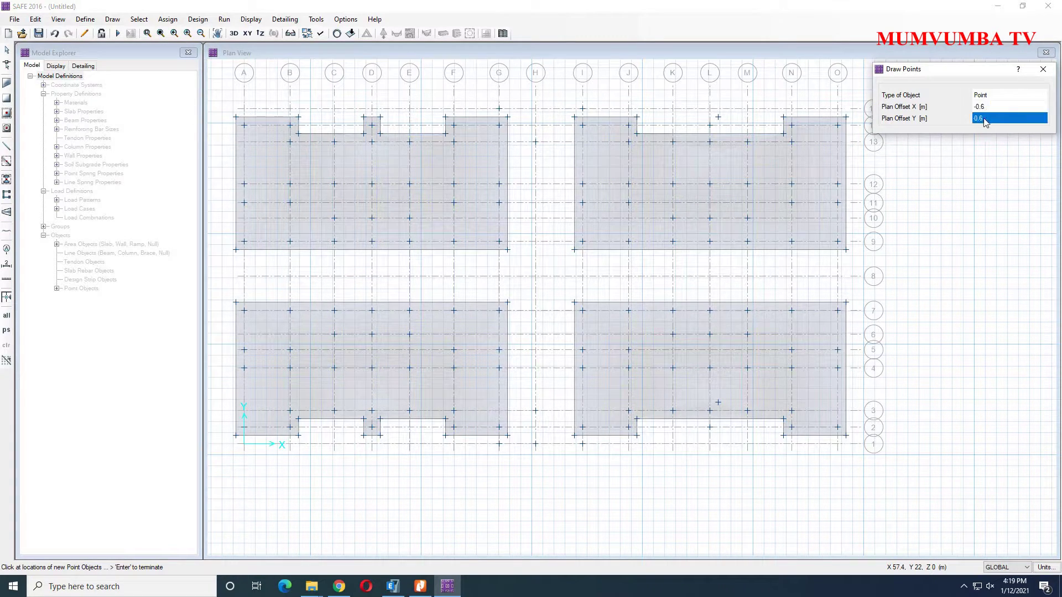
text(-)
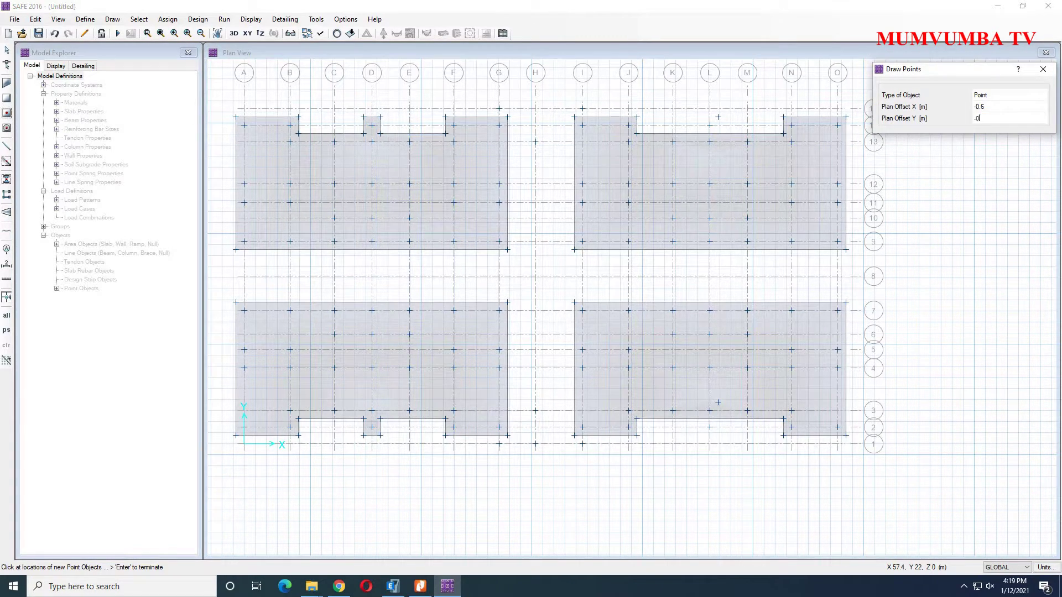
click(711, 430)
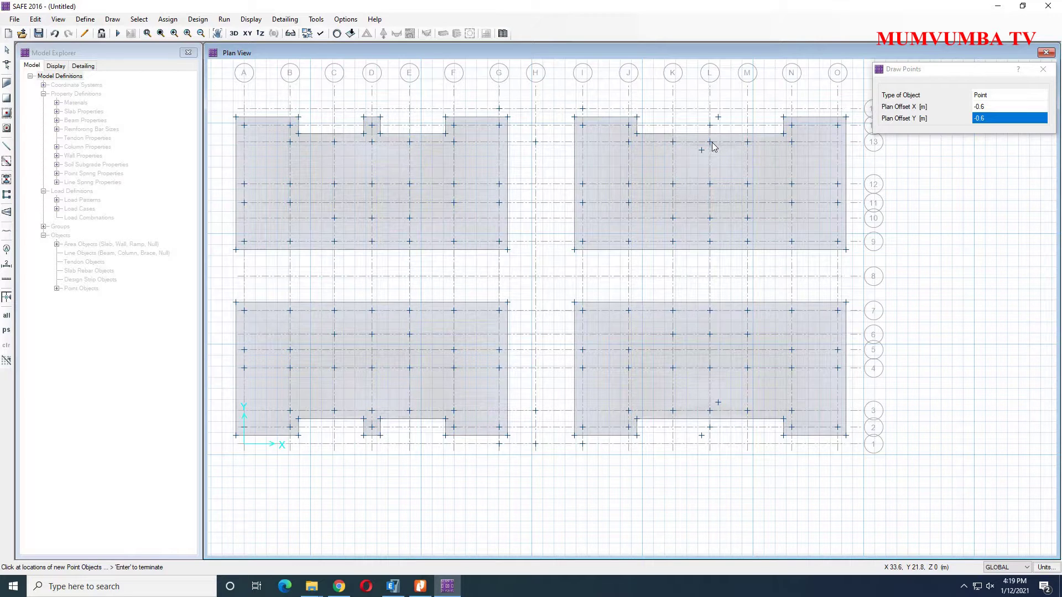
key(Return)
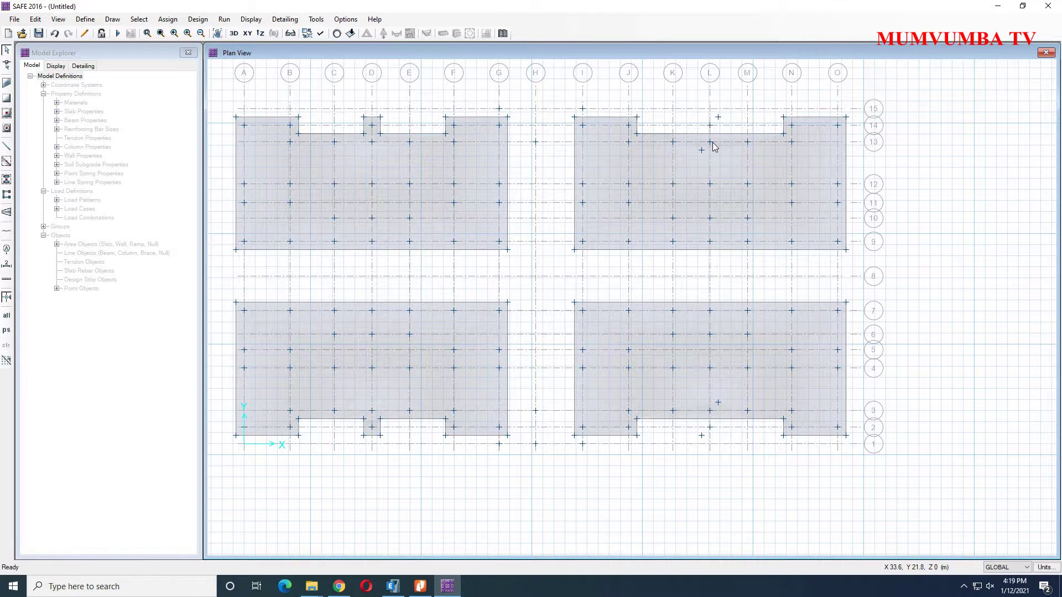
- Draw a rectangular RAFT: 550MM slab between the offset points around L14 and L13
click(6, 98)
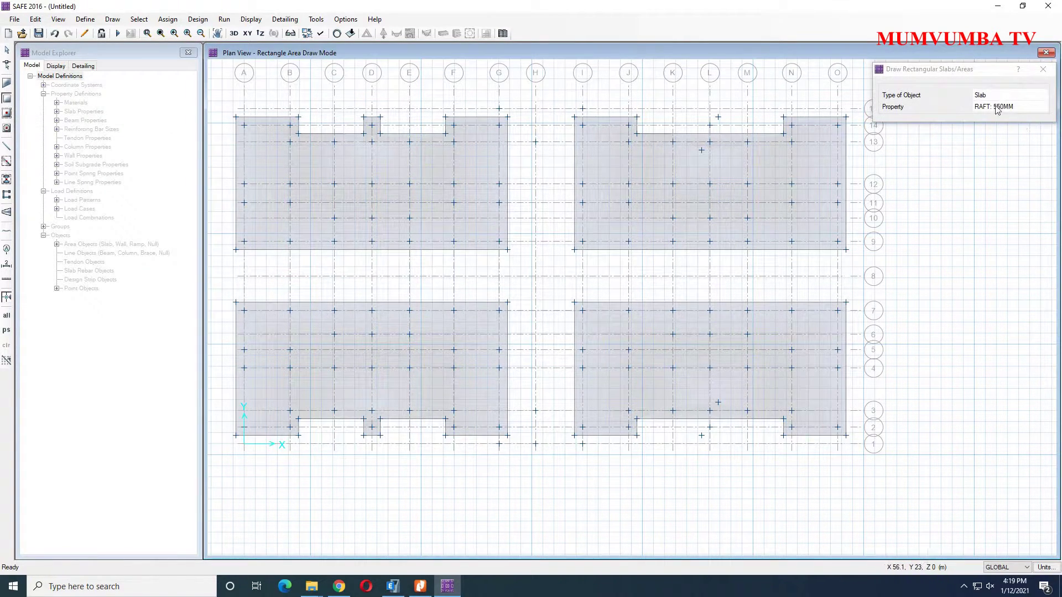
drag(718, 117, 701, 150)
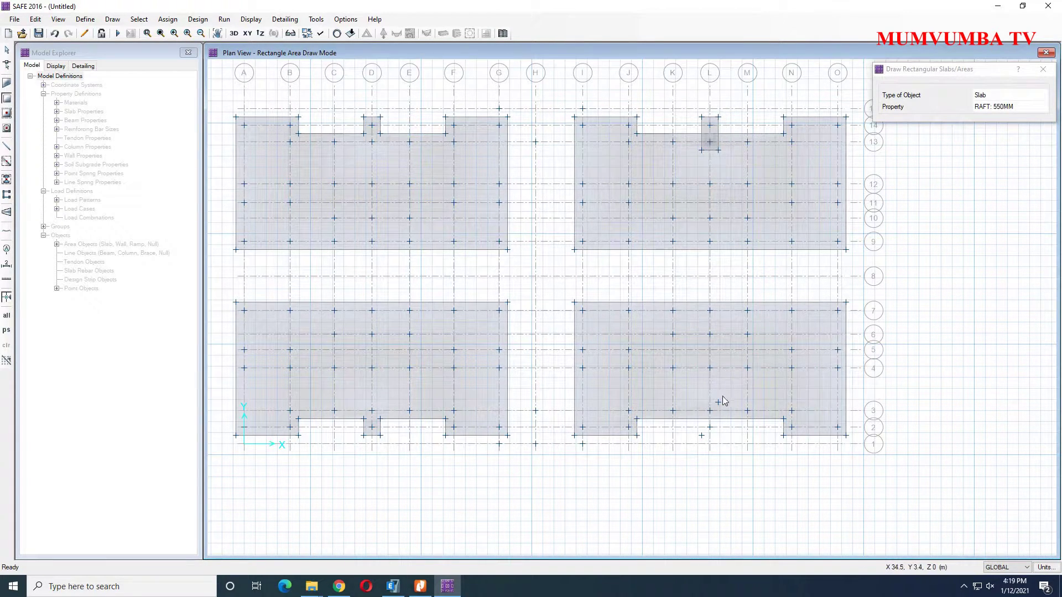
- Draw a rectangular RAFT: 550MM slab between the offset points around grid intersections L3 and L2
drag(718, 403, 702, 435)
key(Escape)
scroll(714, 435, up, 3)
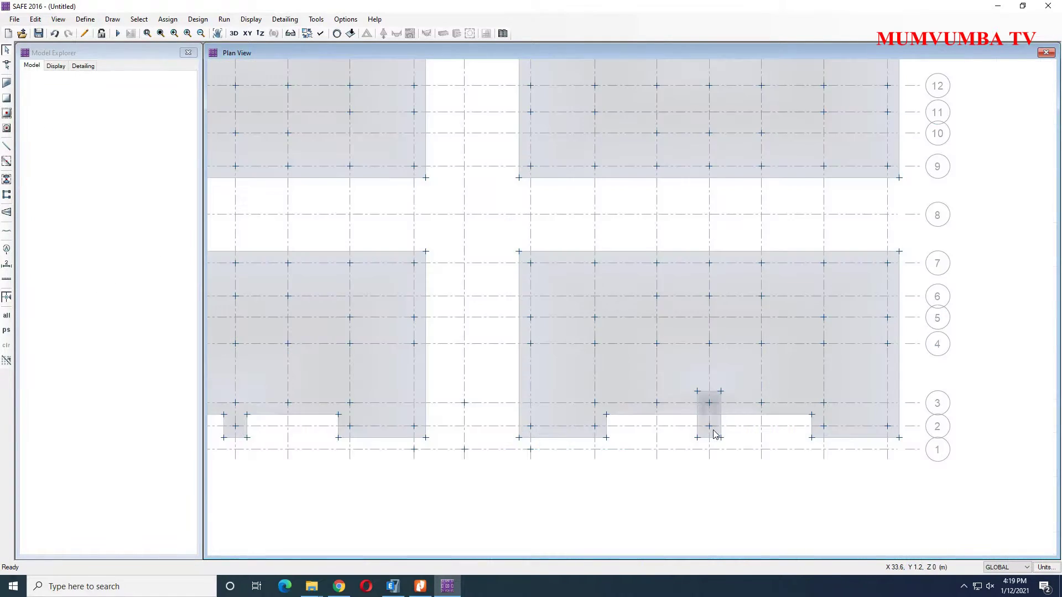
- Merge the small slab at L2 and L3 with the raft spanning grids I to O and 2 to 7
click(671, 353)
click(703, 437)
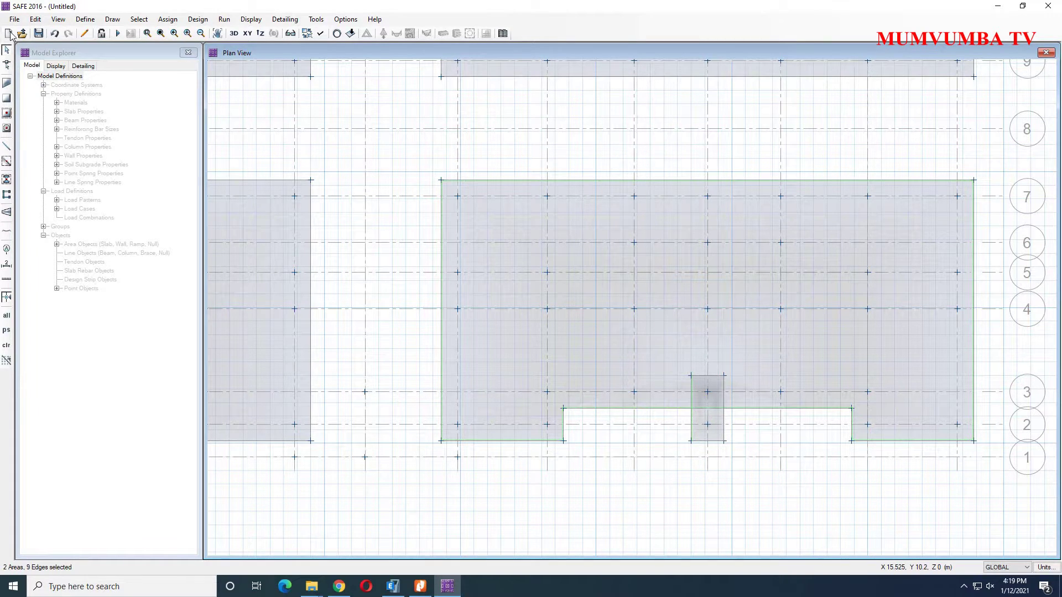
click(35, 19)
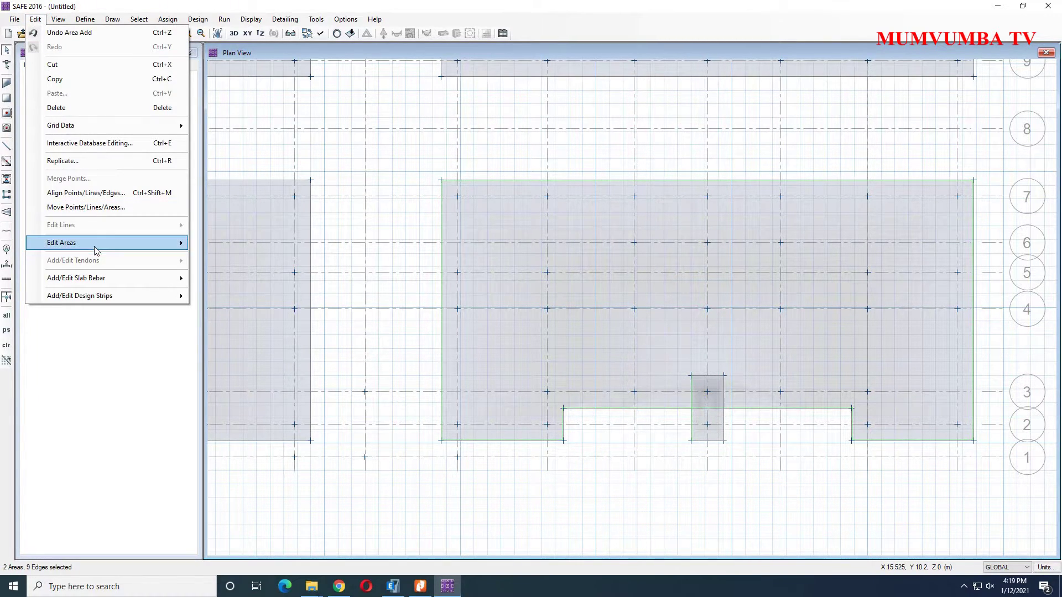
mouse_move(97, 250)
click(220, 256)
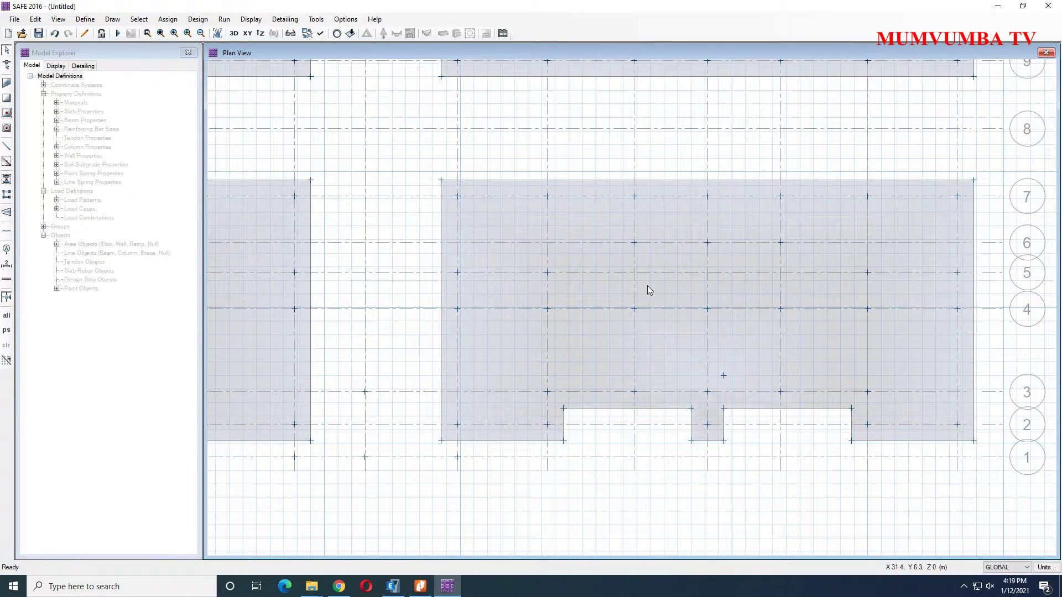
- Merge the small slab at L13 and L14 with the raft spanning grids I to O and 9 to 14
scroll(647, 285, down, 1)
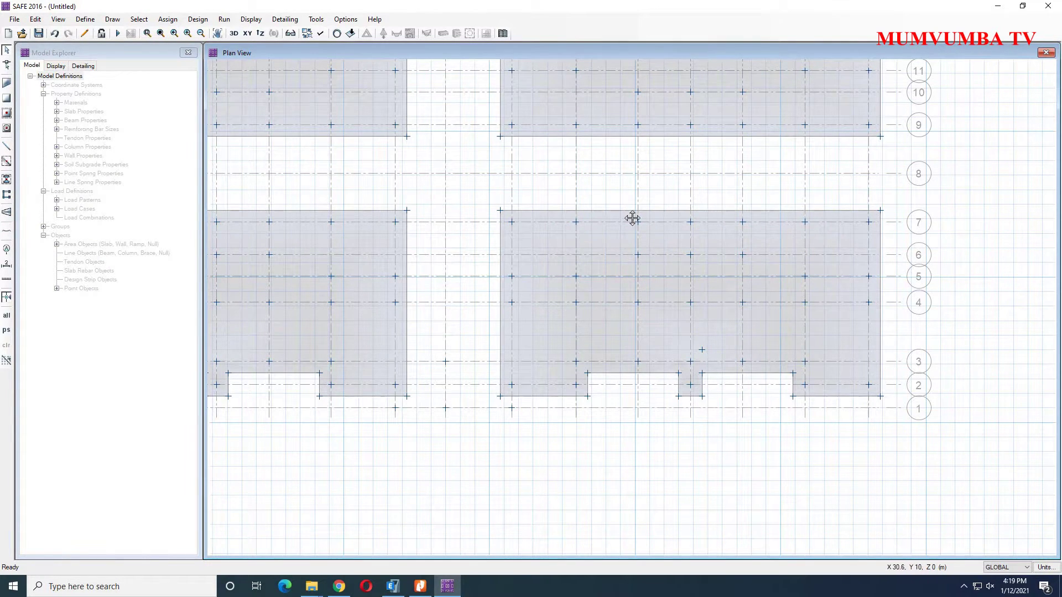
middle_drag(631, 218, 619, 420)
middle_drag(702, 230, 677, 285)
scroll(676, 284, up, 1)
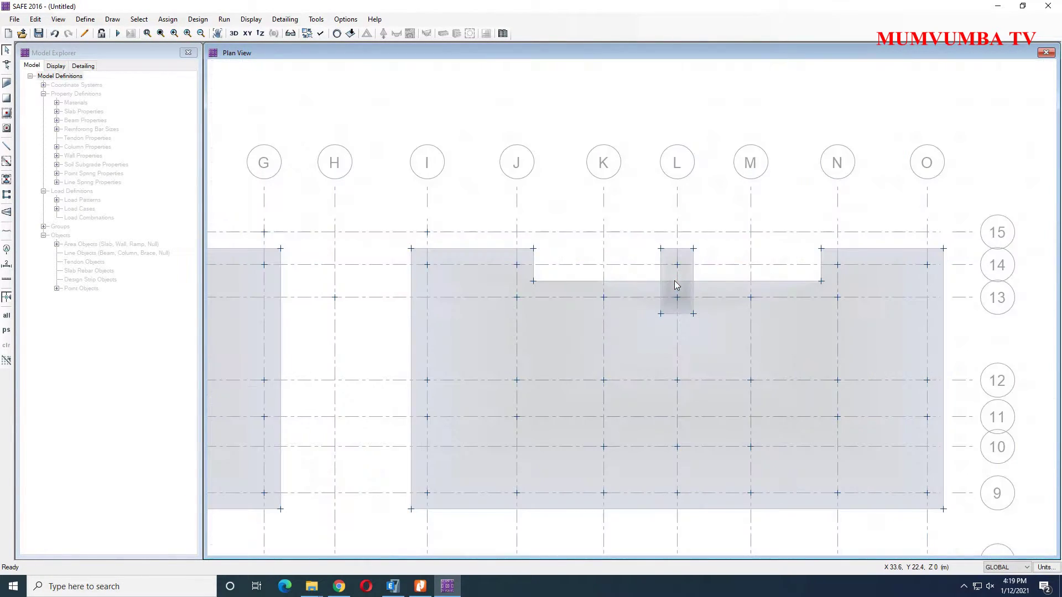
click(674, 295)
click(657, 347)
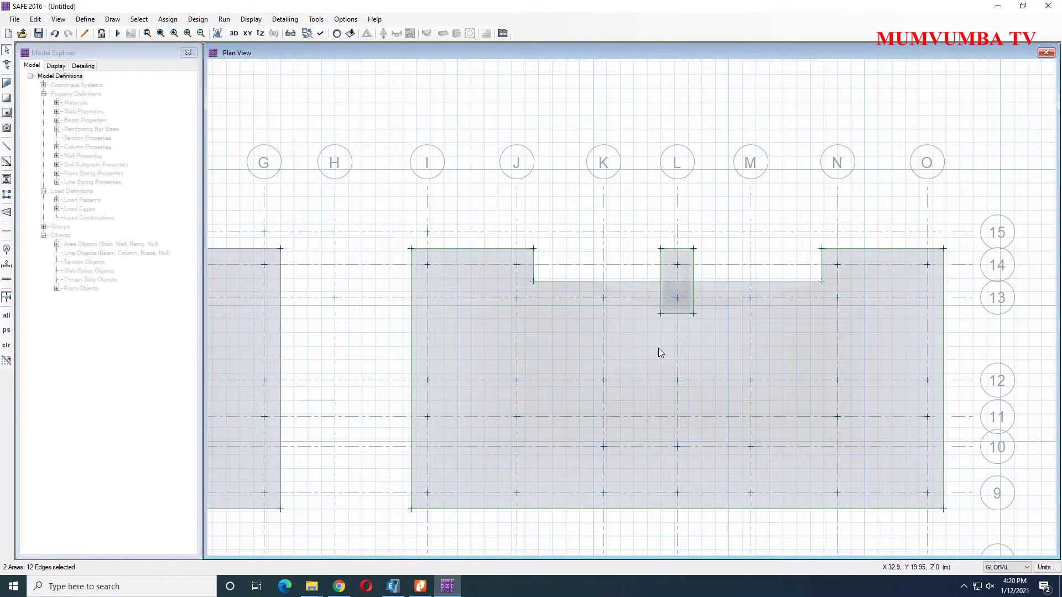
click(35, 21)
mouse_move(116, 249)
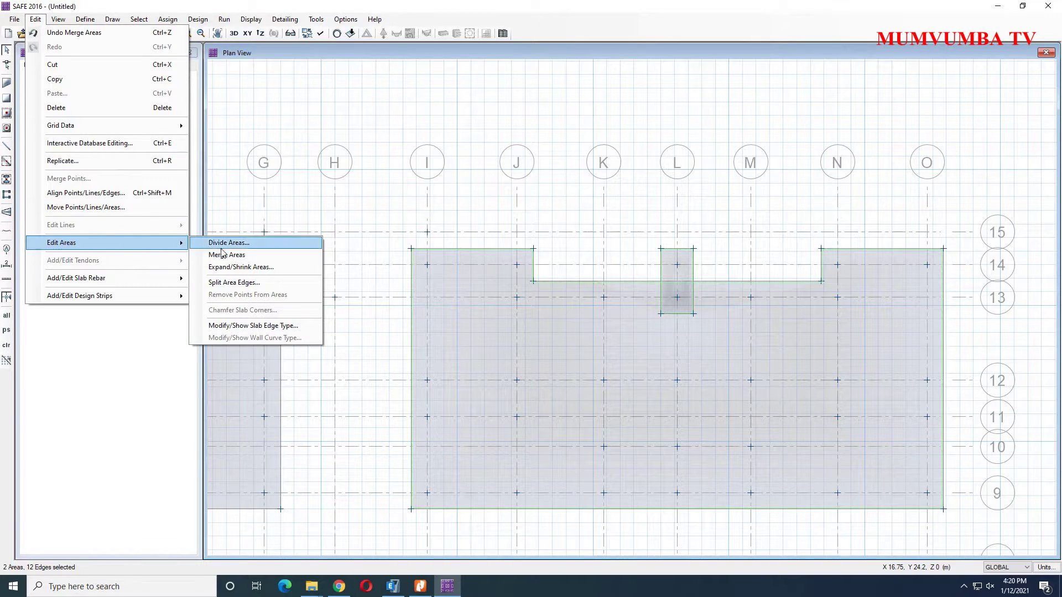
click(224, 255)
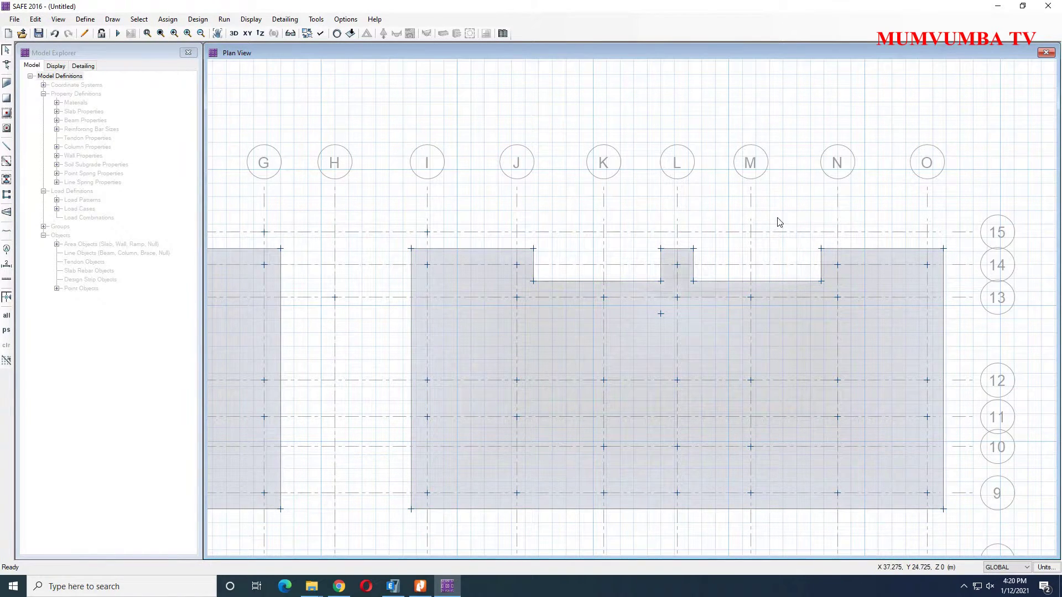
- Draw points offset 0.6 m in X and 0.6 m in Y from grid intersections I15, G15, H13 and H3
scroll(460, 287, down, 1)
scroll(574, 297, down, 1)
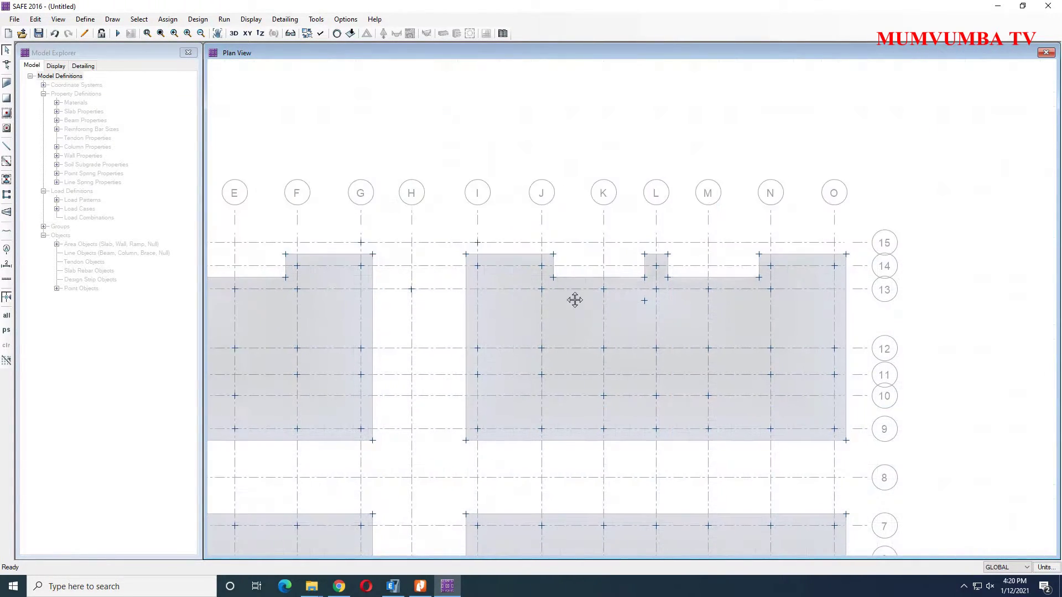
scroll(702, 233, down, 1)
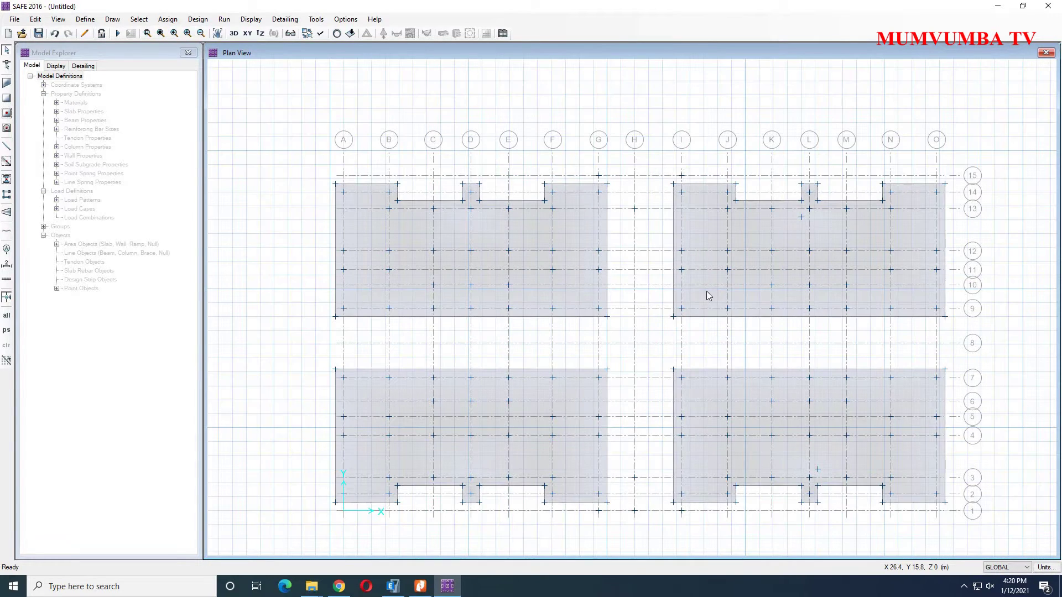
scroll(667, 203, up, 1)
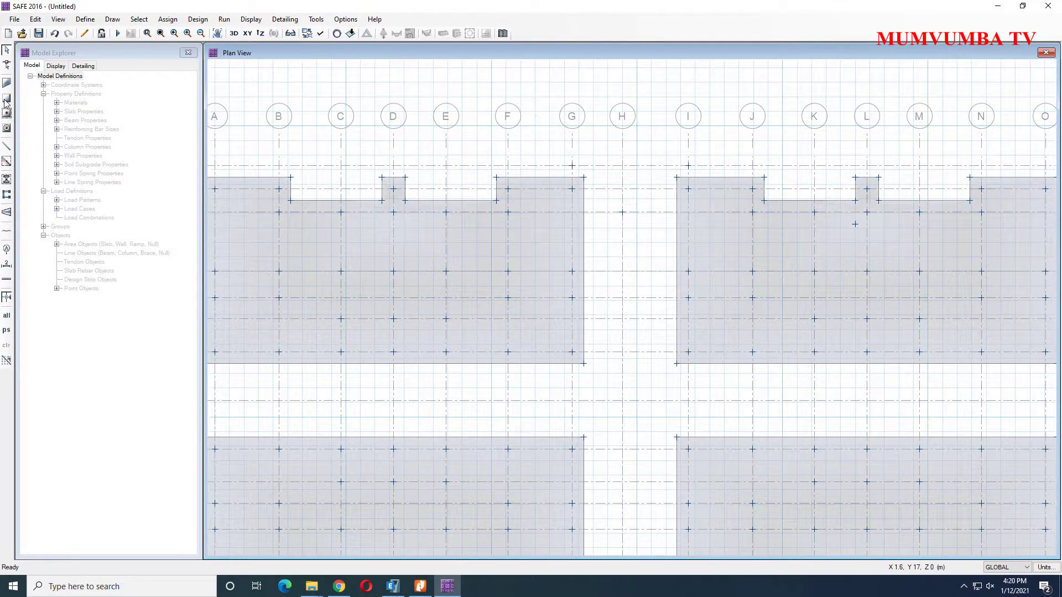
click(113, 19)
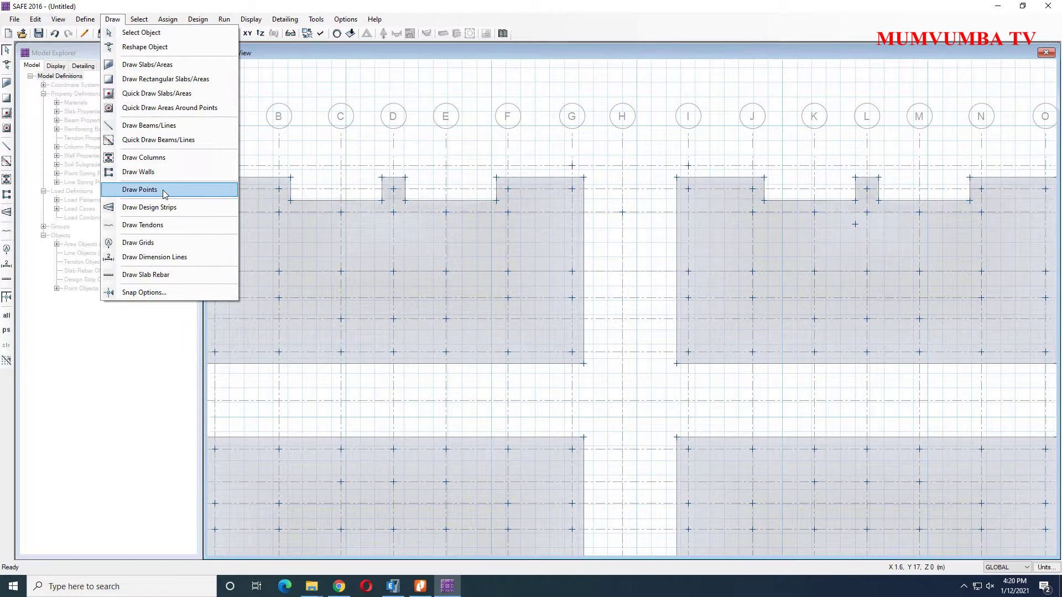
click(139, 190)
click(1000, 110)
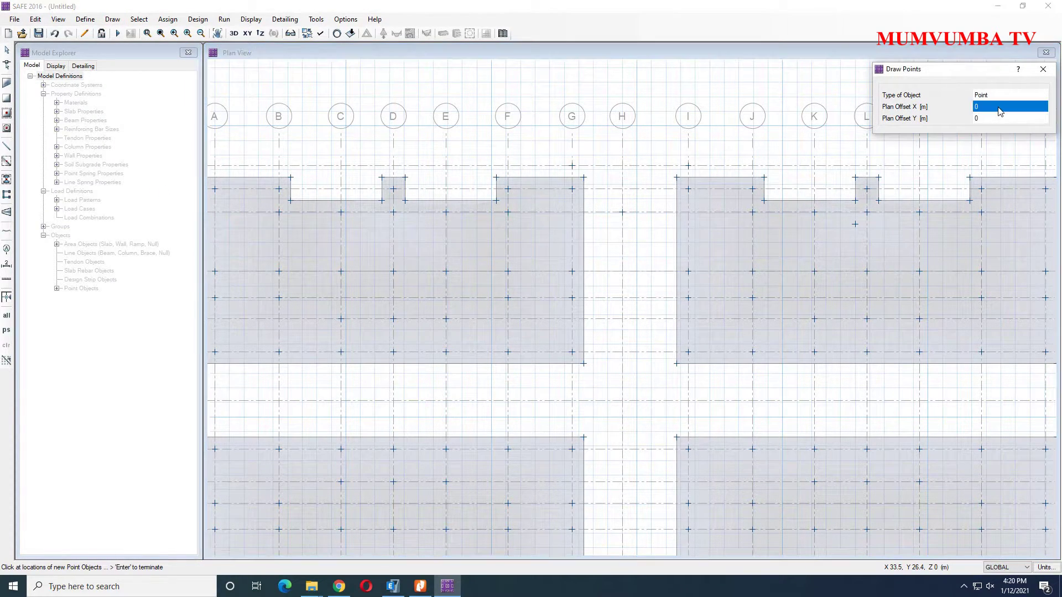
click(999, 108)
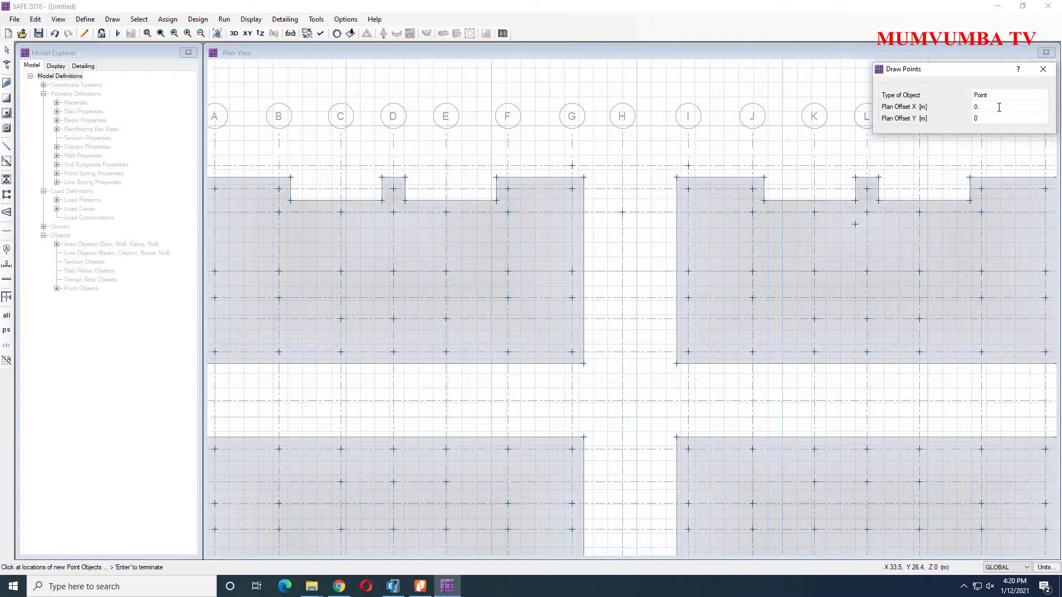
click(995, 119)
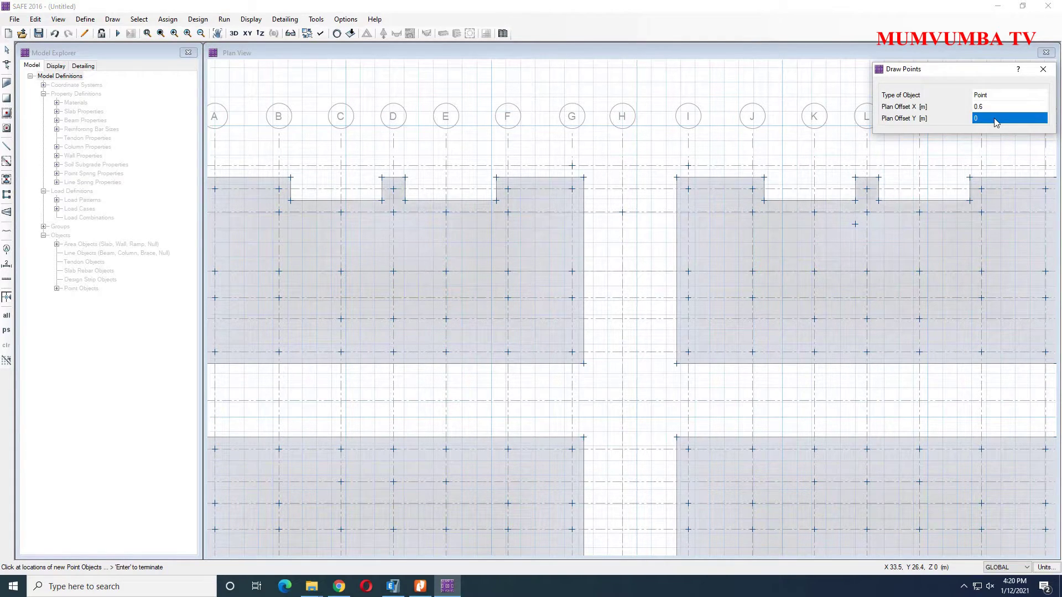
click(996, 121)
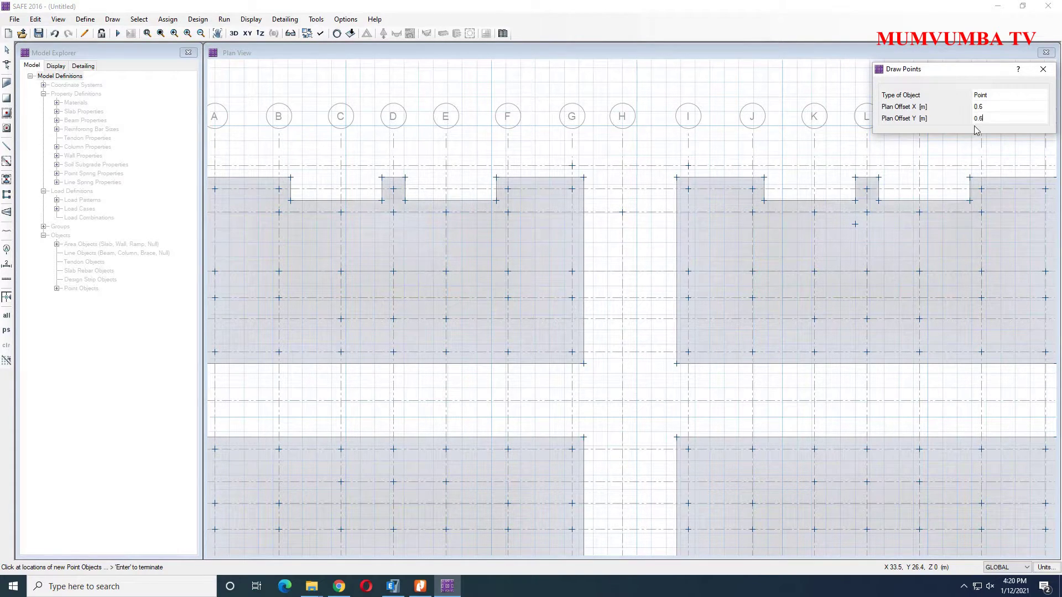
click(688, 165)
click(573, 166)
scroll(629, 197, down, 5)
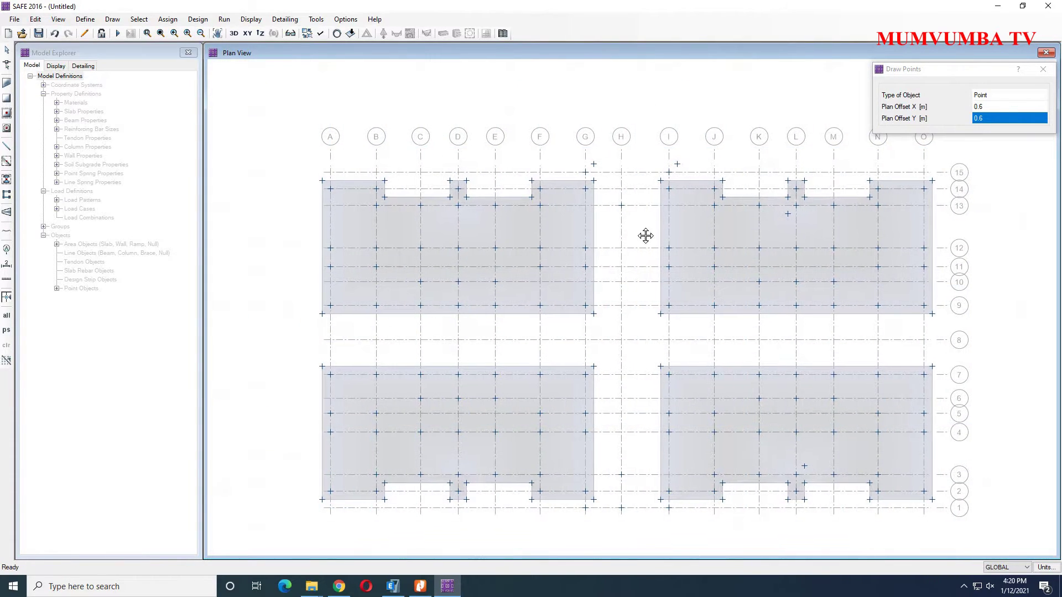
click(642, 156)
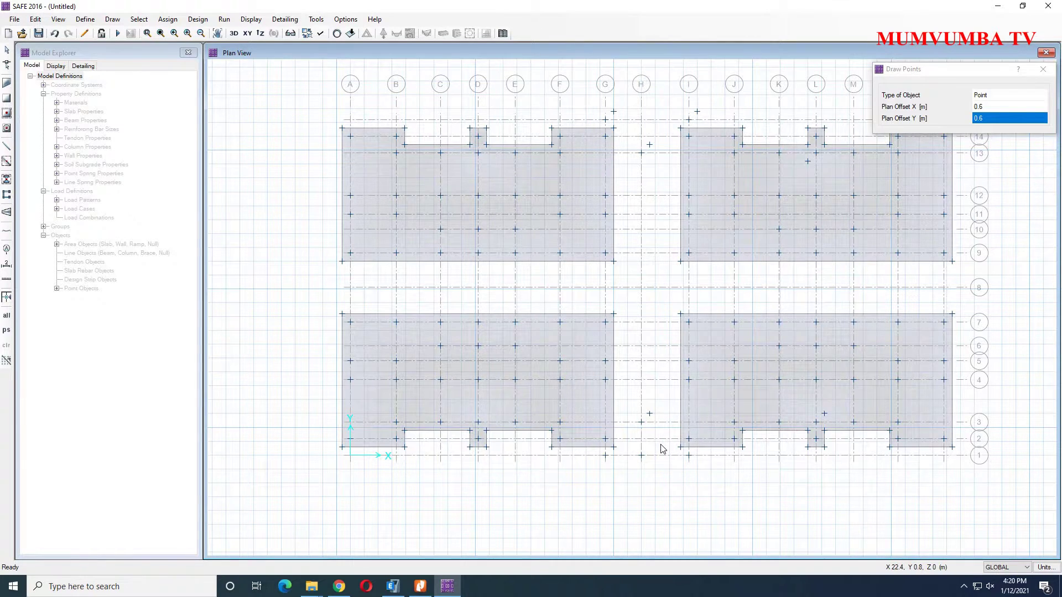
- Draw points offset -0.6 m in X and -0.6 m in Y from grid intersections H1, G1 and I1
scroll(649, 426, up, 4)
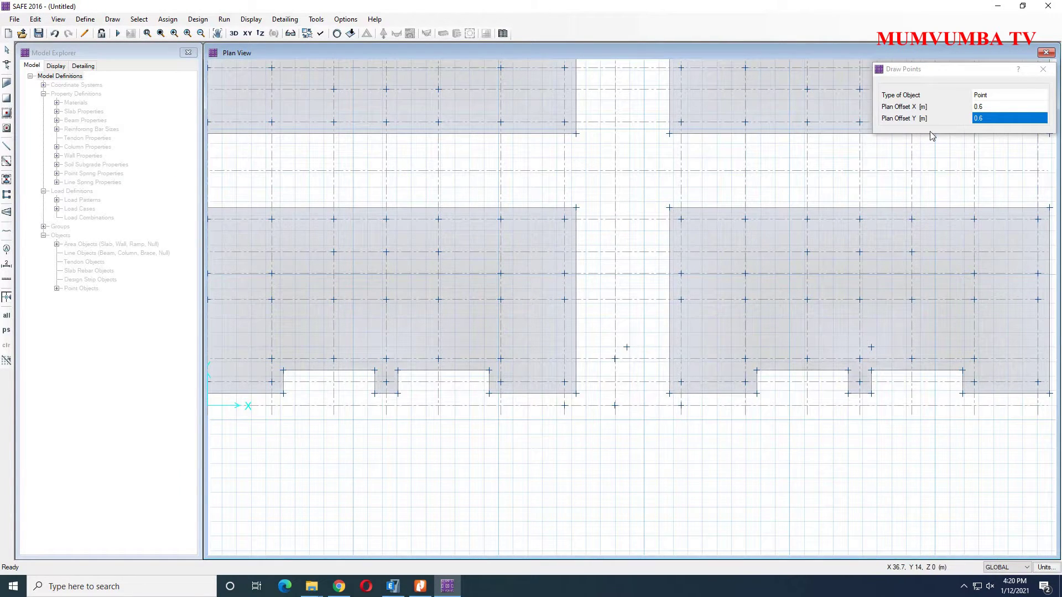
click(993, 107)
text(-)
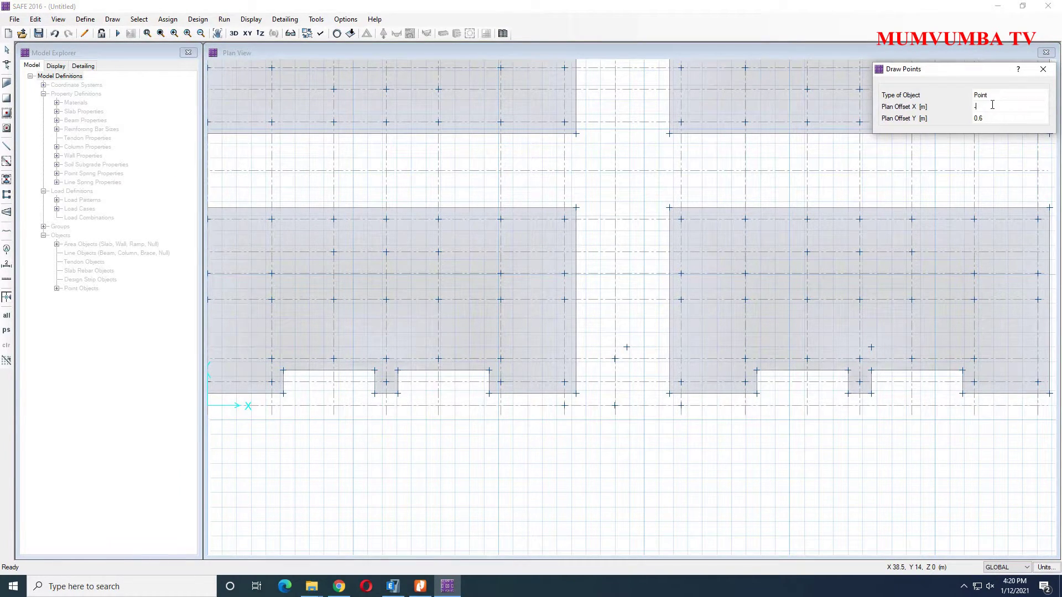
click(994, 122)
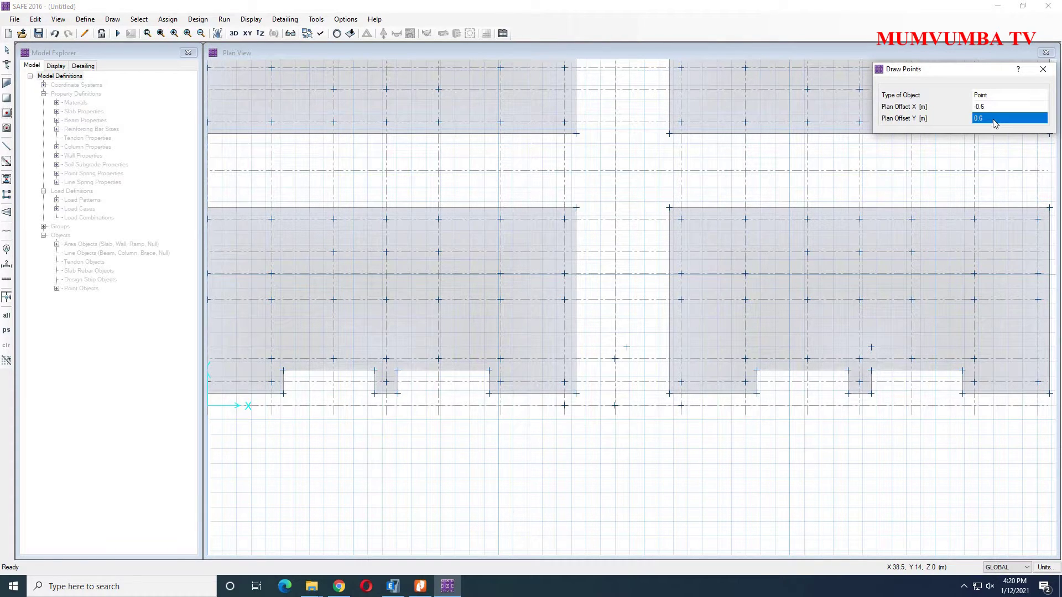
text(-)
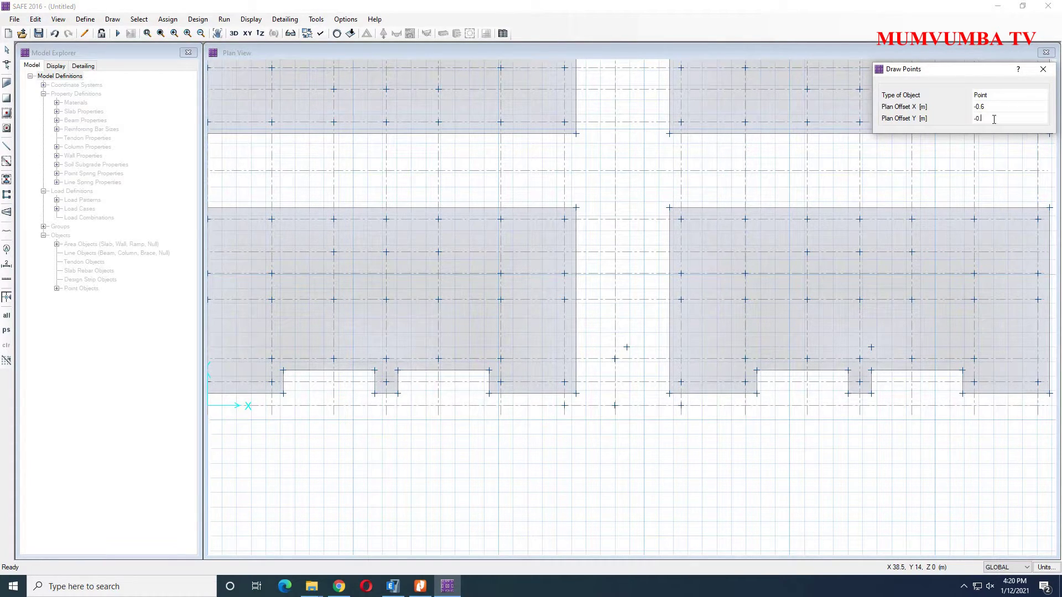
key(Return)
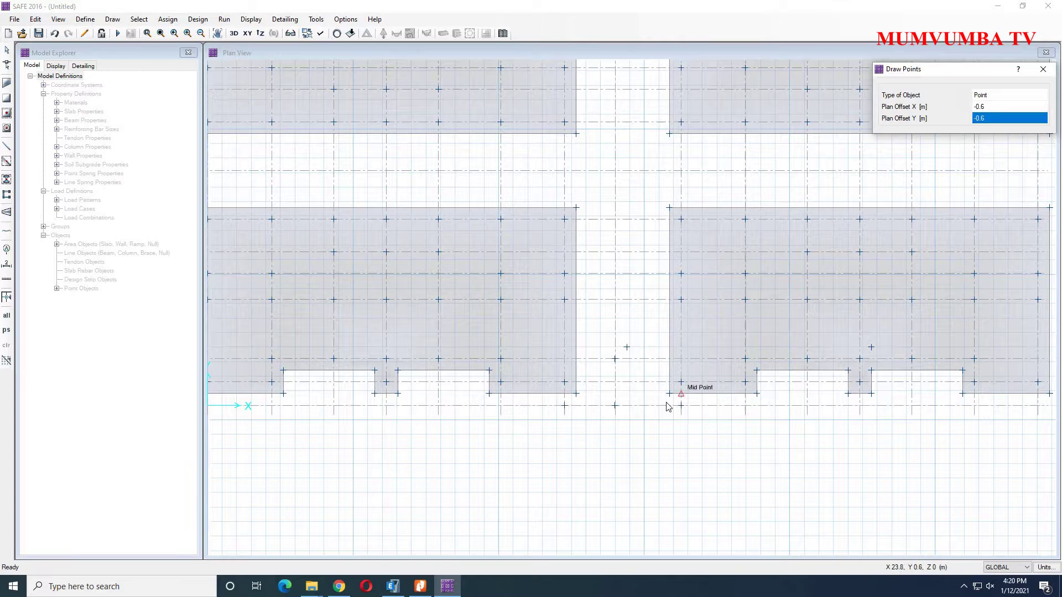
click(616, 407)
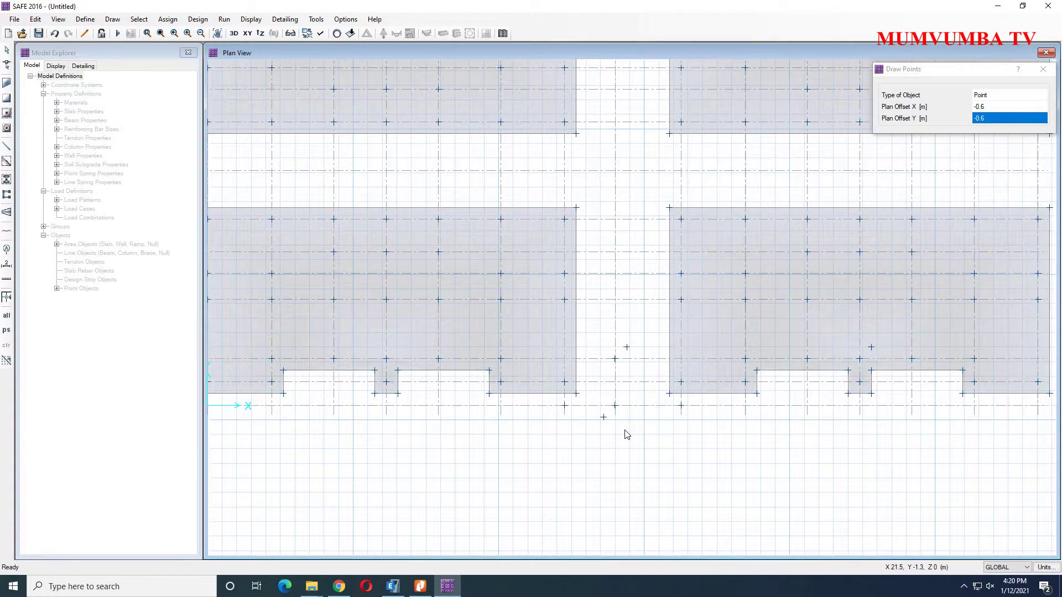
click(565, 407)
click(681, 406)
- Draw points with the same -0.6 m X and Y offsets from grid intersections H13 and H3
middle_drag(642, 320, 661, 343)
scroll(618, 279, up, 2)
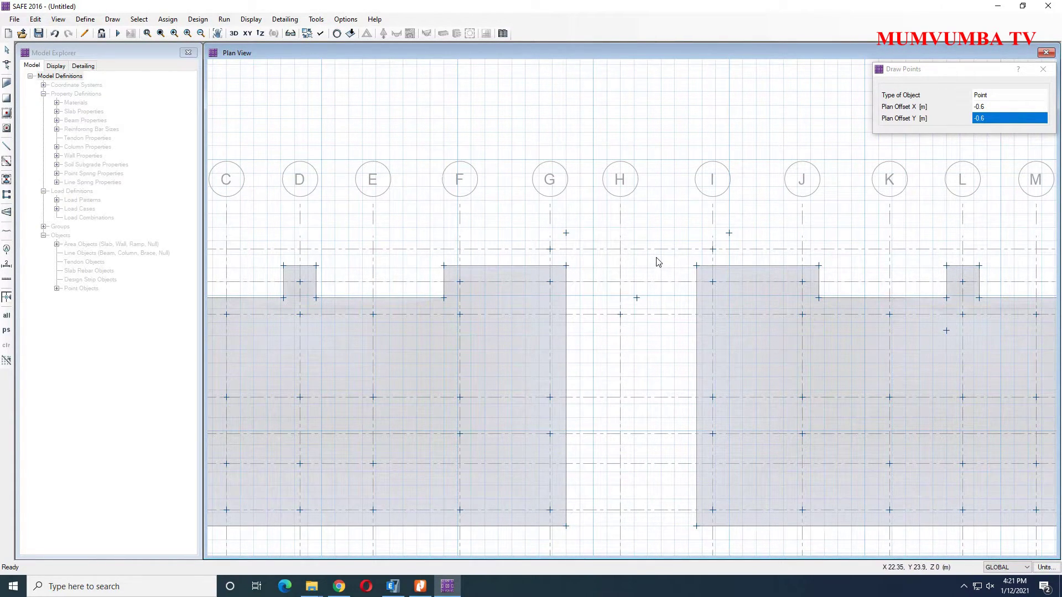
scroll(657, 261, down, 1)
middle_drag(650, 300, 684, 209)
middle_drag(666, 286, 695, 305)
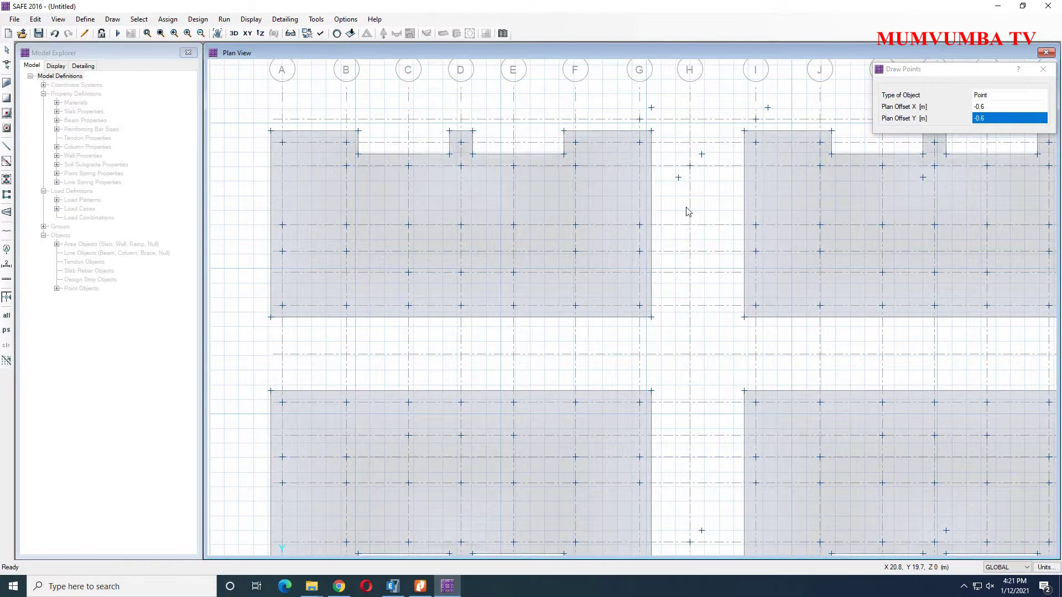
scroll(689, 216, down, 2)
middle_drag(694, 336, 640, 234)
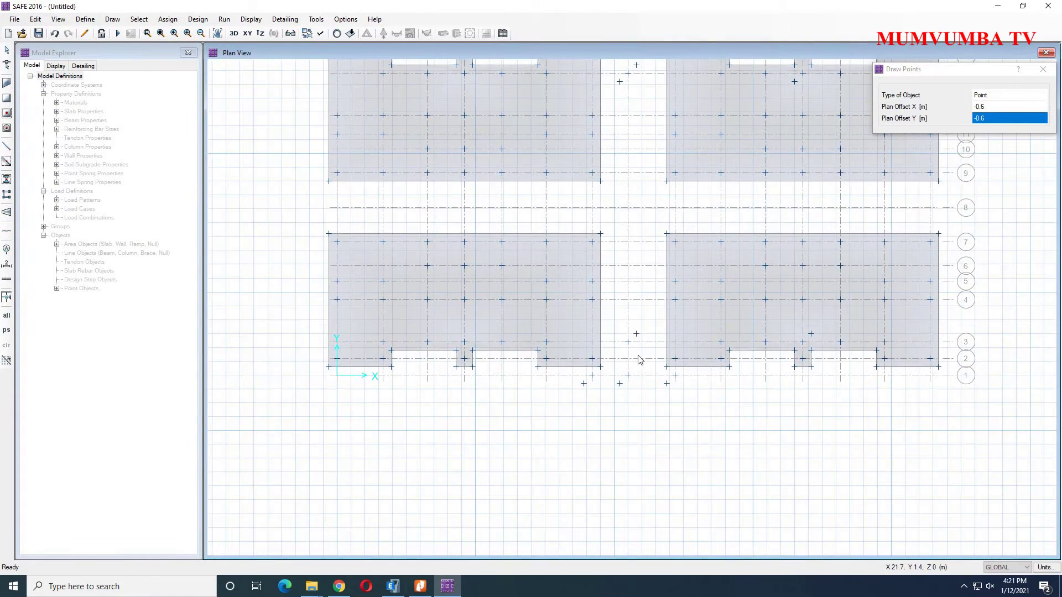
scroll(631, 353, up, 2)
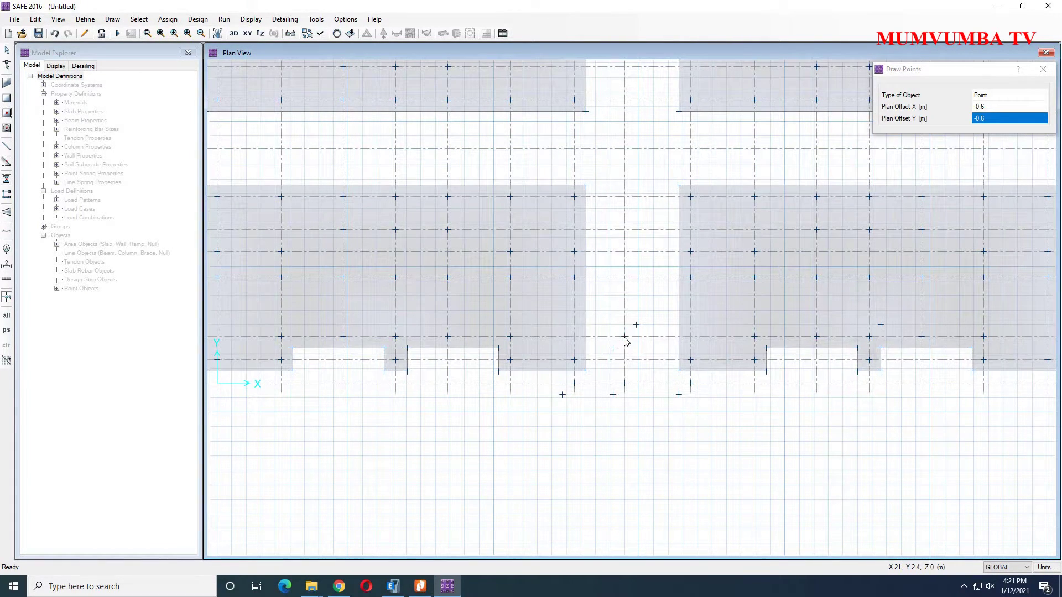
key(Escape)
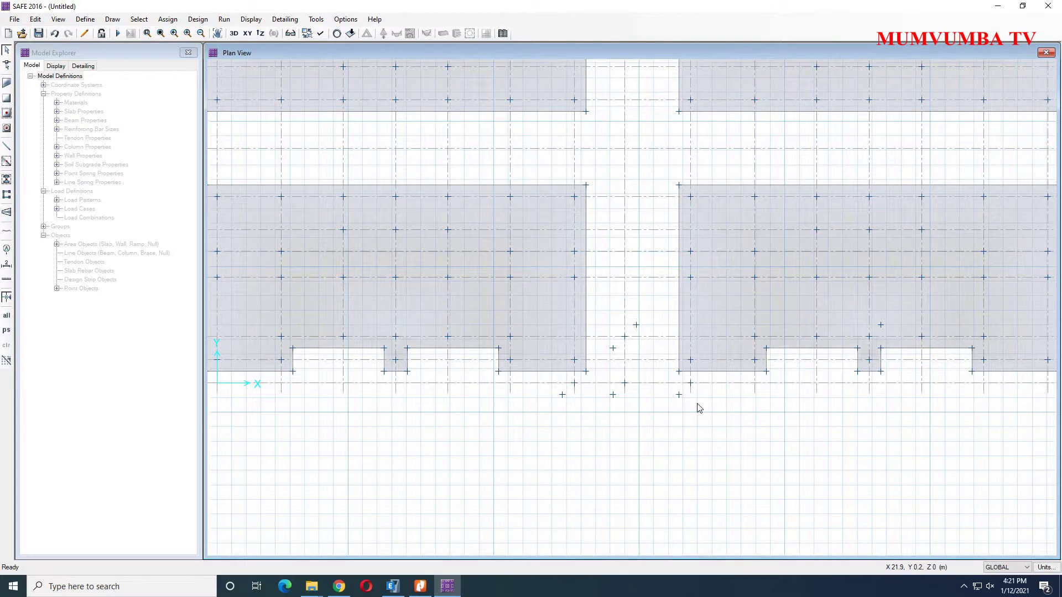
- Draw a rectangular RAFT: 550MM slab around G1, between the adjoining raft's corner near G2 and the offset point below G1
click(7, 98)
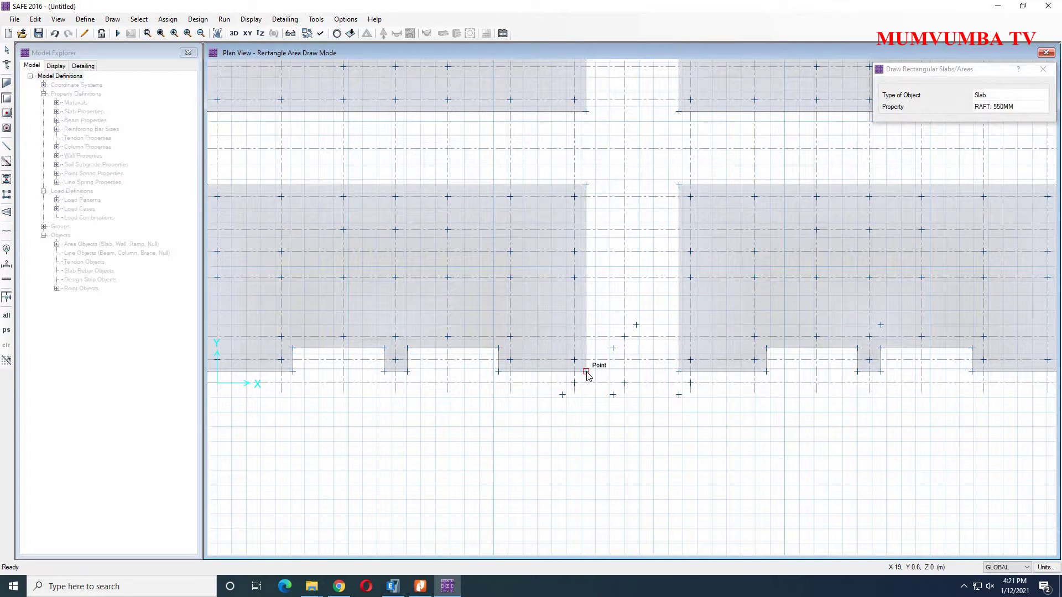
drag(562, 395, 562, 395)
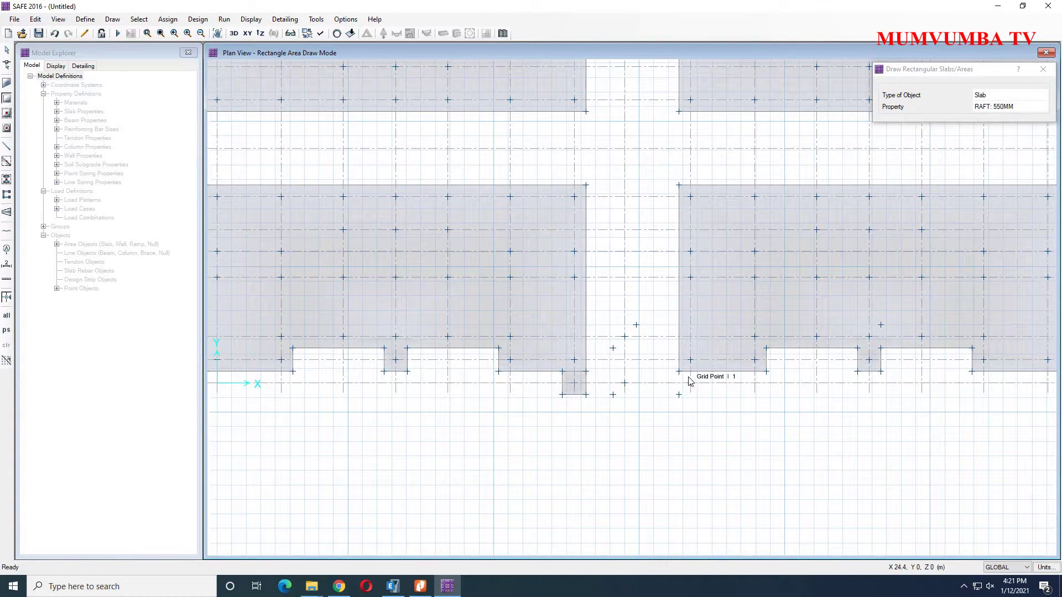
mouse_move(679, 395)
mouse_down()
mouse_move(699, 370)
mouse_move(679, 397)
mouse_up()
middle_drag(641, 265, 639, 413)
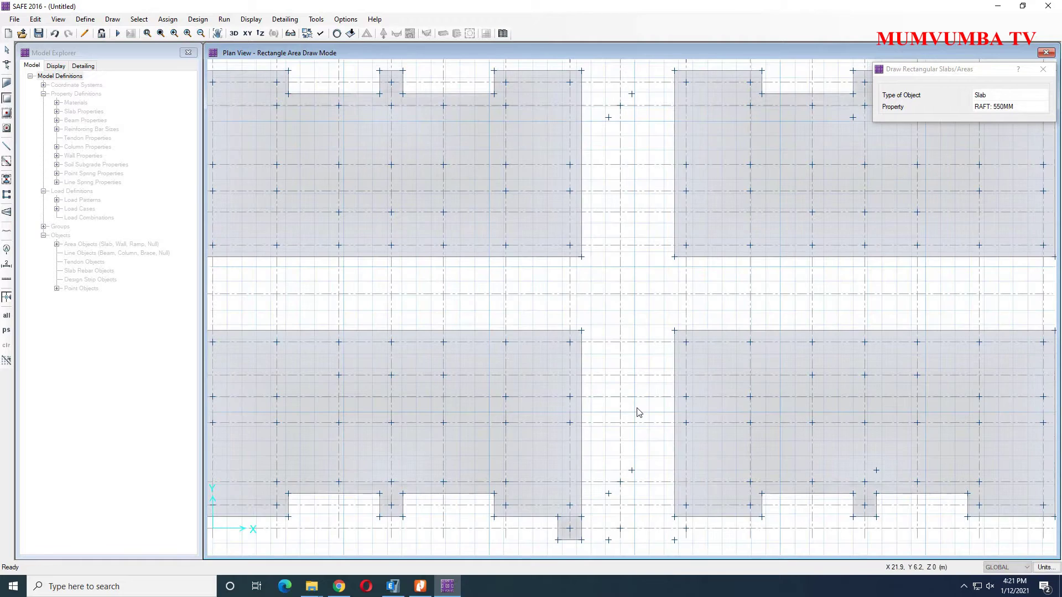
- Draw 1.2 m square slab areas with the RAFT: 550MM property around grid intersections H-3, H-13 and I-15
scroll(643, 375, down, 1)
scroll(650, 355, up, 1)
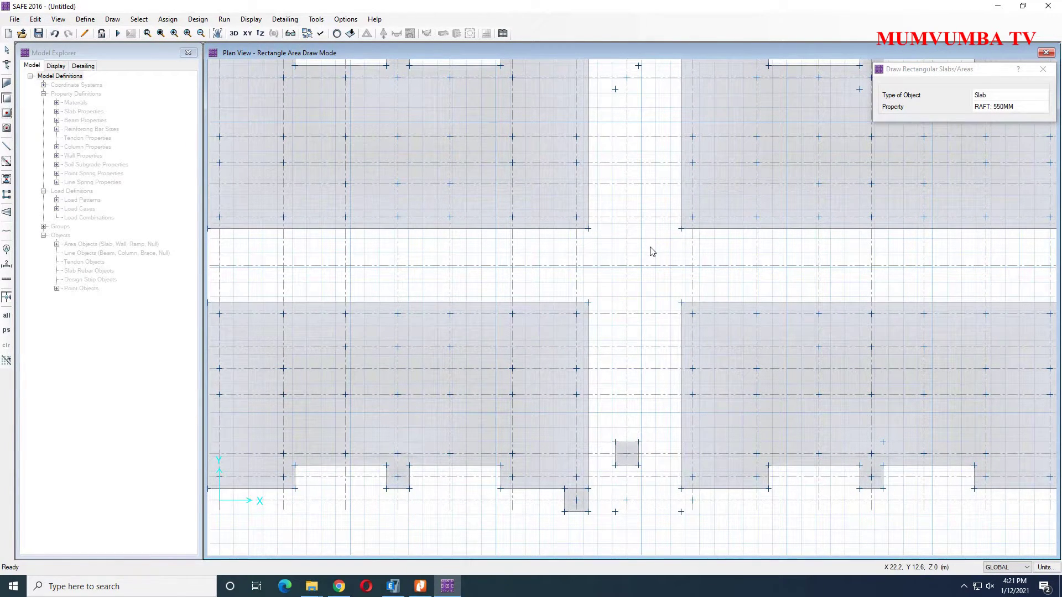
middle_drag(616, 462, 618, 497)
scroll(607, 310, up, 1)
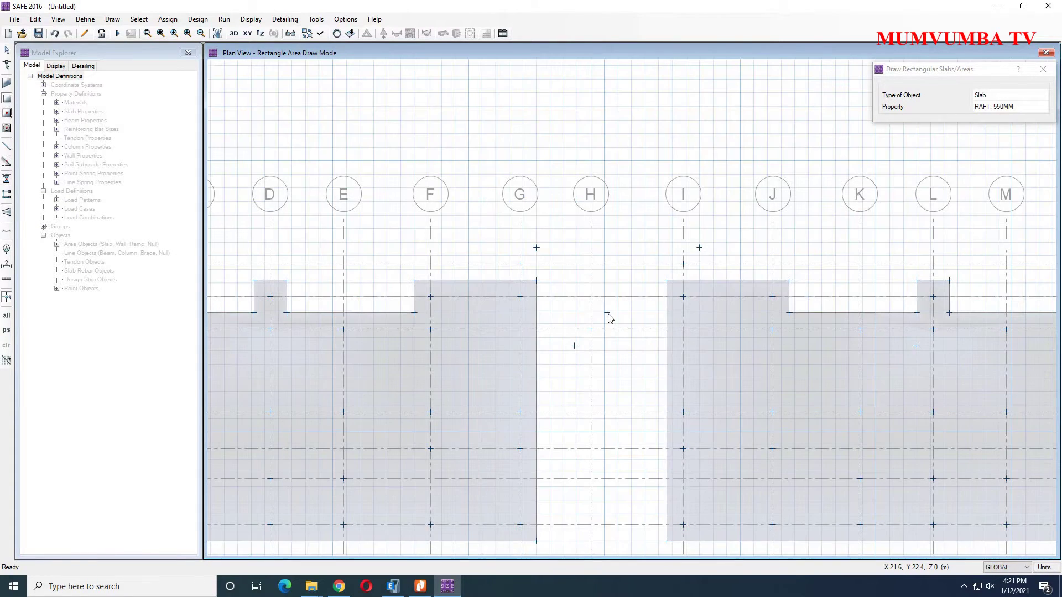
key(Escape)
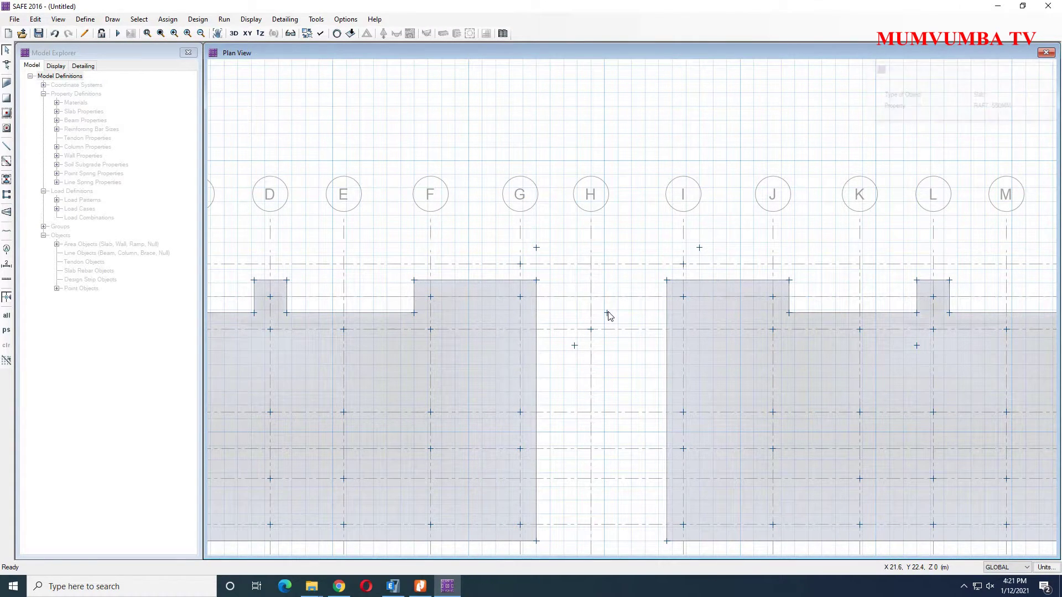
click(15, 98)
click(7, 99)
drag(608, 314, 574, 345)
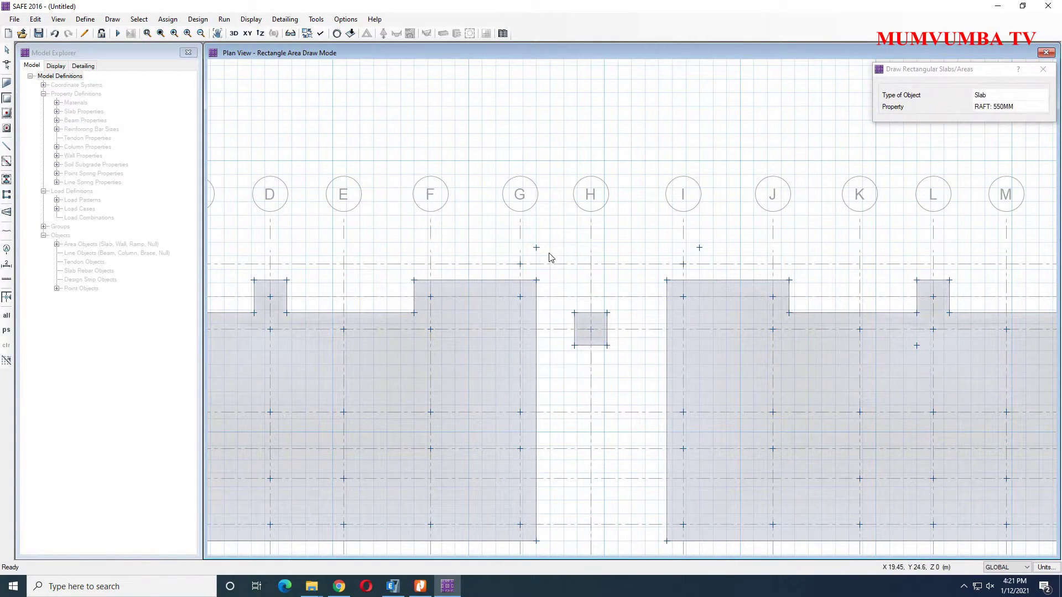
drag(667, 281, 700, 248)
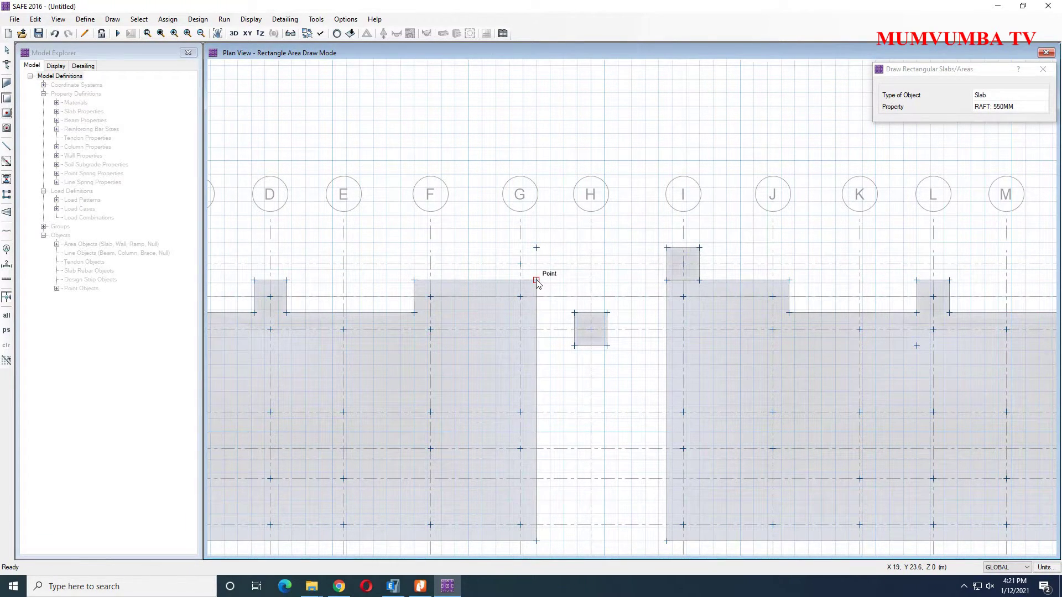
key(Escape)
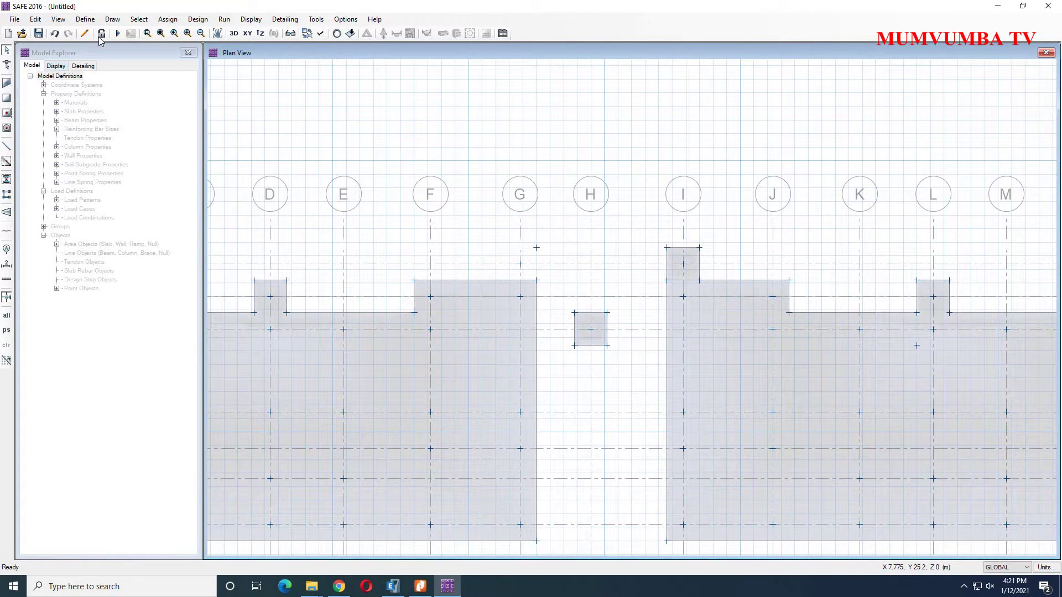
- Draw a point offset -0.6 m in X and -0.6 m in Y from grid intersection G-15
click(112, 19)
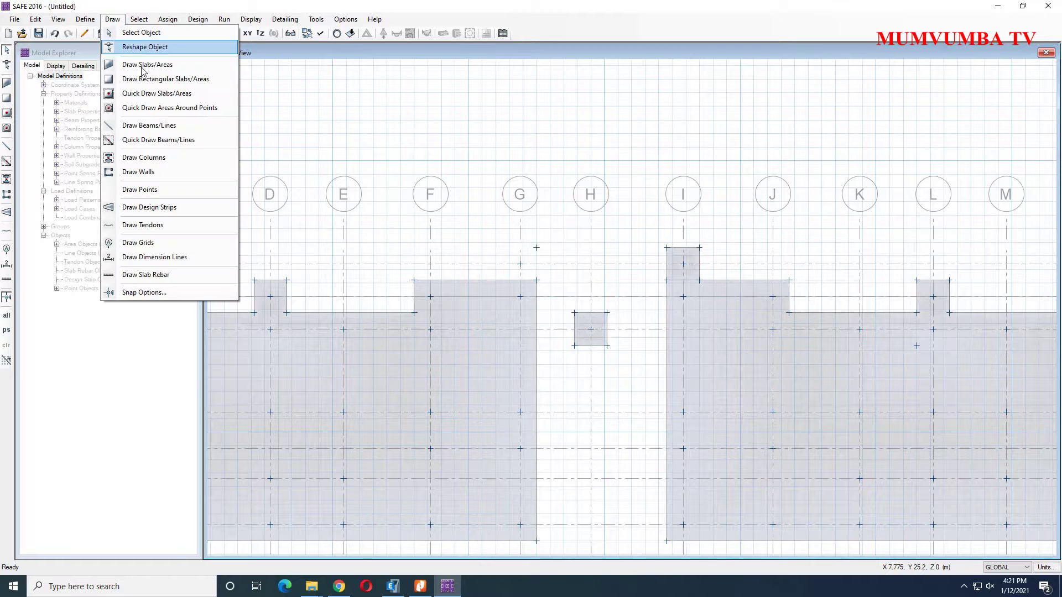
click(166, 190)
click(979, 109)
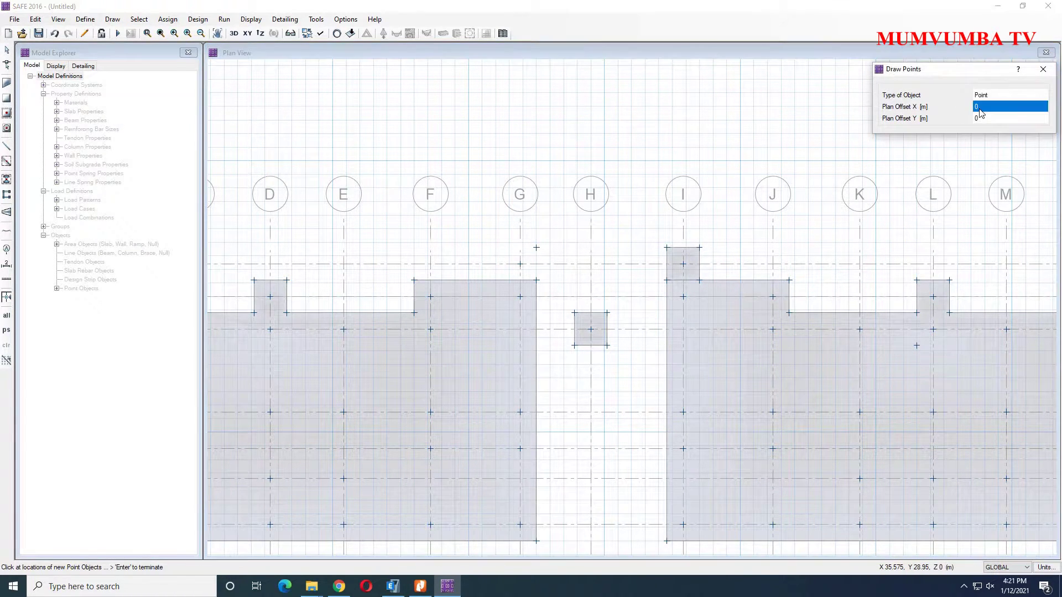
text(-0.6)
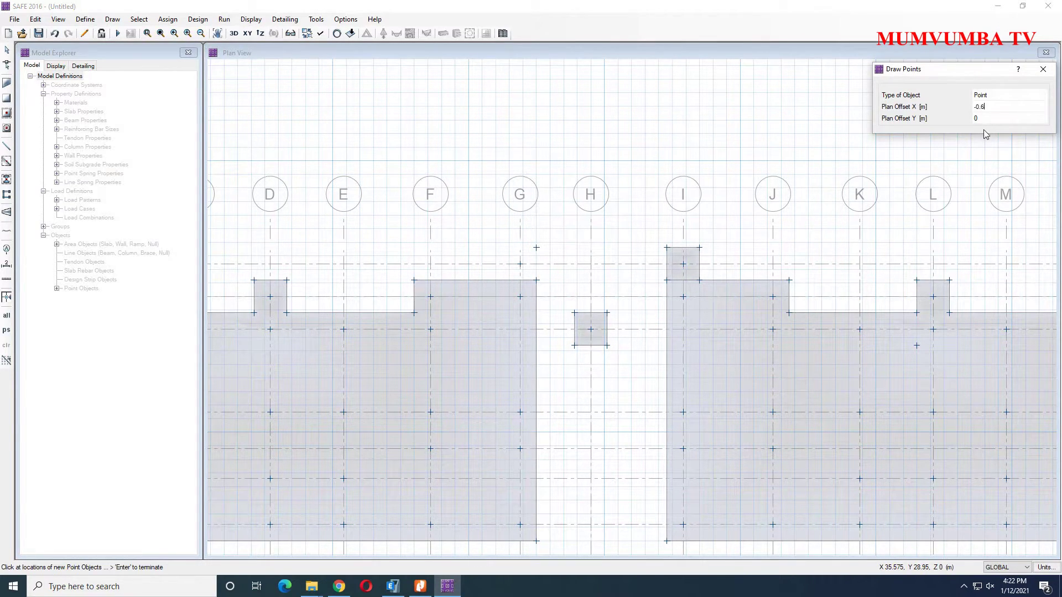
click(985, 119)
text(-0.6)
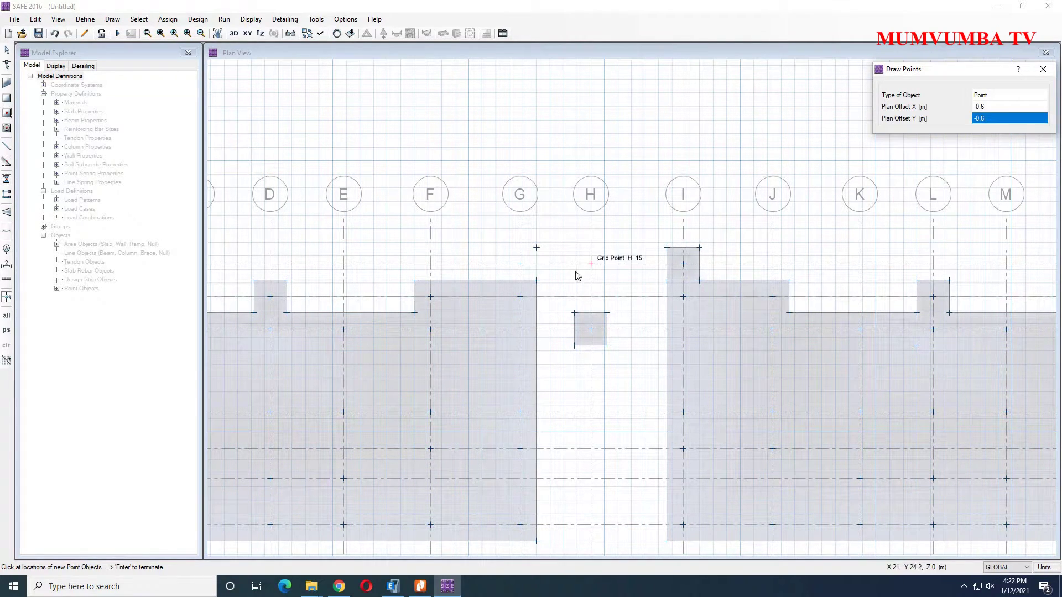
click(522, 268)
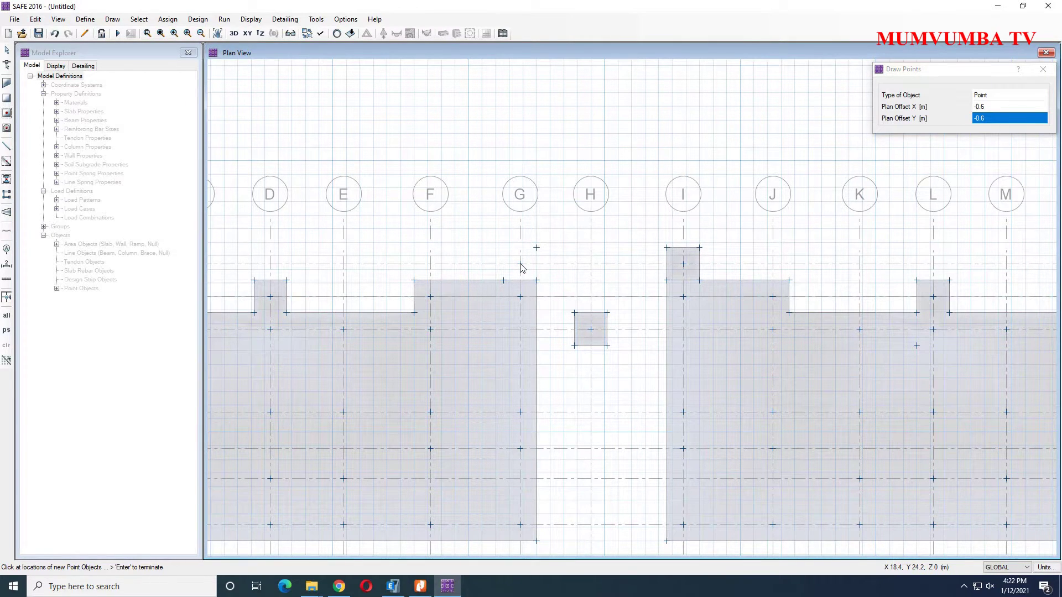
- Draw points offset 0.6 m in X and 0.6 m in Y from grid intersections H-1 and I-1
scroll(523, 270, down, 1)
middle_drag(706, 334, 669, 297)
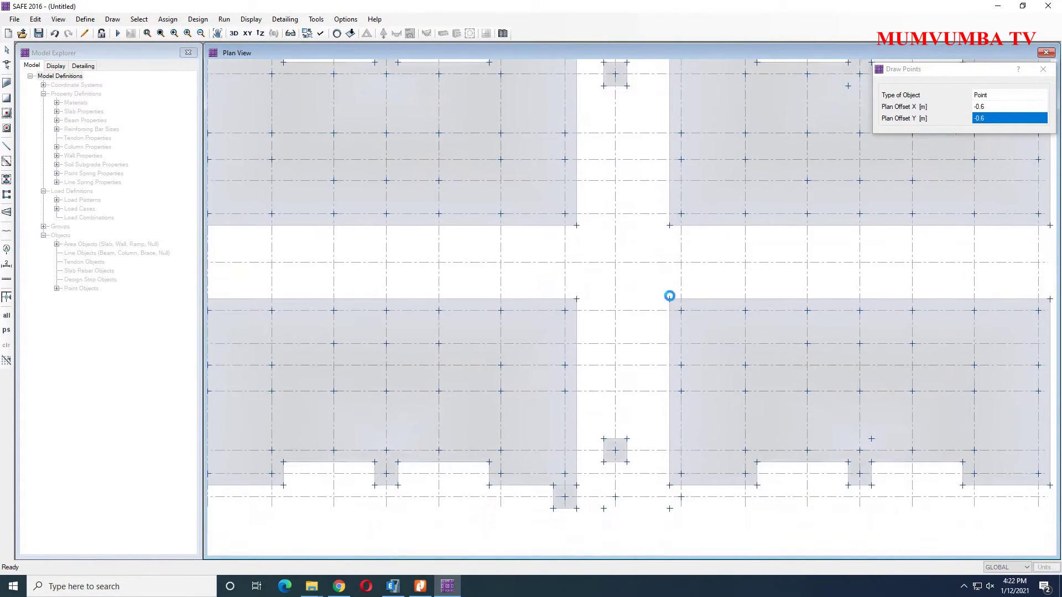
middle_drag(652, 401, 669, 313)
scroll(671, 356, up, 1)
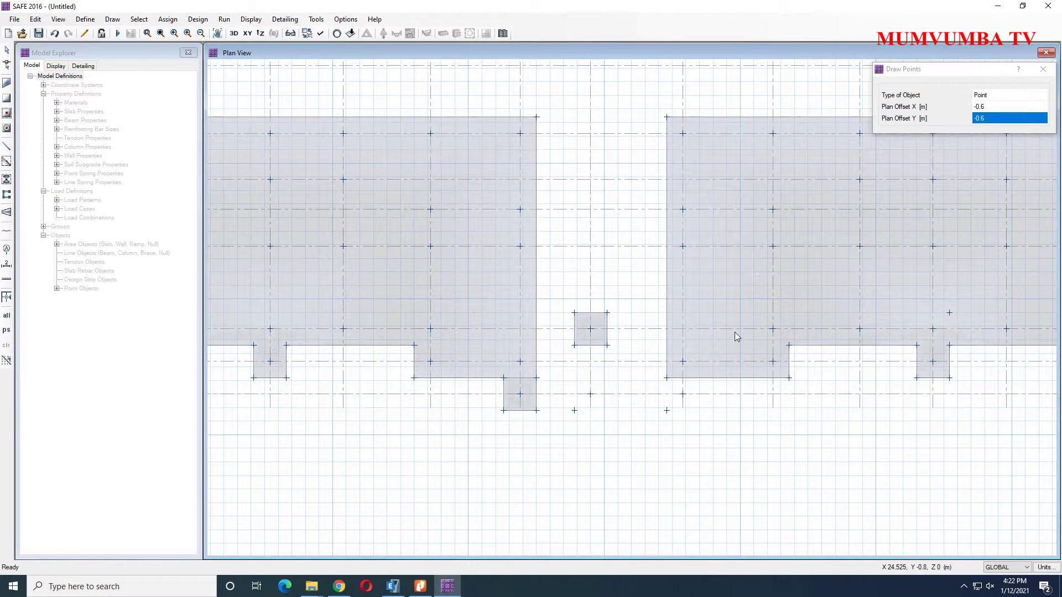
click(988, 109)
text(0)
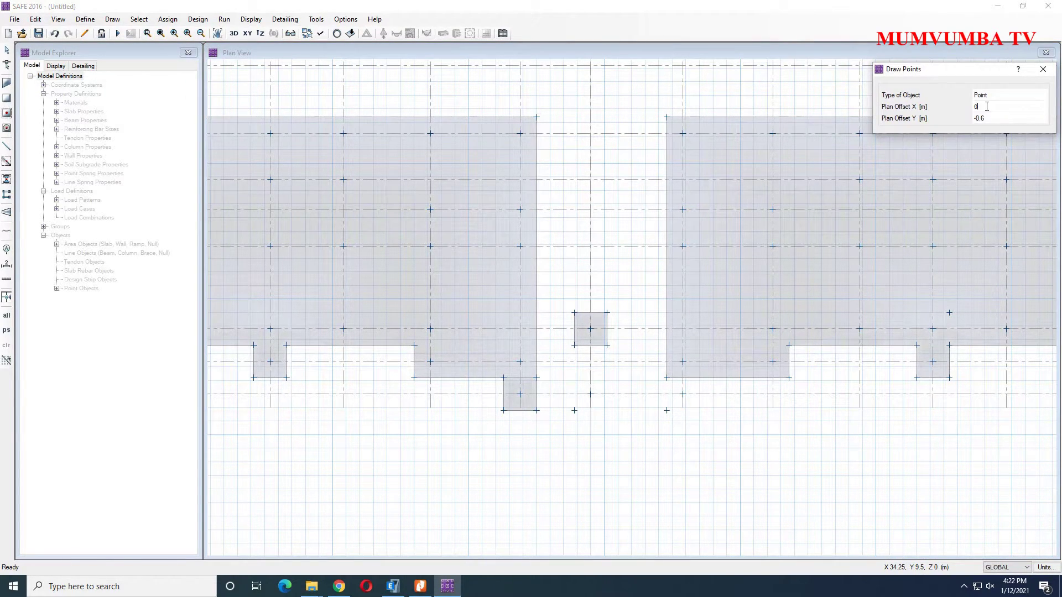
click(1014, 120)
text(0)
click(684, 395)
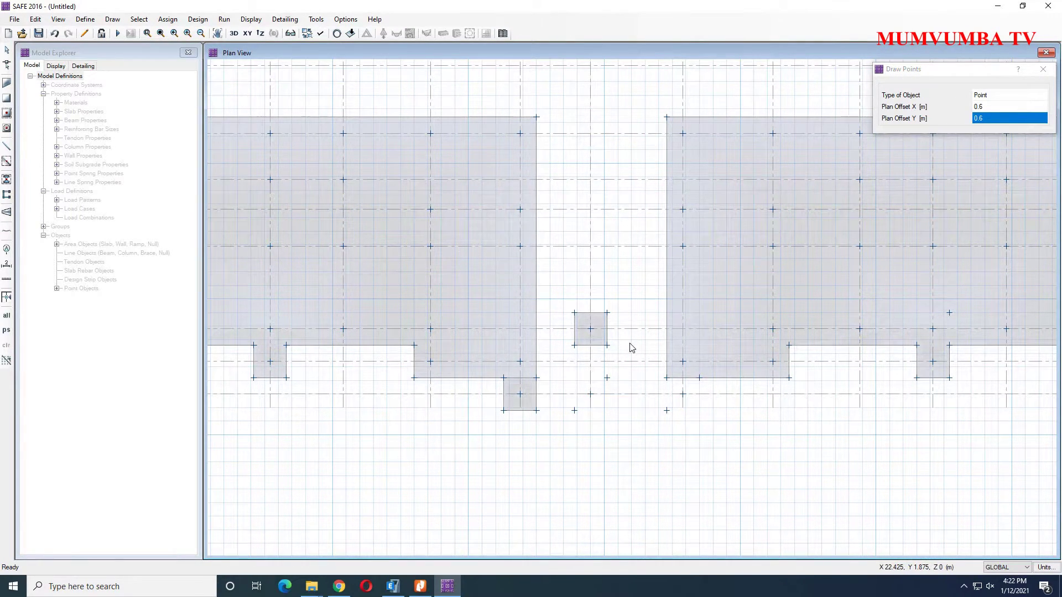
scroll(632, 347, down, 2)
mouse_move(623, 268)
middle_down()
mouse_move(633, 223)
mouse_move(621, 287)
middle_up()
key(Escape)
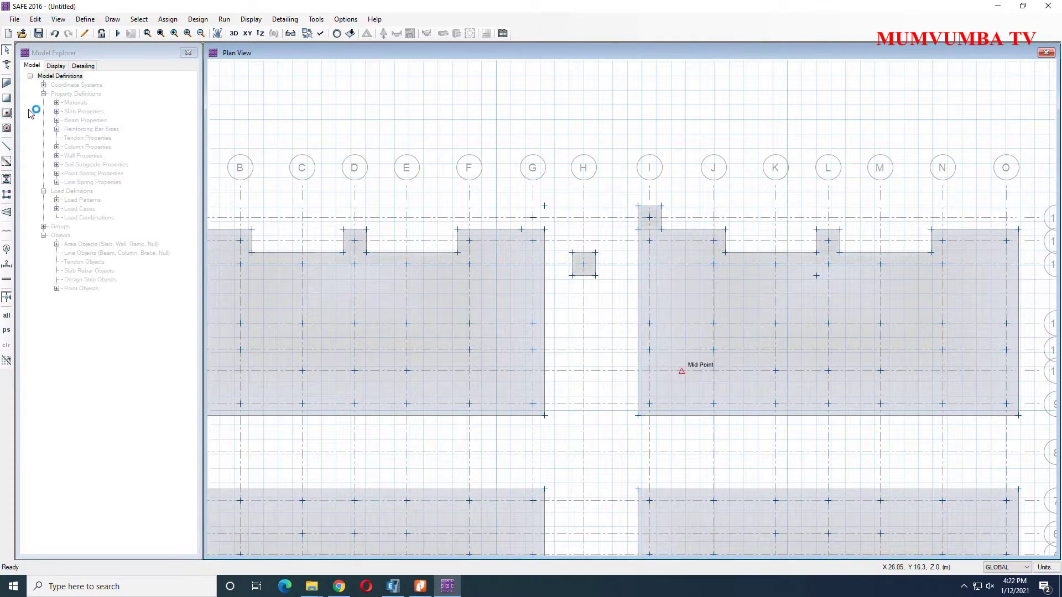
- Draw square RAFT: 550MM slab areas between the offset corner points around grid intersections G-15, H-1 and I-1
click(7, 99)
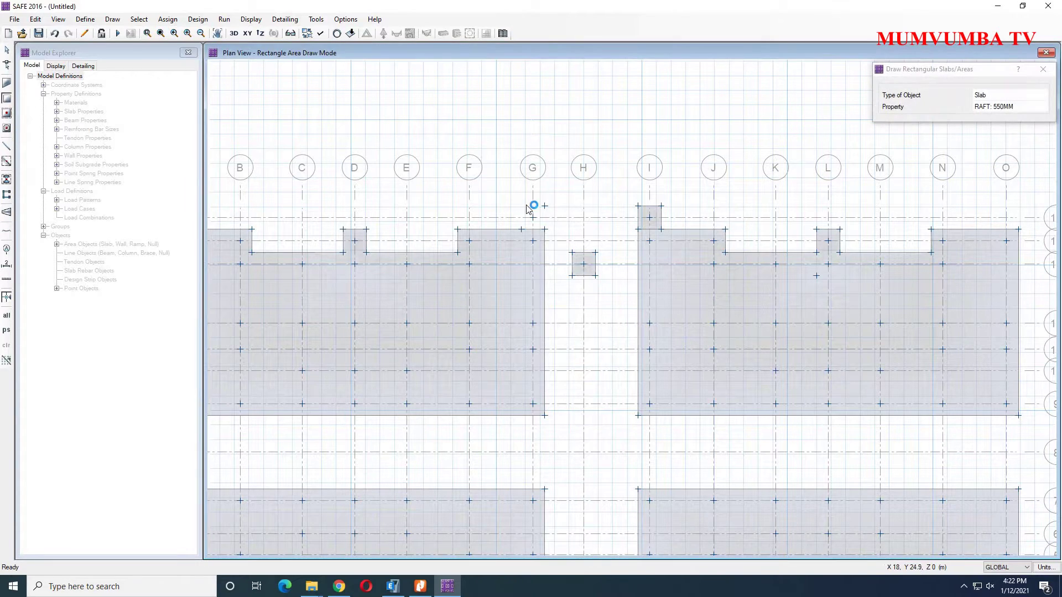
drag(546, 207, 521, 229)
scroll(558, 313, down, 2)
middle_drag(557, 313, 569, 122)
scroll(567, 361, up, 3)
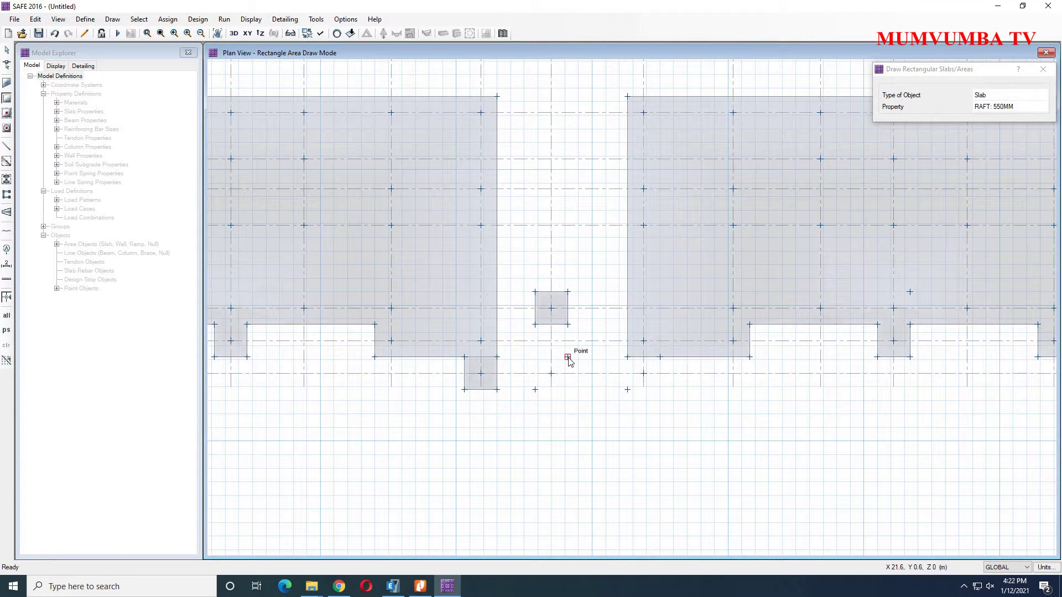
drag(569, 357, 535, 390)
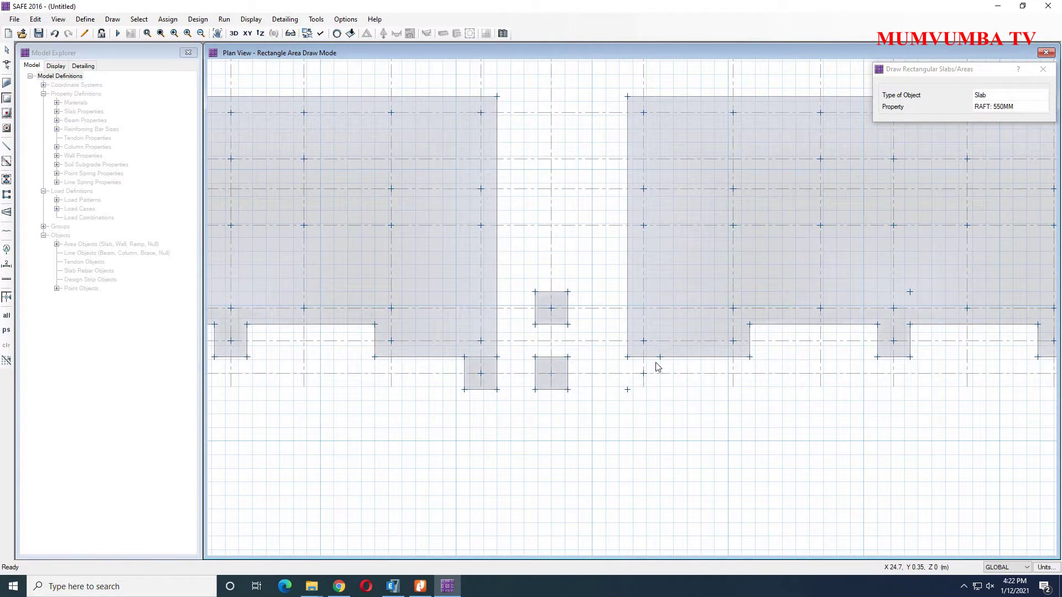
drag(662, 359, 627, 390)
key(Escape)
- Merge the small square slab at grid intersection G-1 with the adjoining large raft area in the lower-left of the plan
click(493, 369)
click(462, 327)
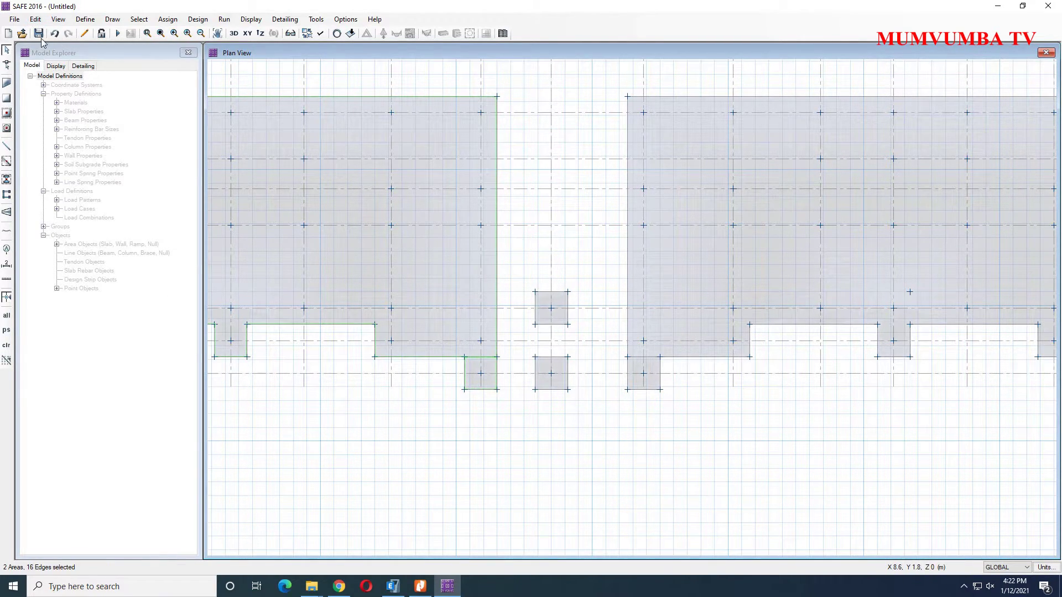
click(36, 20)
mouse_move(146, 243)
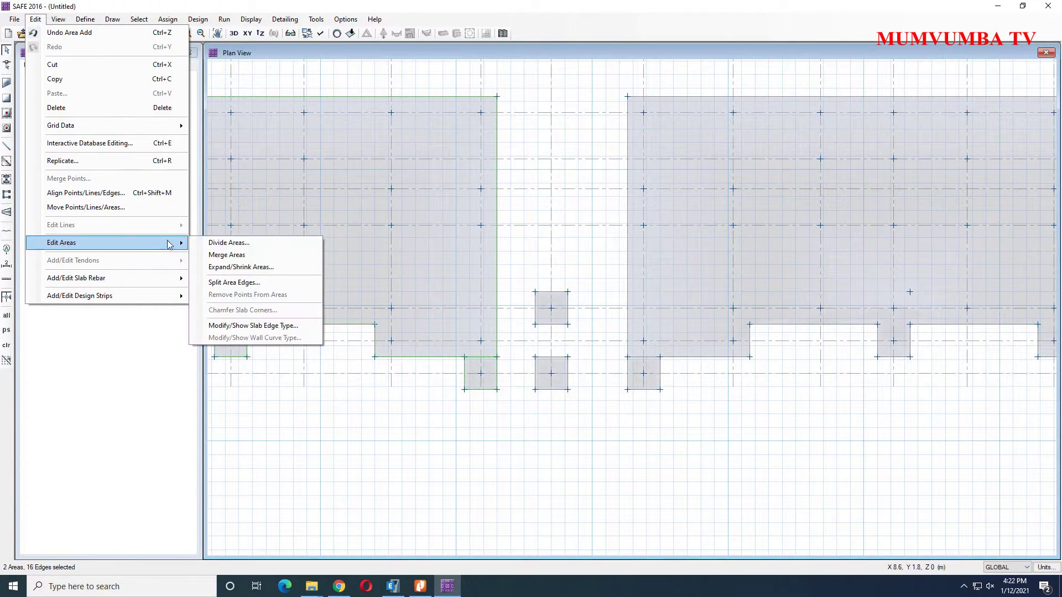
click(230, 254)
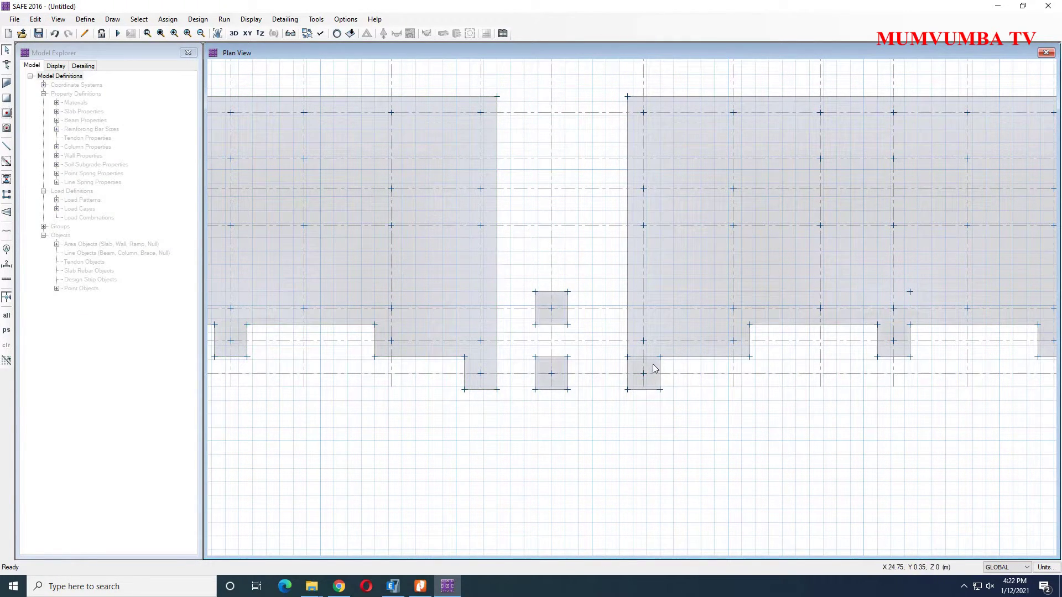
- Merge the small square slab at grid intersection I-1 with the adjoining large raft area in the lower-right of the plan
click(676, 319)
click(630, 374)
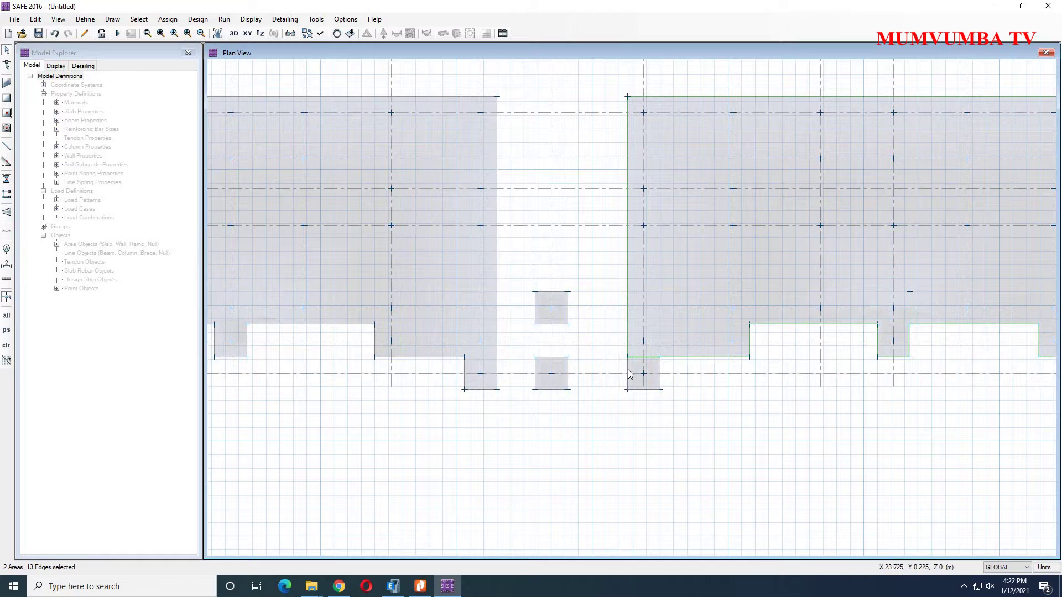
click(635, 374)
click(34, 18)
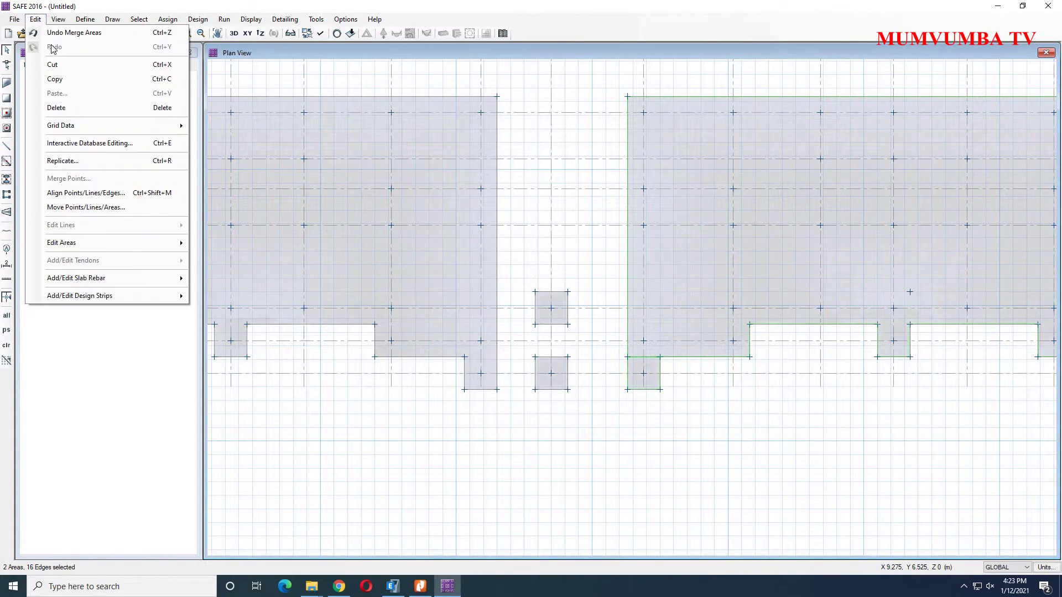
mouse_move(150, 248)
click(225, 255)
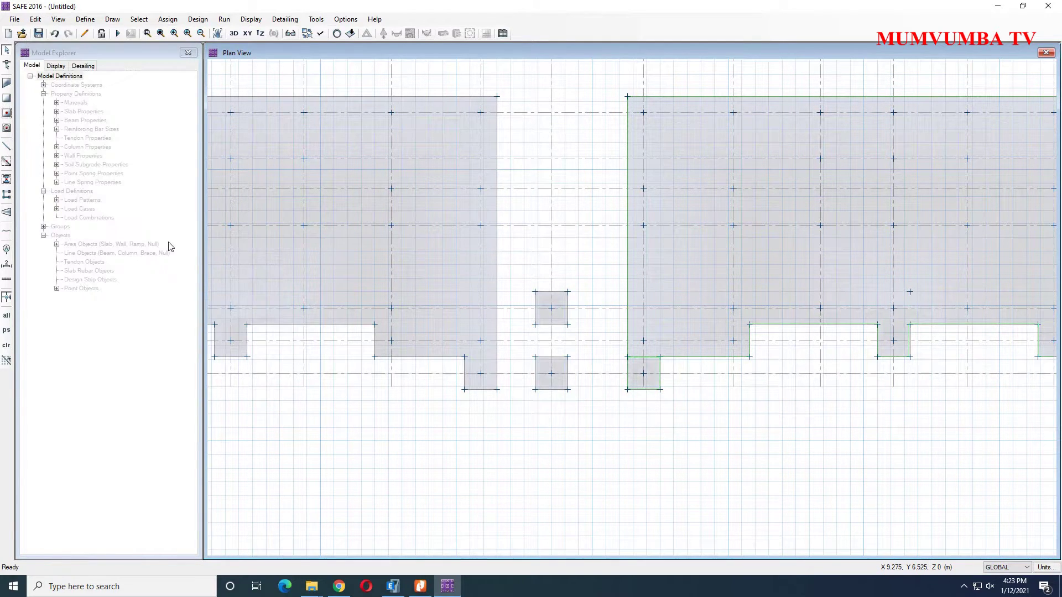
- Merge the small square slab at grid intersection I-15 with the adjoining large raft area in the upper-right of the plan
scroll(593, 304, down, 2)
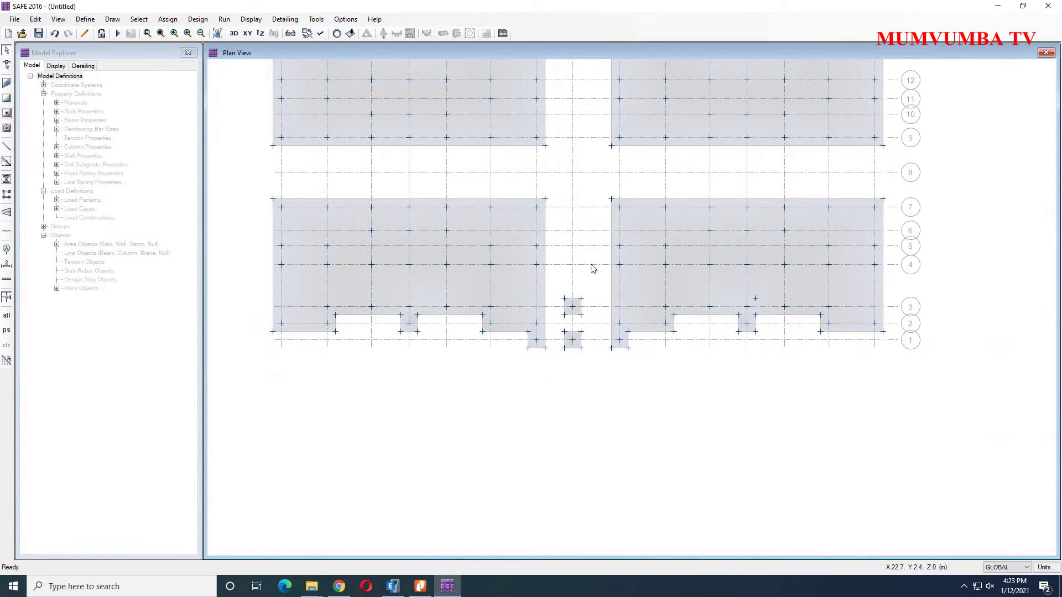
middle_drag(576, 197, 599, 293)
scroll(623, 222, up, 3)
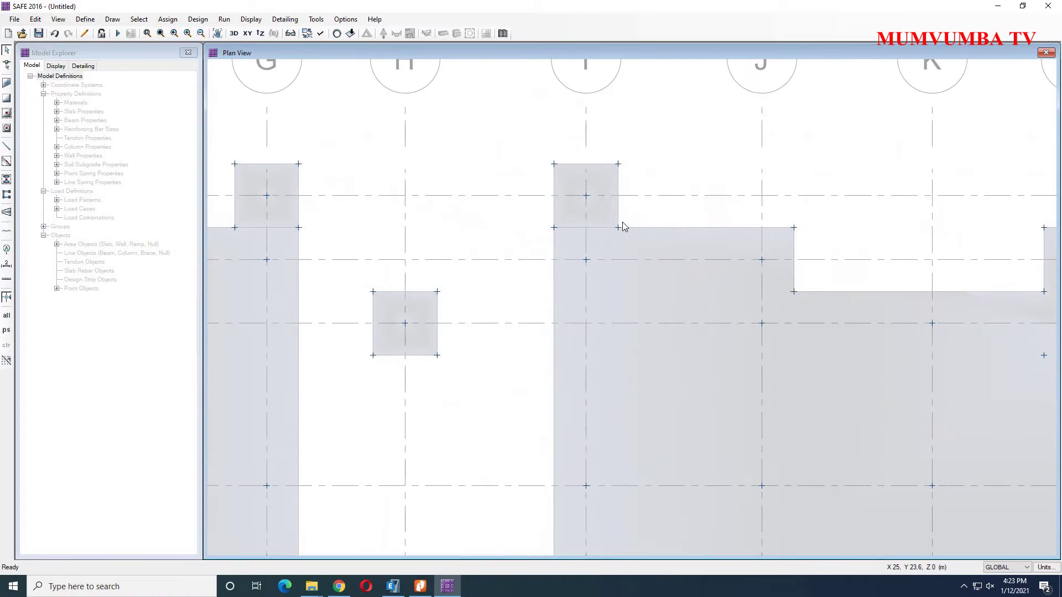
click(606, 241)
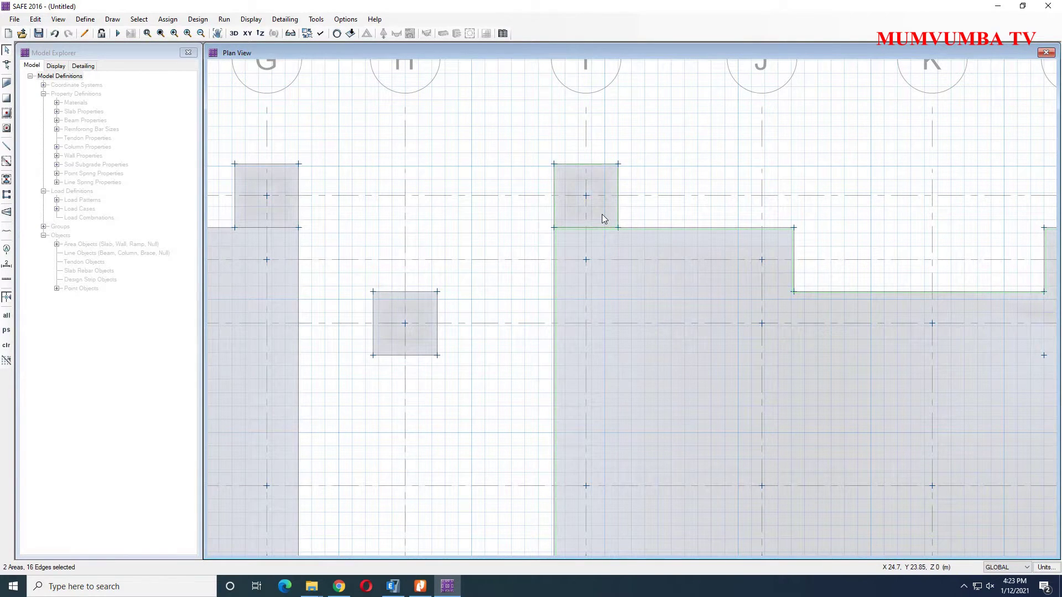
click(36, 20)
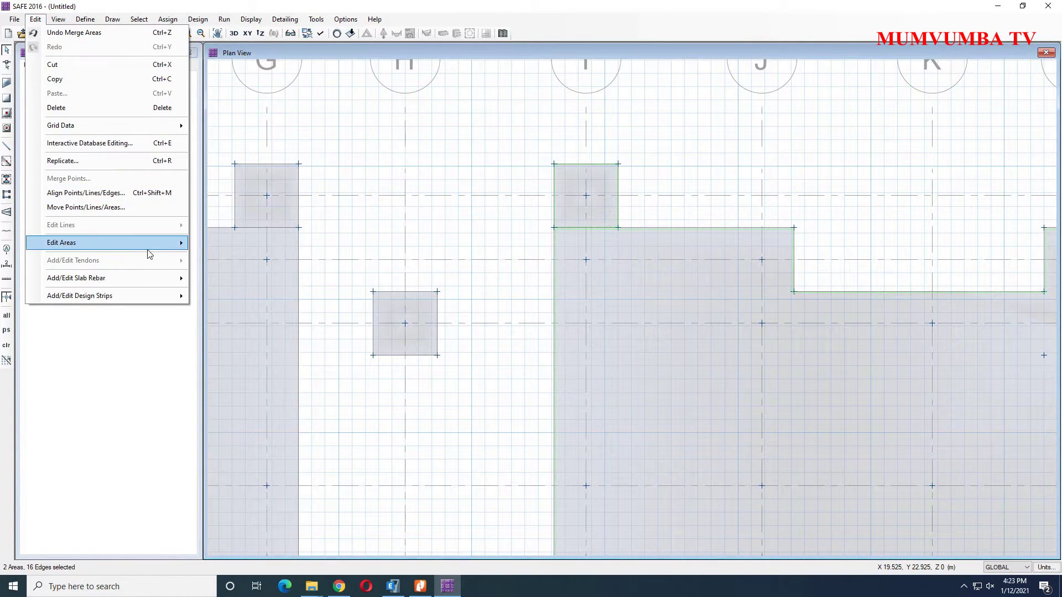
mouse_move(165, 244)
click(231, 255)
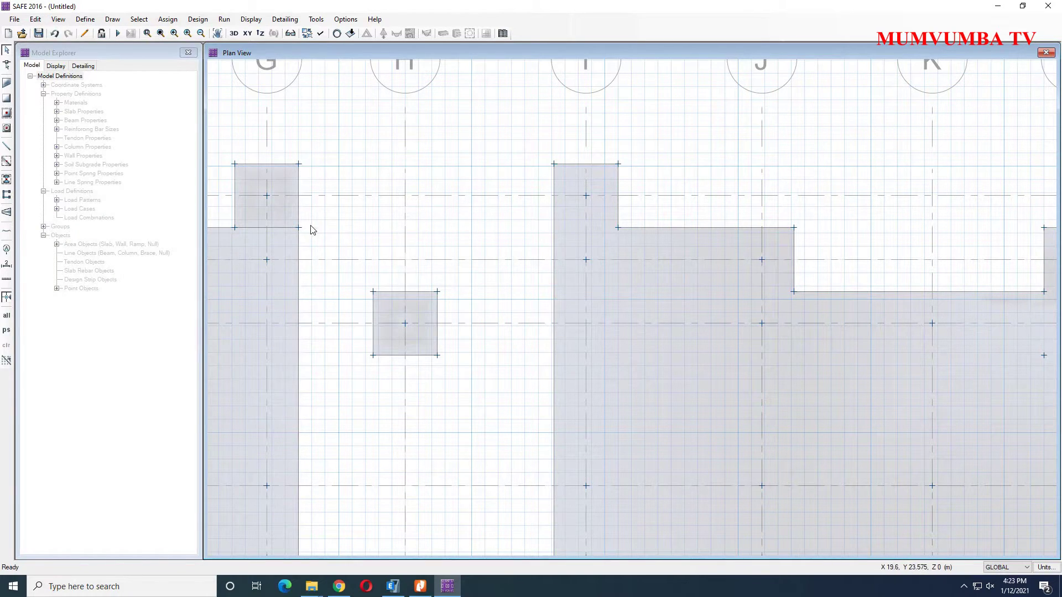
- Merge the small square slab at grid intersection G-15 with the adjoining large raft area in the upper-left of the plan
click(284, 221)
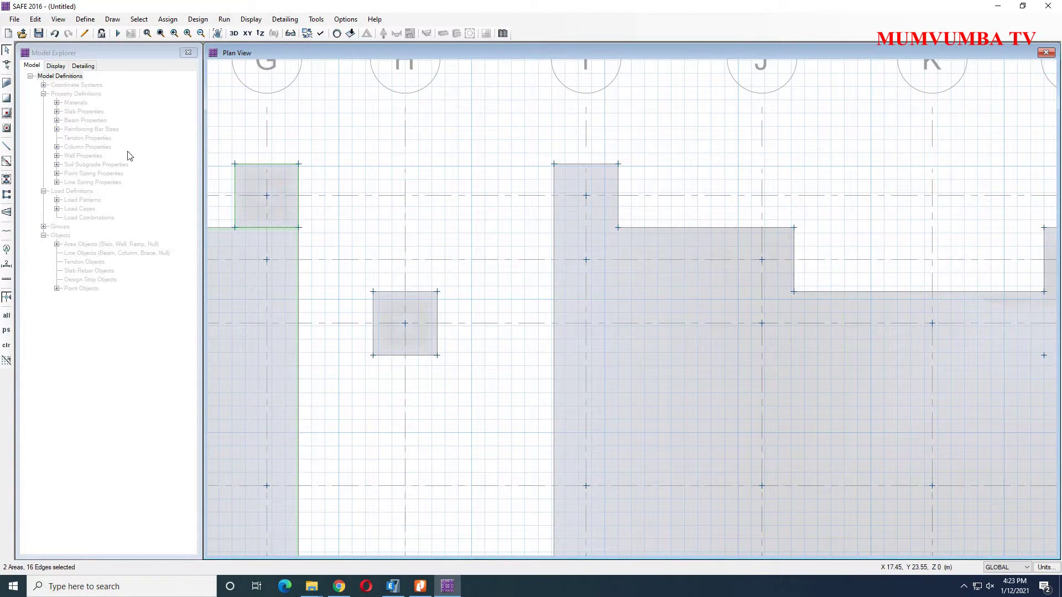
click(35, 19)
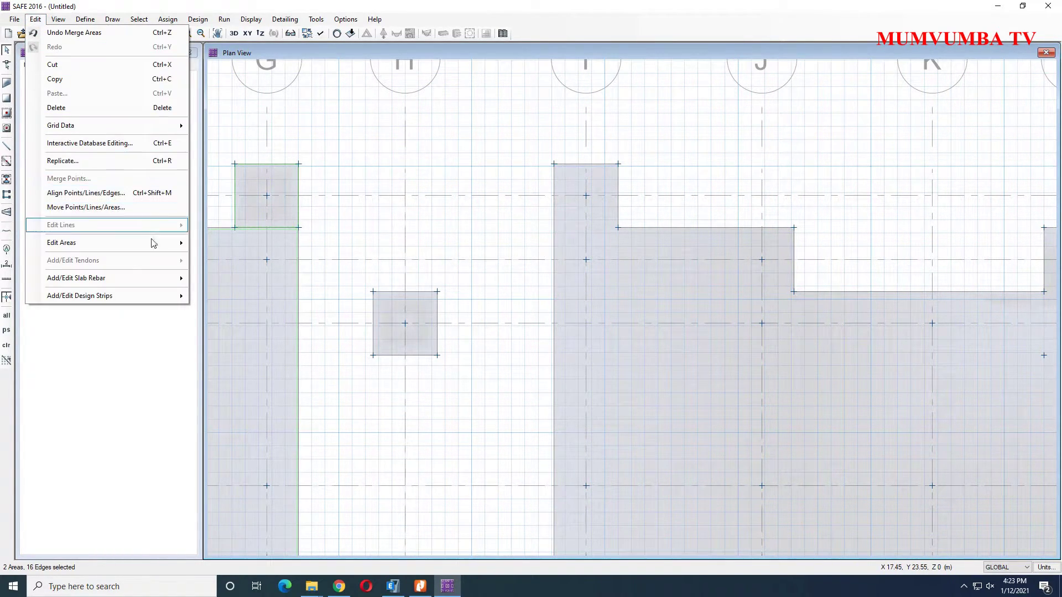
mouse_move(166, 249)
click(227, 255)
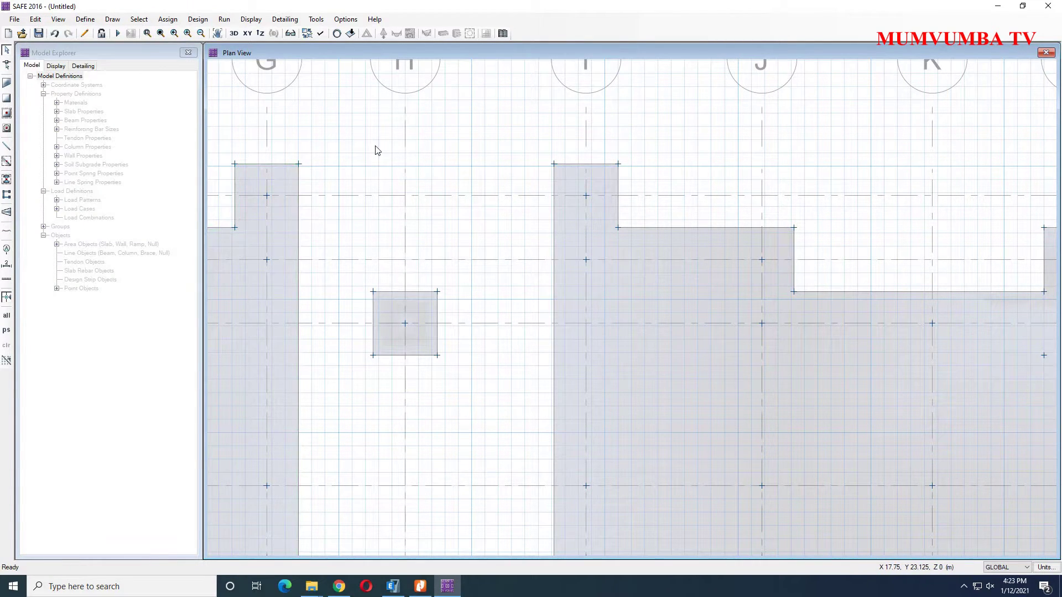
scroll(479, 296, down, 3)
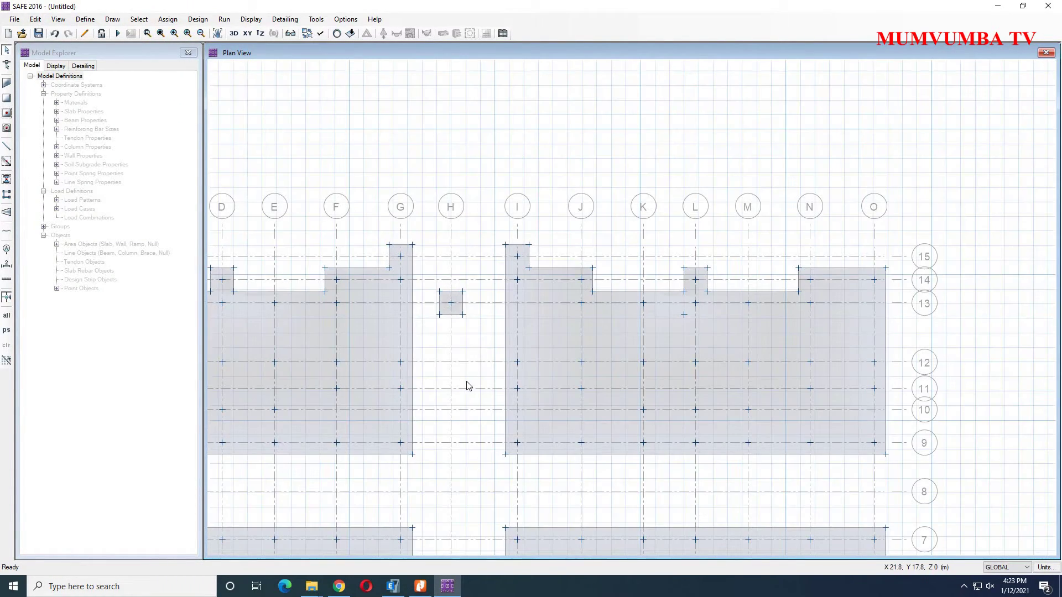
middle_drag(468, 385, 515, 170)
scroll(515, 166, down, 2)
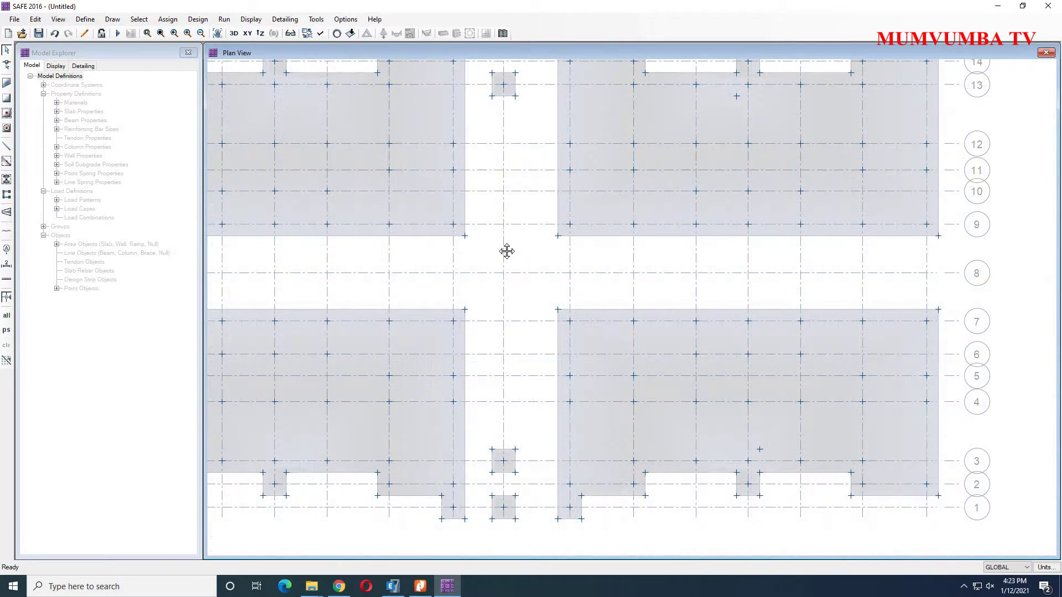
scroll(506, 249, up, 2)
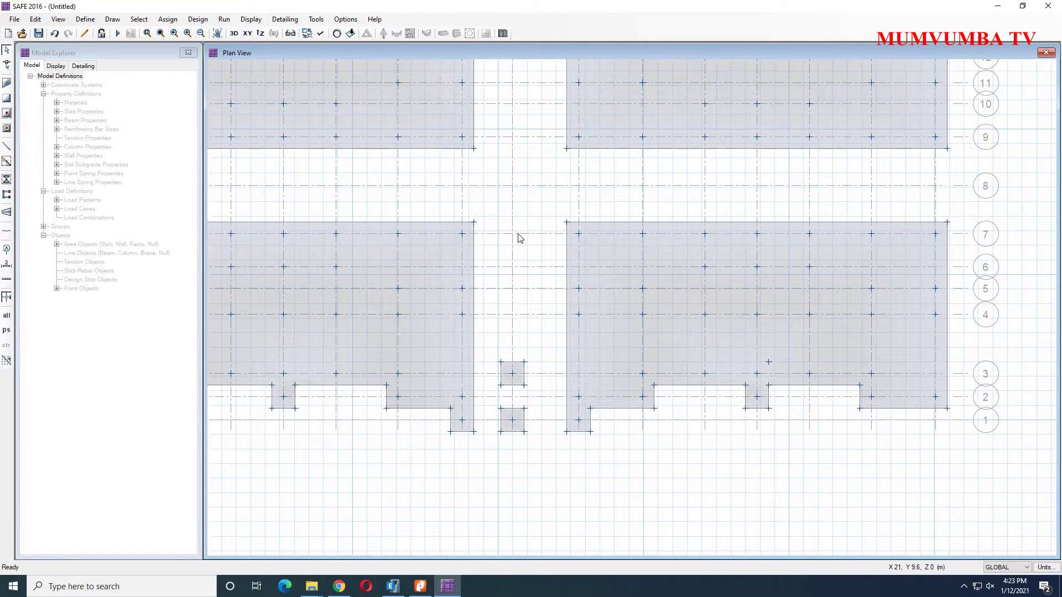
scroll(513, 416, up, 2)
scroll(505, 410, down, 3)
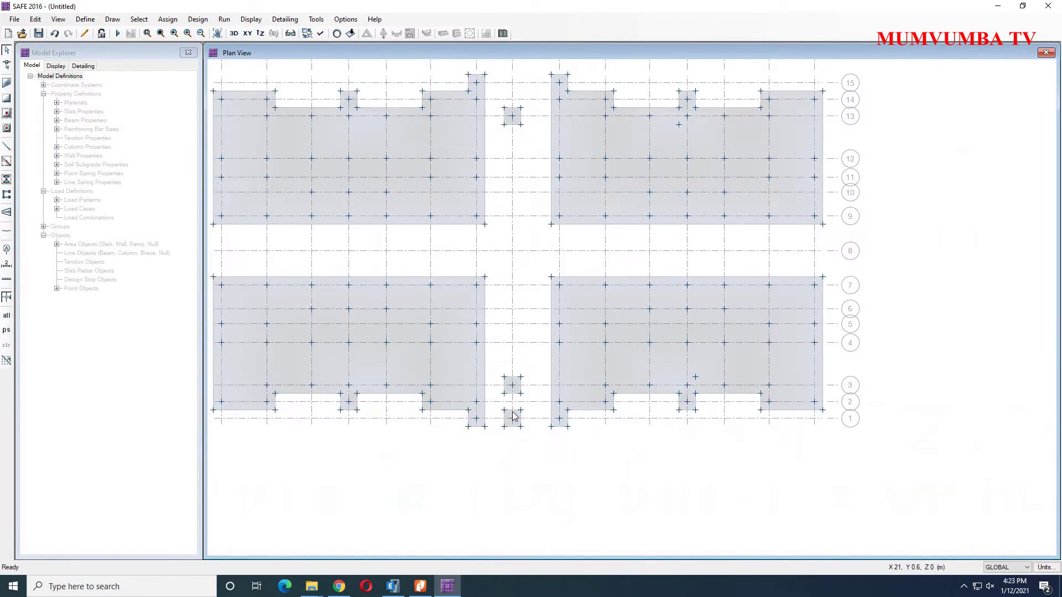
scroll(600, 306, up, 1)
scroll(605, 299, down, 1)
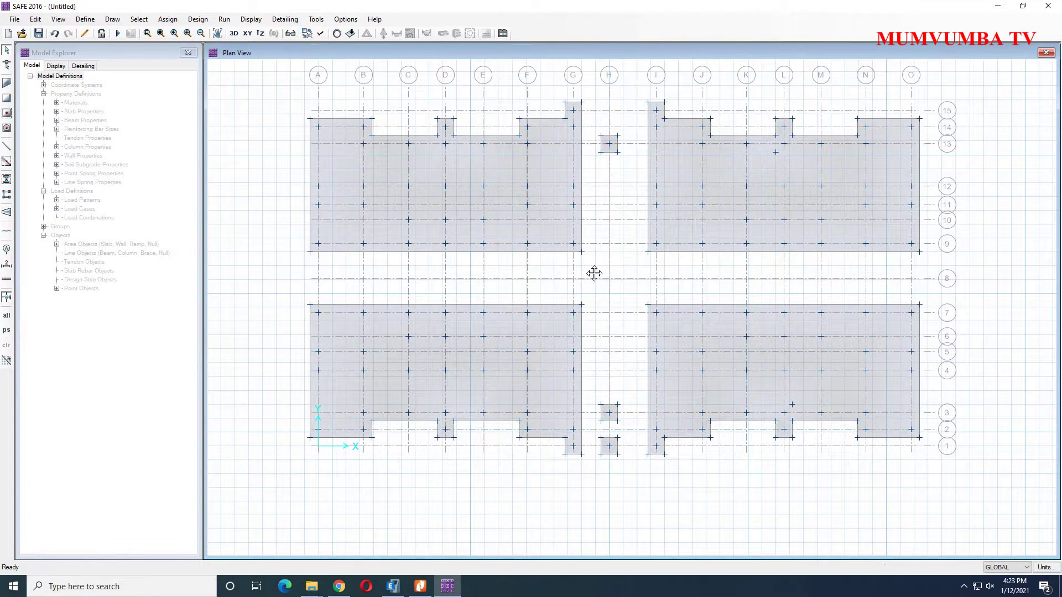
scroll(570, 202, up, 1)
scroll(565, 194, down, 1)
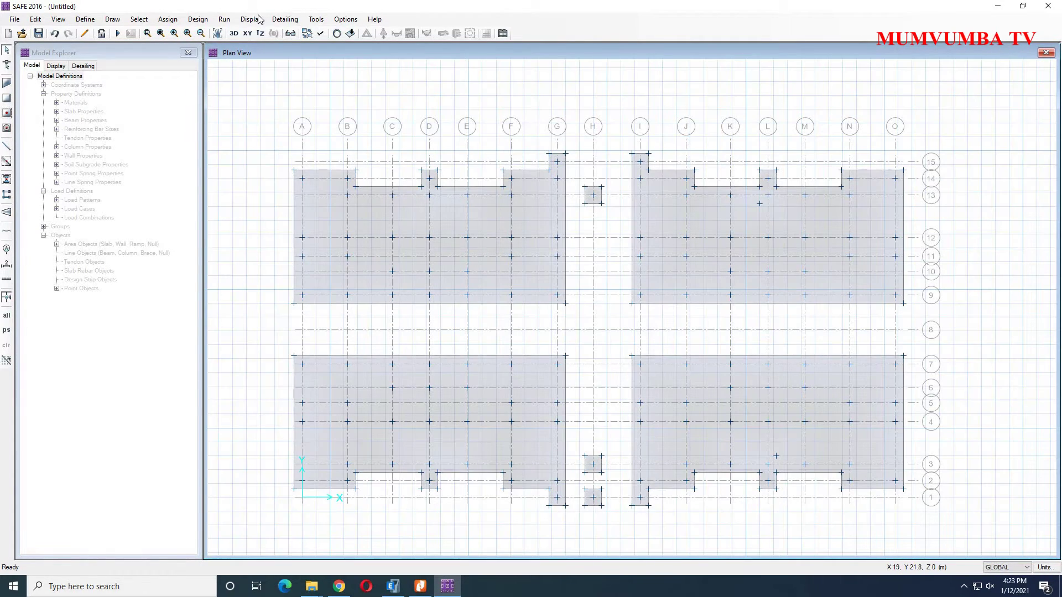
- Display the point loads of the Normal Masonry Walls_ABOVE load pattern on the plan
click(251, 19)
click(280, 51)
click(523, 201)
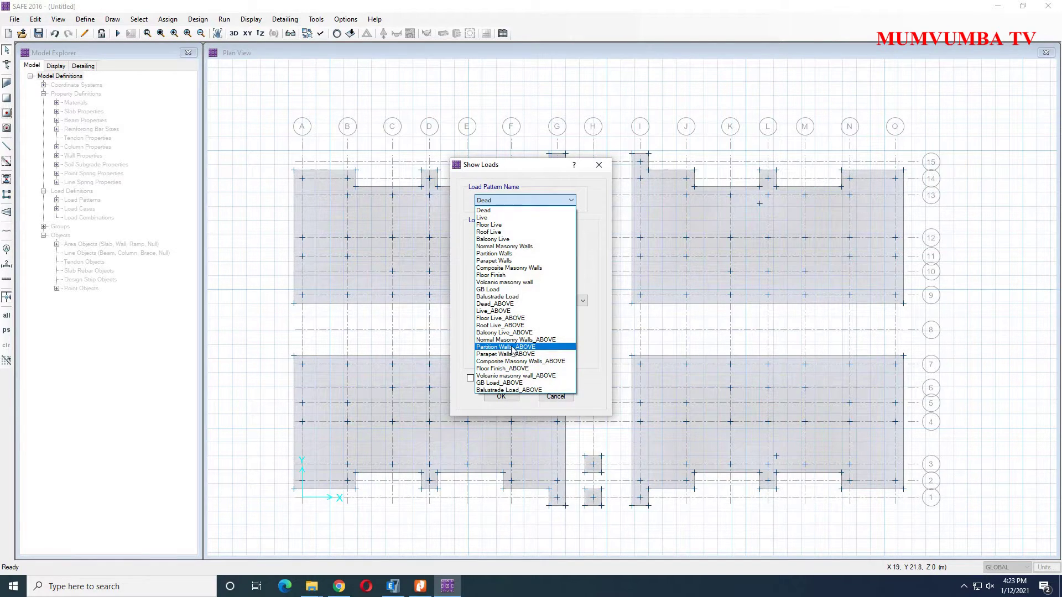
click(513, 340)
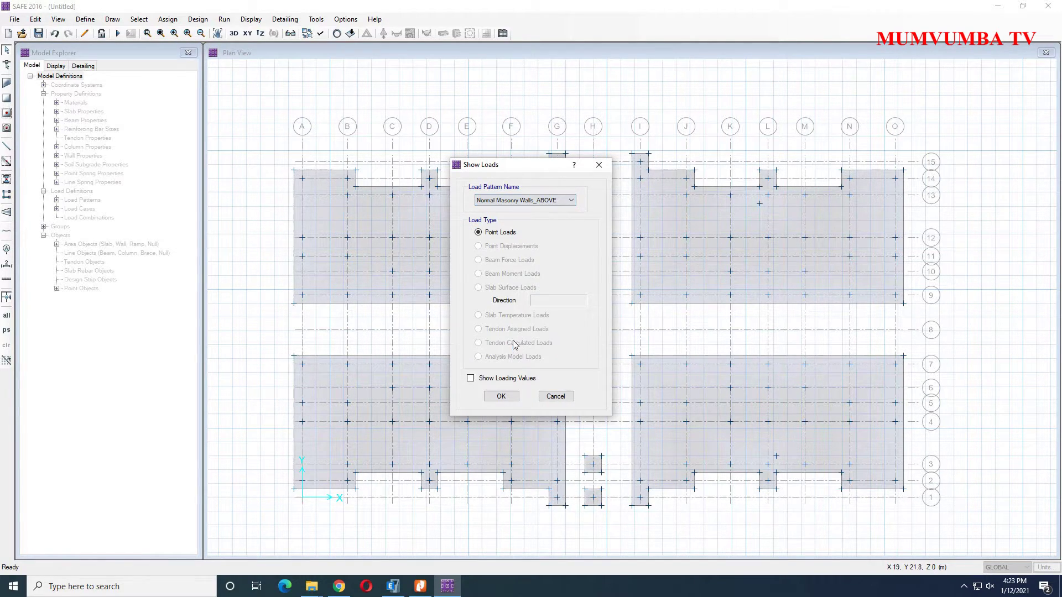
click(502, 397)
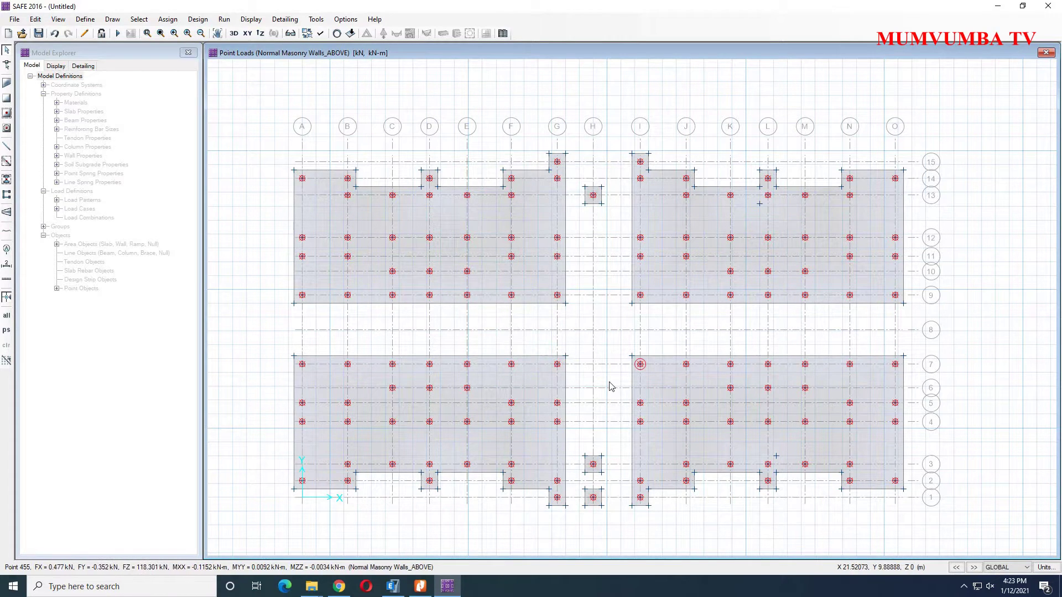
middle_drag(609, 386, 583, 330)
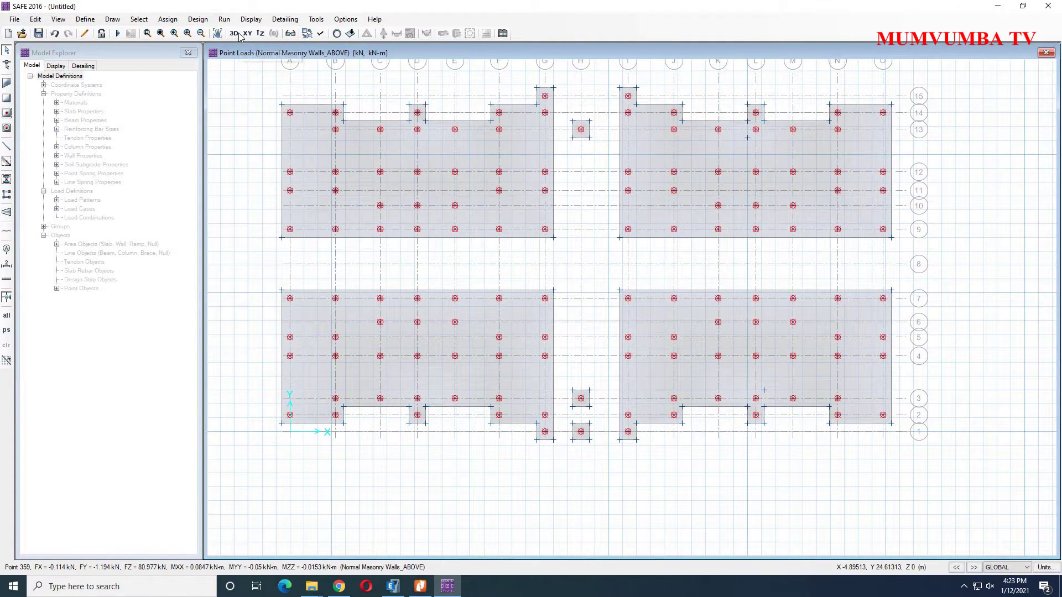
- Examine the directions and distribution of the displayed point loads across the raft areas in a 3D view
click(238, 34)
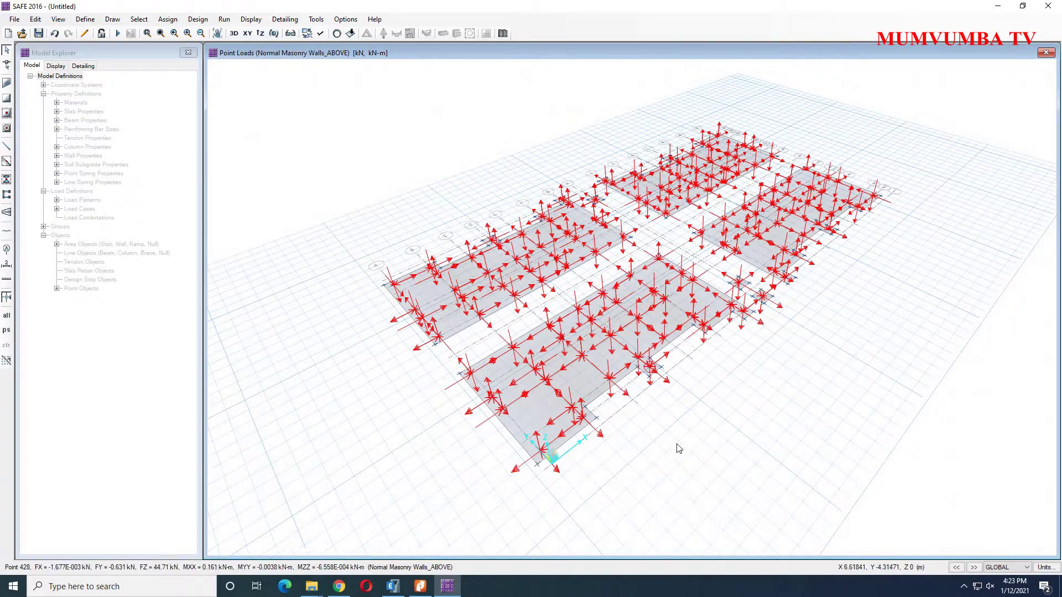
shift+middle_drag(679, 448, 646, 356)
scroll(668, 349, up, 5)
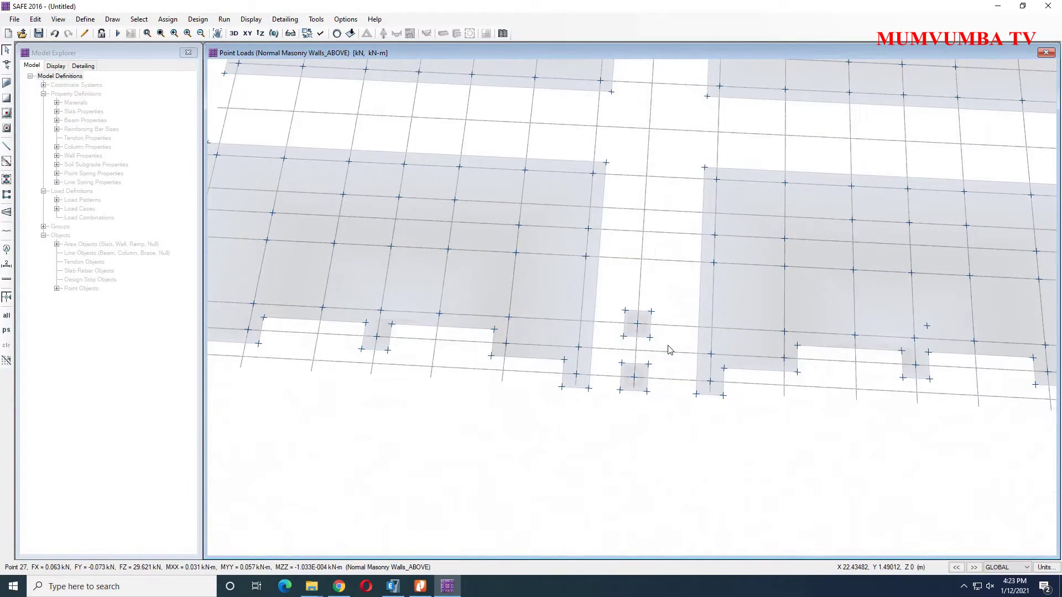
shift+middle_drag(692, 470, 712, 299)
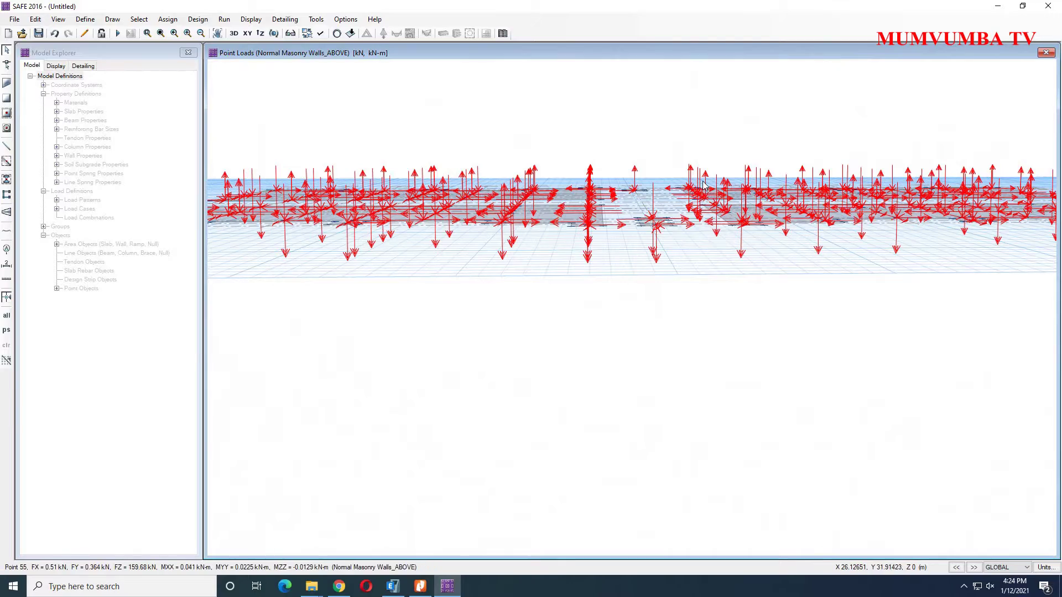
shift+middle_drag(554, 295, 695, 301)
scroll(696, 301, down, 2)
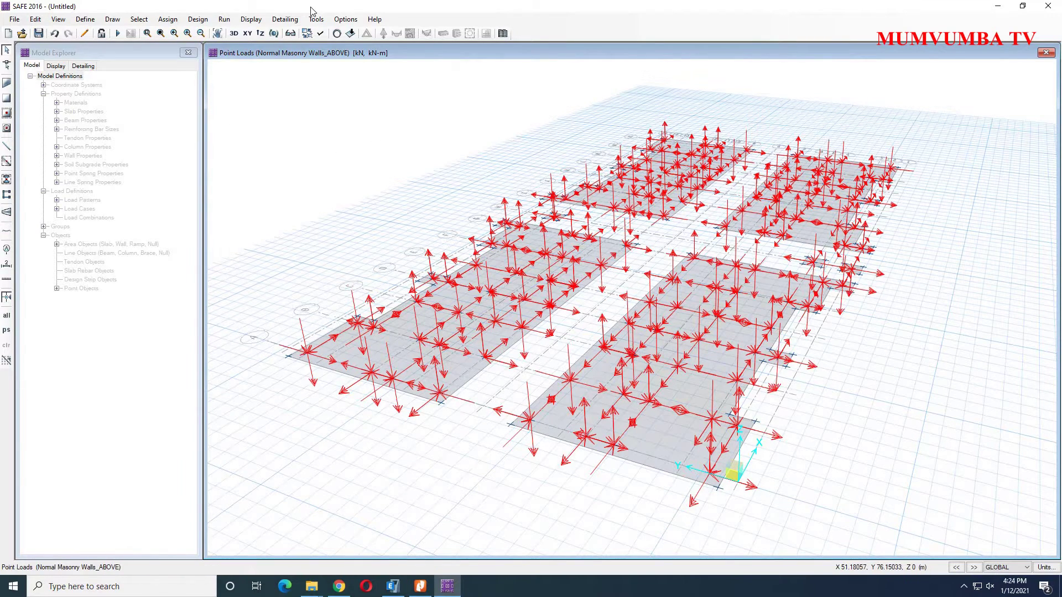
- In plan view, assign the soil subgrade property SOIL: 200Kpa to all the slab areas
click(248, 33)
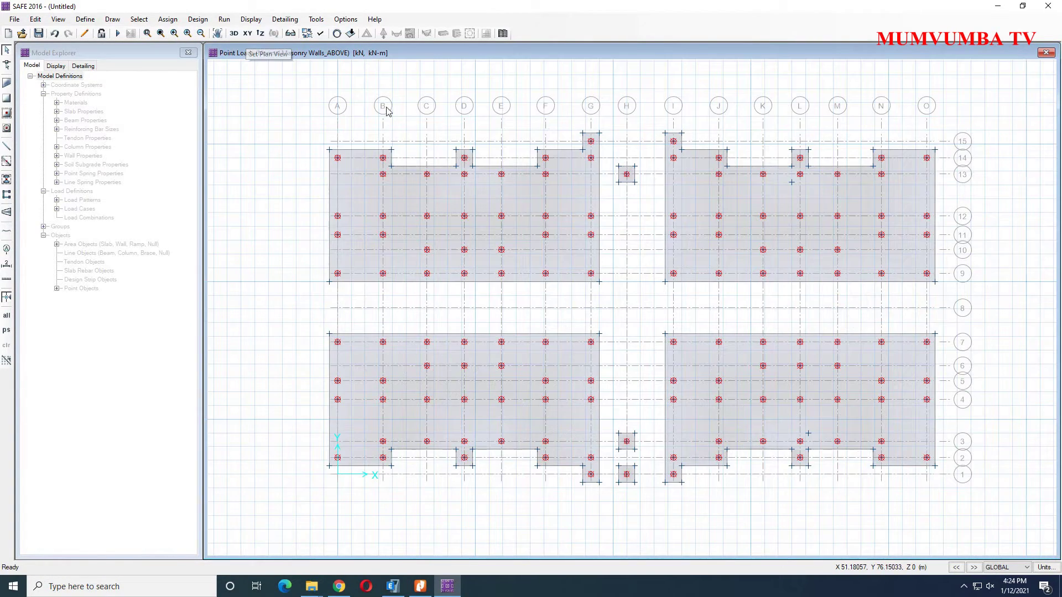
drag(284, 75, 999, 512)
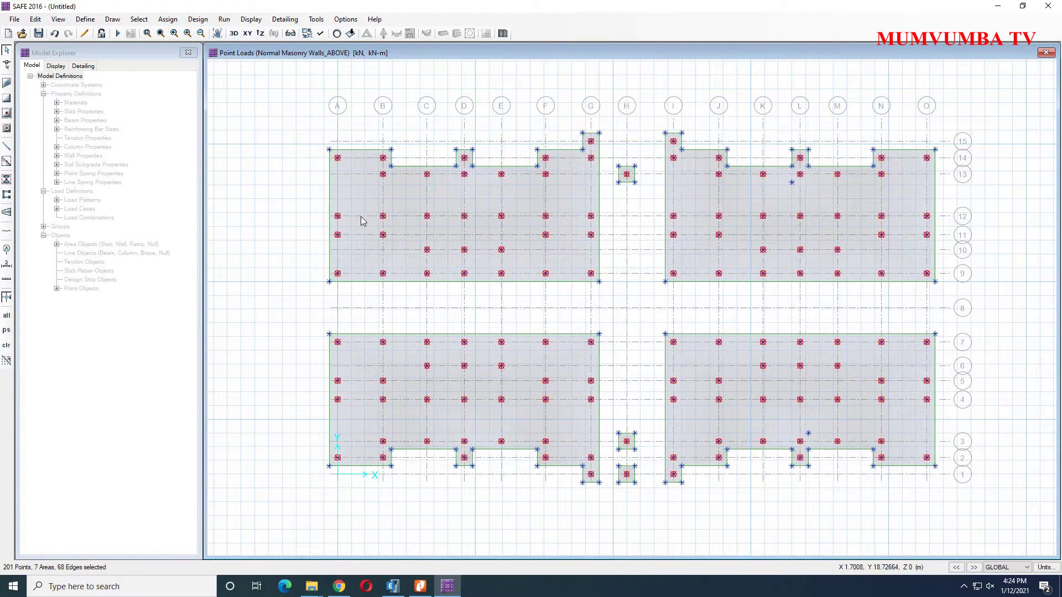
click(167, 21)
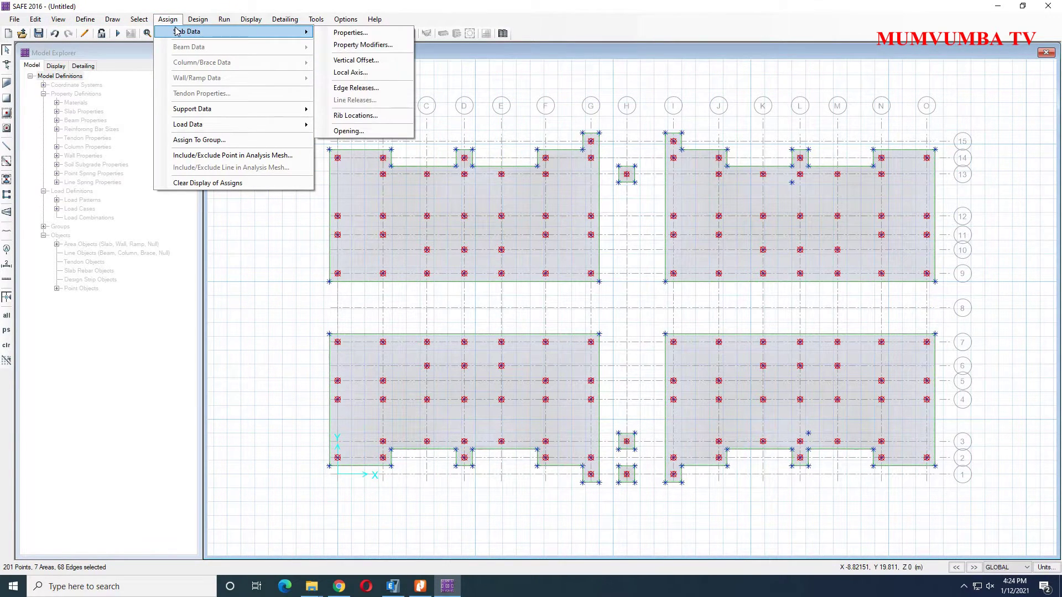
mouse_move(220, 110)
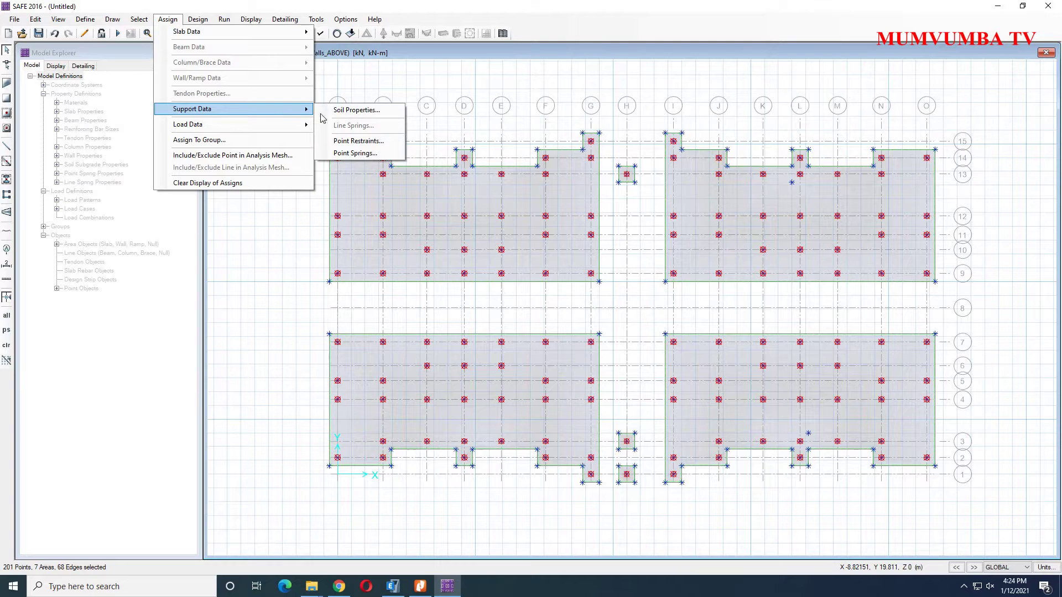
click(340, 111)
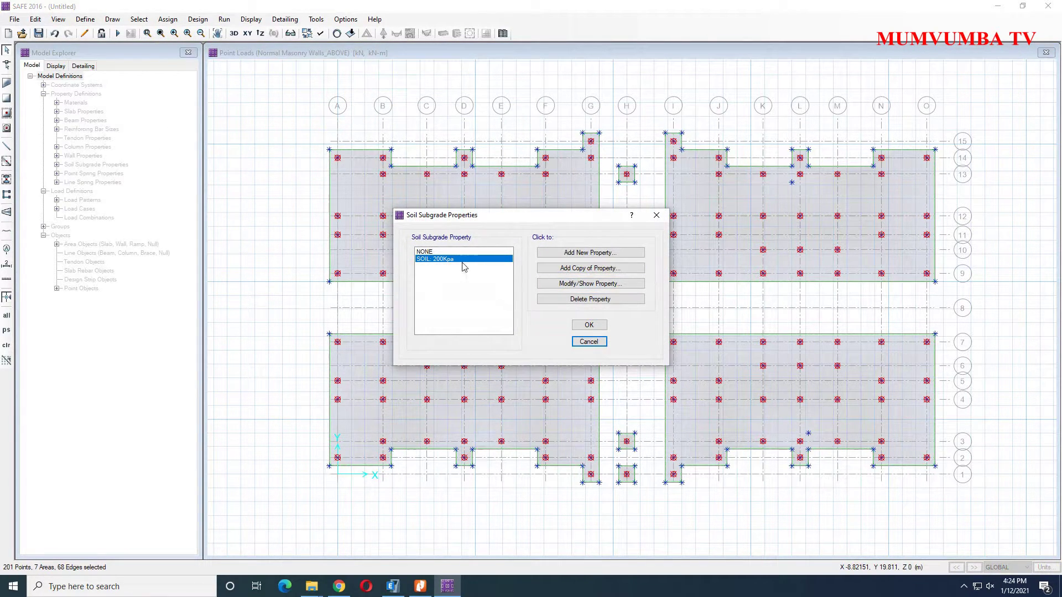
click(589, 325)
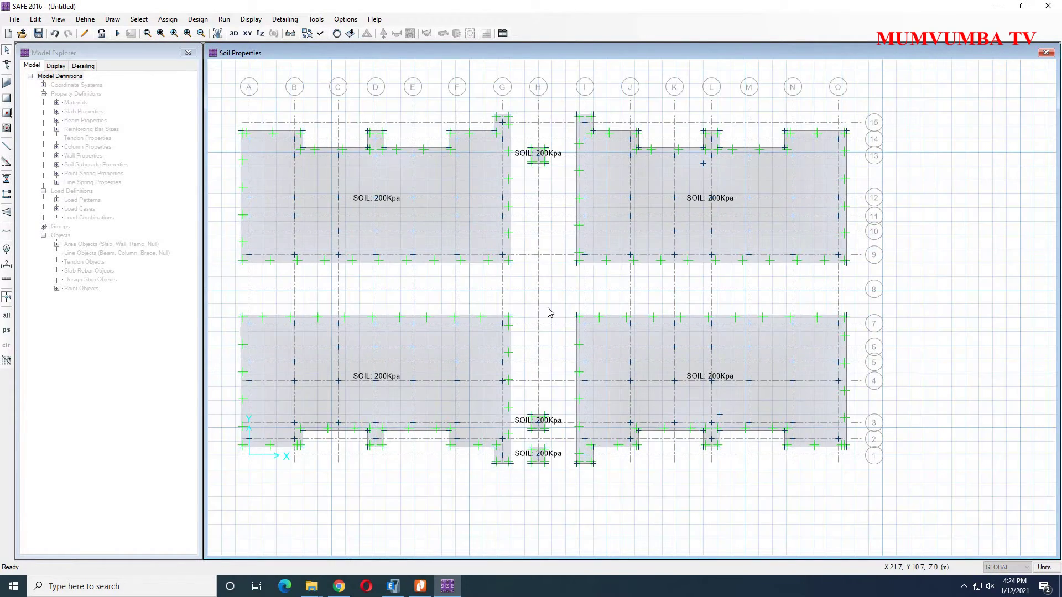
- Select all slab areas and points across the whole plan
drag(222, 68, 921, 497)
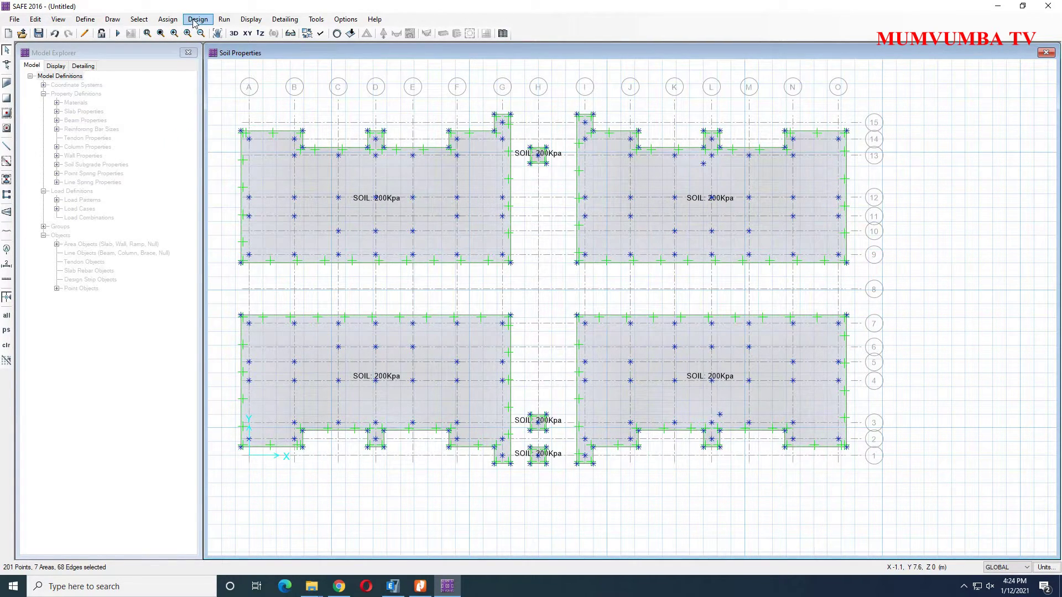
click(167, 19)
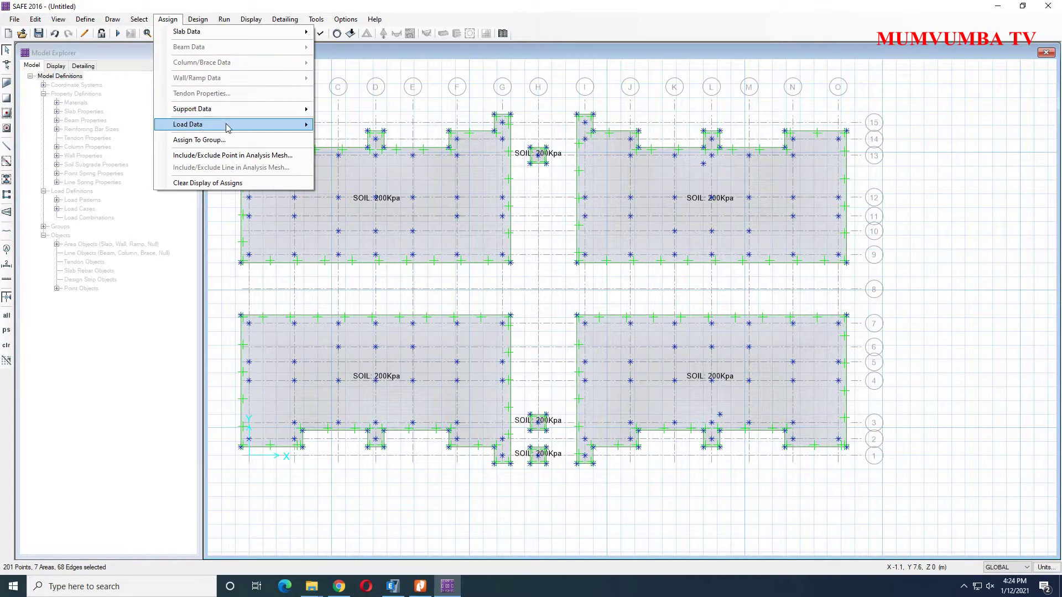
mouse_move(230, 129)
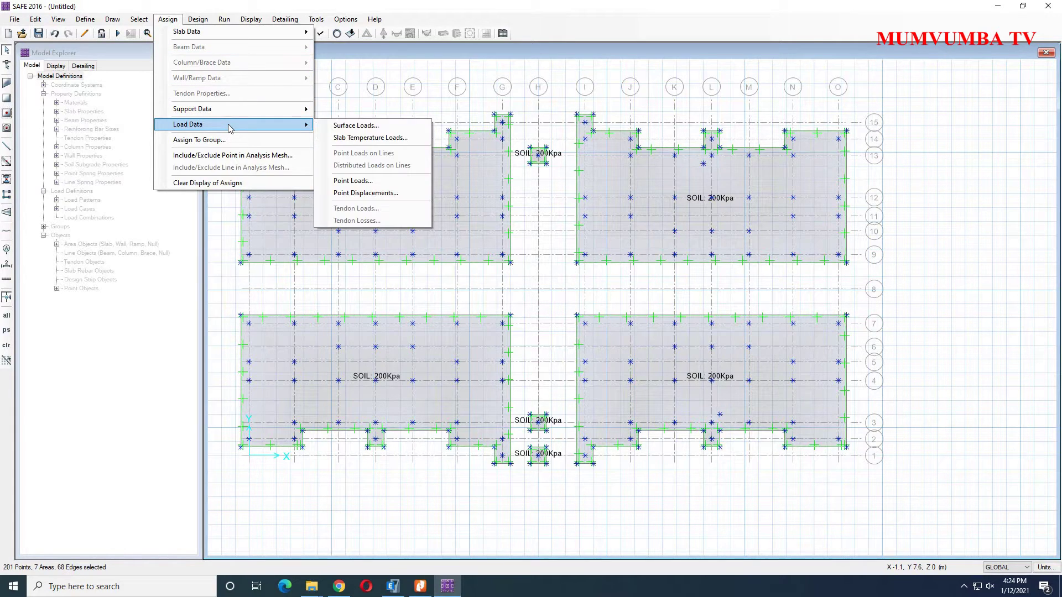
click(350, 127)
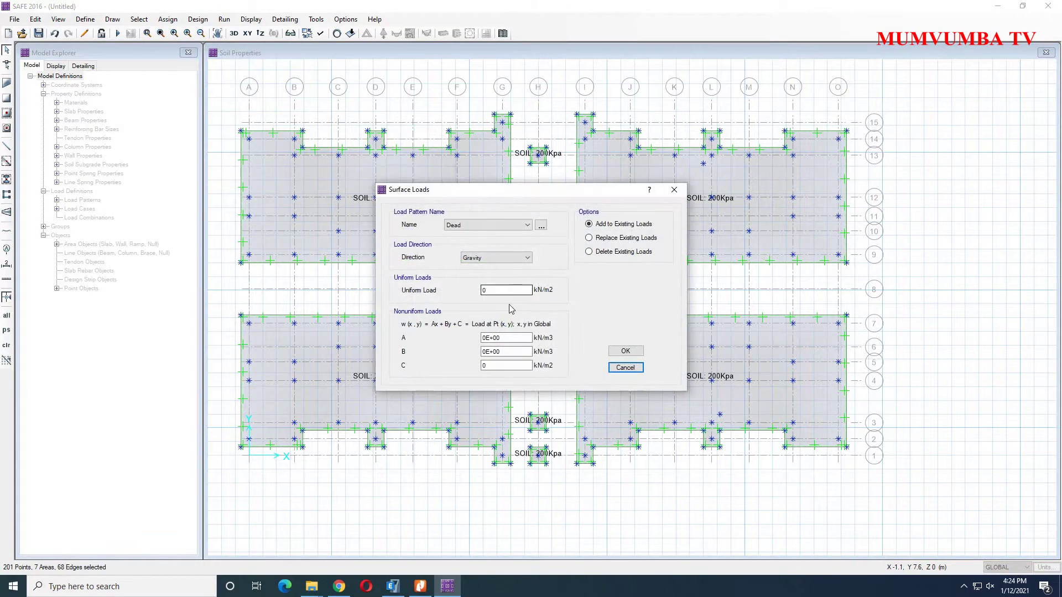
click(524, 226)
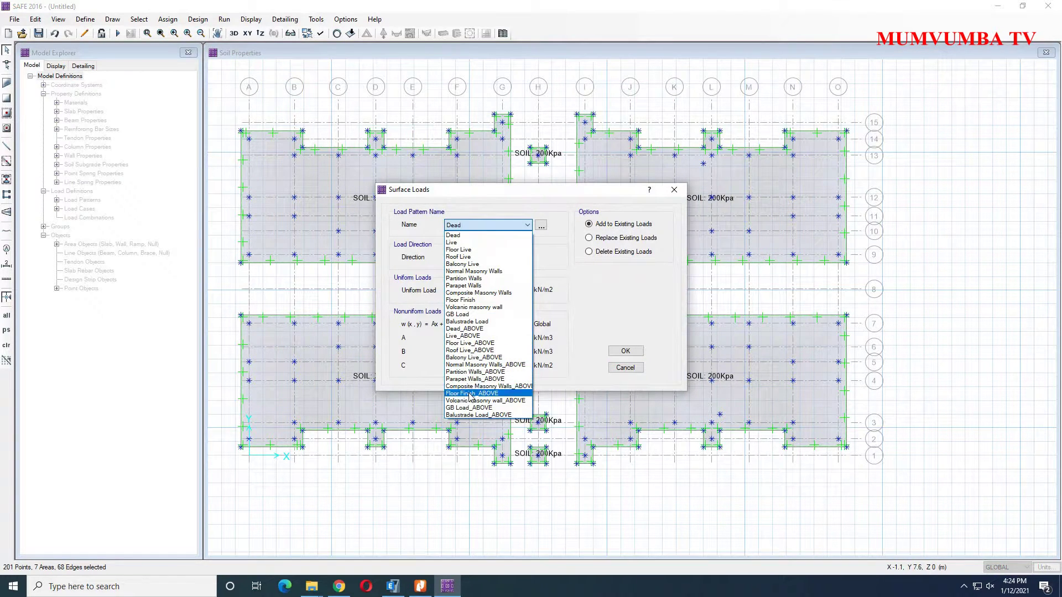
click(649, 301)
click(627, 368)
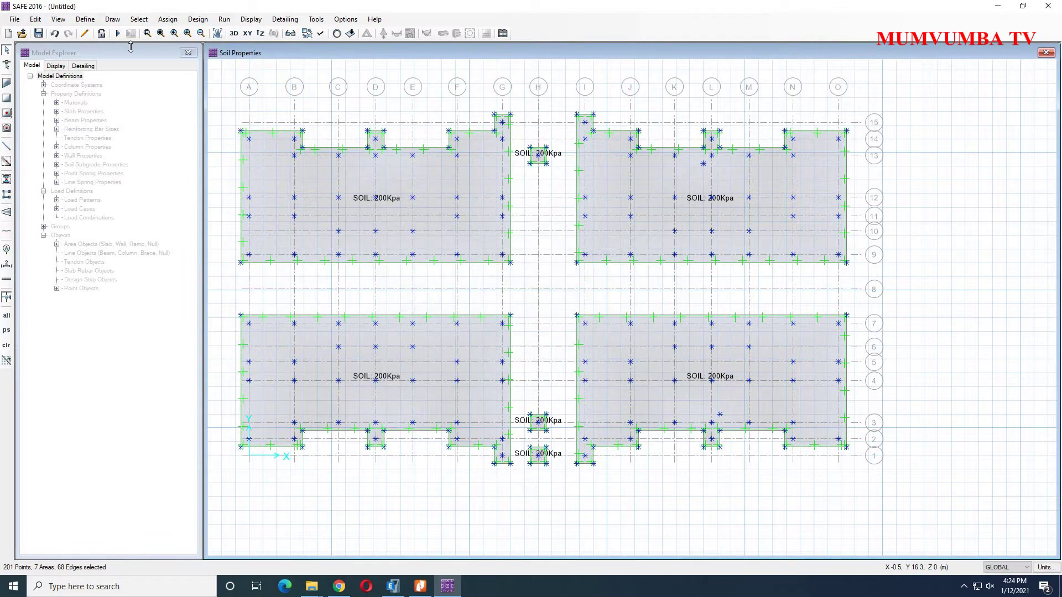
- Define a new load pattern named Backfill with type DEAD
click(84, 21)
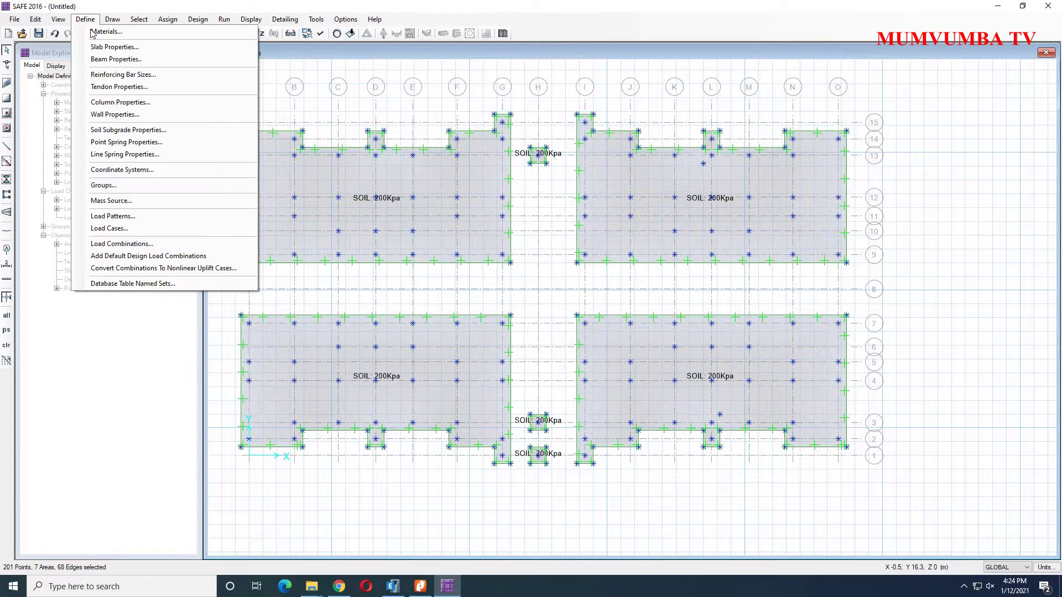
click(130, 217)
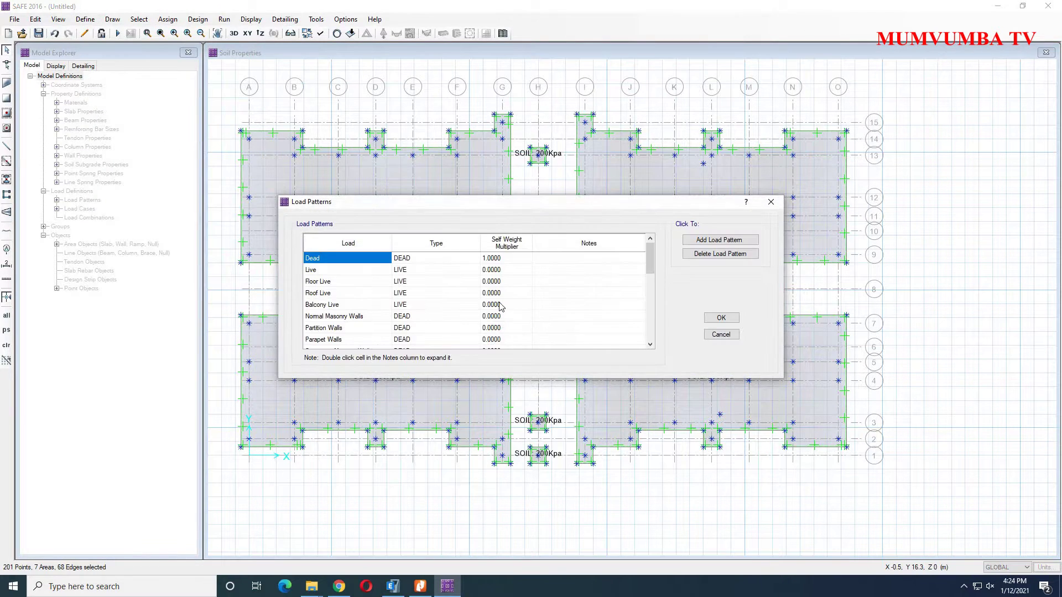
scroll(375, 287, down, 2)
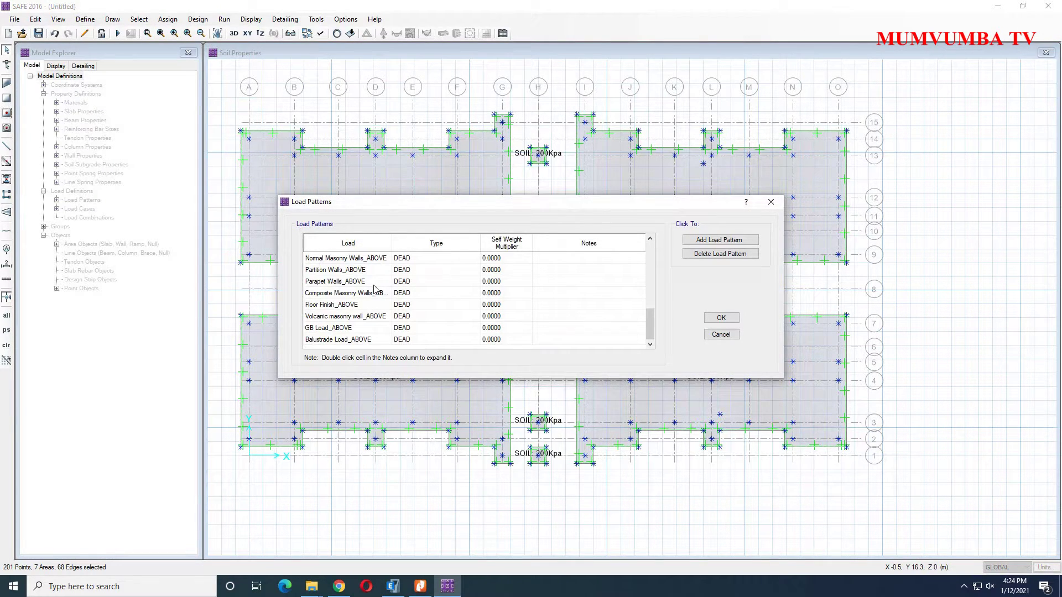
click(719, 241)
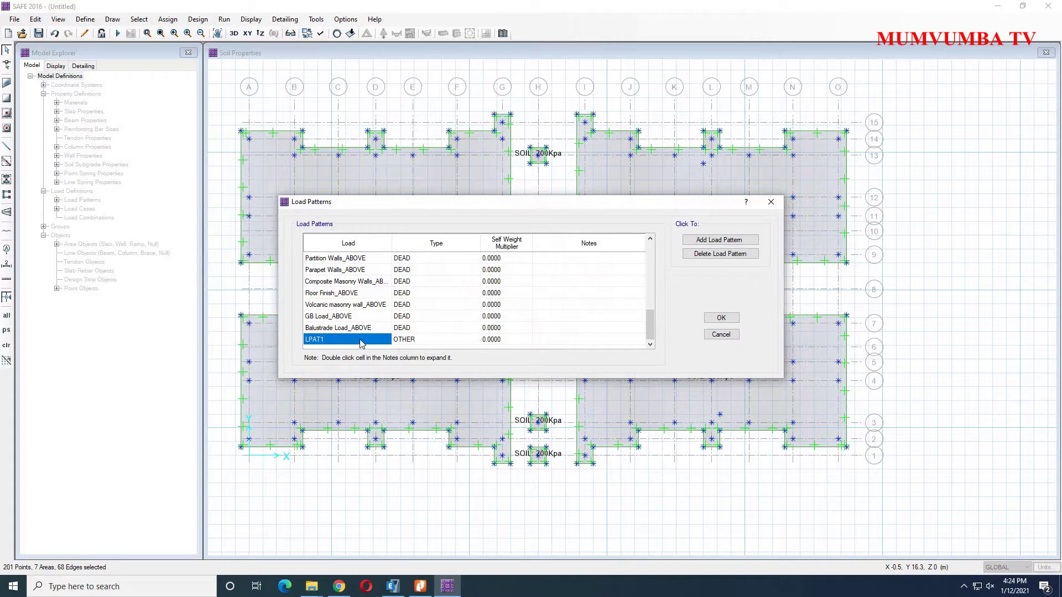
click(361, 340)
text(b)
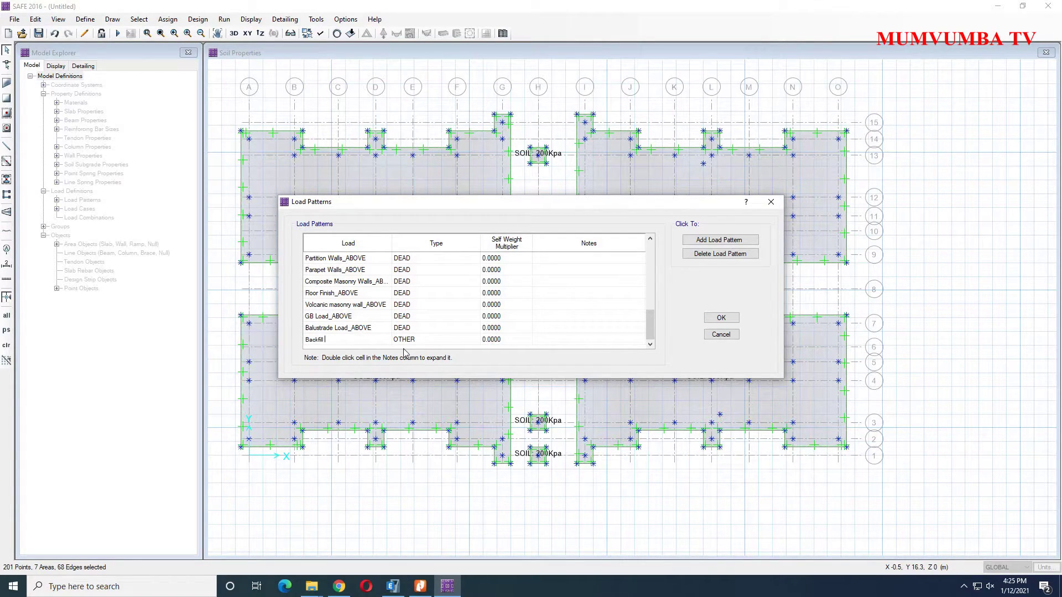
click(431, 340)
click(474, 339)
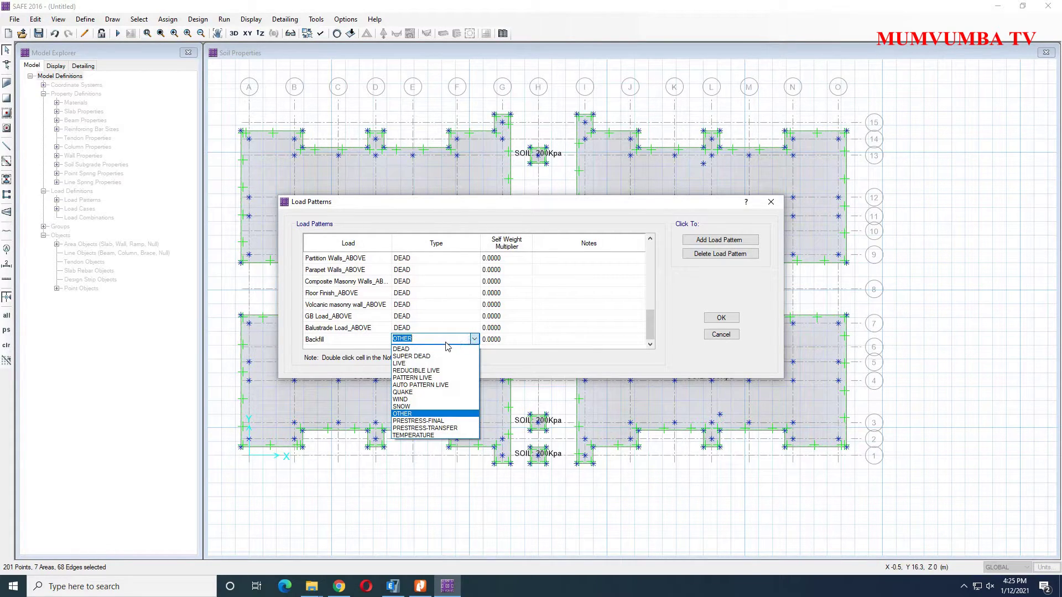
click(416, 349)
click(722, 318)
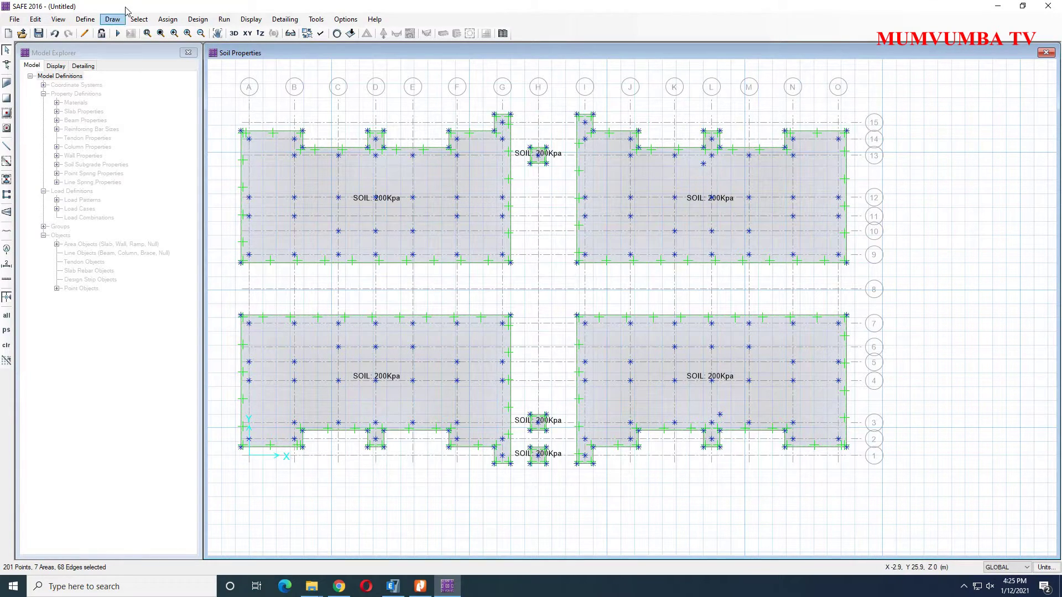
- Assign a uniform gravity surface load of 30 kN/m2 in the Backfill load pattern to the selected slab areas
click(168, 19)
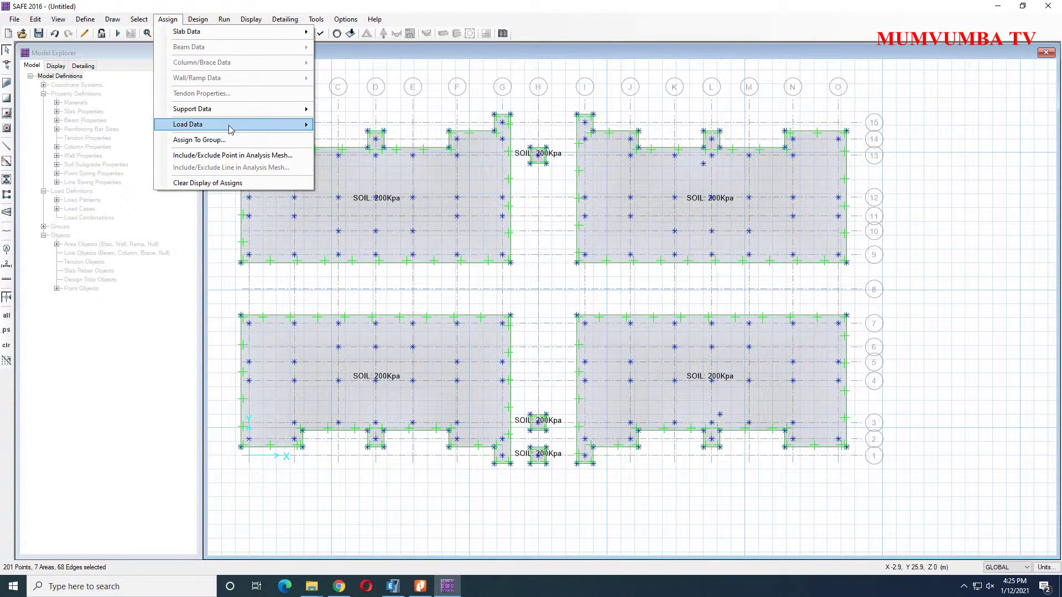
mouse_move(231, 129)
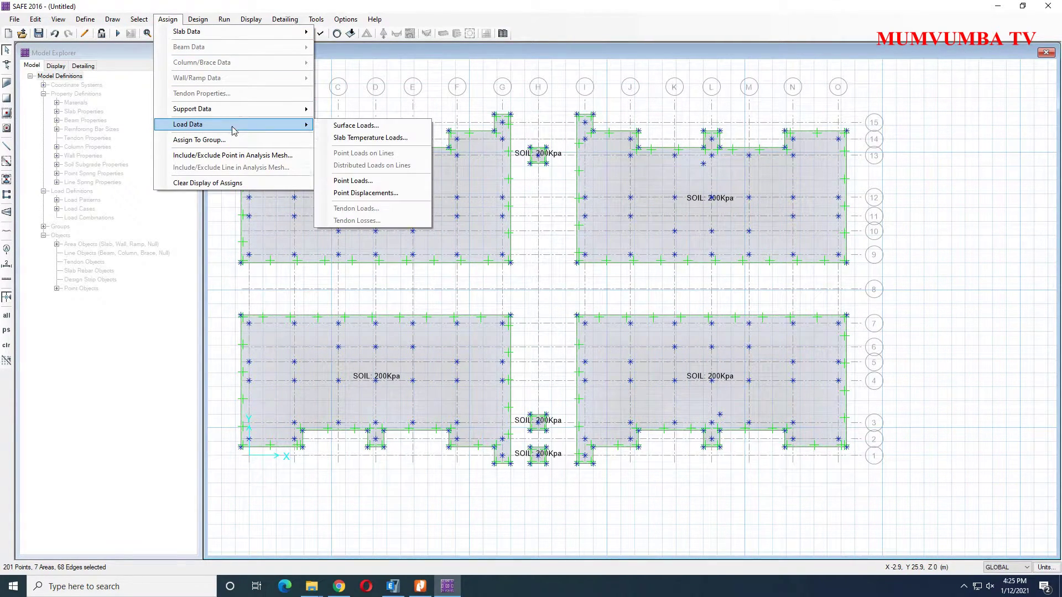
click(361, 126)
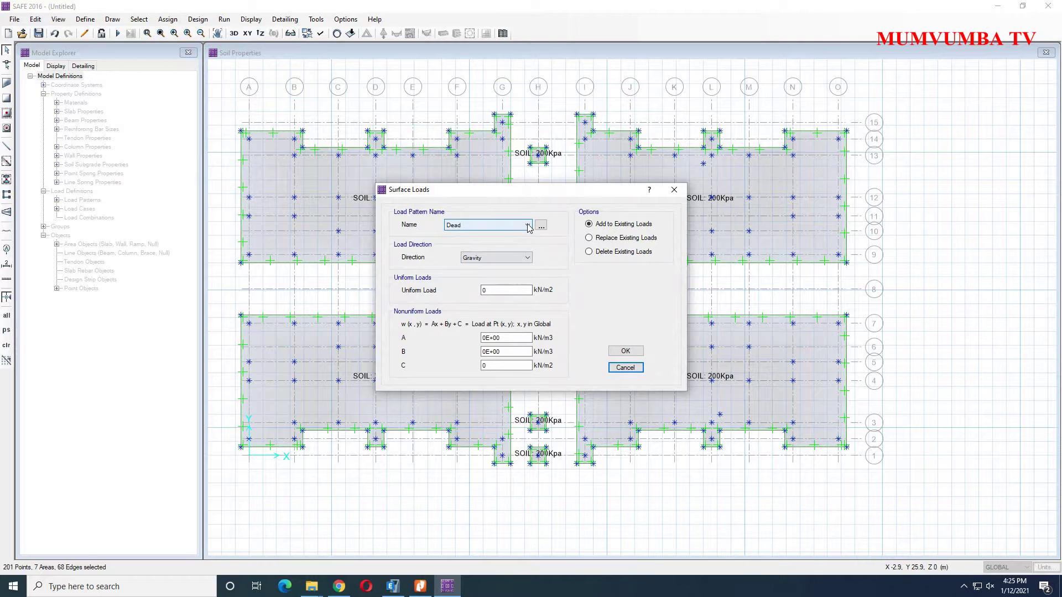
click(528, 225)
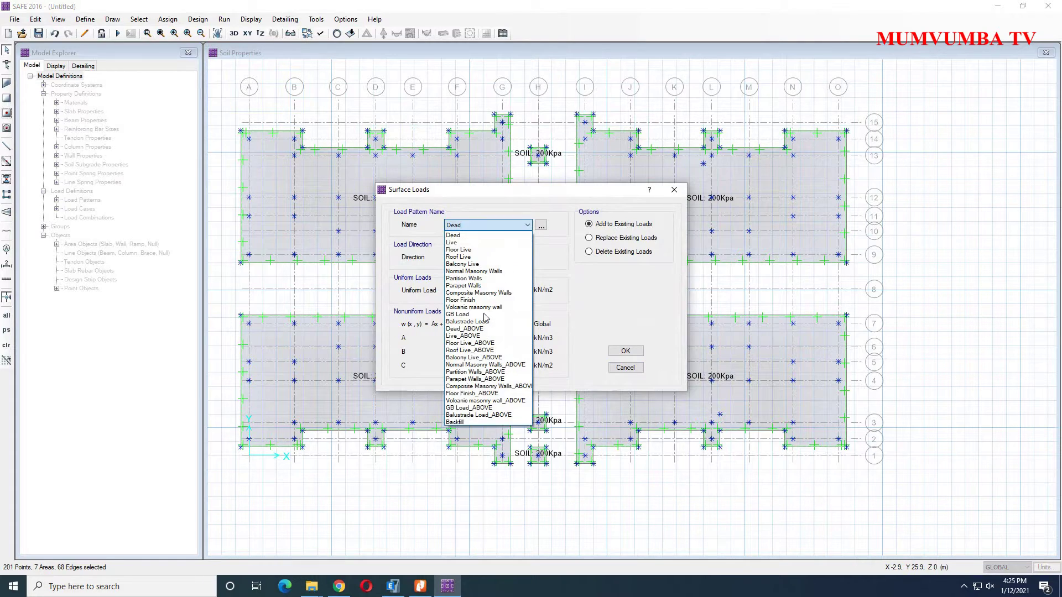
click(463, 422)
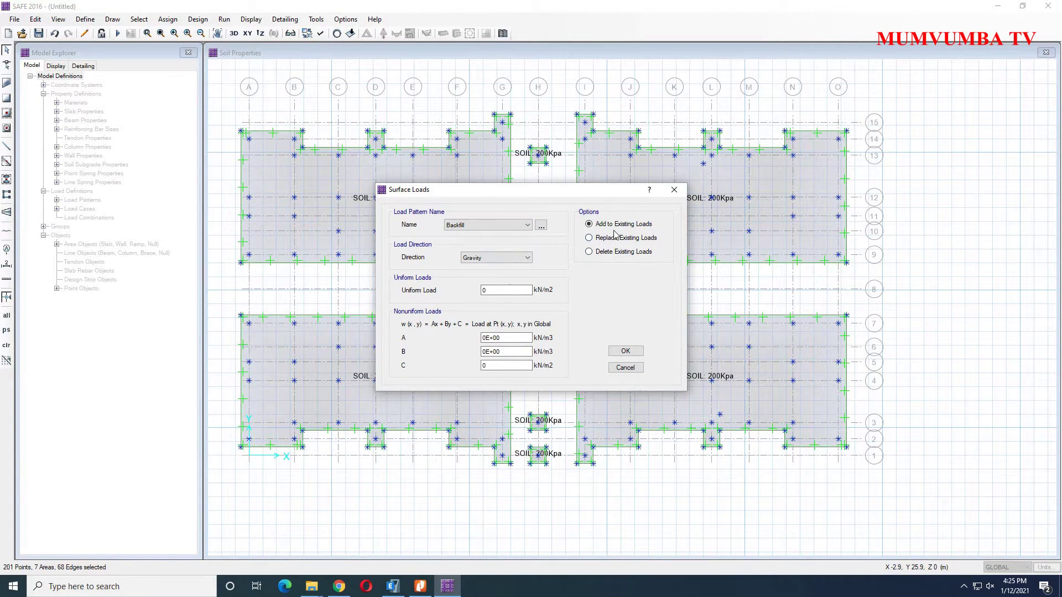
click(492, 288)
click(621, 354)
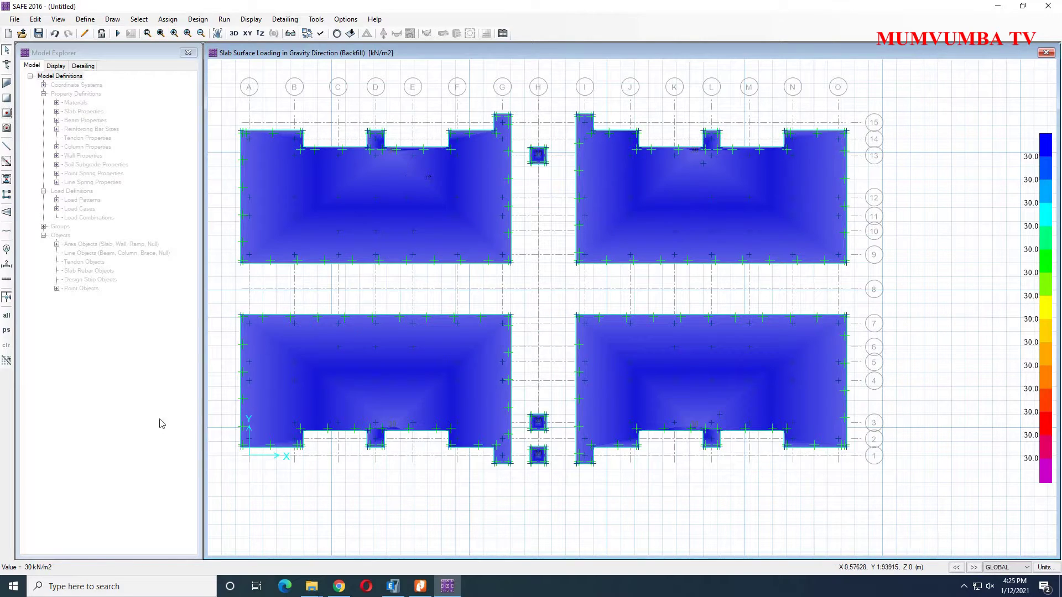
- Add the default design load combinations for Strength (Ultimate) and for Service - Initial, Normal and Long Term
click(197, 20)
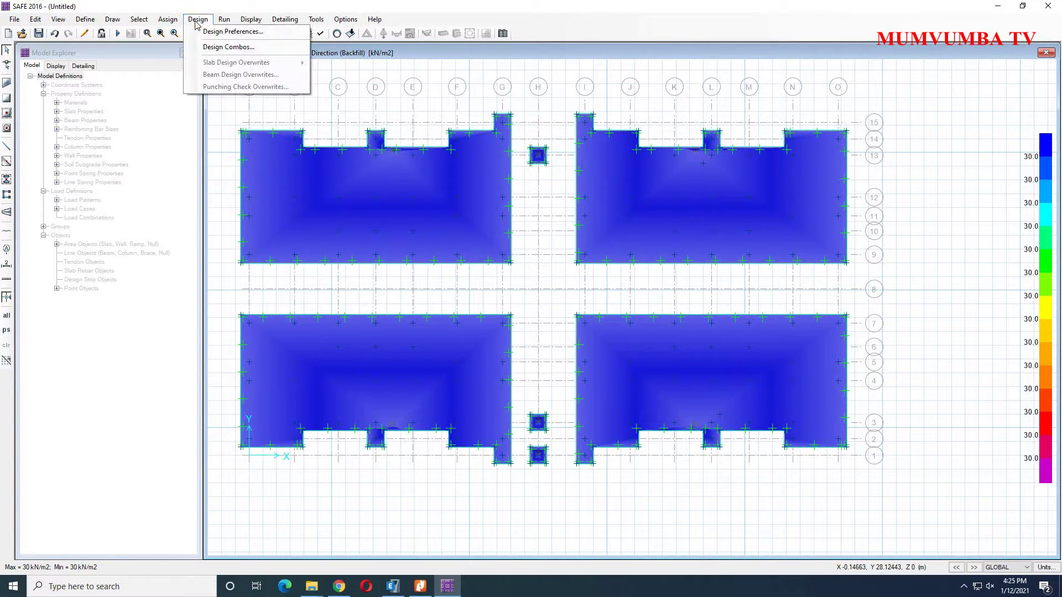
click(197, 22)
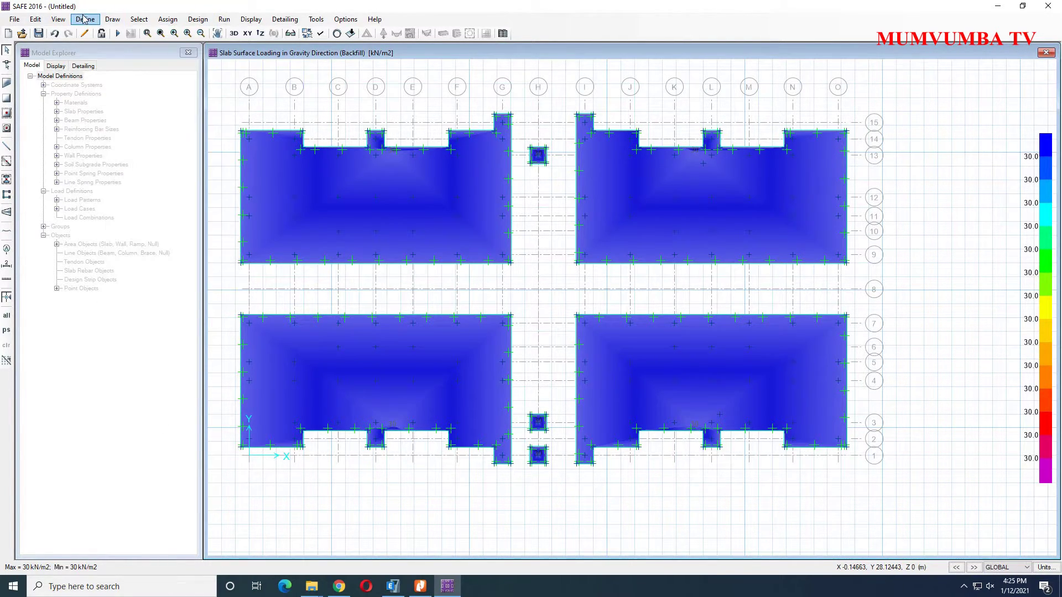
click(86, 20)
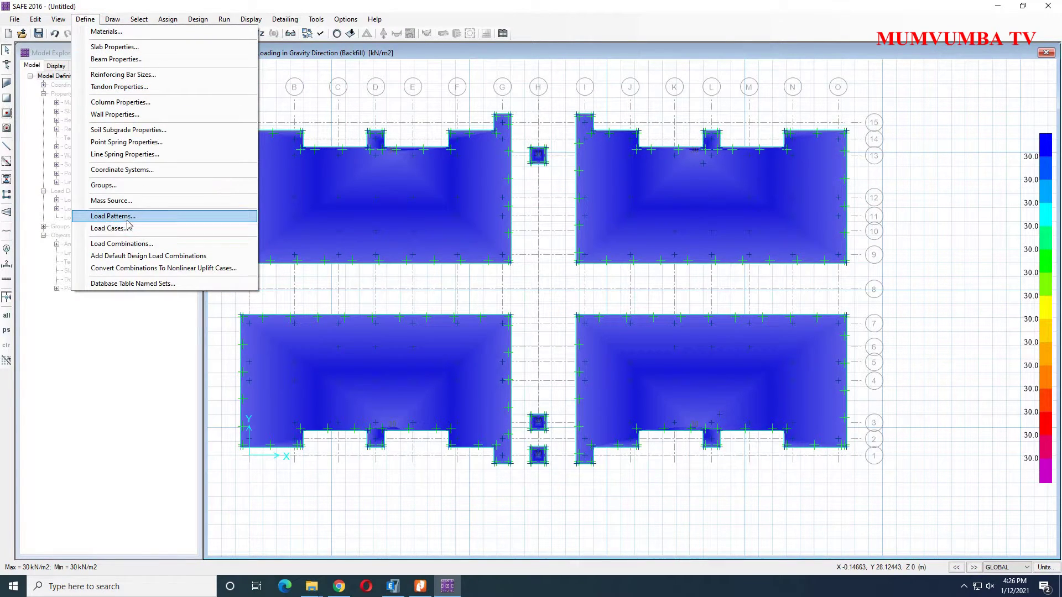
click(137, 246)
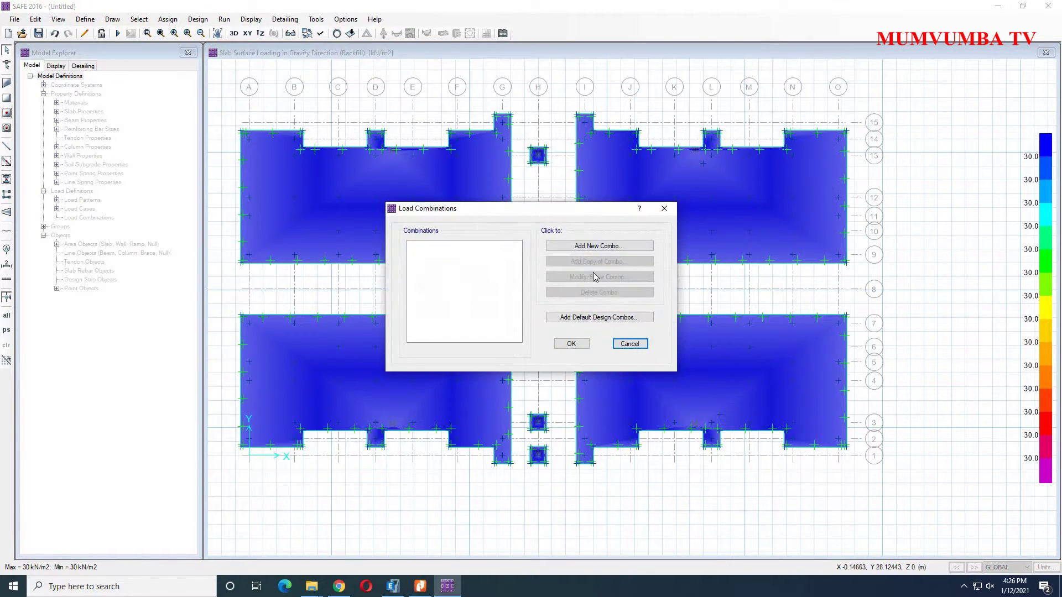
click(587, 322)
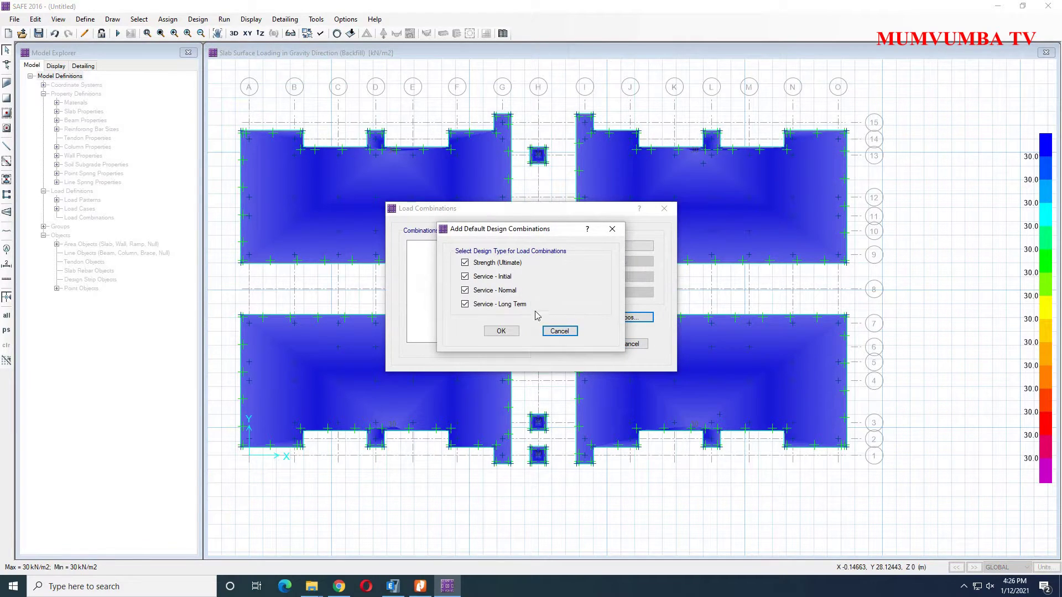
click(500, 332)
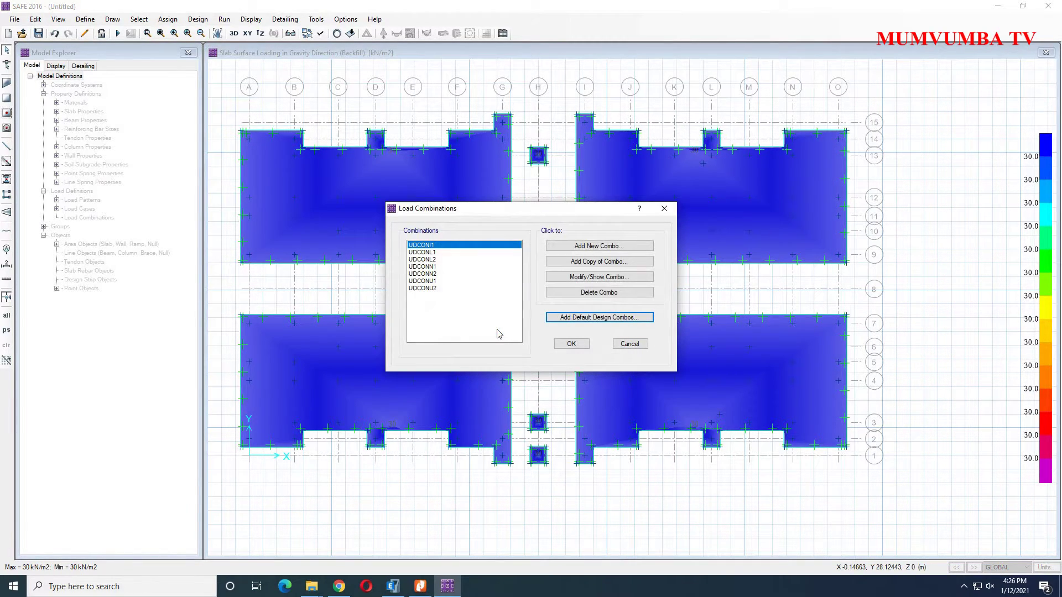
- Review the load cases and scale factors of the long-term service combinations UDCONL2 and UDCONL1
click(430, 259)
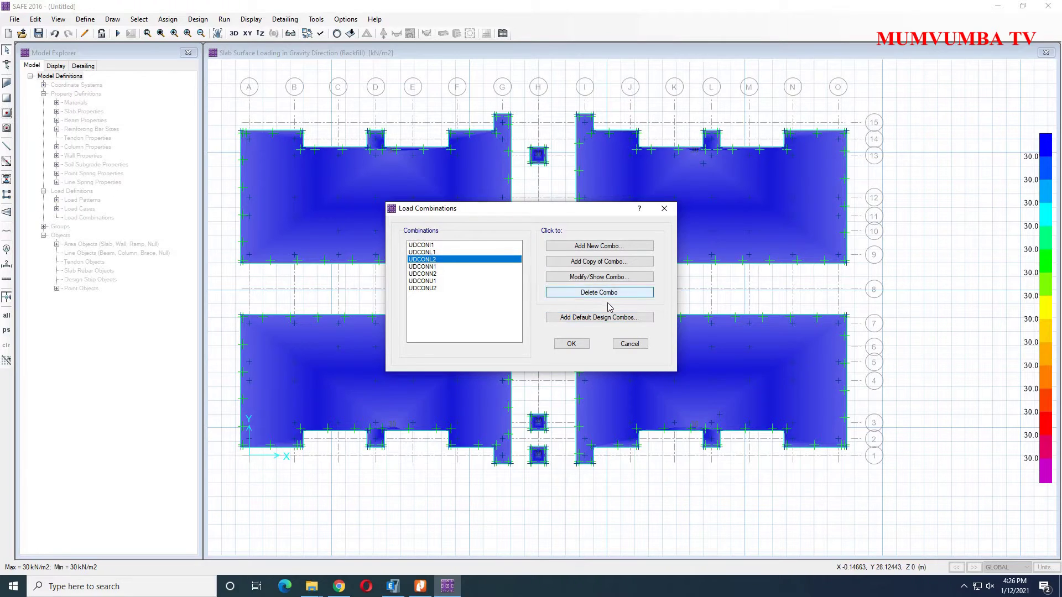
click(592, 277)
scroll(541, 307, down, 3)
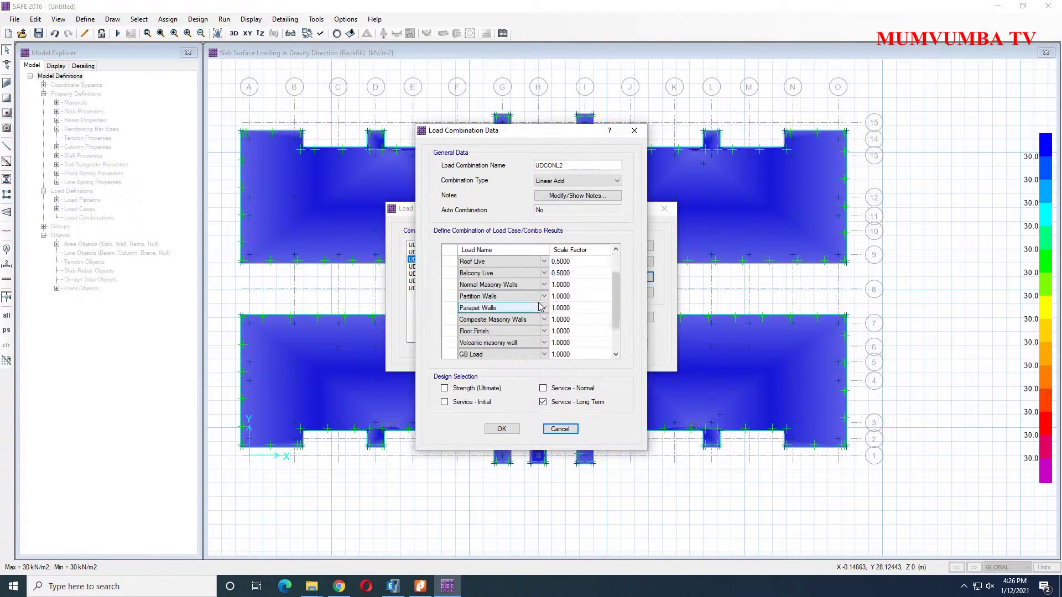
scroll(541, 308, up, 5)
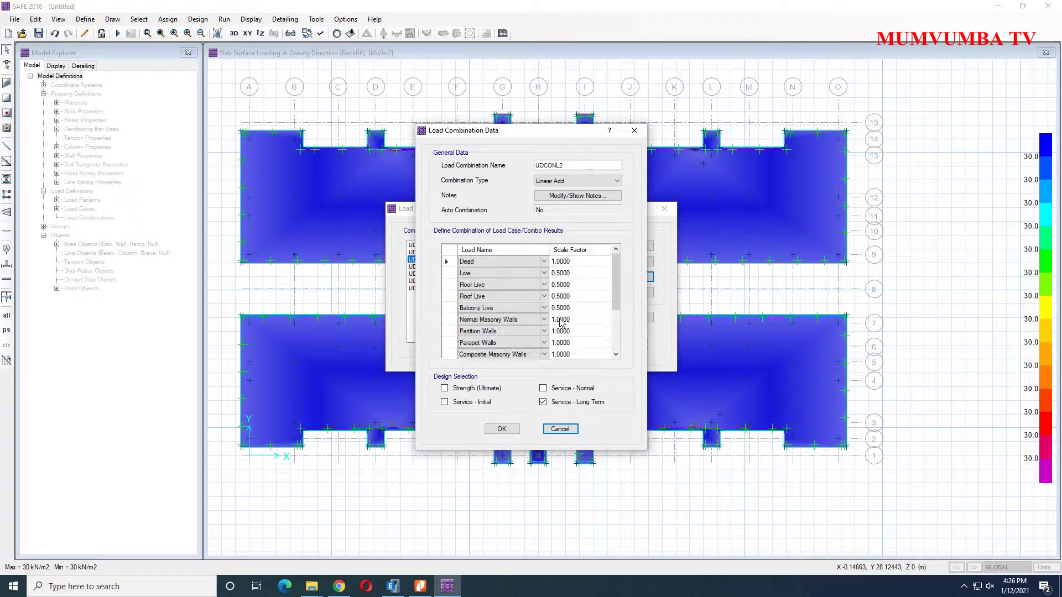
click(561, 430)
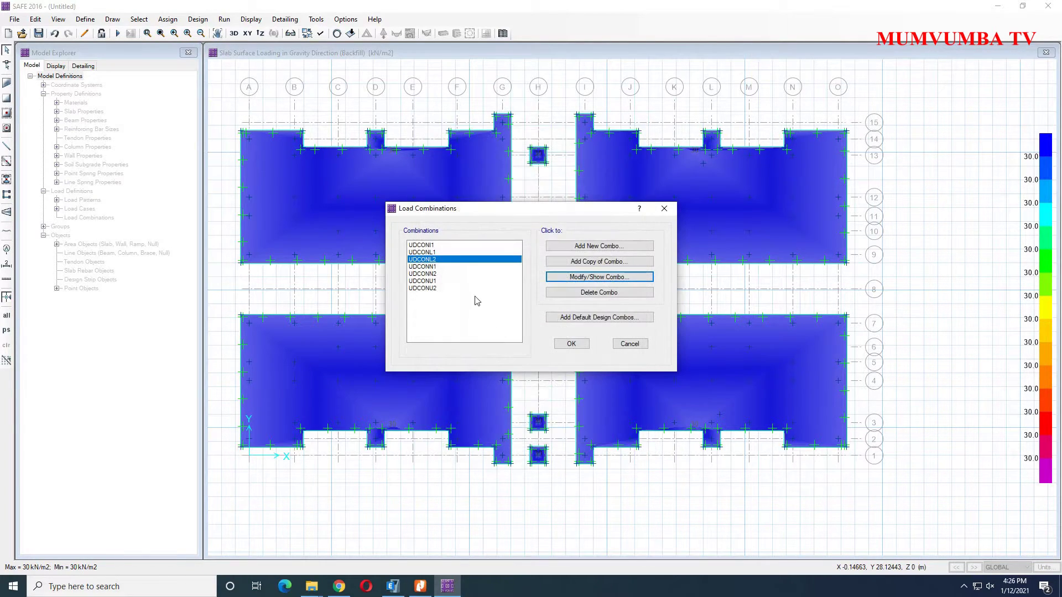
click(422, 252)
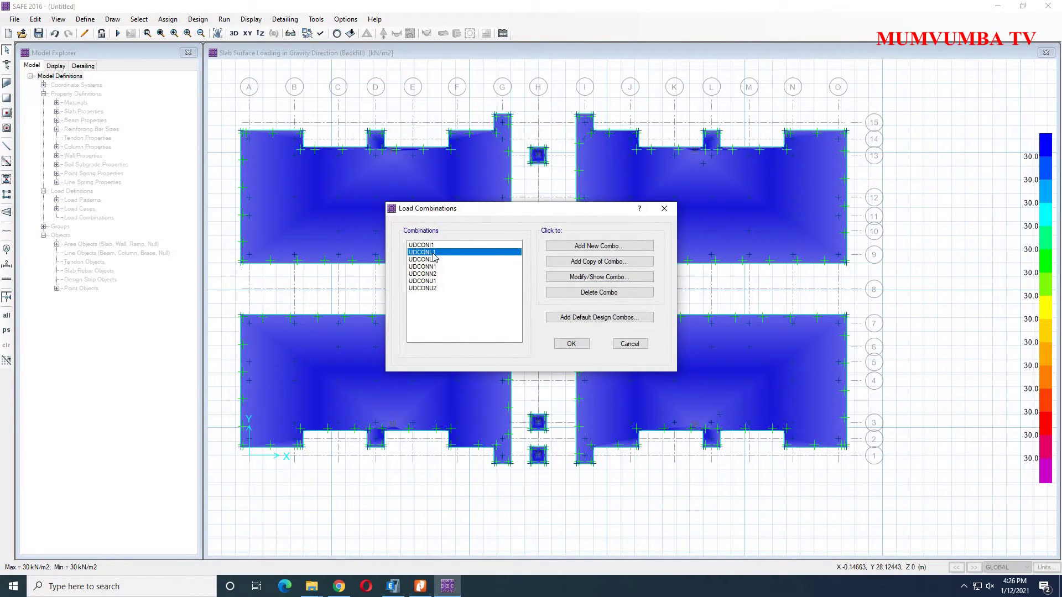
click(581, 277)
scroll(555, 332, down, 1)
scroll(555, 336, up, 1)
click(561, 429)
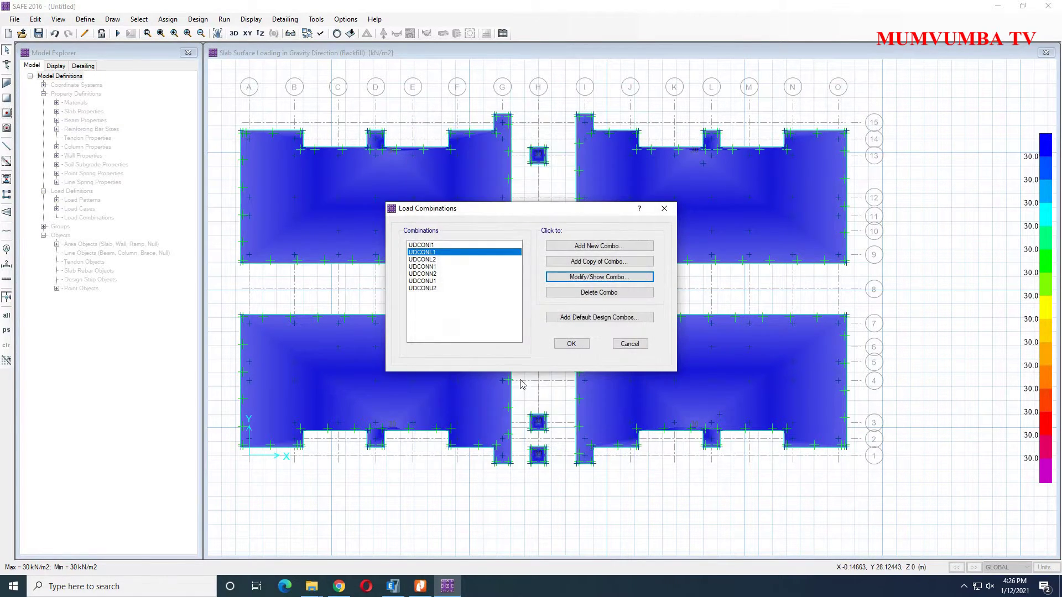
- Review the load cases and scale factors of the normal service combination UDCONN2 and the ultimate combination UDCONU1
click(434, 275)
click(597, 278)
scroll(547, 293, down, 2)
scroll(547, 293, up, 3)
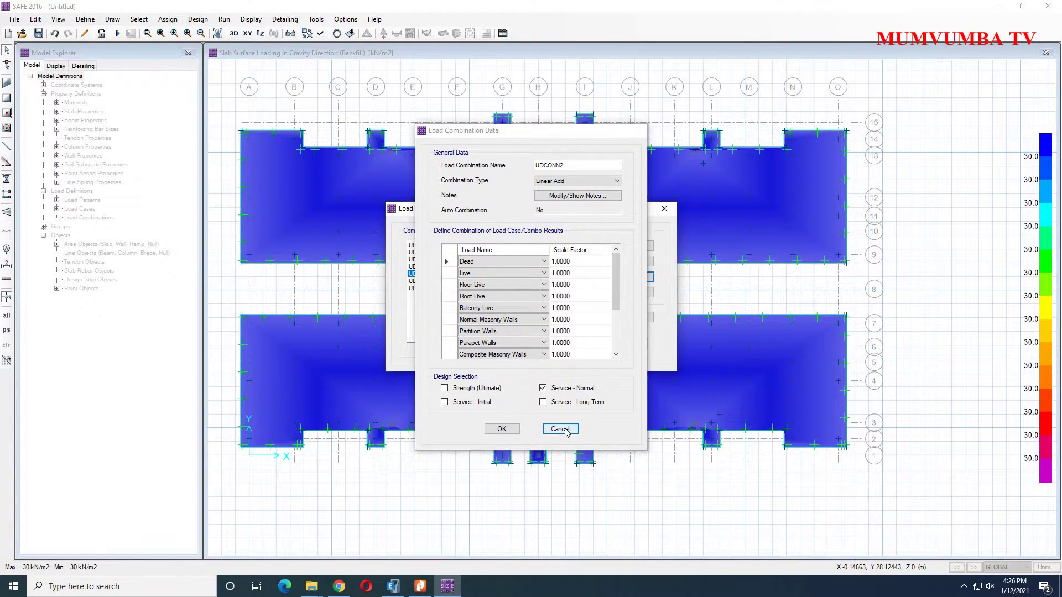
click(560, 429)
key(Down)
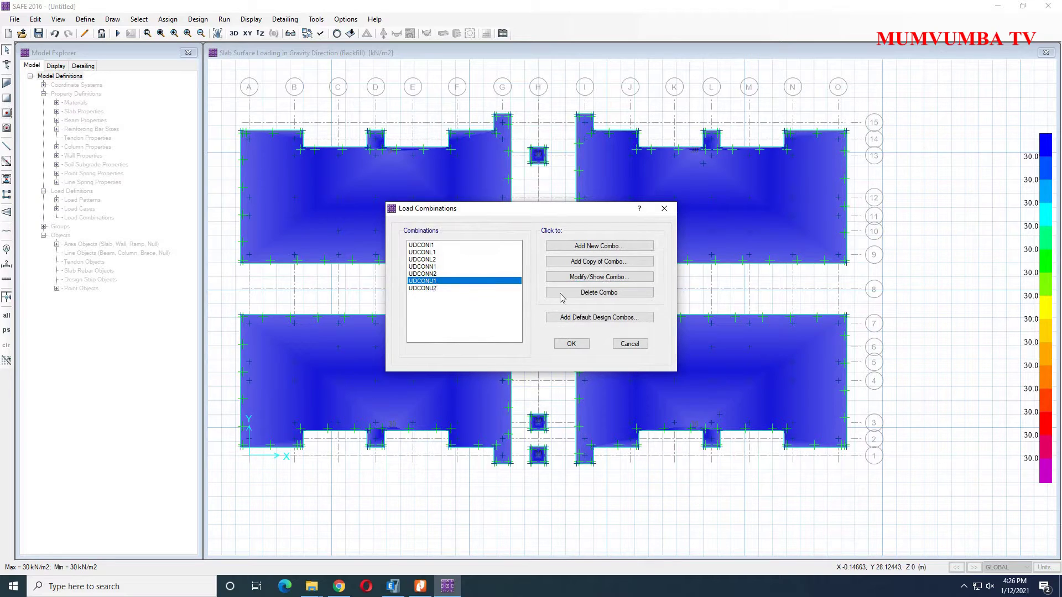
click(597, 277)
scroll(581, 329, down, 2)
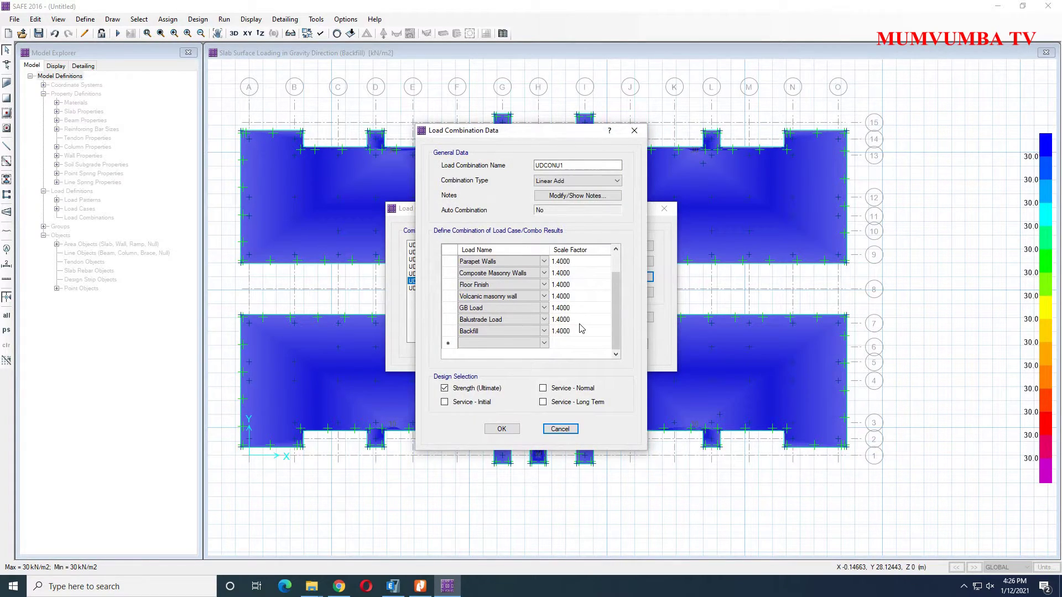
scroll(581, 329, up, 2)
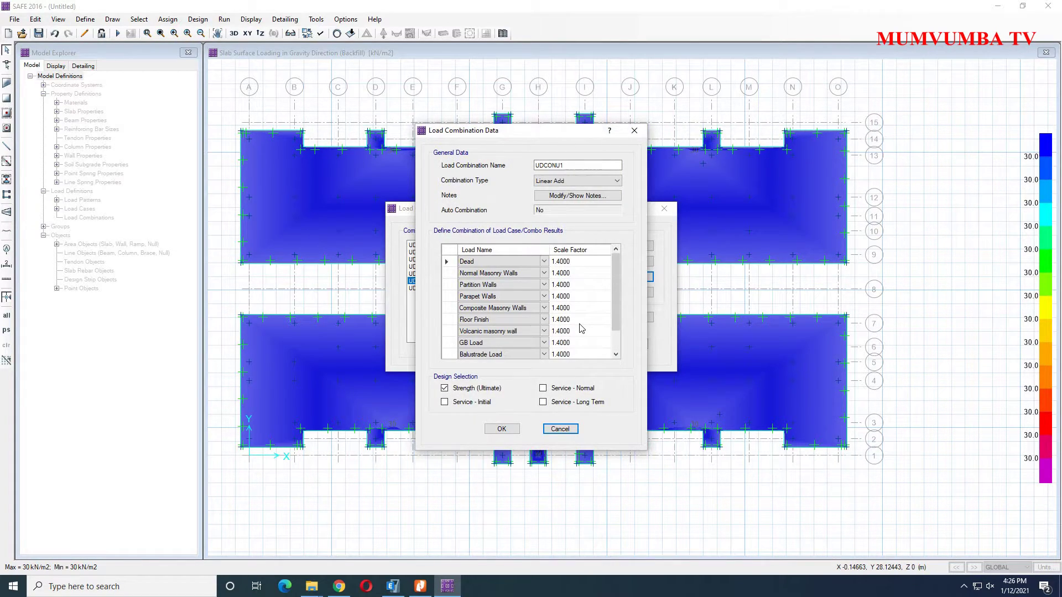
click(560, 429)
- Check the load cases and scale factors of the ultimate combination UDCONU2 and accept the set of load combinations
click(428, 289)
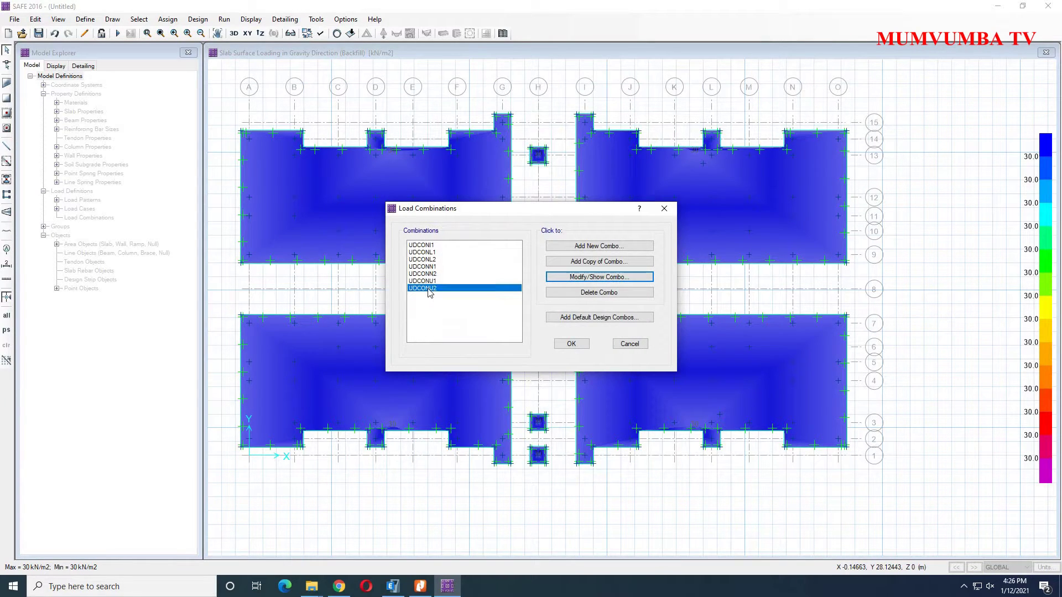
click(590, 282)
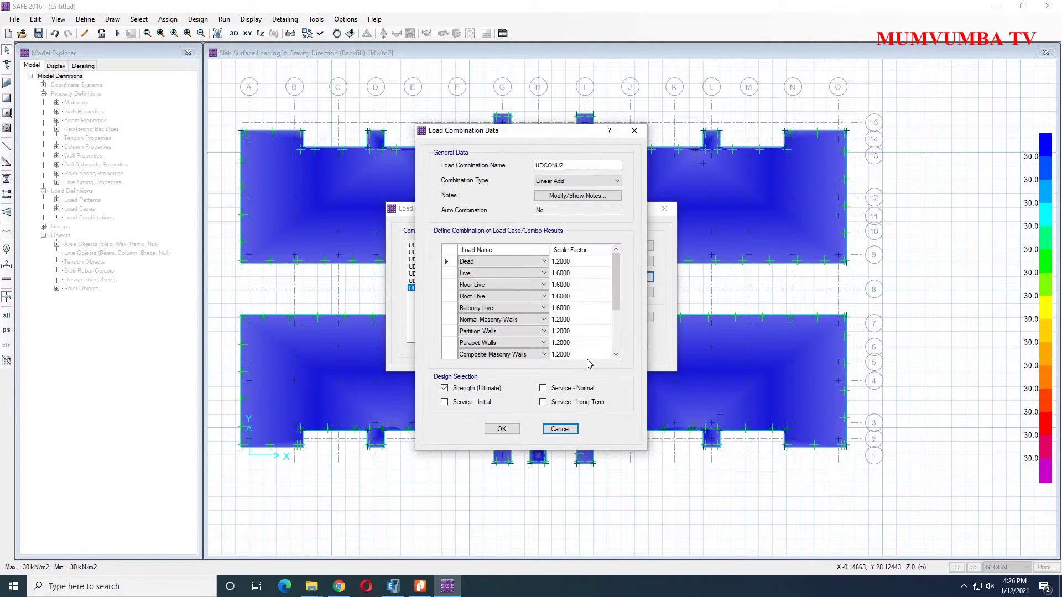
scroll(552, 278, down, 3)
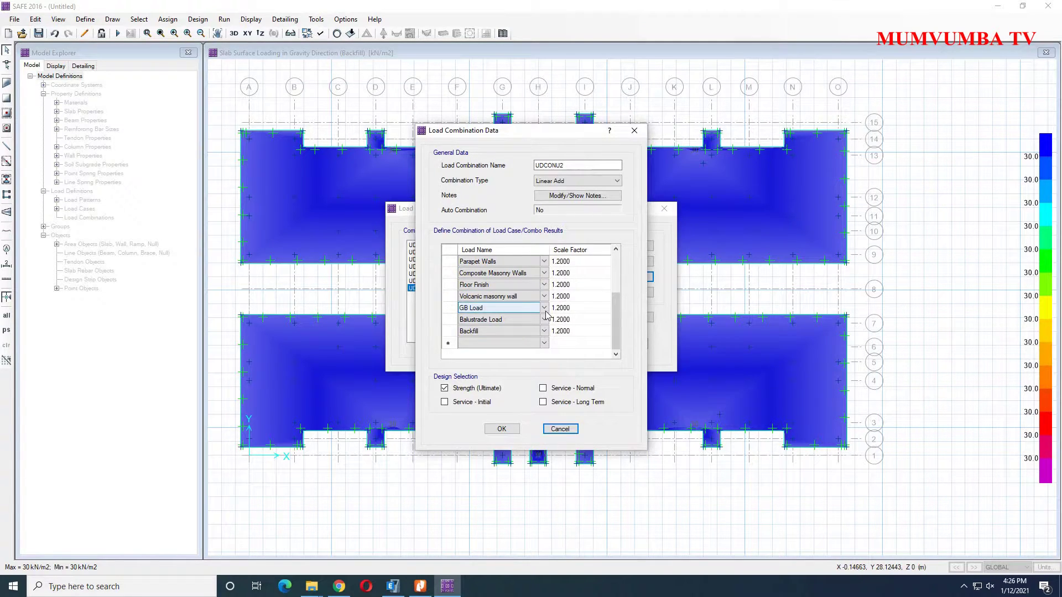
scroll(545, 314, up, 3)
scroll(545, 314, down, 3)
scroll(545, 313, up, 3)
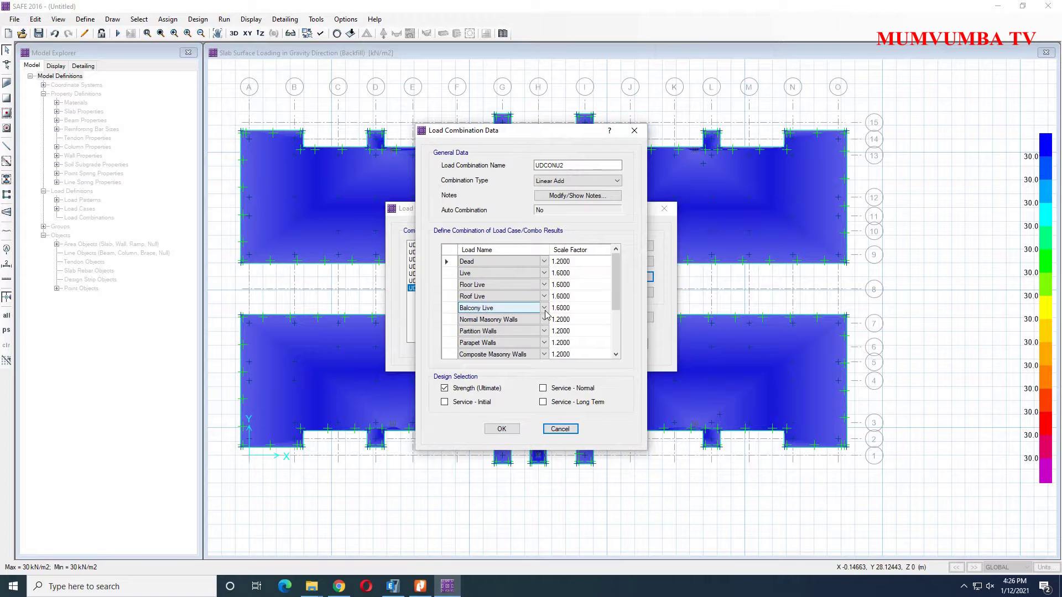
click(560, 430)
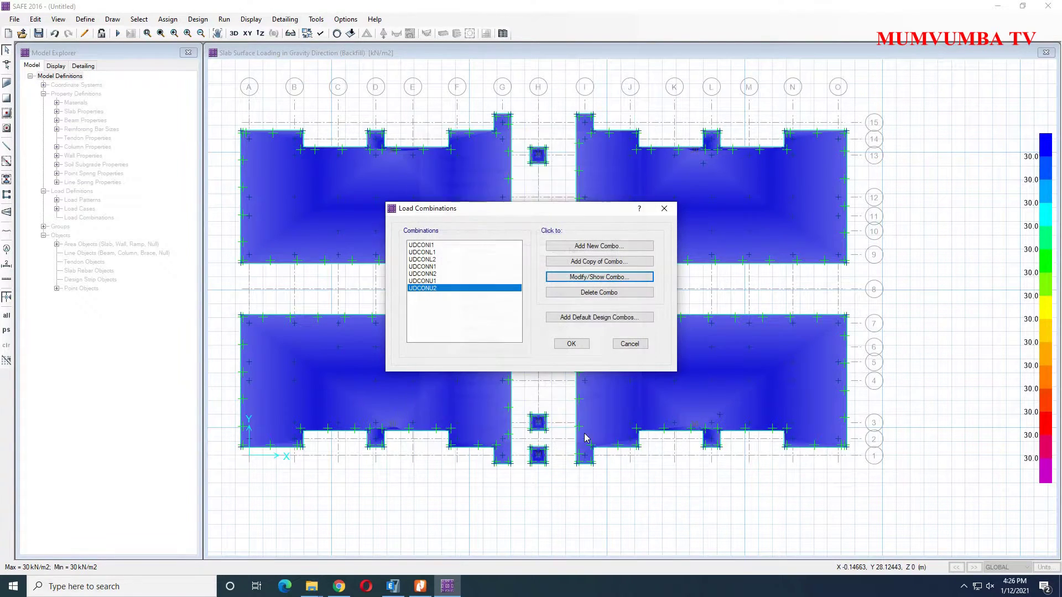
click(577, 345)
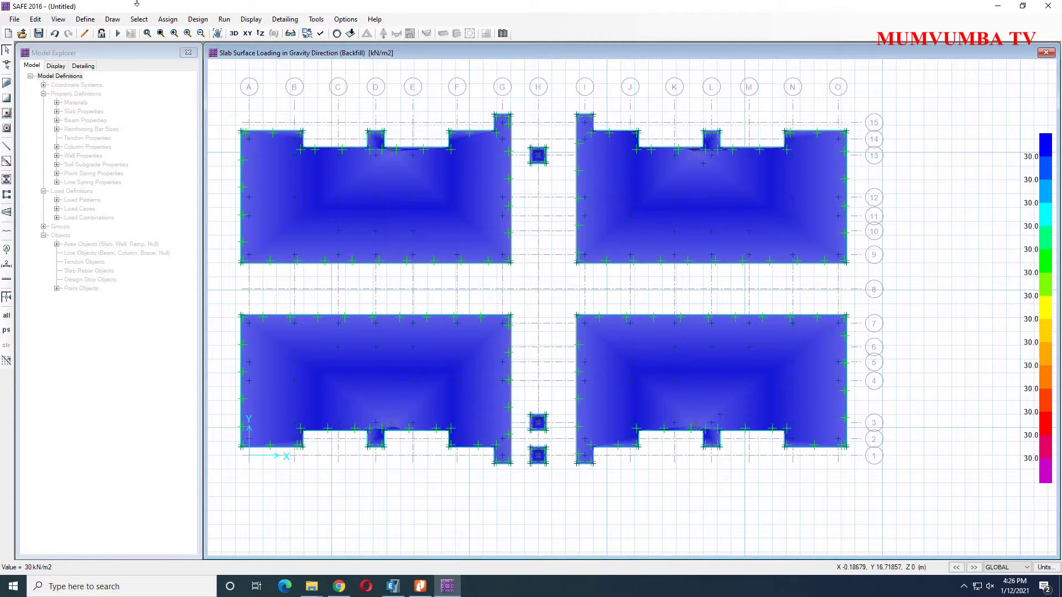
- Set the design code in the design preferences to BS 8110-1997
click(198, 20)
click(213, 32)
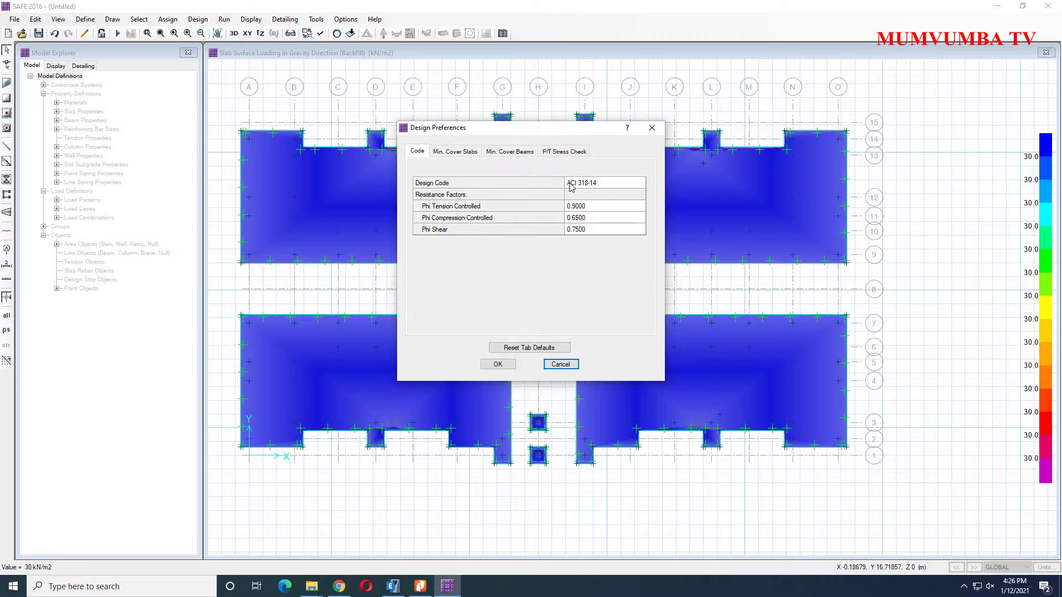
click(580, 186)
click(622, 187)
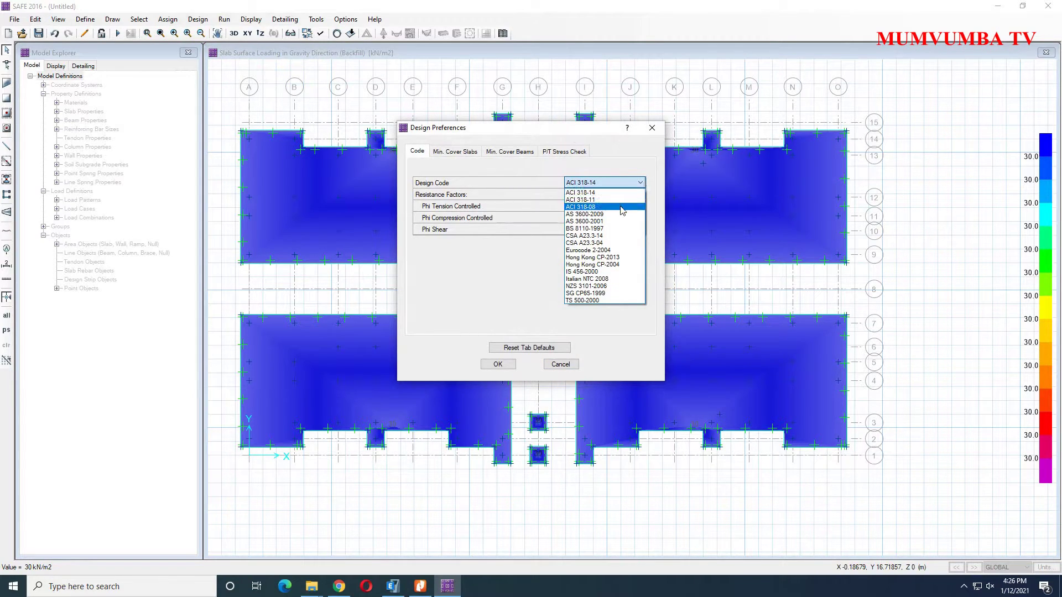
click(586, 228)
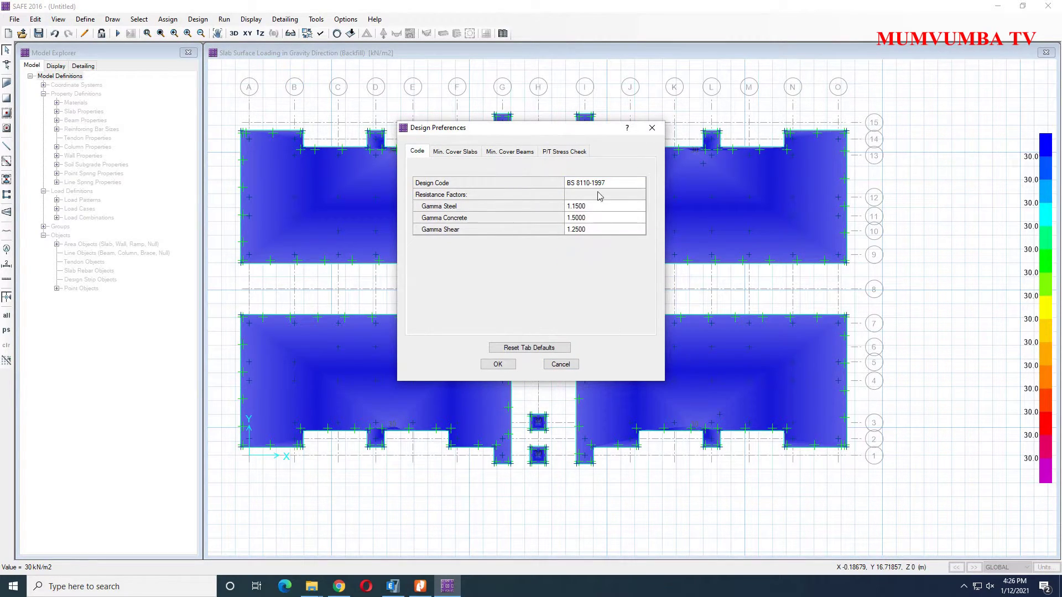
- Set the minimum clear cover for slabs to 50 mm at both the top and bottom reinforcement
click(460, 152)
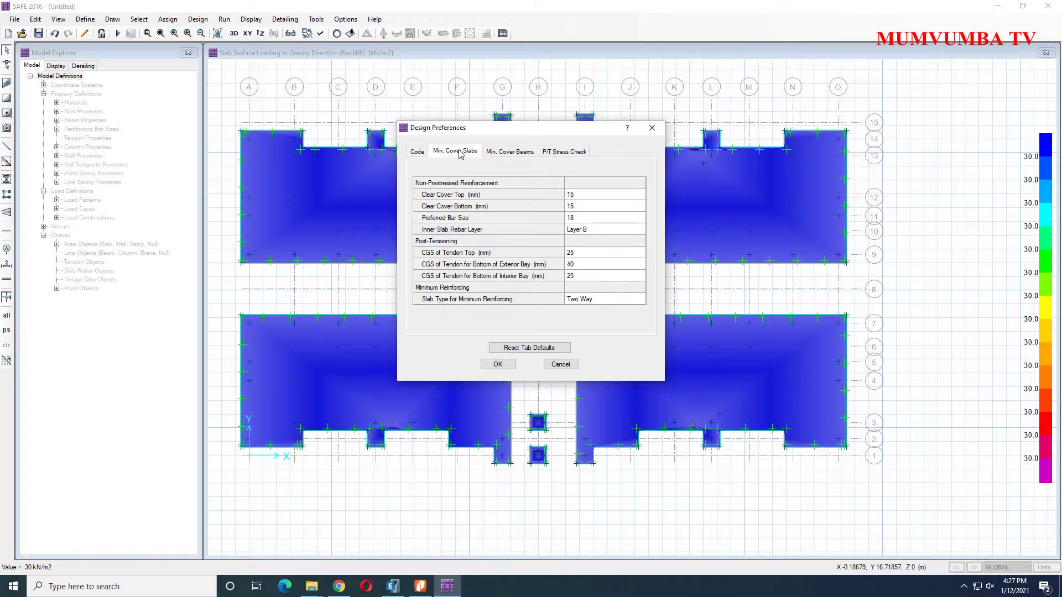
click(576, 198)
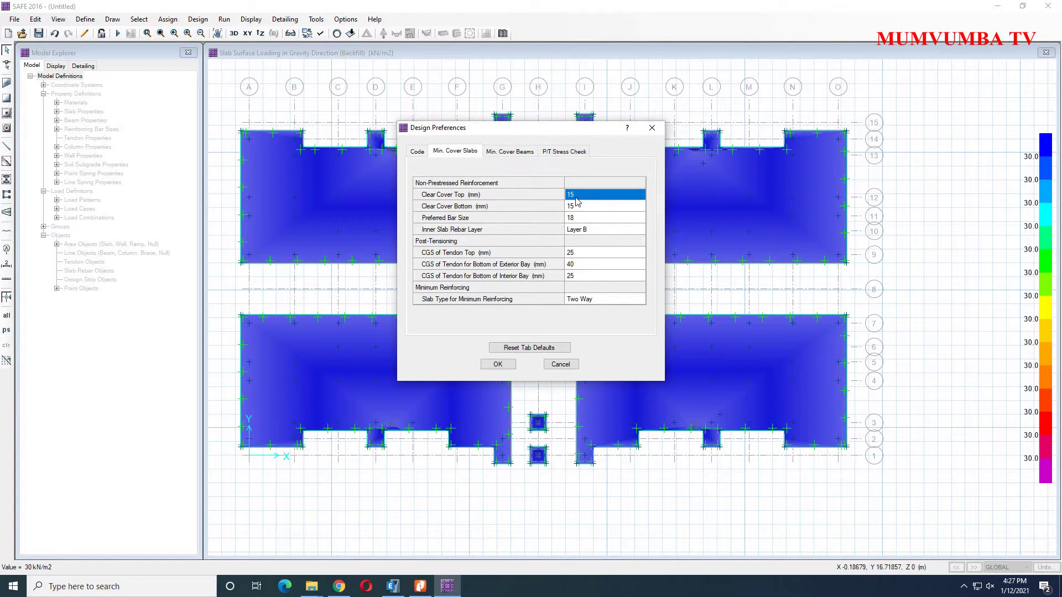
text(5)
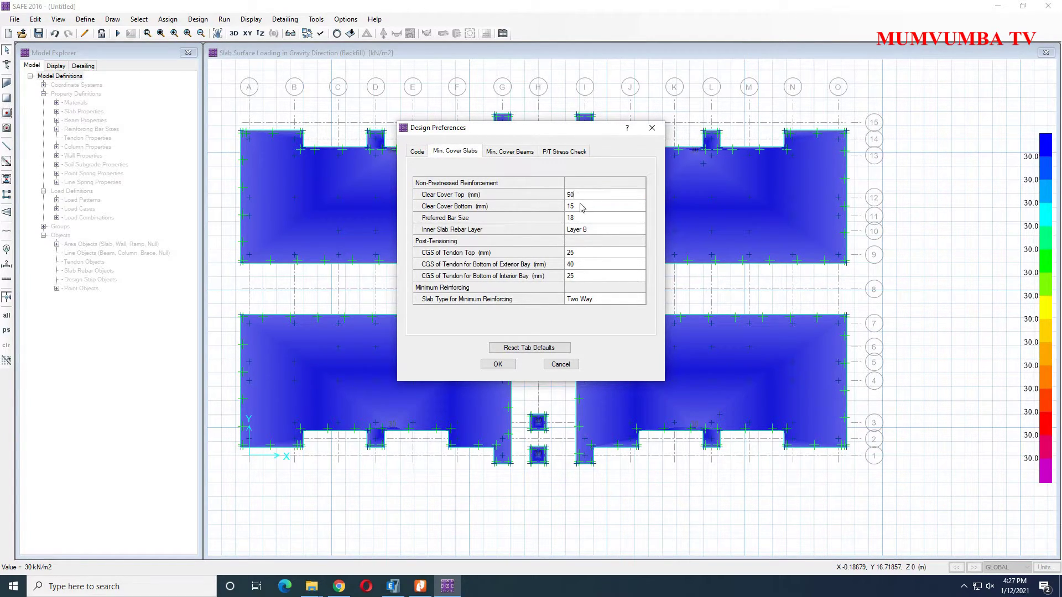
click(585, 212)
text(5)
- Set the preferred slab bar size to 16 and accept the design preferences
click(585, 219)
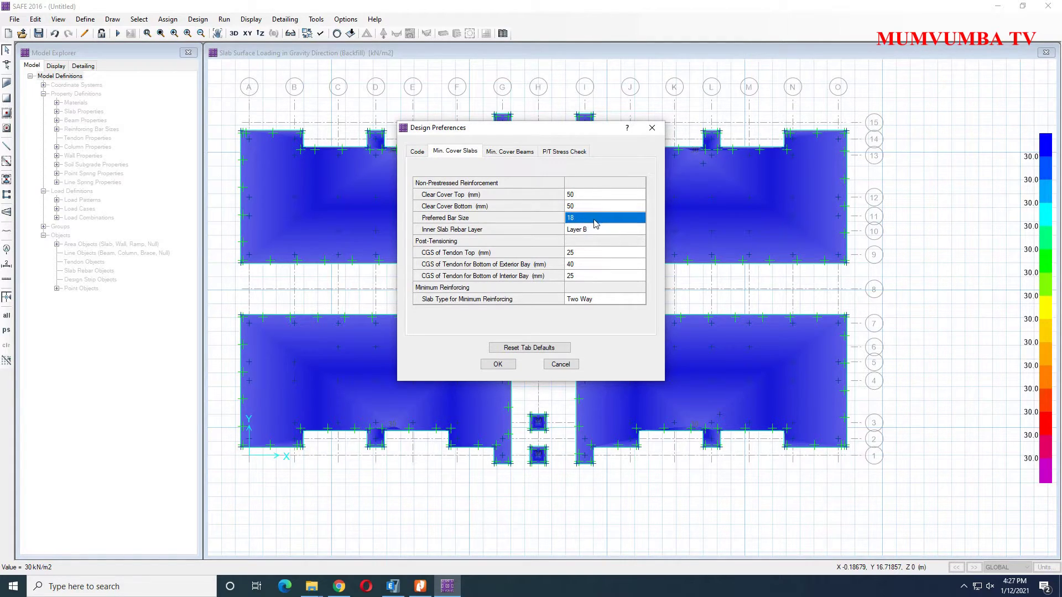
click(595, 220)
click(580, 257)
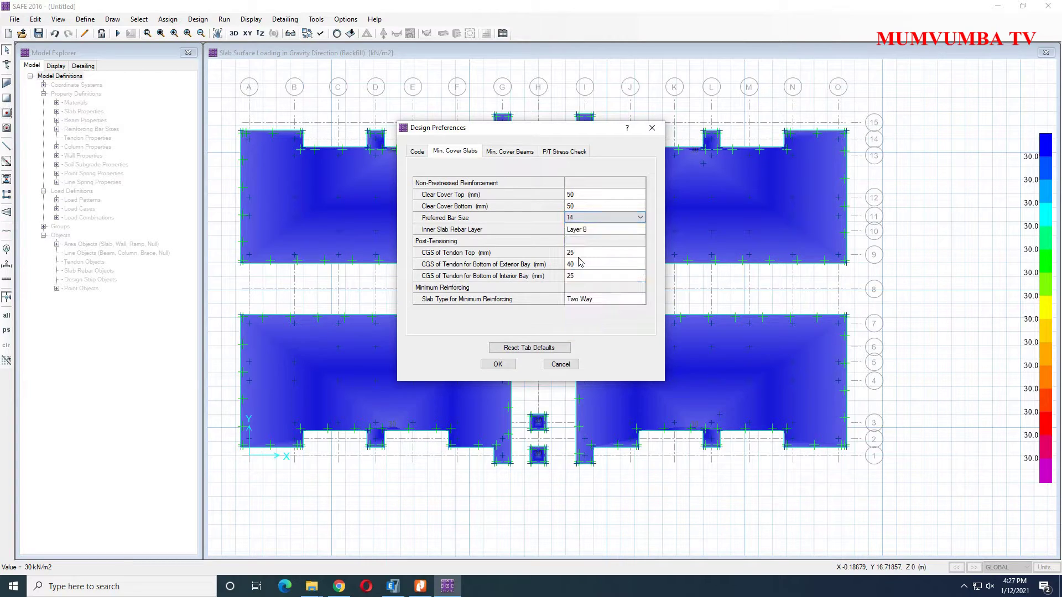
click(626, 218)
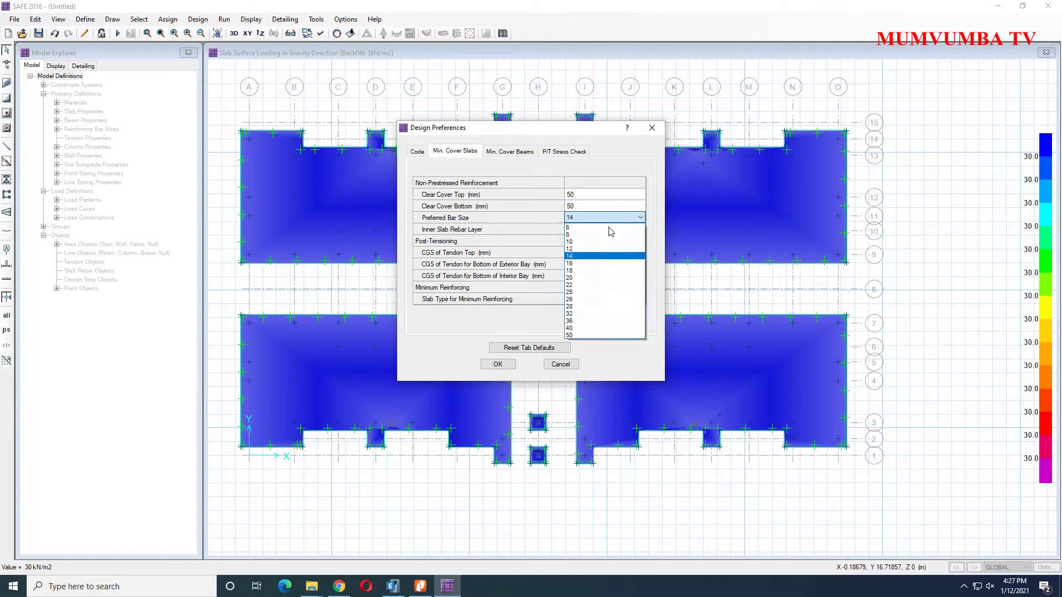
click(574, 263)
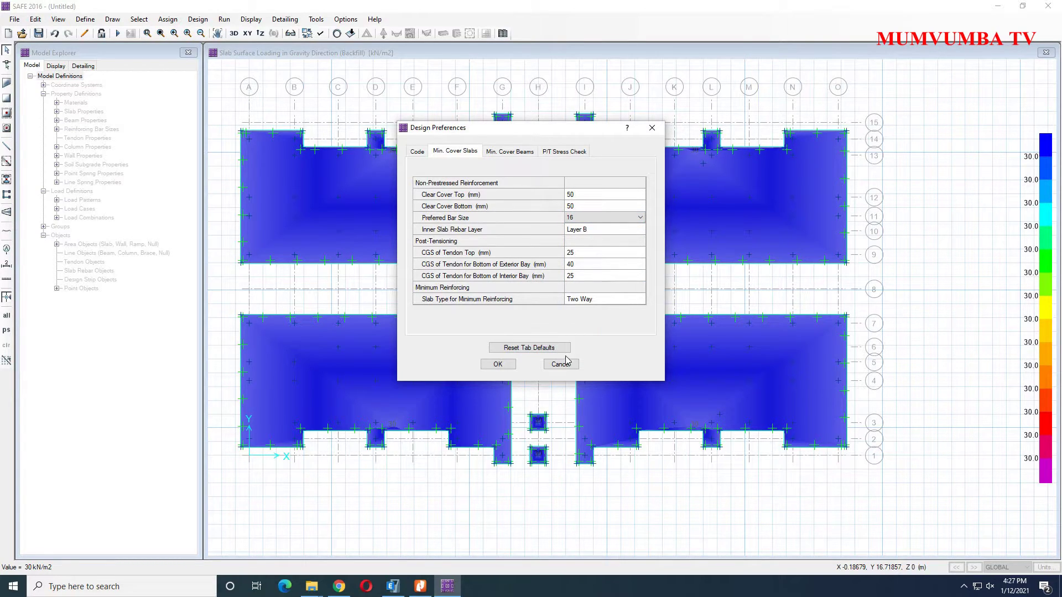
click(501, 365)
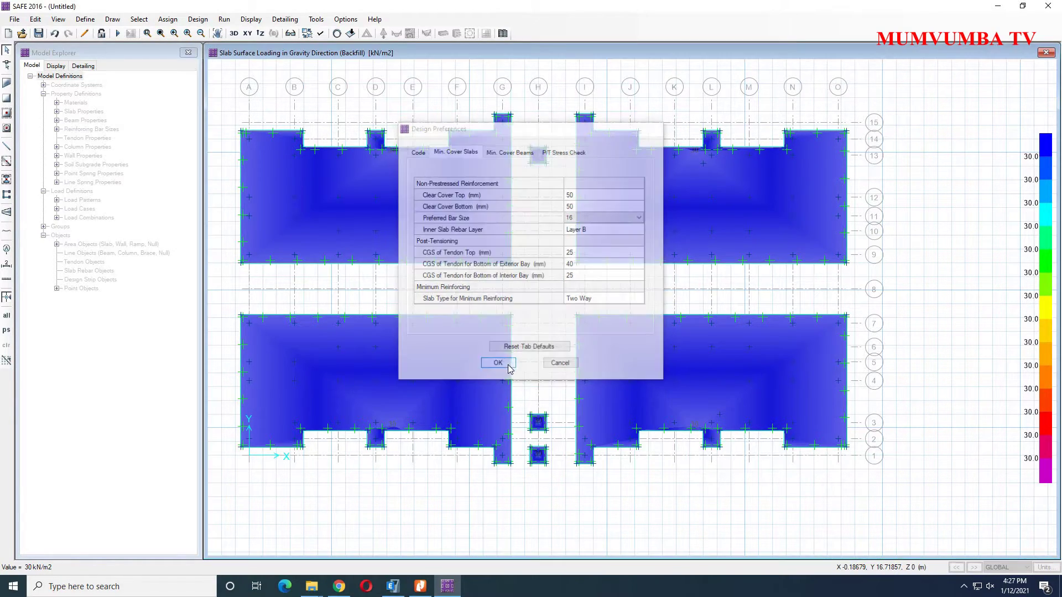
- Reopen the load combinations and check the scale factors of the ultimate combination UDCONU2
click(85, 18)
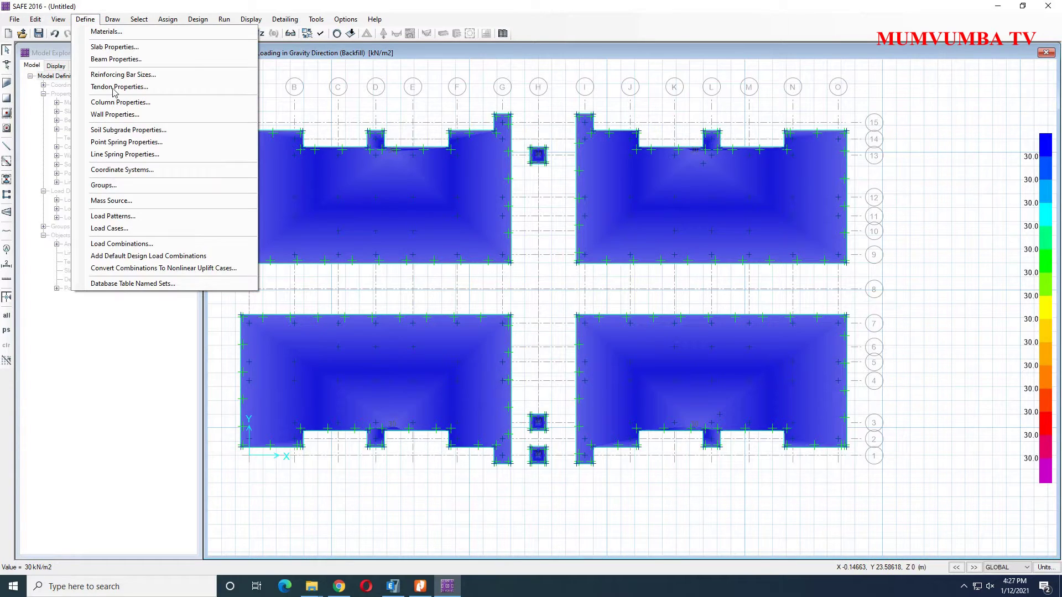
click(122, 243)
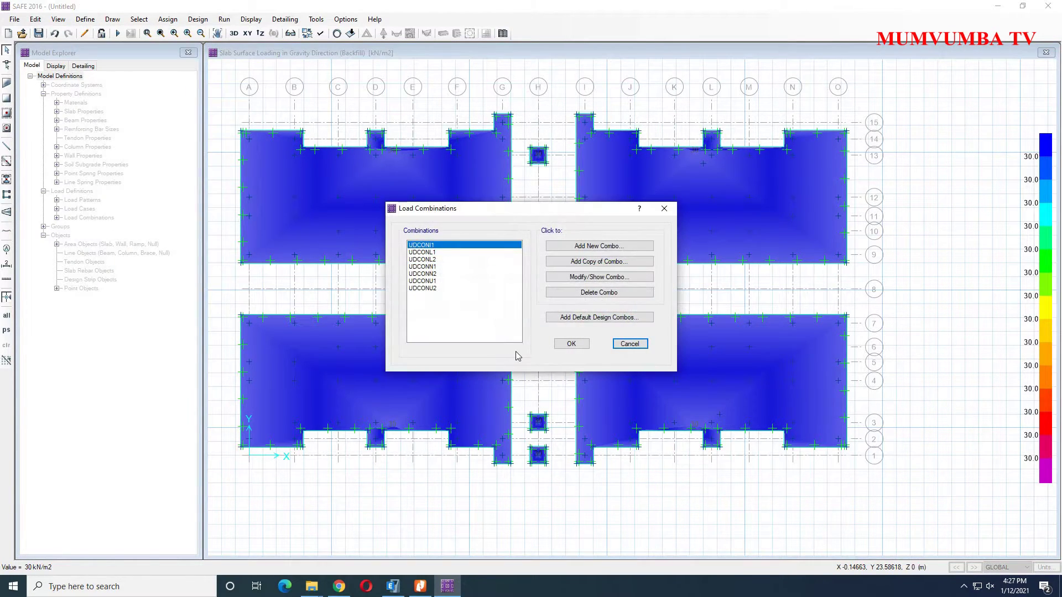
click(476, 289)
click(588, 281)
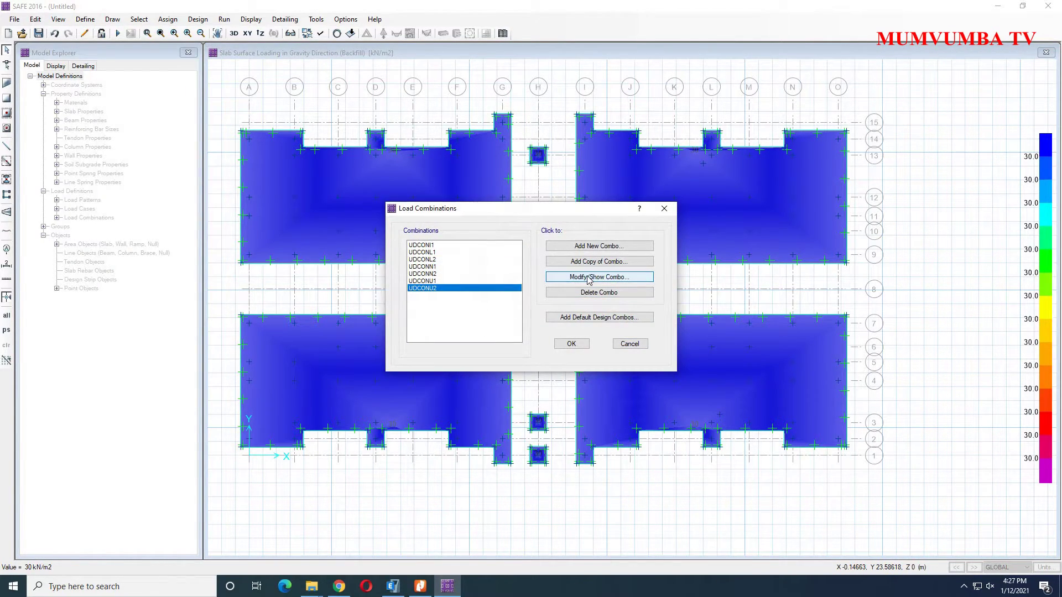
scroll(573, 299, down, 3)
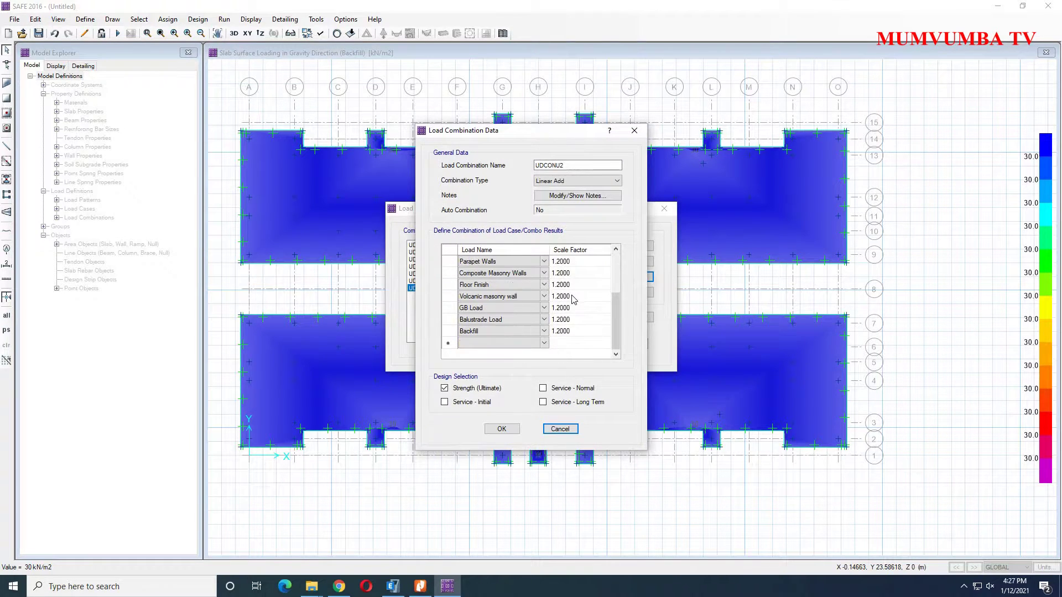
click(502, 429)
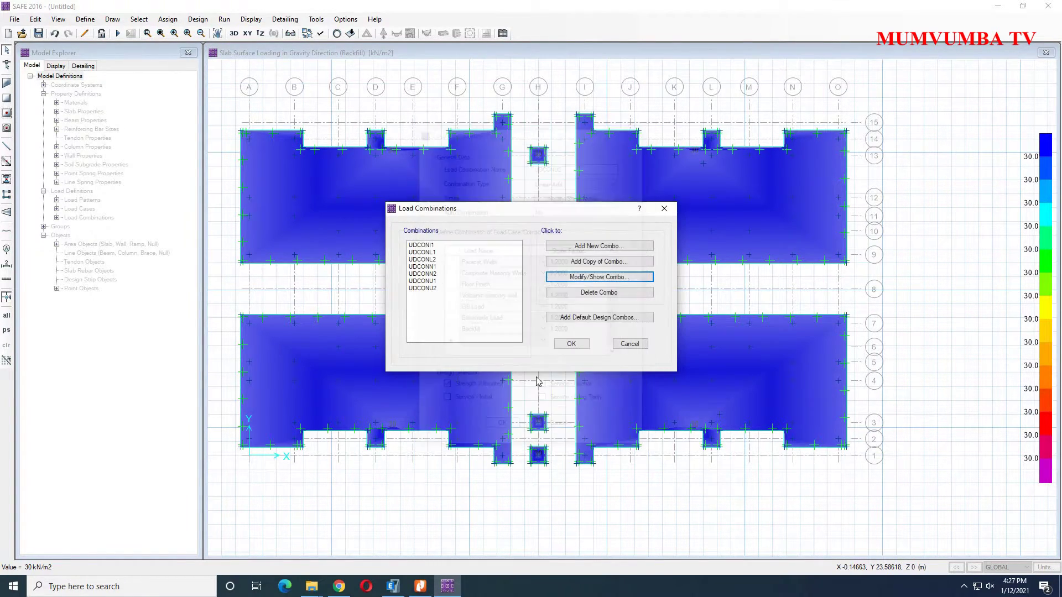
- Replace all existing load combinations with the default design combinations for ultimate strength and initial, normal and long-term service
click(421, 246)
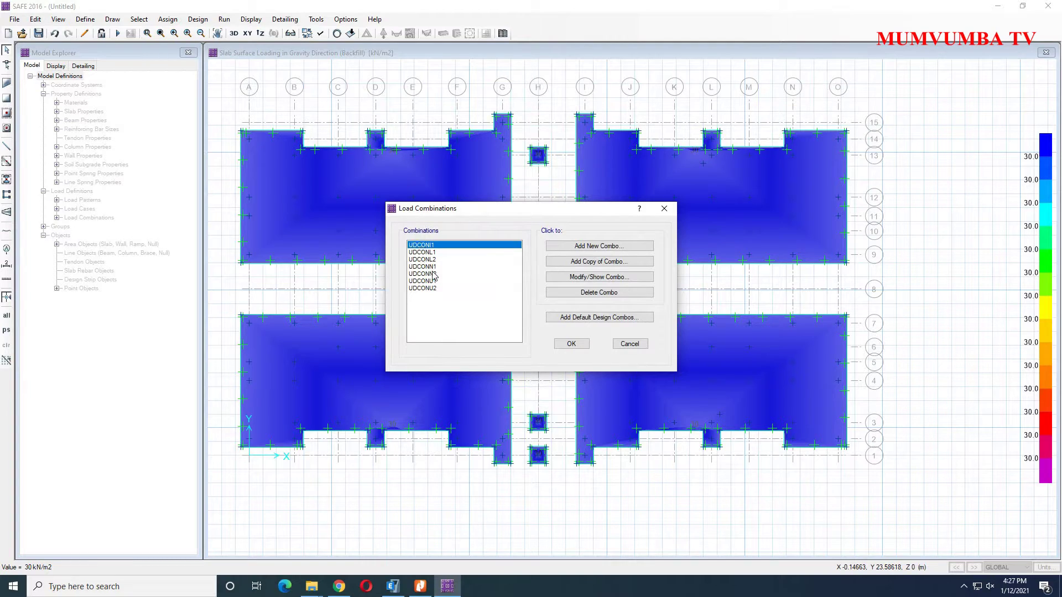
click(583, 293)
click(583, 293)
click(583, 293)
click(583, 293)
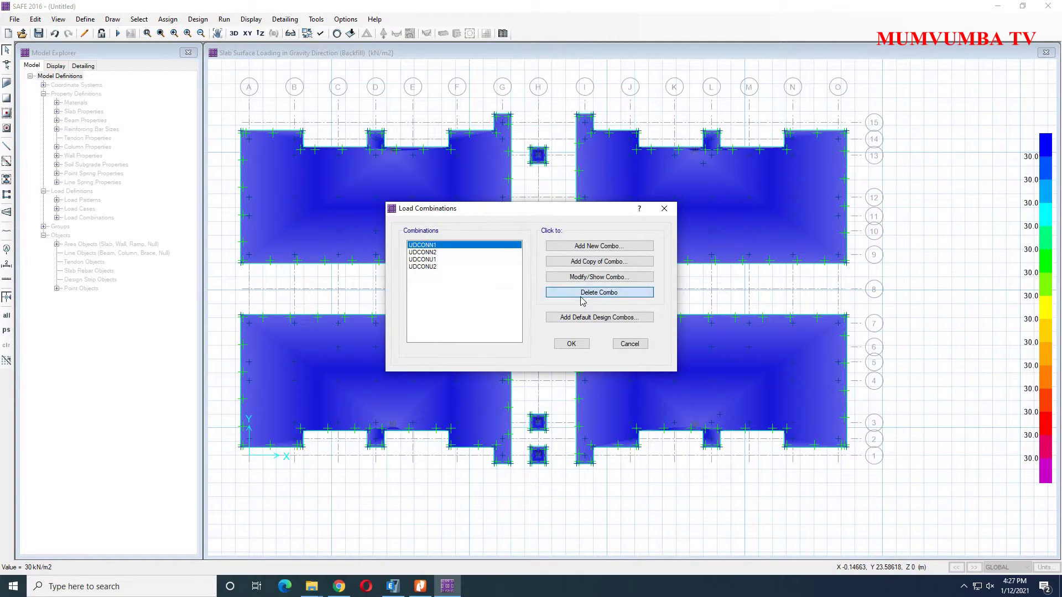
click(583, 293)
click(584, 293)
click(583, 293)
click(581, 317)
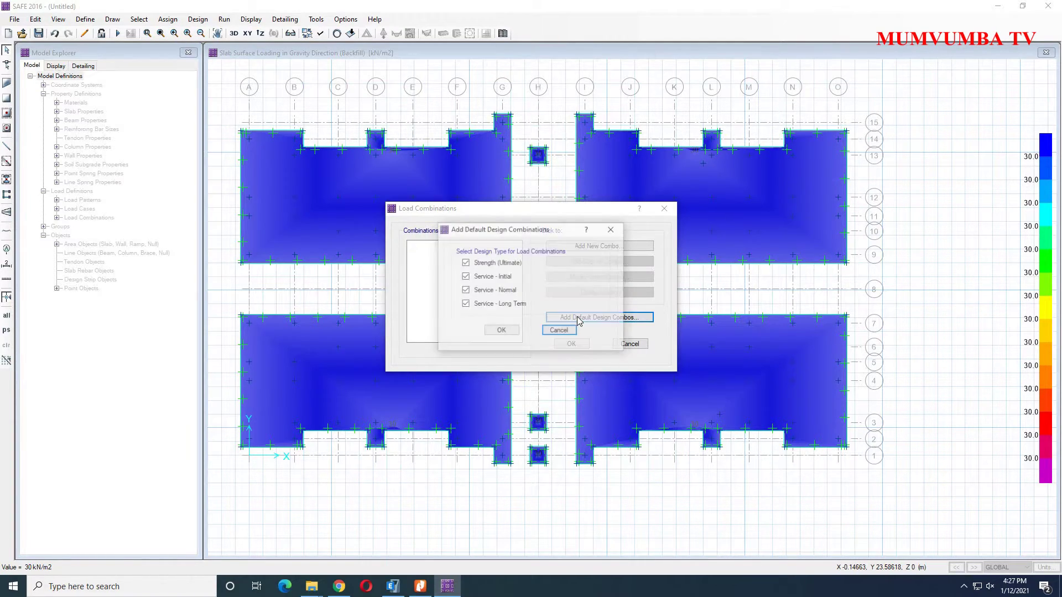
click(502, 332)
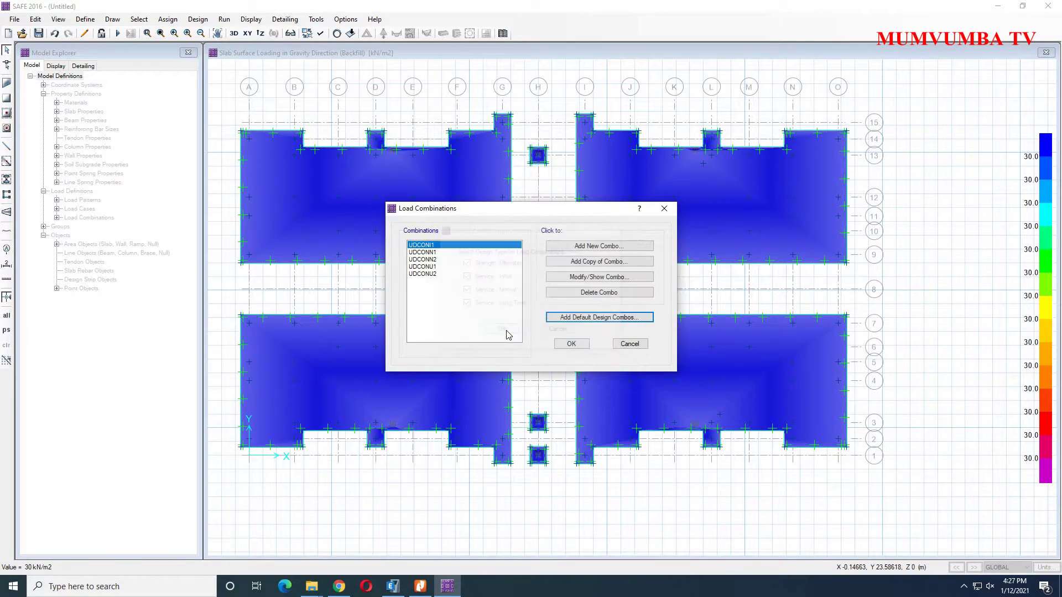
- Check the load cases and scale factors of the regenerated ultimate combinations UDCONU2 and UDCONU1
click(427, 275)
click(581, 278)
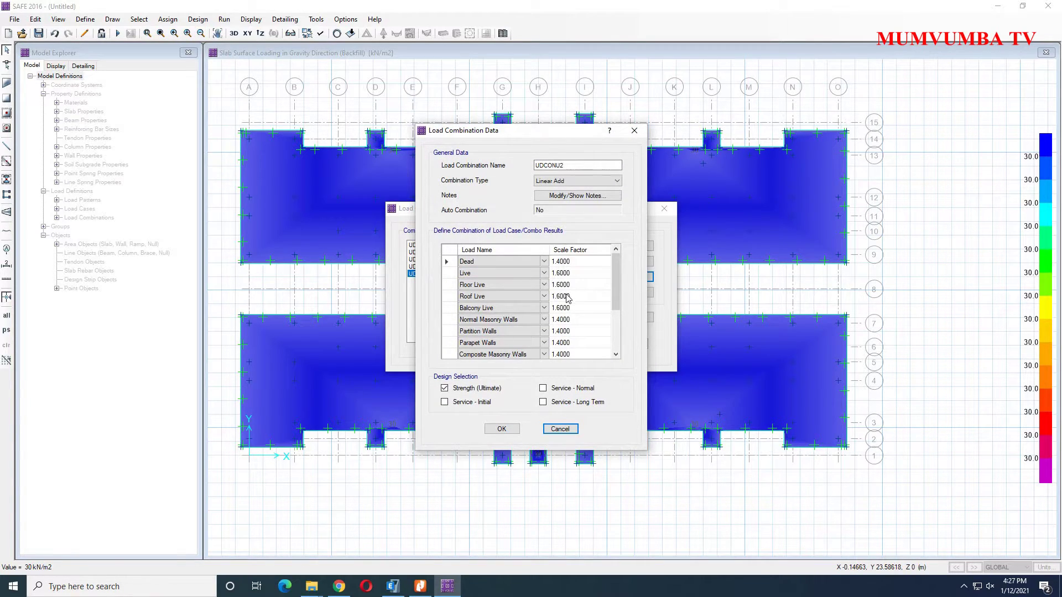
scroll(567, 299, down, 2)
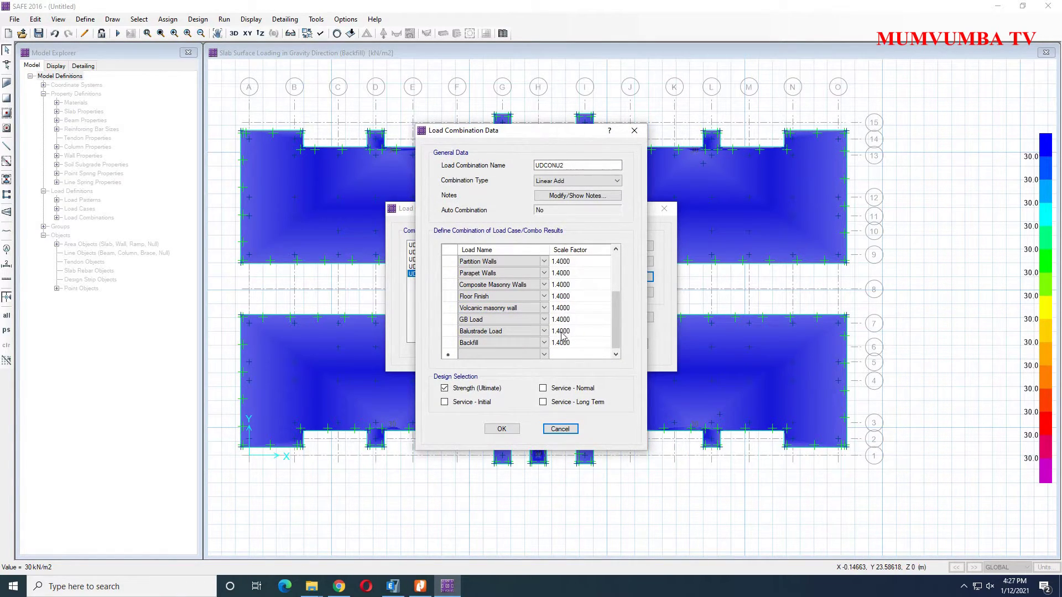
click(501, 429)
click(437, 267)
click(573, 278)
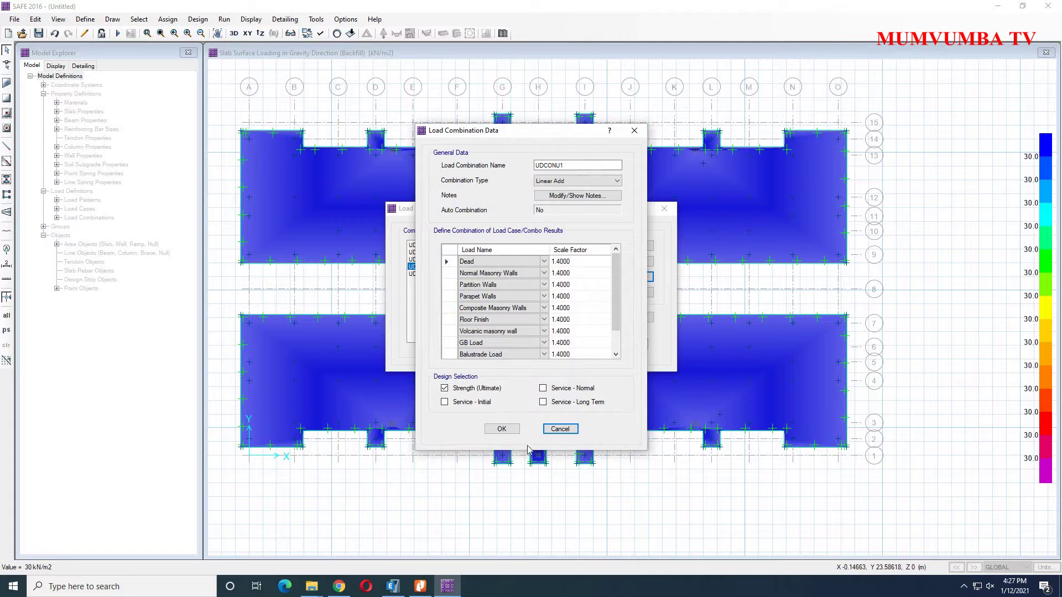
click(504, 429)
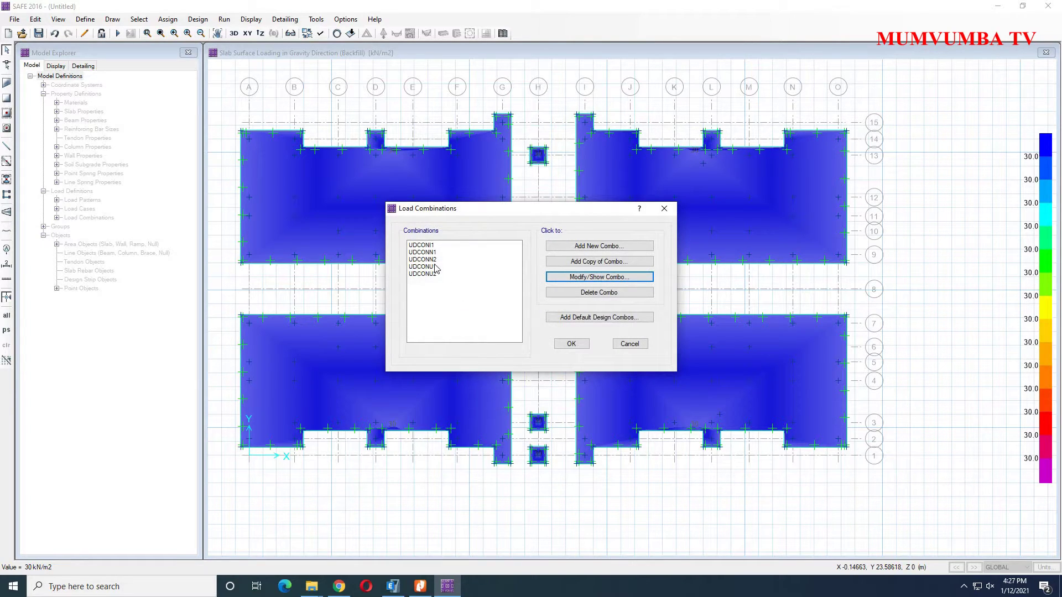
- Check the scale factors of the normal service combination UDCONN2 and accept the regenerated load combinations
click(434, 260)
click(599, 277)
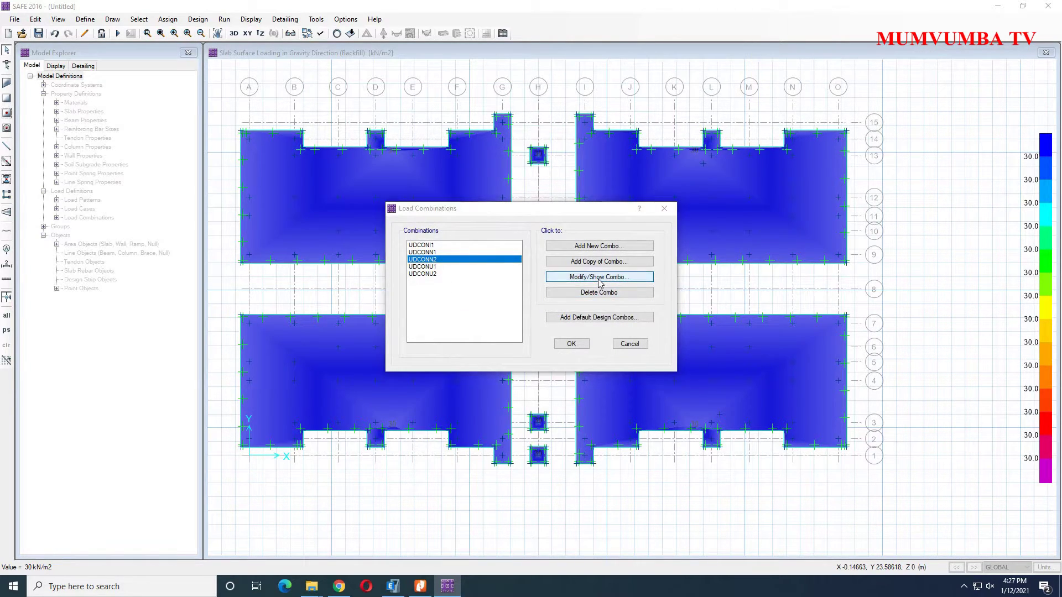
scroll(563, 311, down, 2)
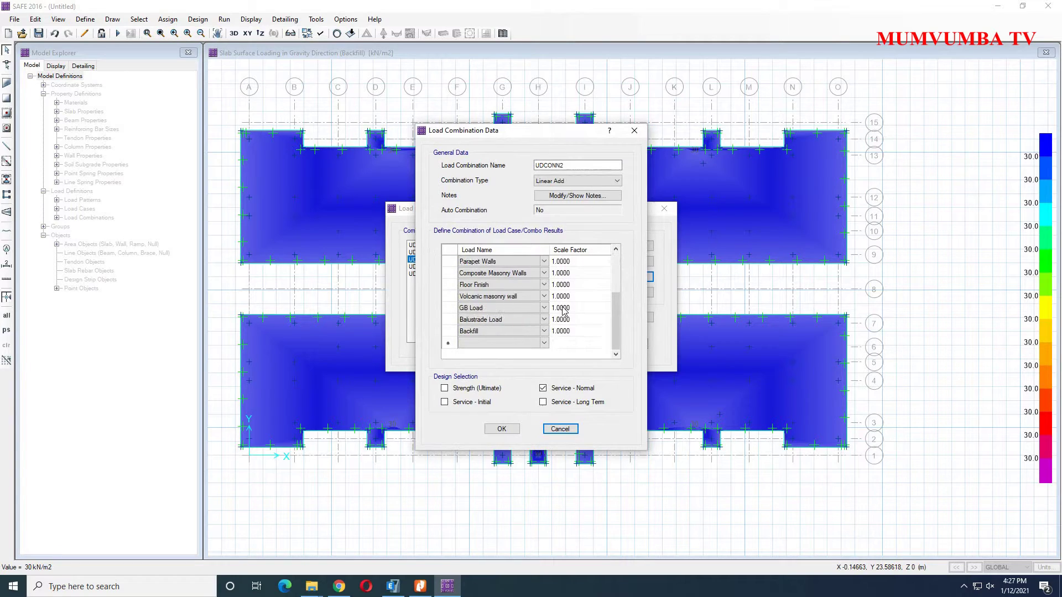
click(502, 430)
click(572, 345)
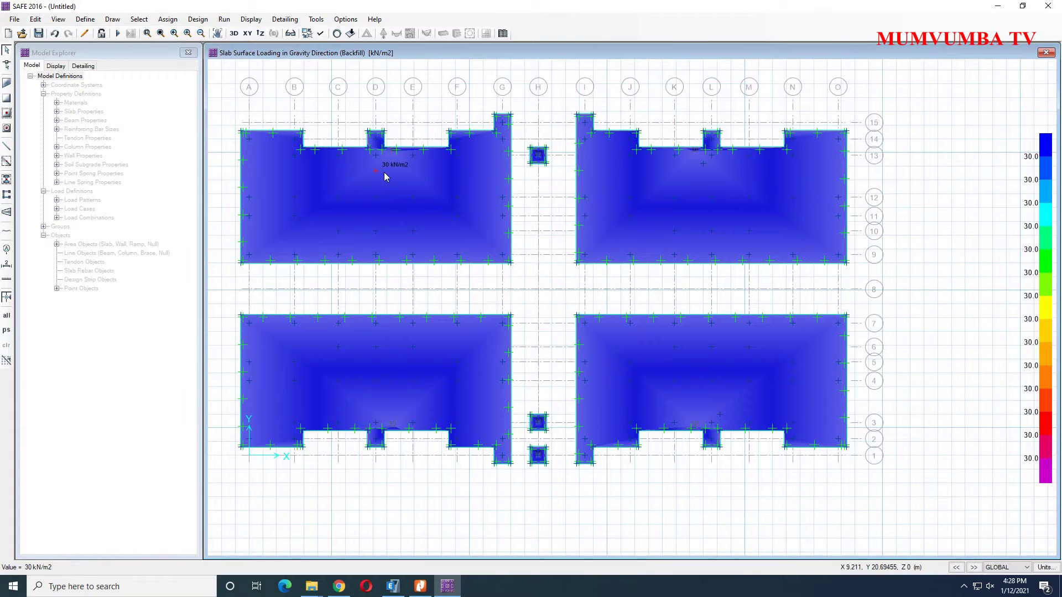
- Run the analysis and design, saving the model as ANALYSED RAFT FOUNDATION in the G+3 folder on the desktop
middle_drag(387, 173, 474, 197)
middle_drag(543, 224, 512, 221)
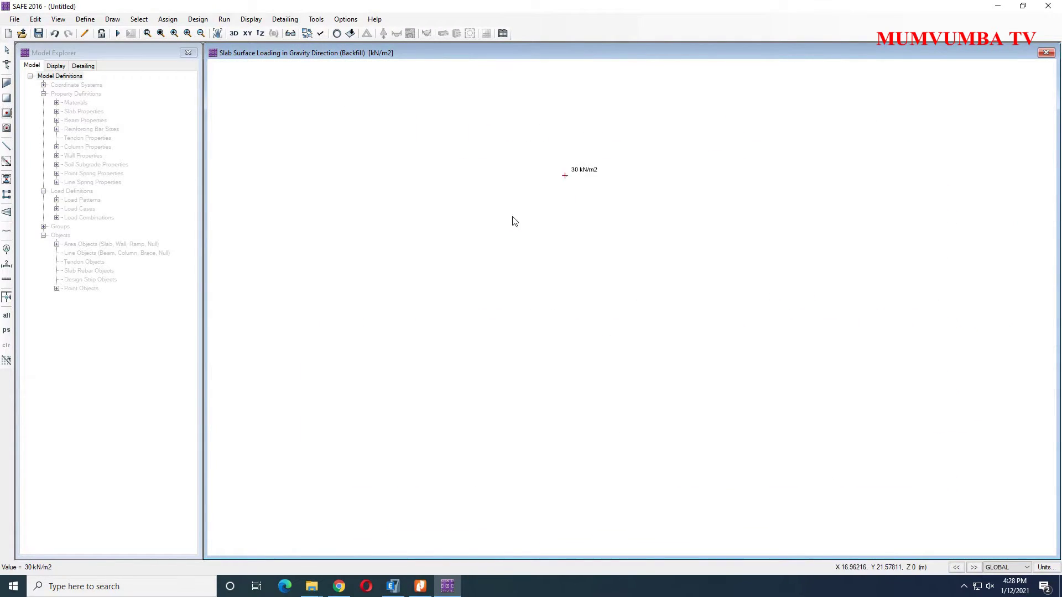
scroll(696, 244, up, 3)
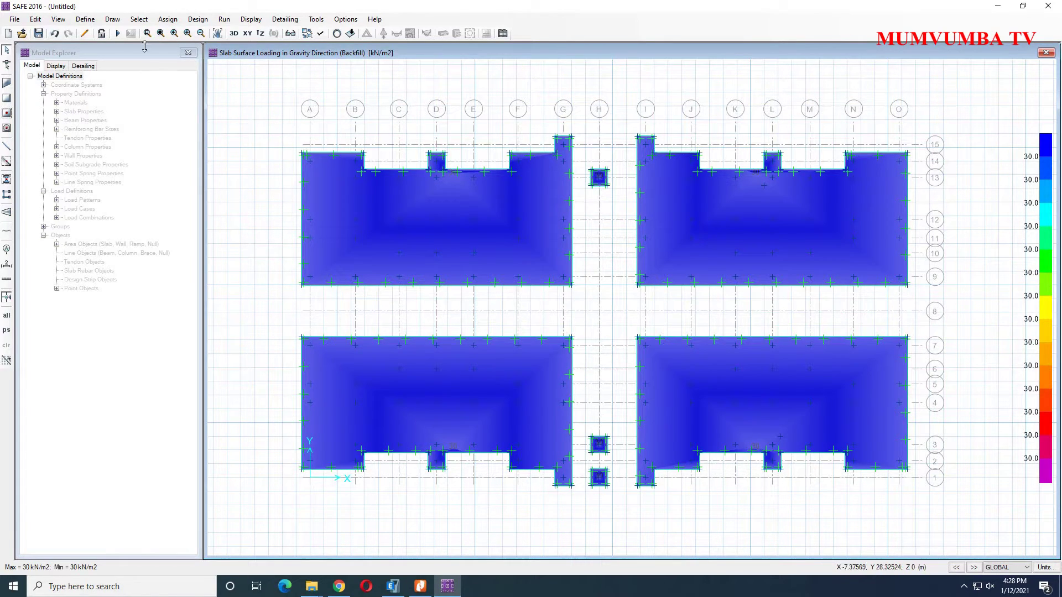
click(119, 34)
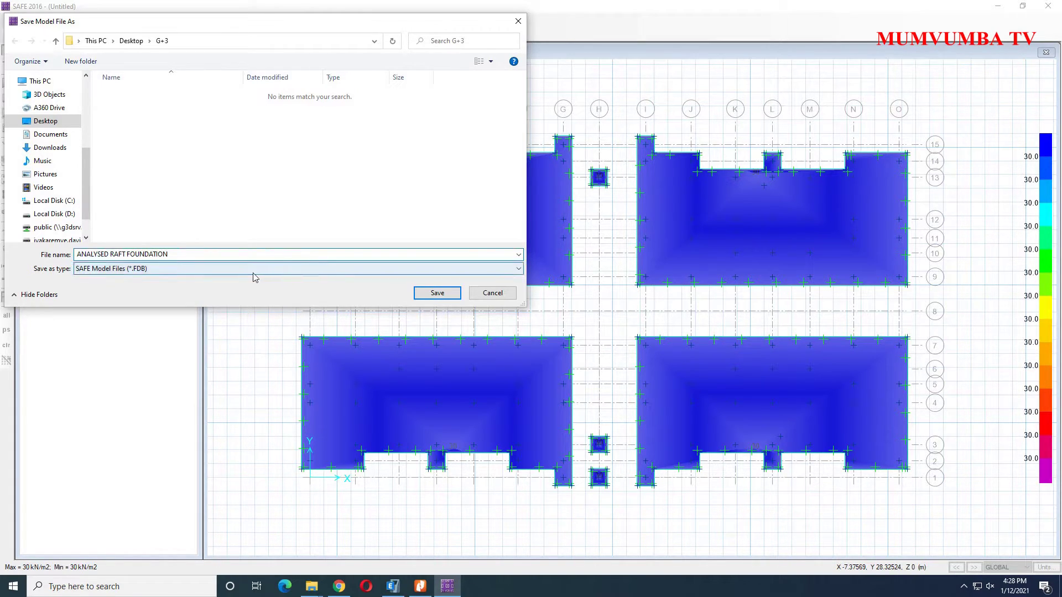
click(429, 296)
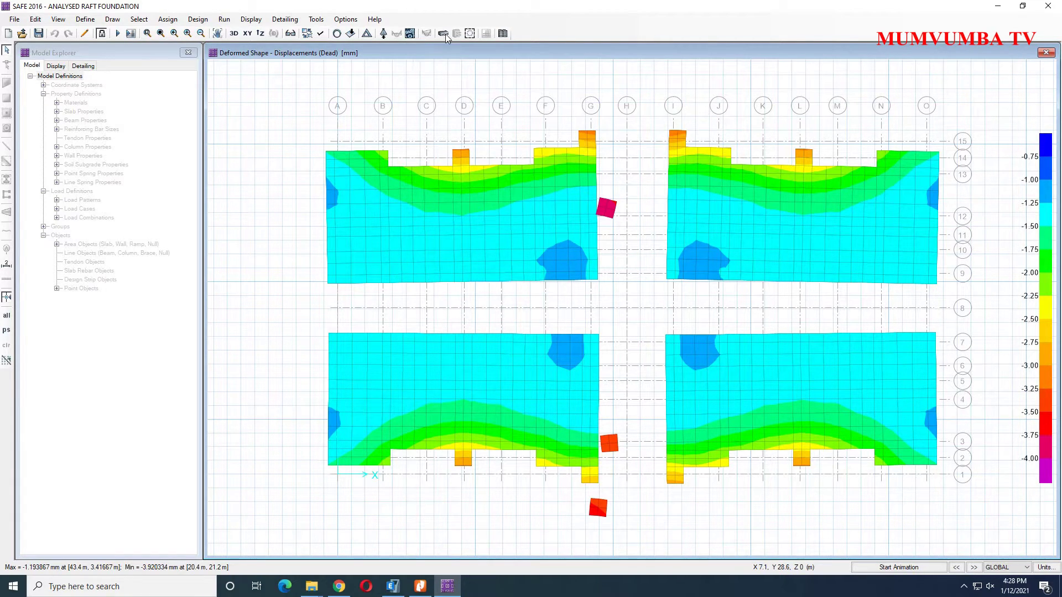
- Display the punching shear capacity ratios and examine them at the columns across the upper raft slabs
click(470, 34)
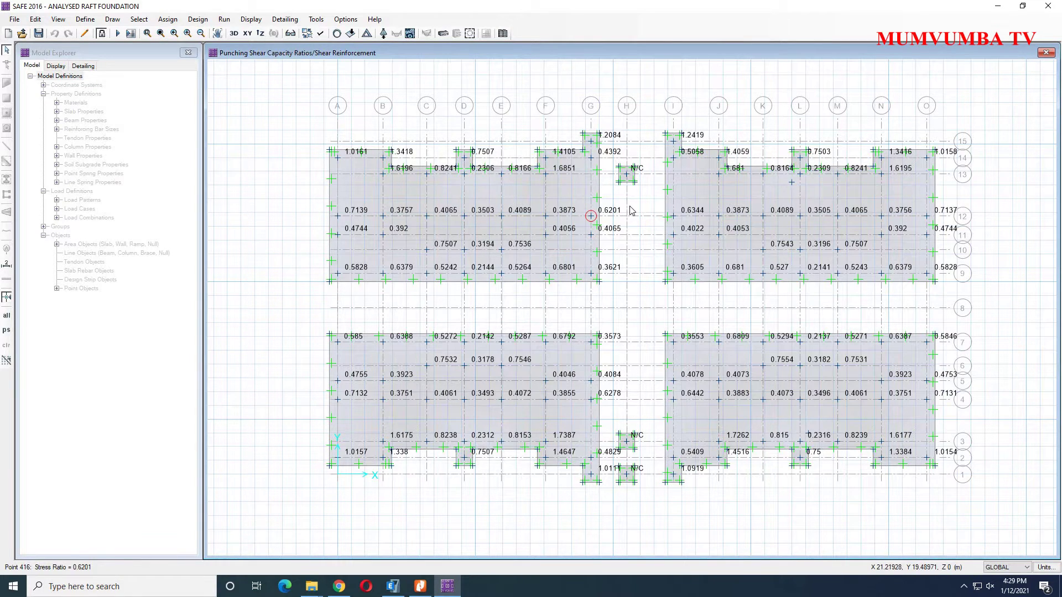
scroll(619, 139, up, 2)
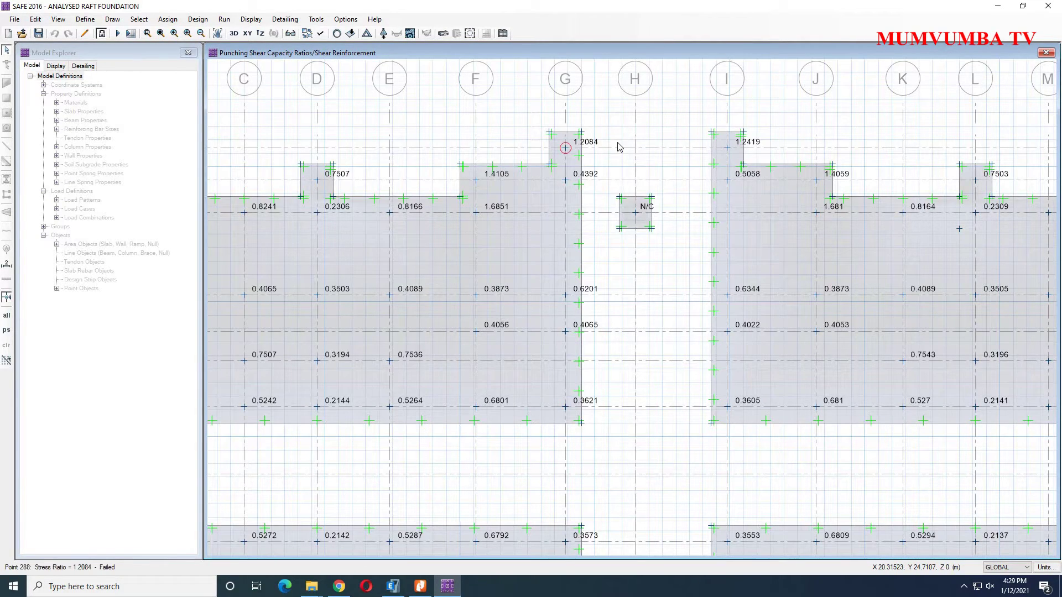
scroll(556, 159, up, 2)
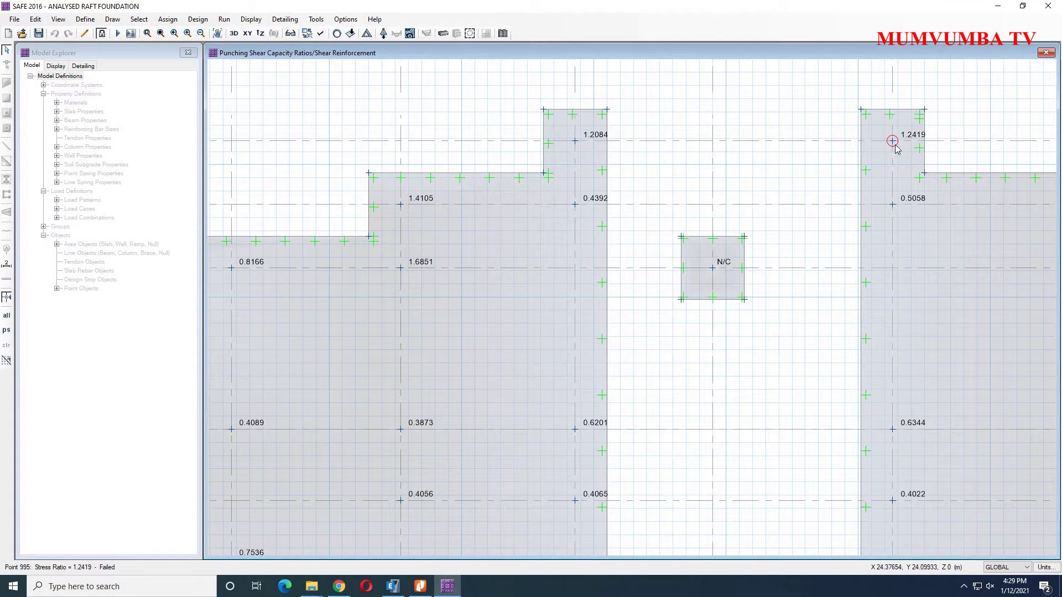
scroll(812, 199, down, 1)
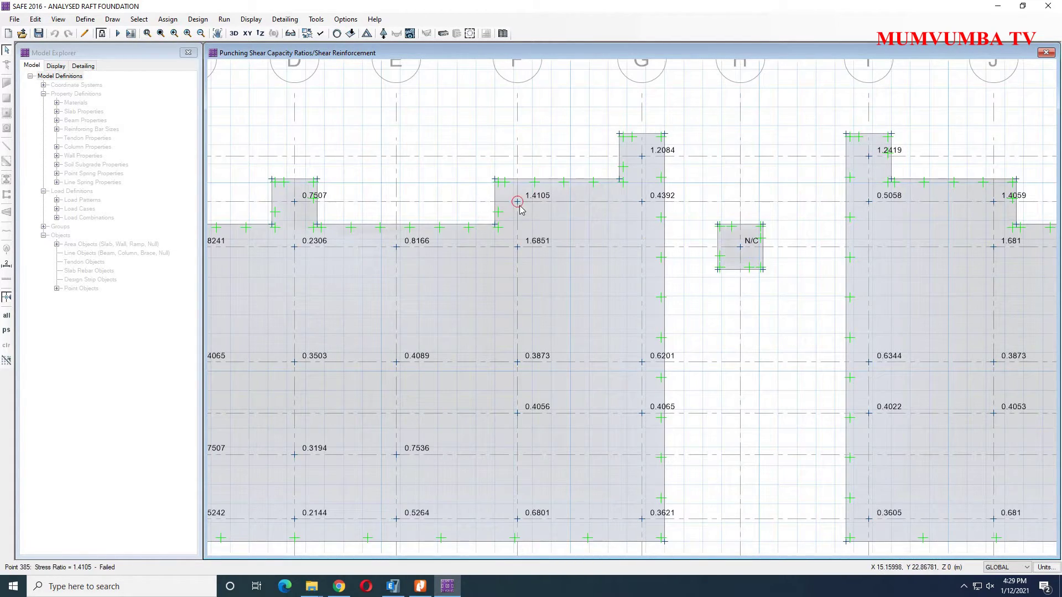
scroll(550, 228, down, 1)
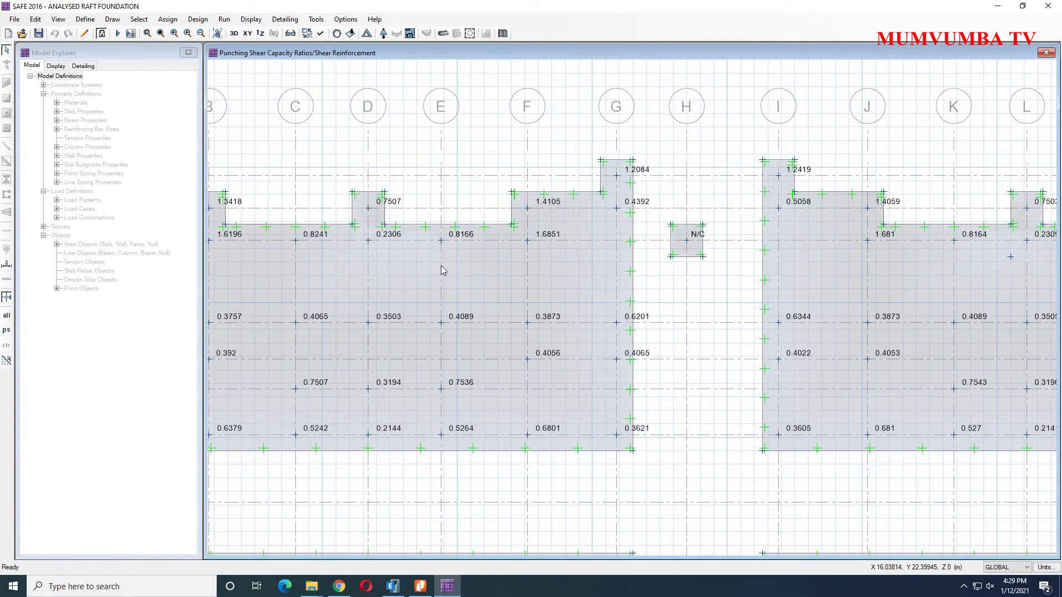
middle_drag(489, 264, 654, 279)
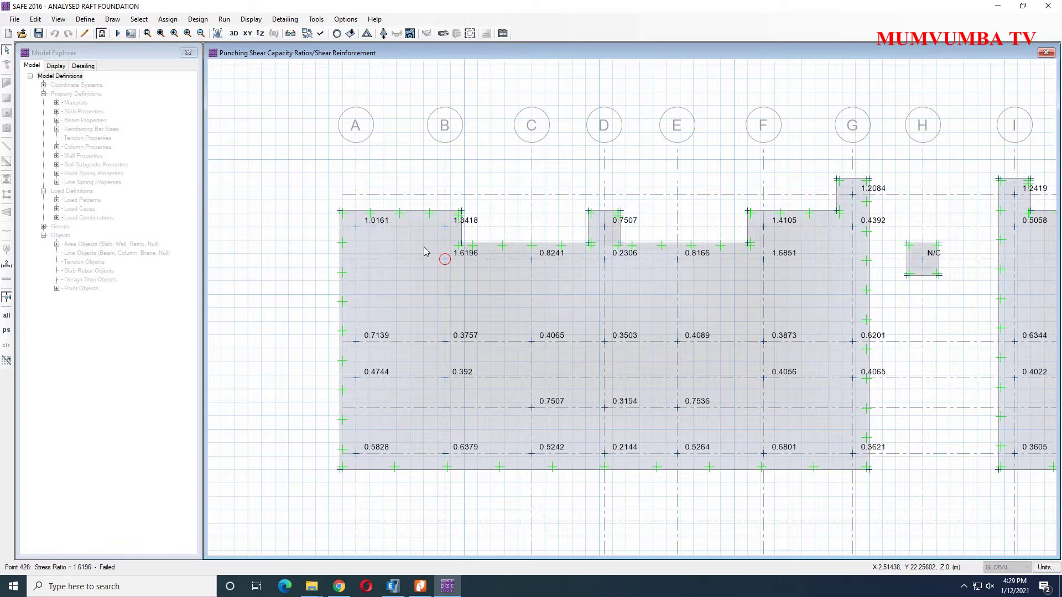
scroll(438, 248, down, 3)
middle_drag(814, 391, 664, 427)
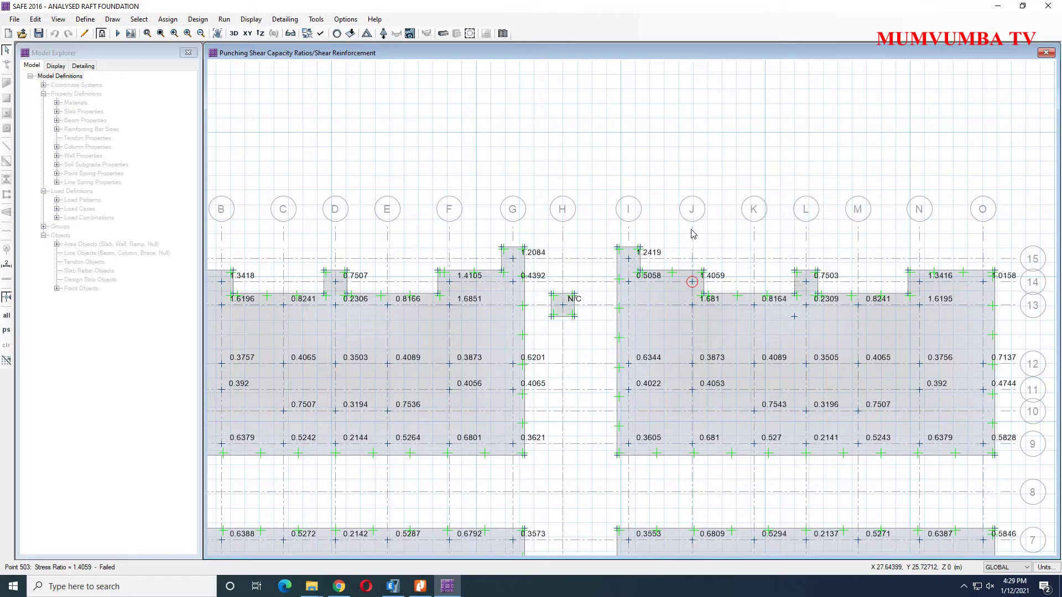
- Unlock the analysed model and agree to delete its analysis and design results
key(F4)
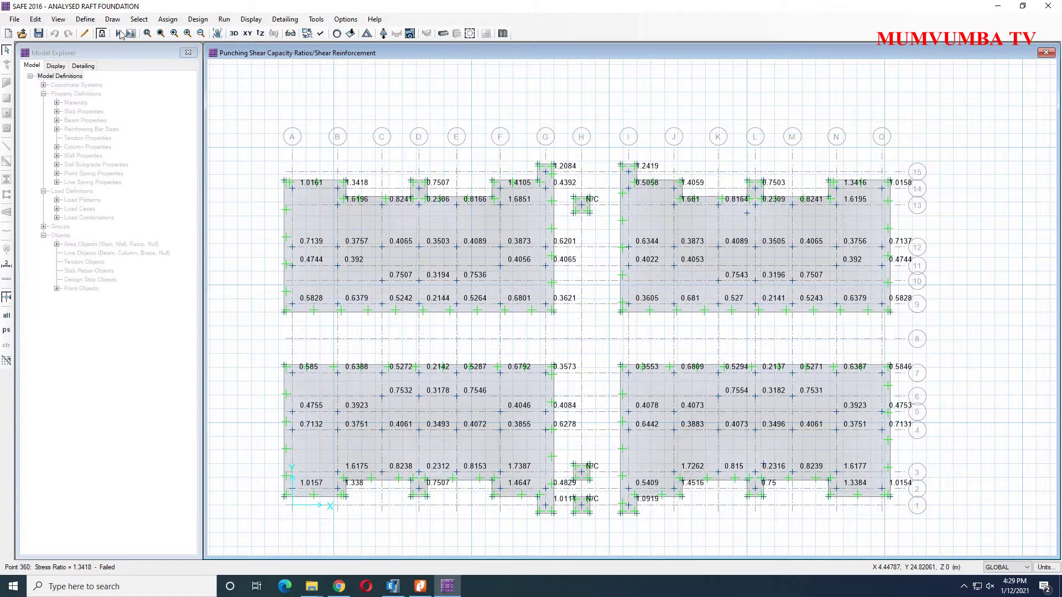
click(101, 34)
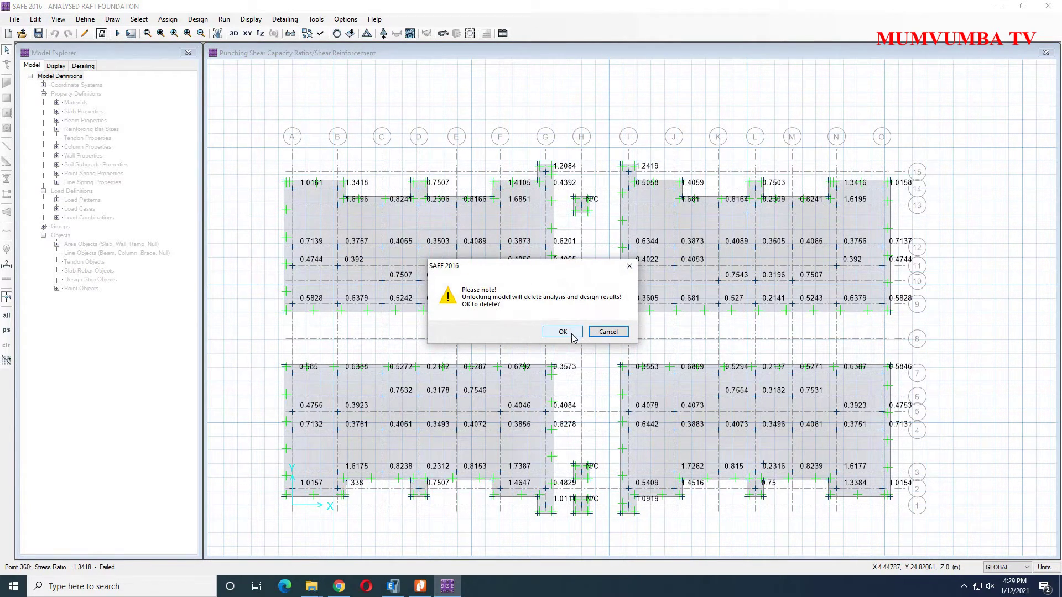
click(563, 332)
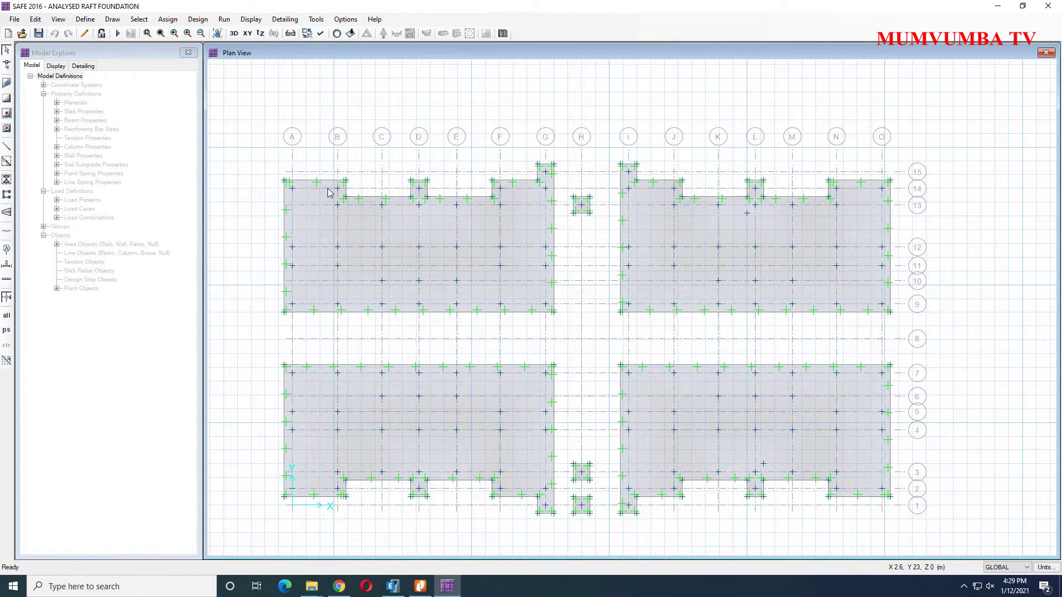
- Select three edges of the raft west of grid H on grids 9–15: north edge A–B, step edge beside F, and west edge of the G projection
scroll(328, 192, up, 1)
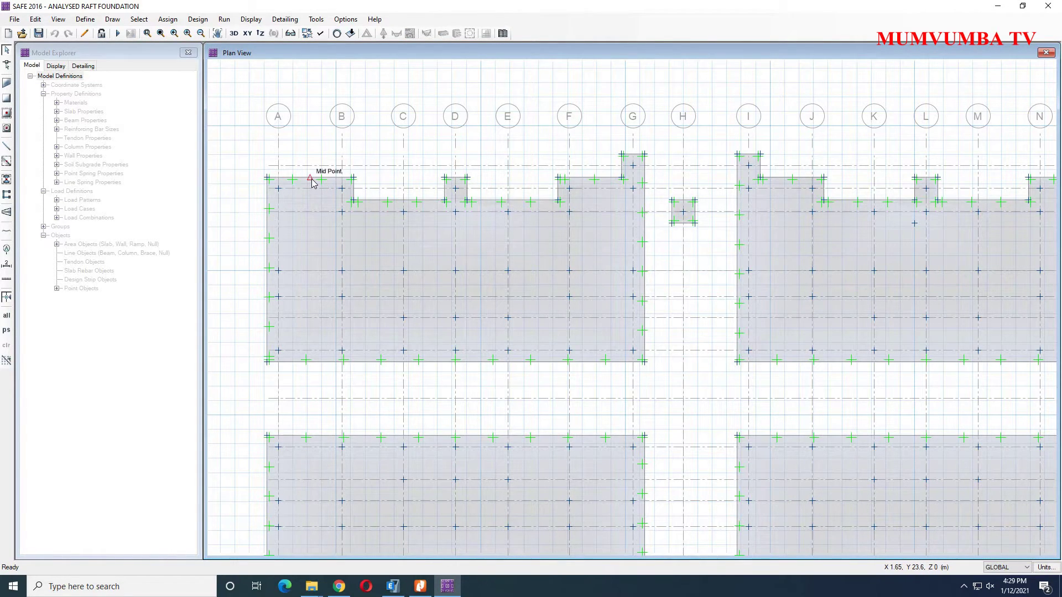
scroll(604, 178, up, 1)
click(542, 198)
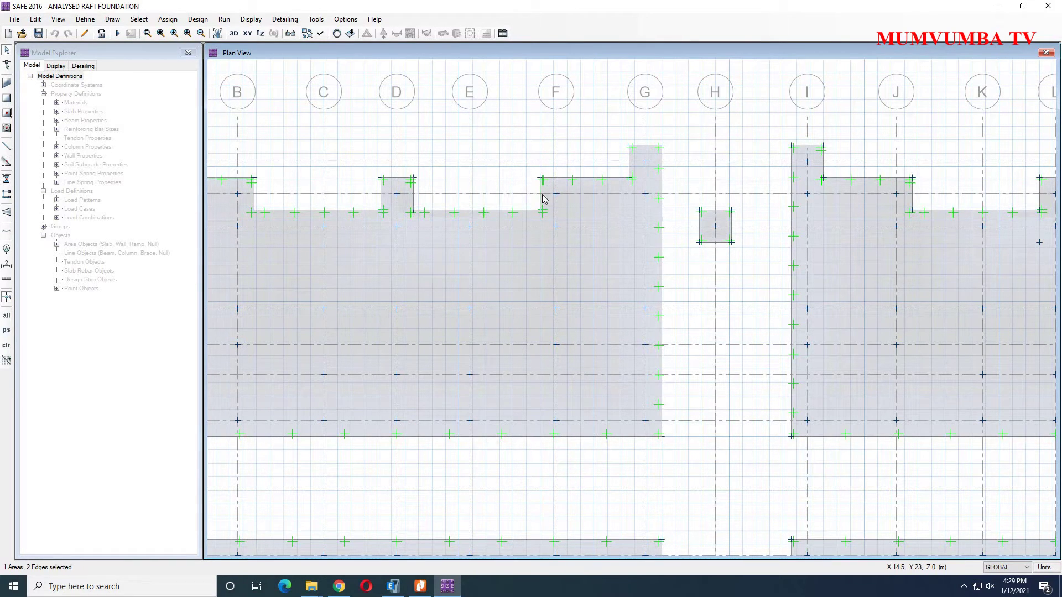
scroll(639, 158, up, 1)
scroll(638, 151, up, 1)
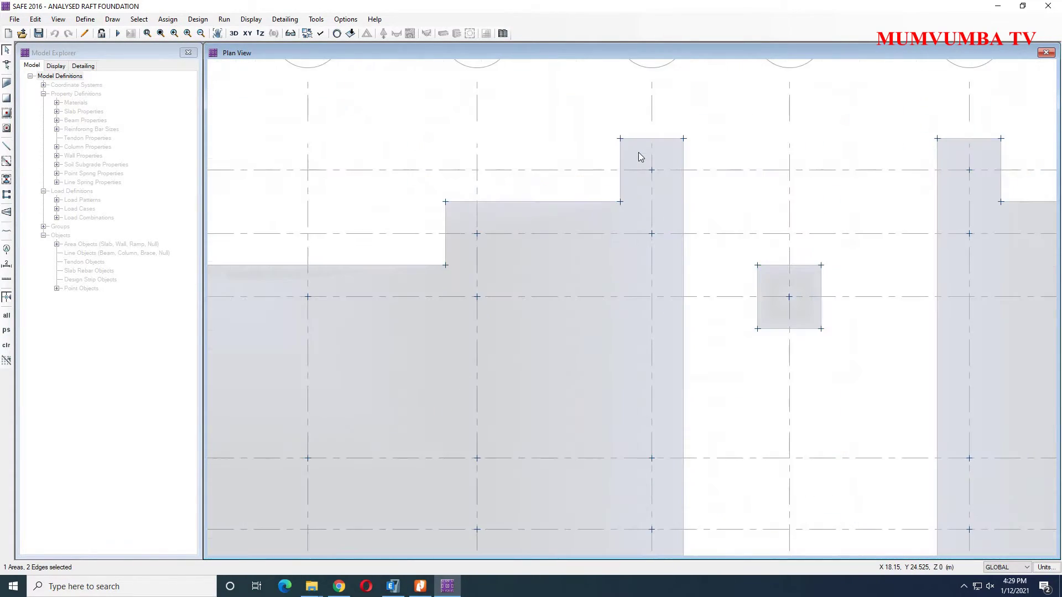
click(685, 188)
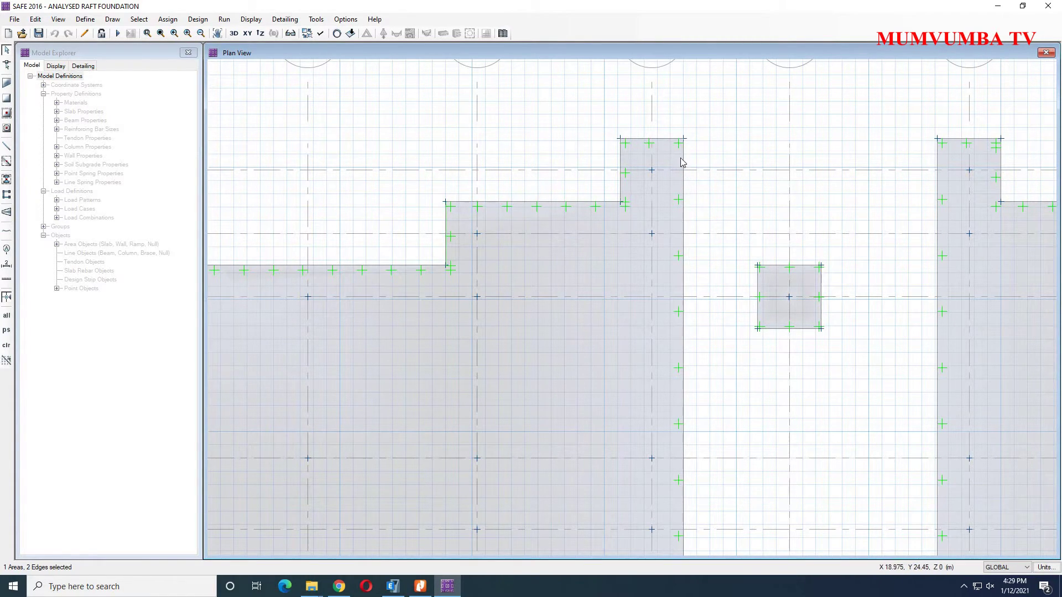
click(623, 169)
scroll(650, 194, down, 2)
middle_drag(467, 237, 702, 244)
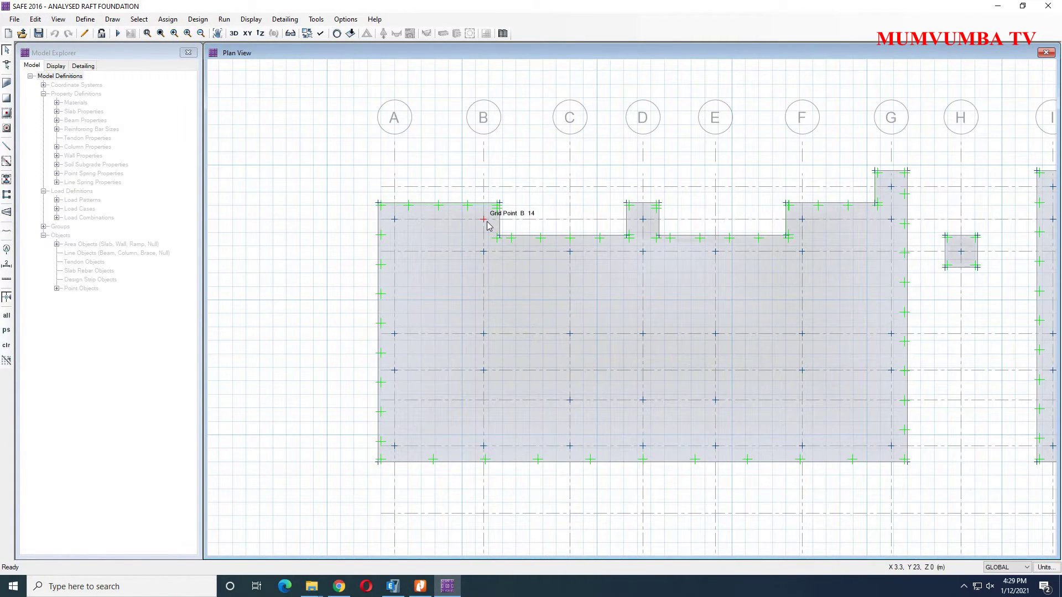
scroll(489, 222, up, 1)
scroll(494, 225, down, 3)
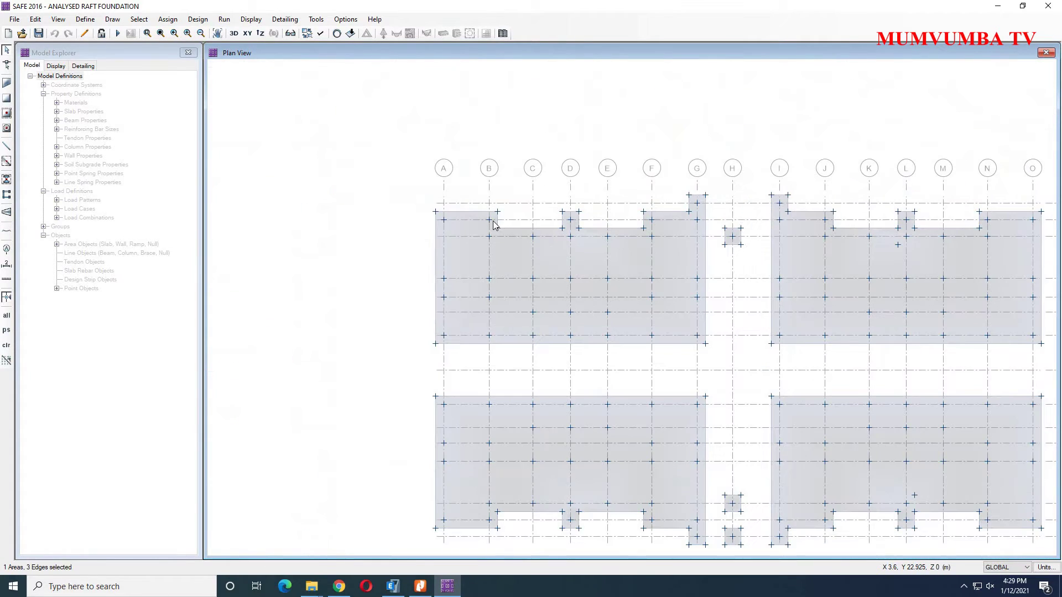
- Add the I projection's east edge, the step edge beside J and the north edge N–O of the adjacent raft to the selection
middle_drag(828, 230, 735, 261)
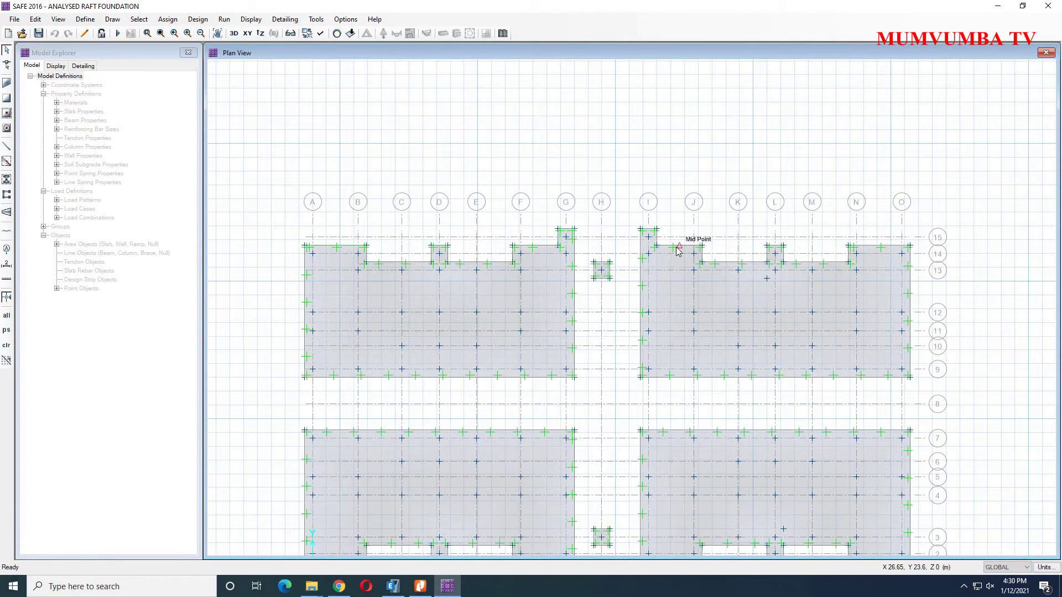
scroll(678, 238, up, 2)
click(671, 237)
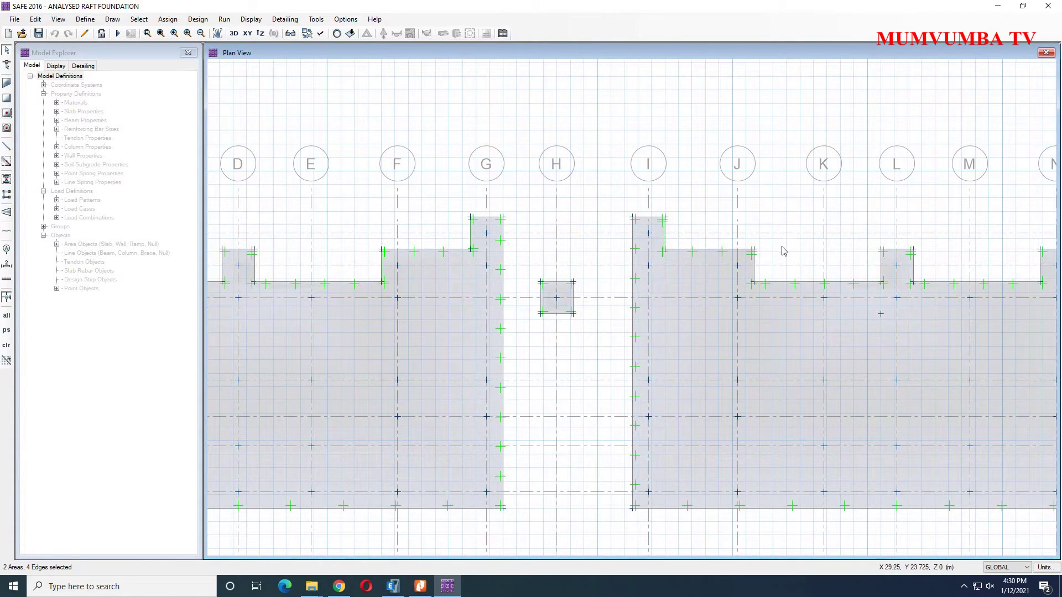
middle_drag(817, 266, 578, 249)
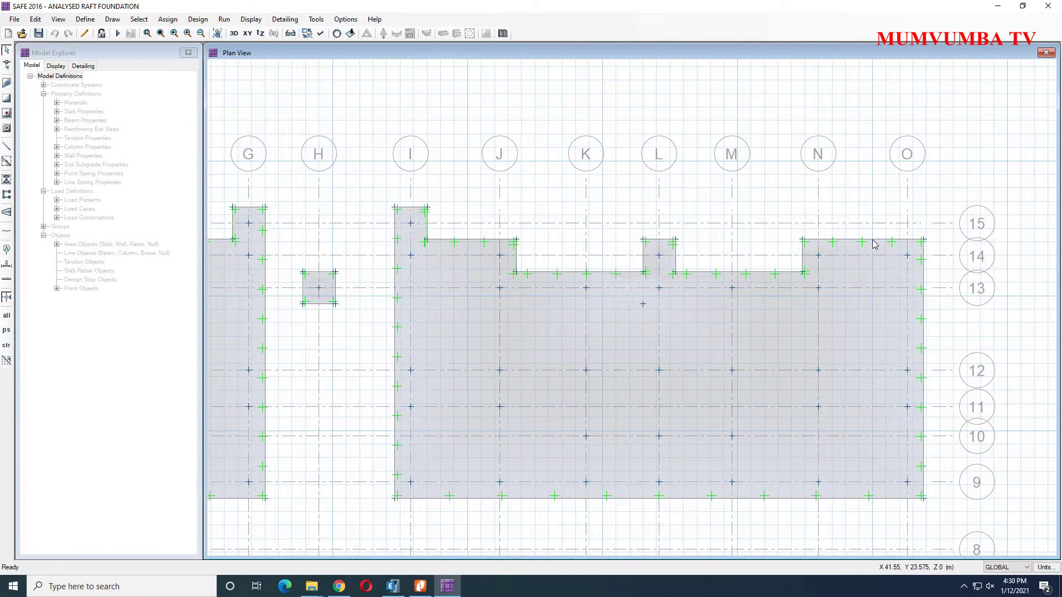
click(863, 243)
scroll(872, 244, down, 3)
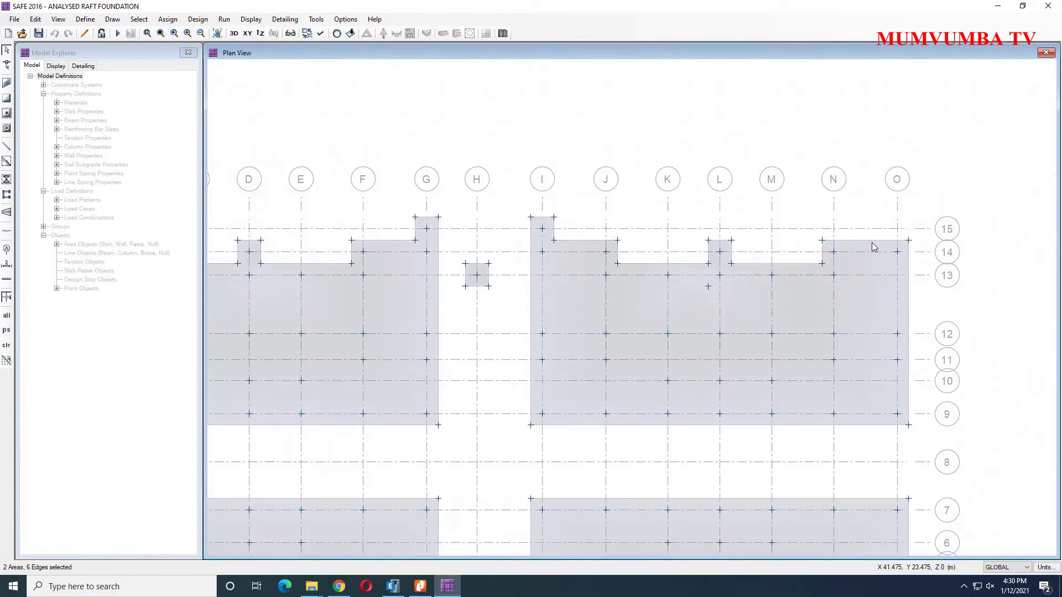
- Add the lower I–O raft's south edge N–O, step edge beside J and the I projection's east edge to the selection
middle_drag(844, 307, 815, 148)
scroll(835, 396, down, 1)
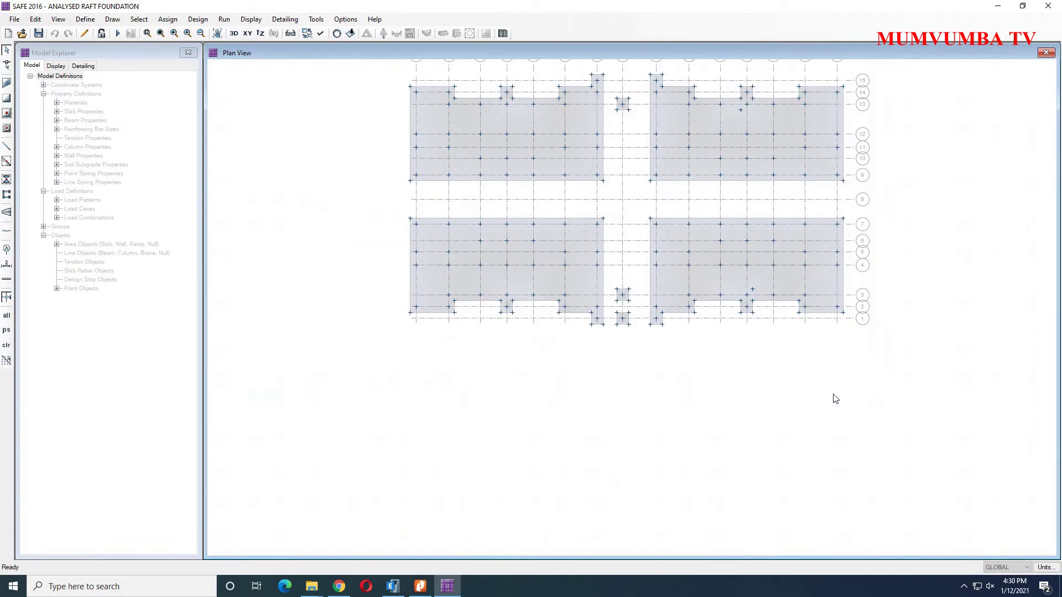
scroll(835, 396, up, 2)
scroll(813, 253, up, 2)
scroll(813, 257, up, 1)
click(824, 310)
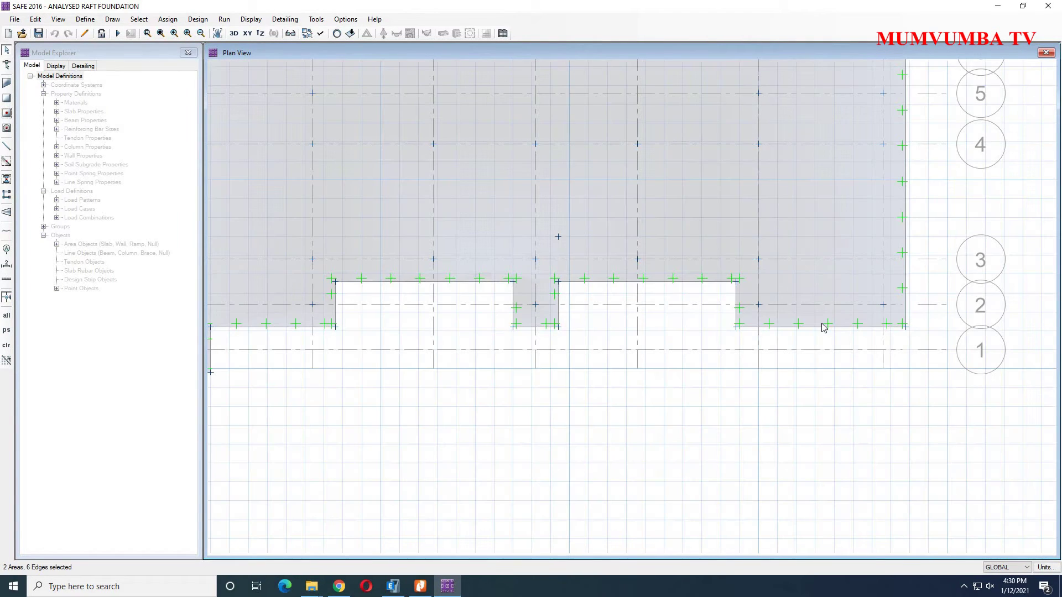
scroll(857, 344, down, 1)
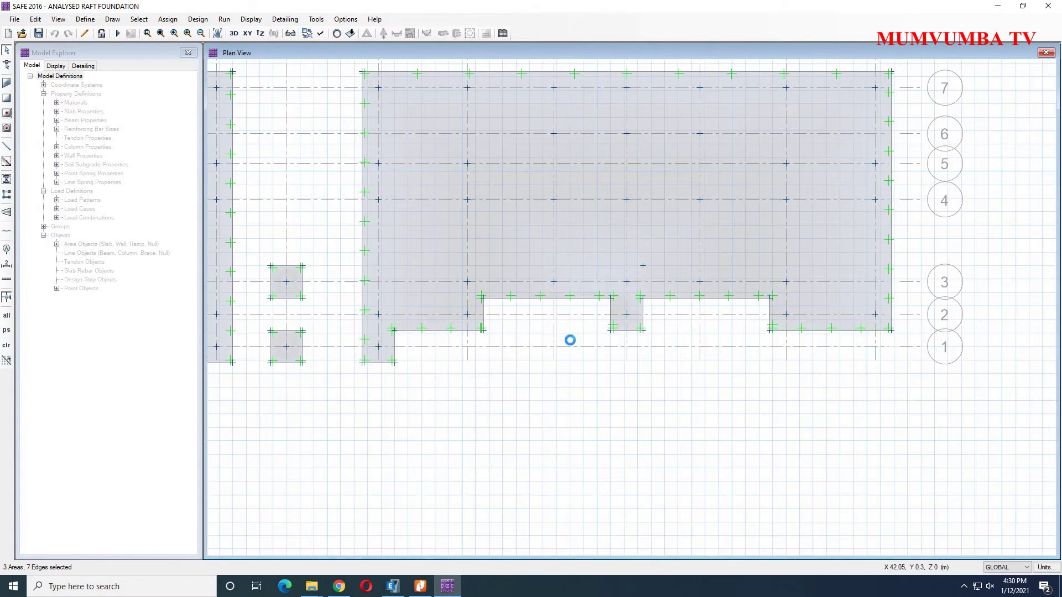
scroll(477, 326, up, 1)
click(486, 305)
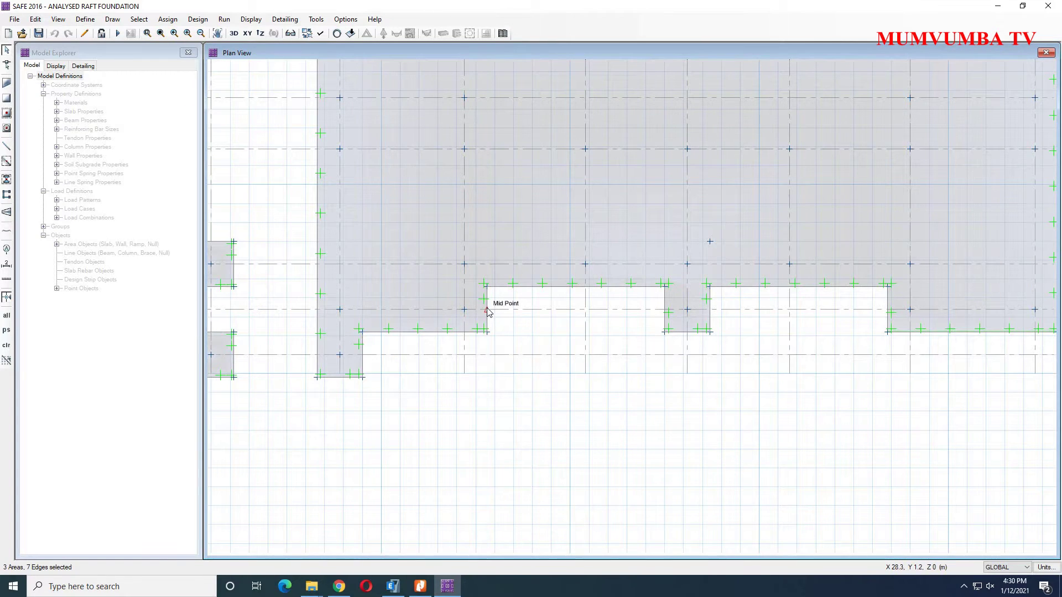
click(363, 355)
- Add the lower A–G raft's G projection west edge, step edge beside F and south edge A–B to the selection
scroll(537, 368, down, 2)
middle_drag(429, 340, 695, 408)
scroll(690, 381, up, 3)
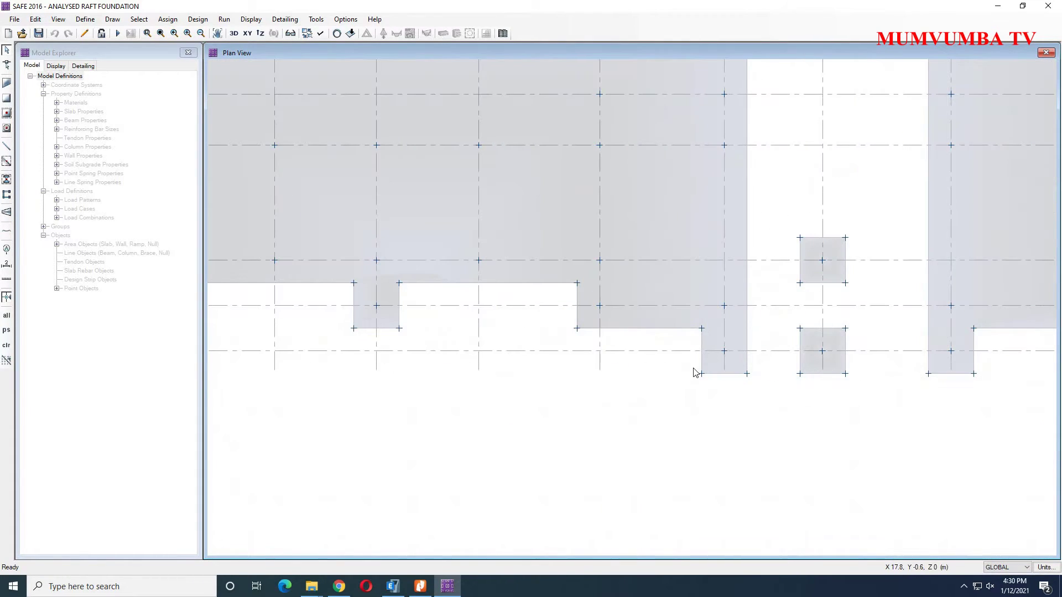
middle_drag(534, 315, 743, 309)
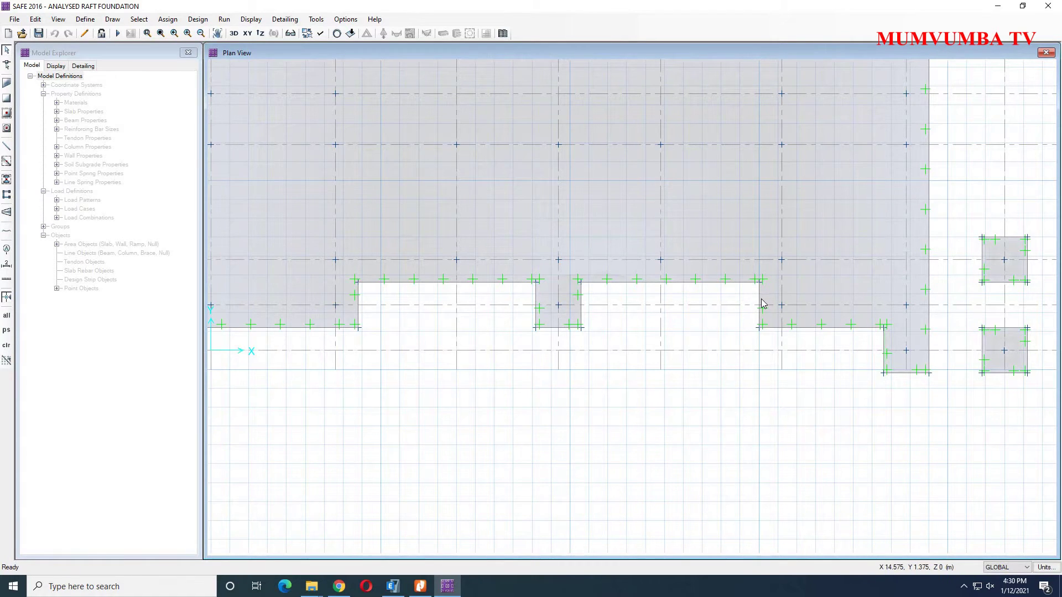
middle_drag(508, 372, 604, 360)
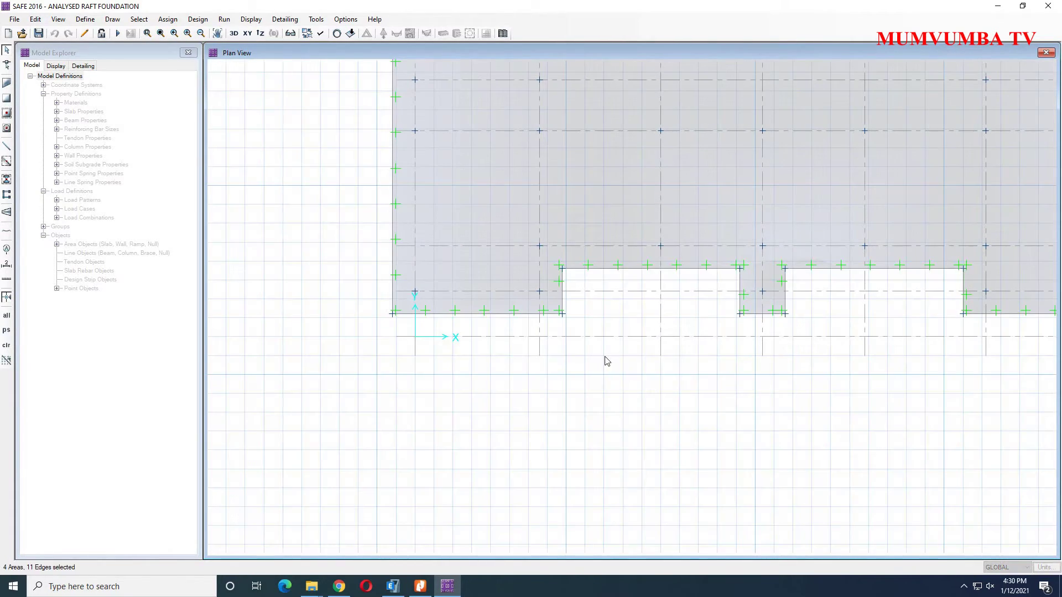
click(482, 314)
- Expand the selected raft edges outward with the Expand/Shrink Areas offset
click(34, 19)
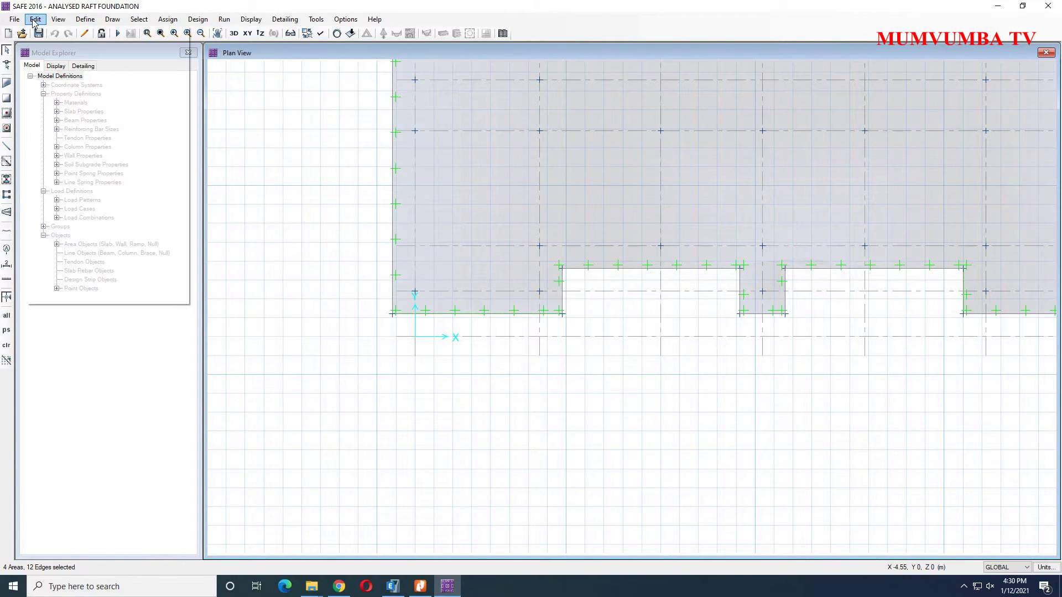
mouse_move(130, 241)
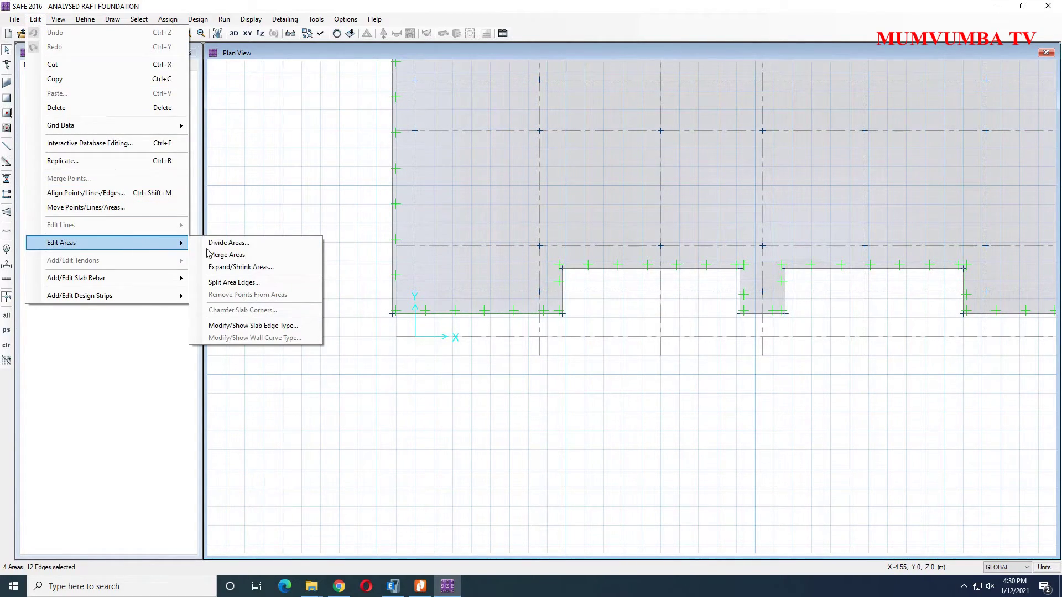
click(245, 268)
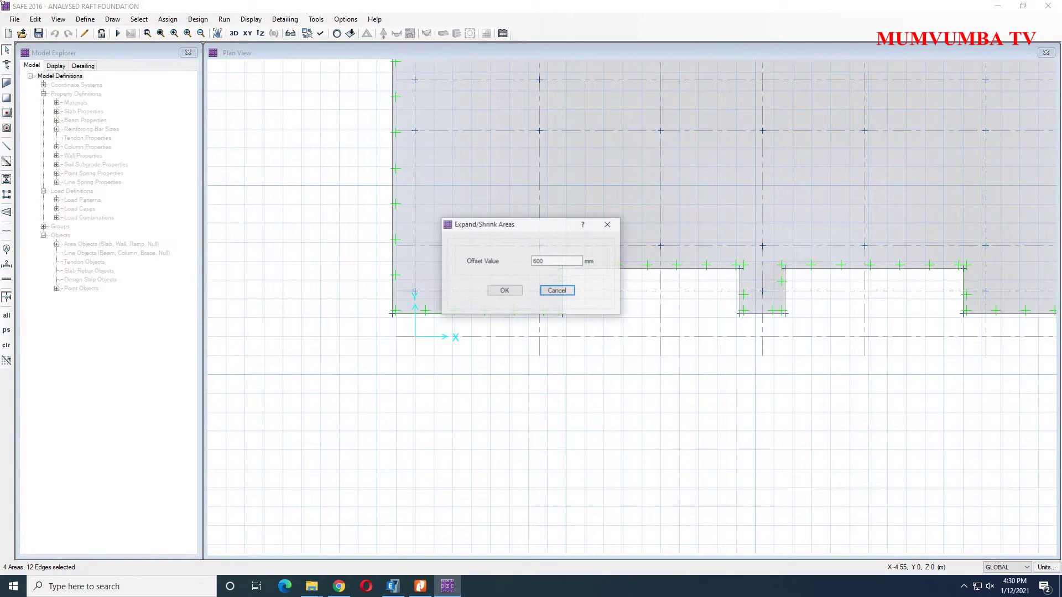
text(600)
double_click(537, 261)
click(504, 290)
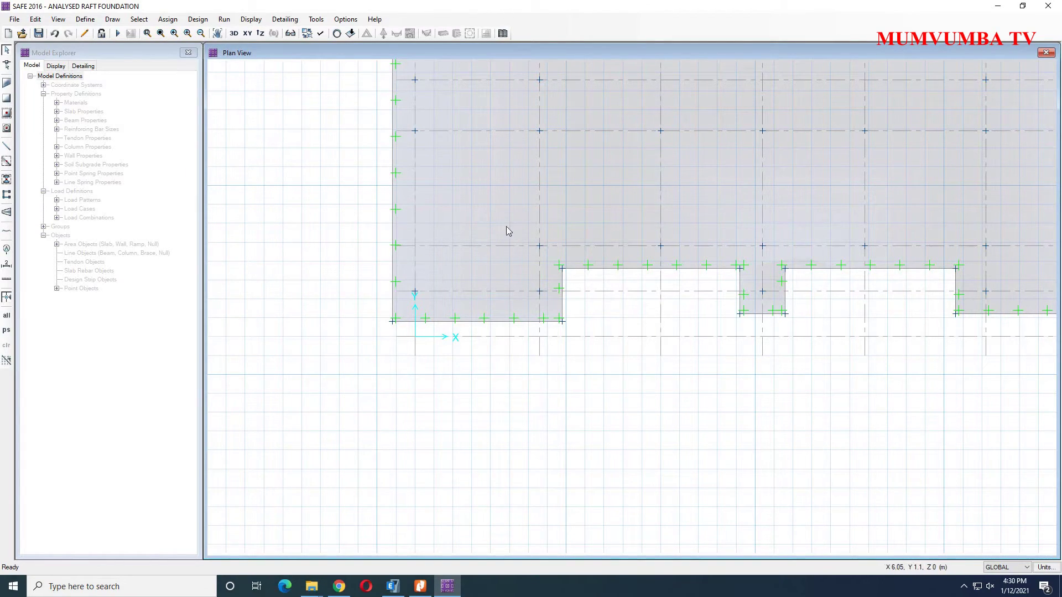
- Rerun the analysis and design of the enlarged rafts and display the punching shear capacity ratios
click(115, 35)
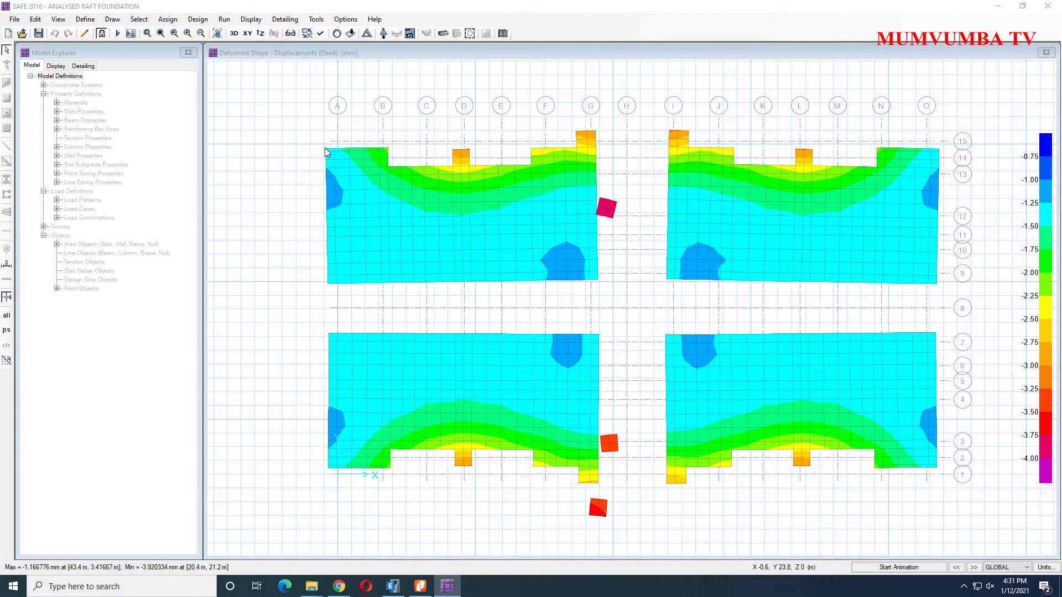
click(324, 148)
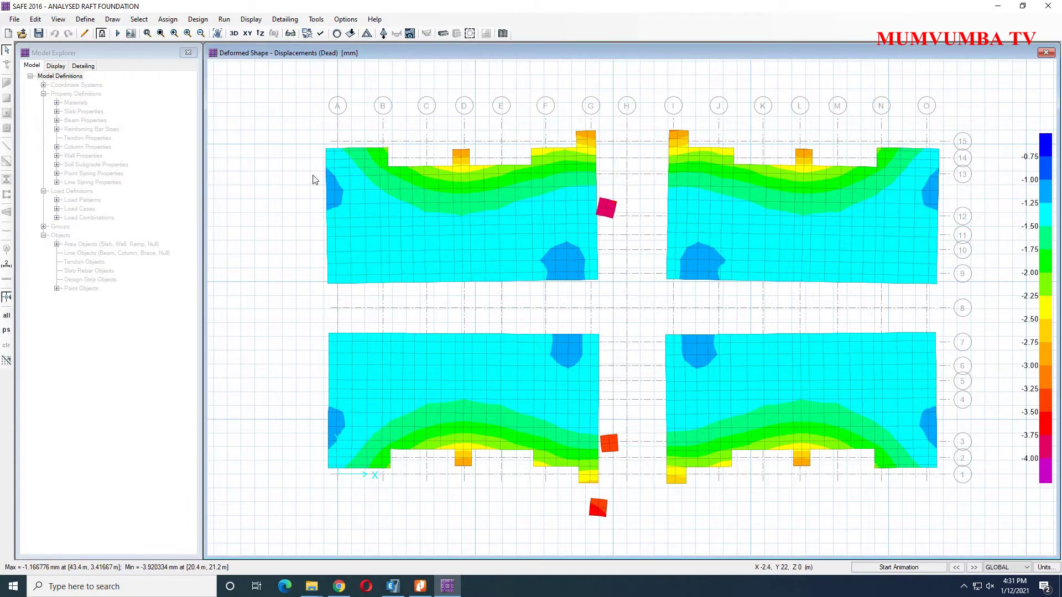
click(471, 34)
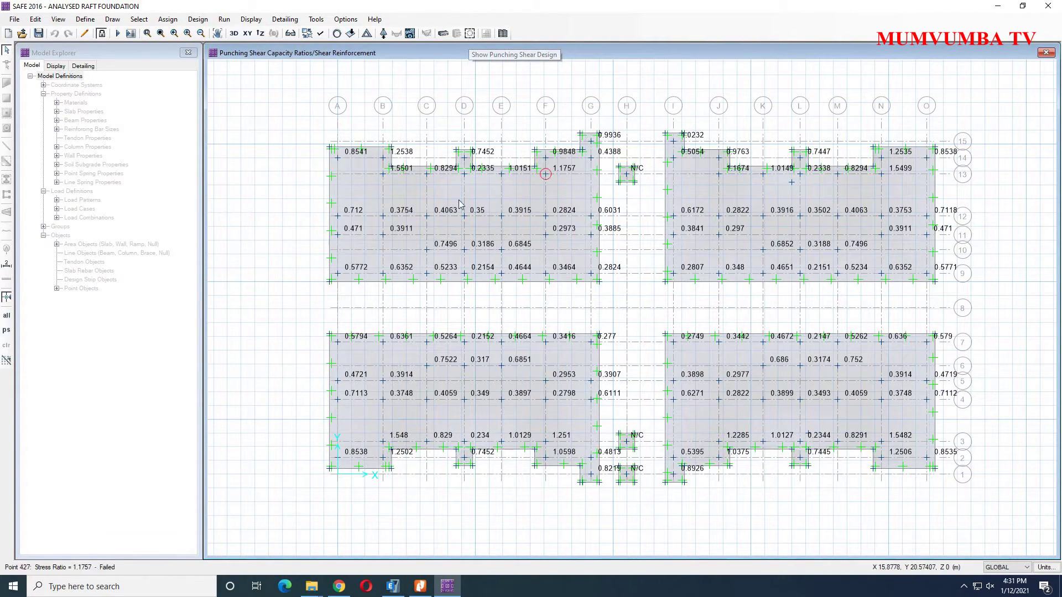
- Examine the punching shear ratios at the columns of the two upper rafts, especially along grids 13 to 15
scroll(357, 154, up, 3)
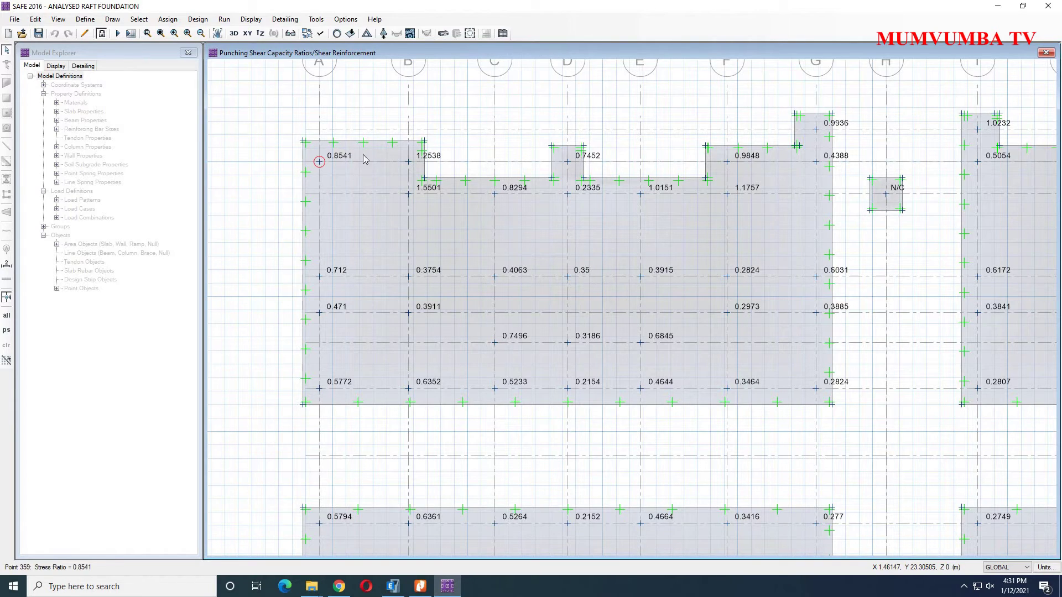
middle_drag(723, 222, 641, 221)
scroll(739, 183, up, 1)
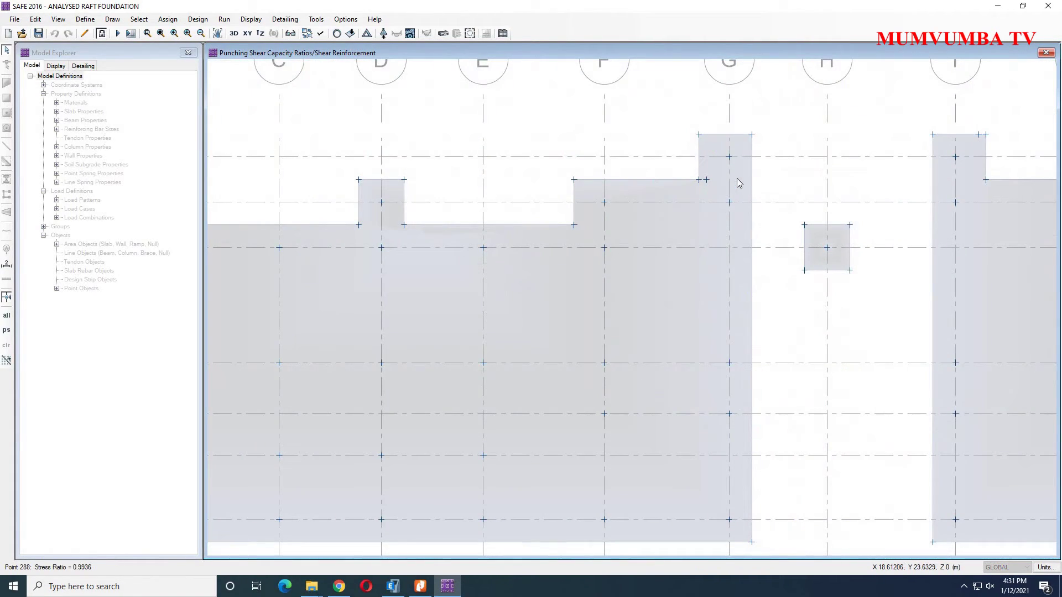
scroll(656, 238, down, 1)
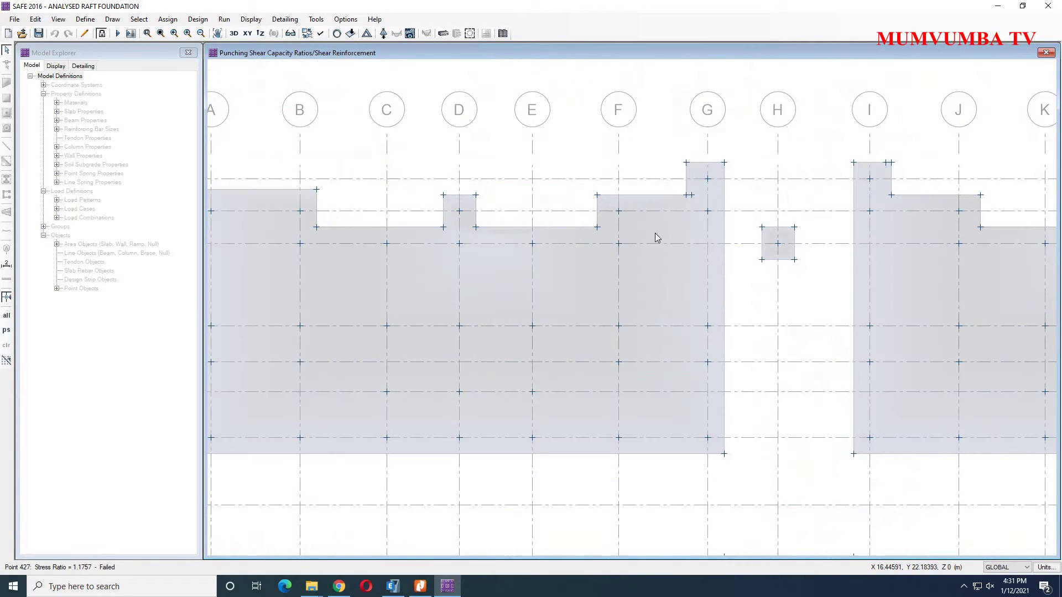
middle_drag(638, 278, 755, 254)
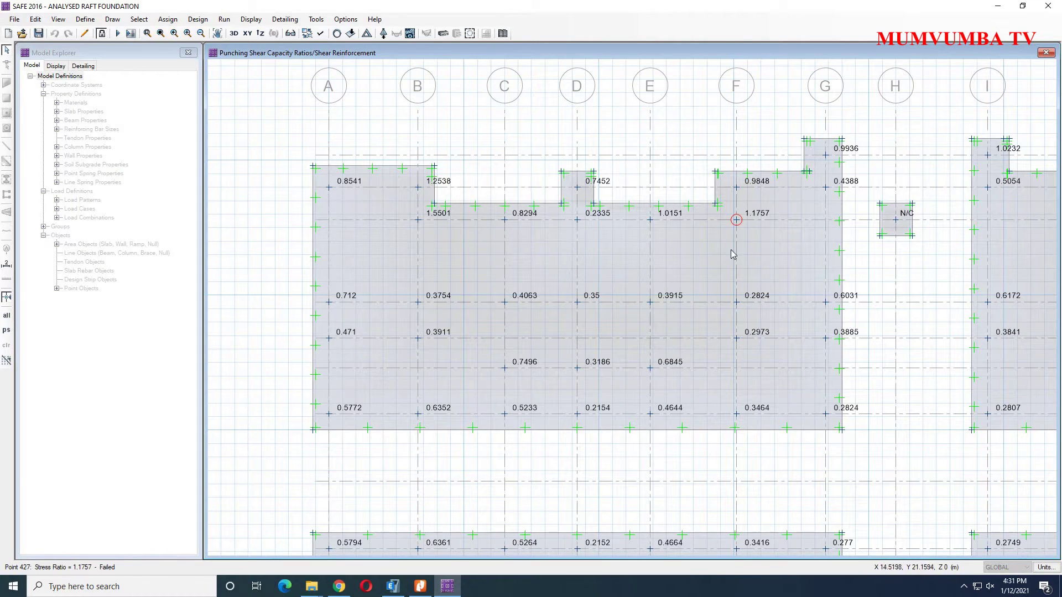
scroll(758, 256, down, 1)
middle_drag(932, 280, 563, 287)
scroll(790, 236, up, 1)
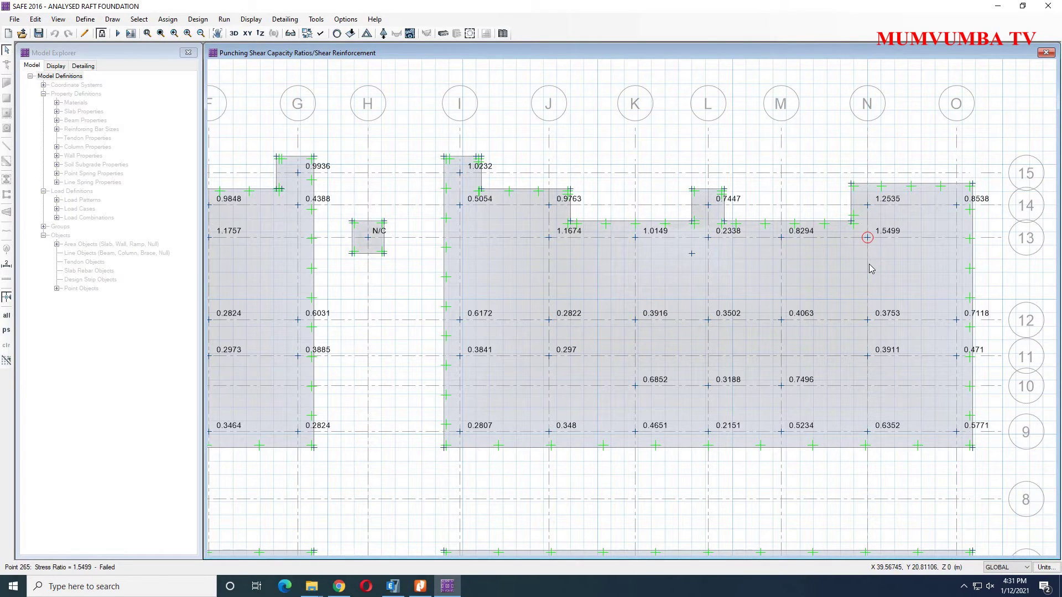
- Examine the punching shear ratios at the columns of the two lower rafts, especially along grids 1 to 3
scroll(870, 269, down, 1)
middle_drag(813, 264, 815, 85)
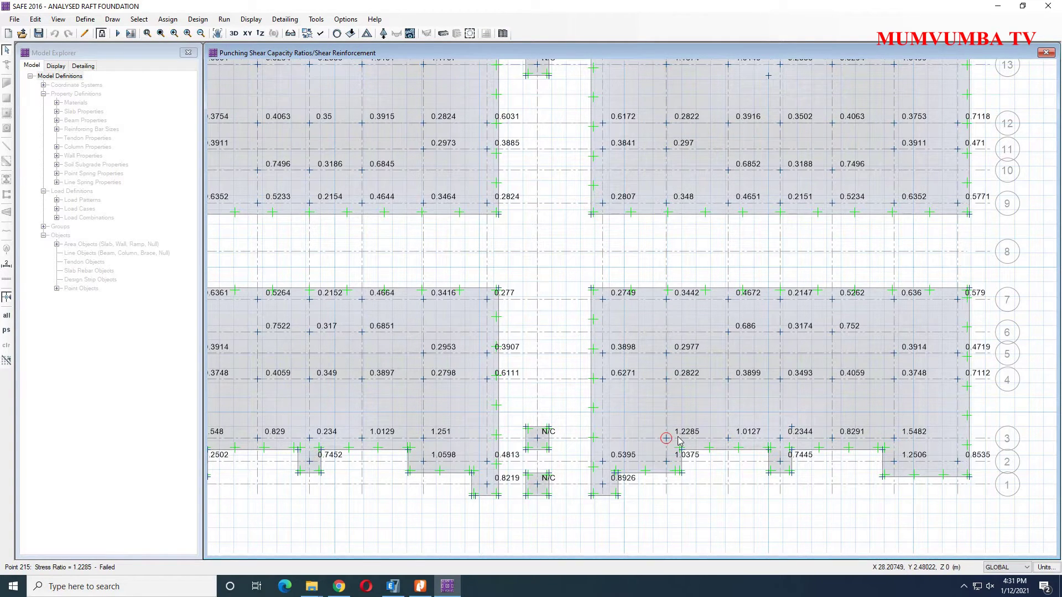
scroll(643, 387, up, 1)
middle_drag(768, 363, 856, 336)
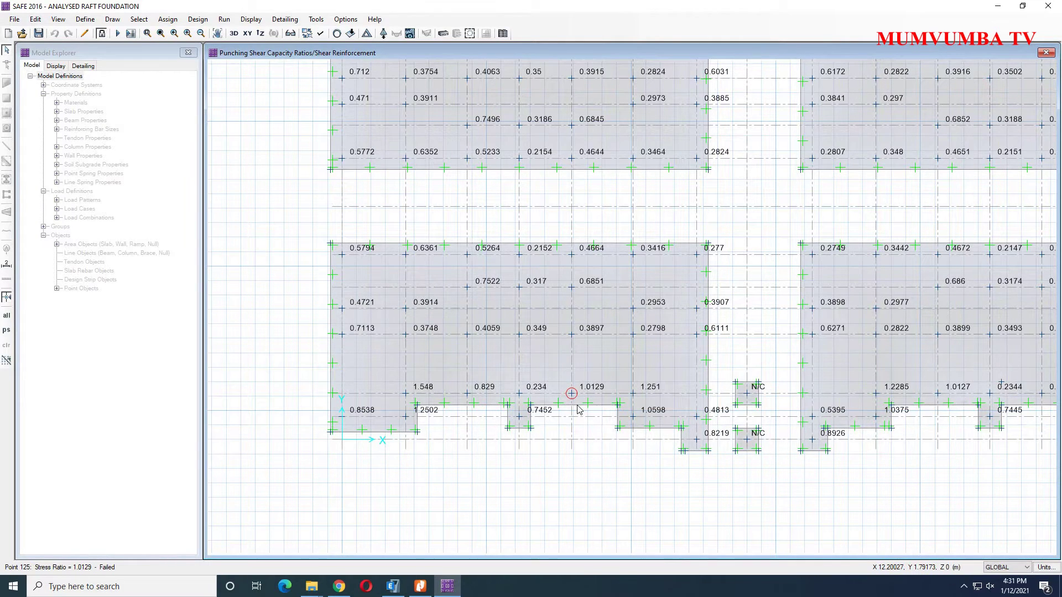
scroll(578, 409, up, 1)
middle_drag(628, 389, 695, 351)
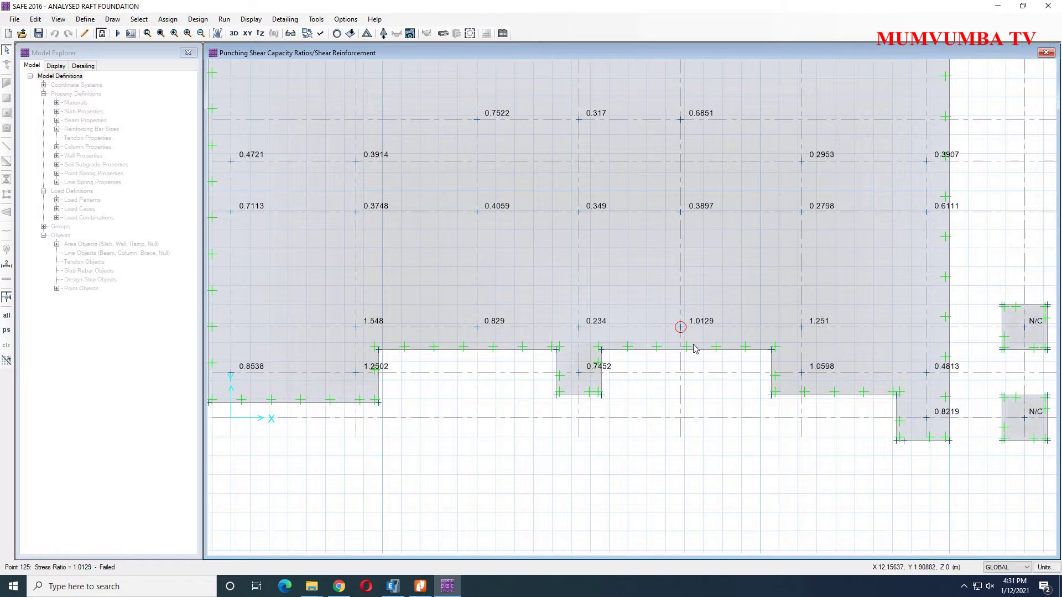
- Compare the punching shear ratios along the notched lower edges of the two lower rafts
scroll(671, 349, down, 2)
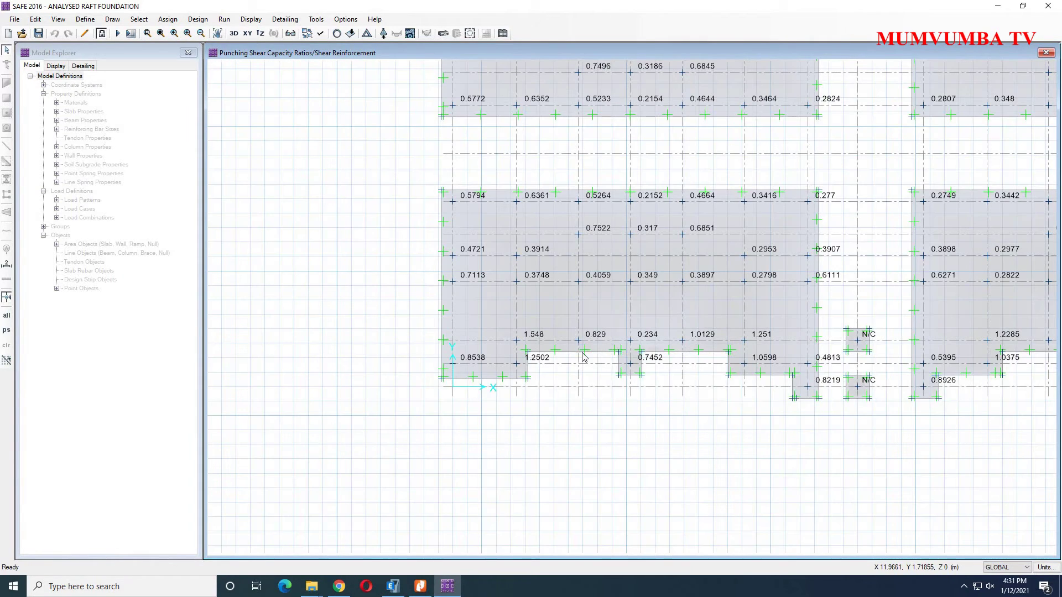
scroll(550, 355, up, 2)
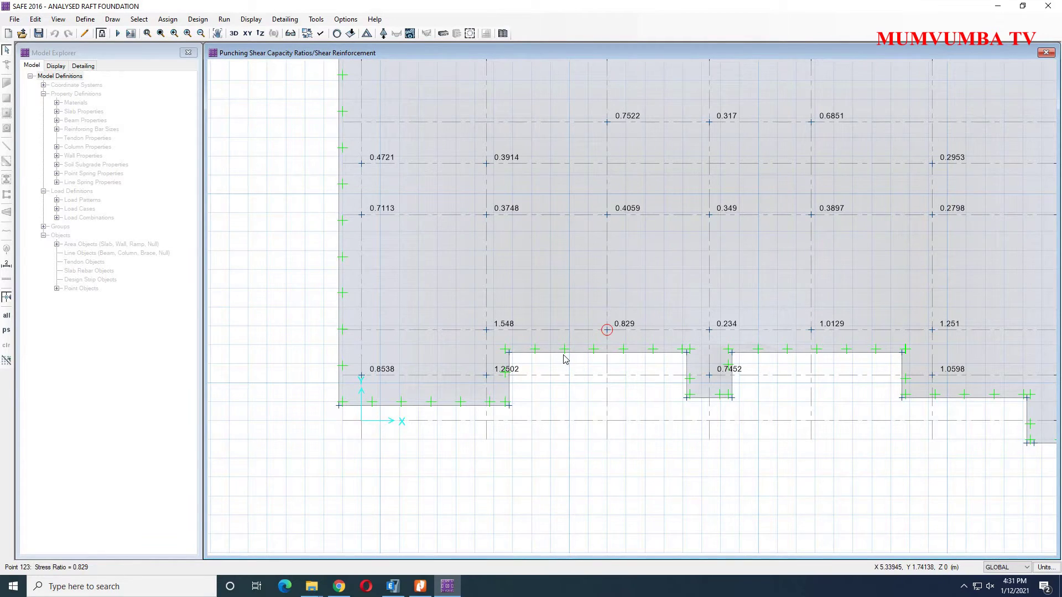
scroll(565, 357, down, 1)
scroll(726, 370, up, 2)
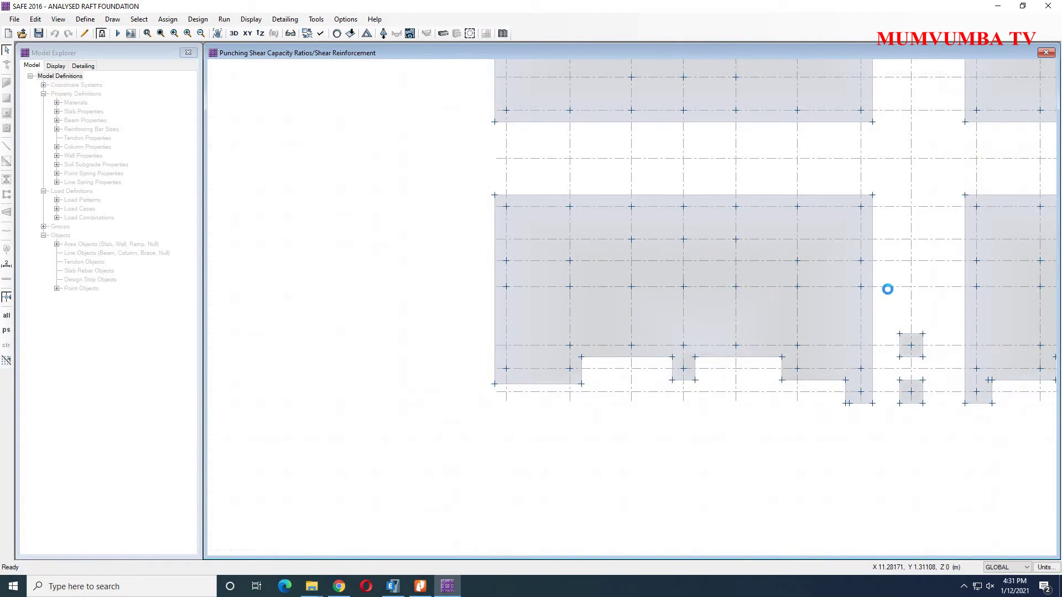
middle_drag(884, 294, 616, 345)
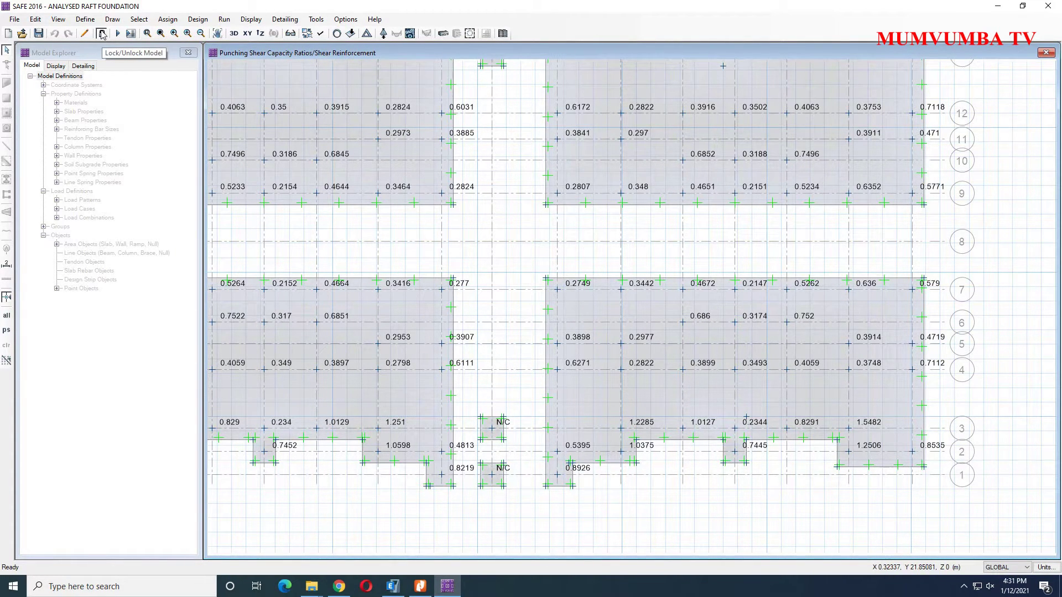
key(F4)
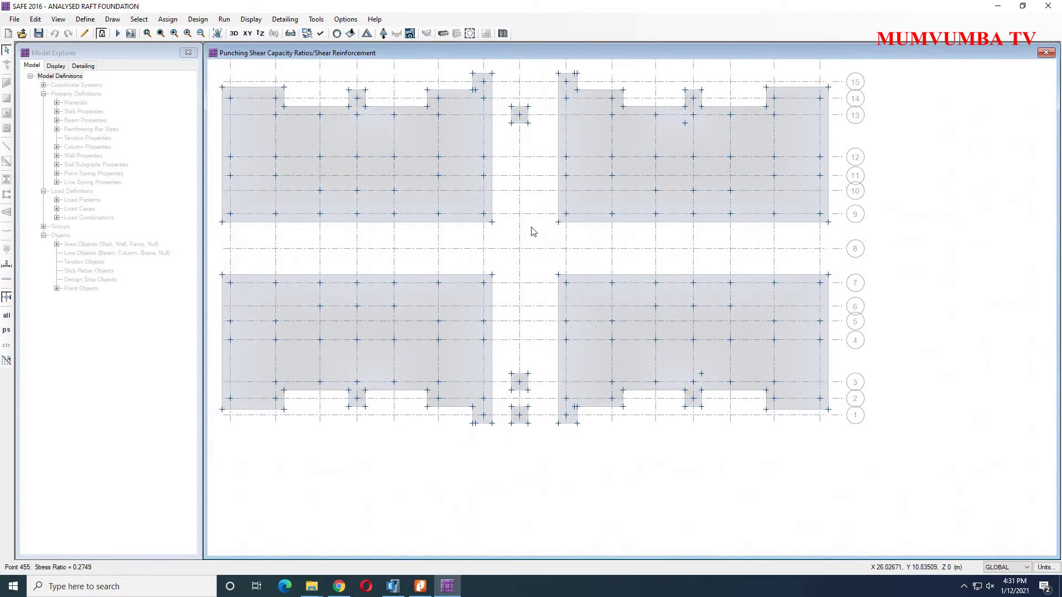
- Review the punching shear design details of the column at grid F/3 on the lower-left raft, and close them
middle_drag(533, 232, 721, 255)
scroll(632, 400, up, 1)
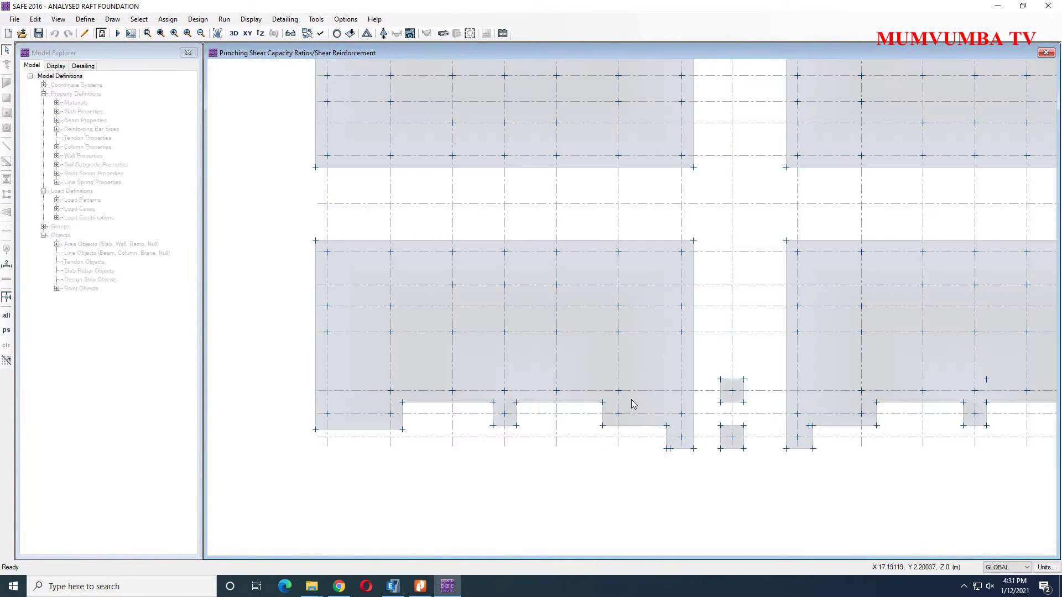
scroll(632, 400, up, 1)
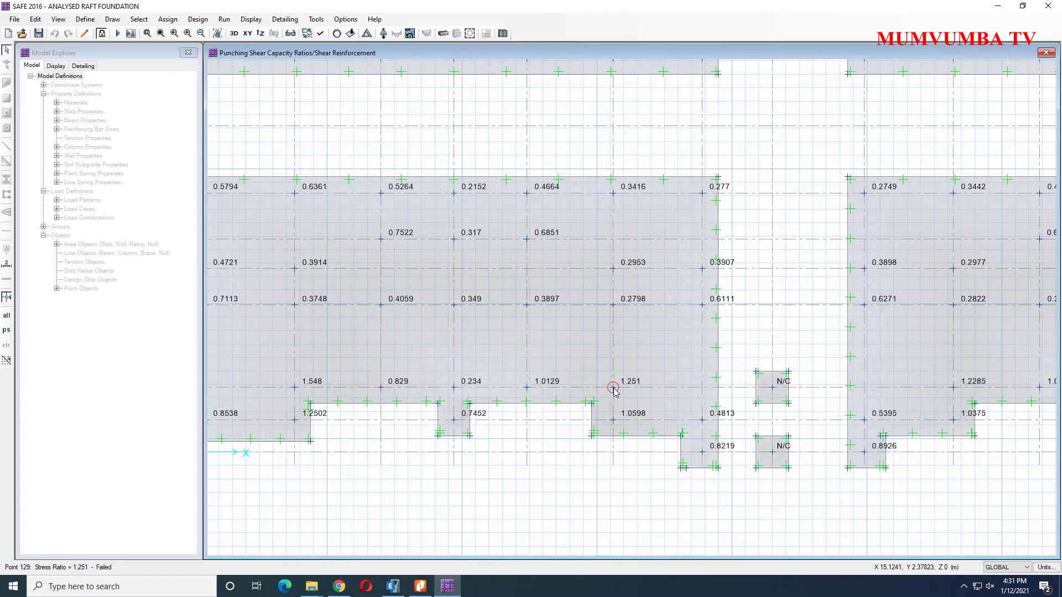
right_click(614, 388)
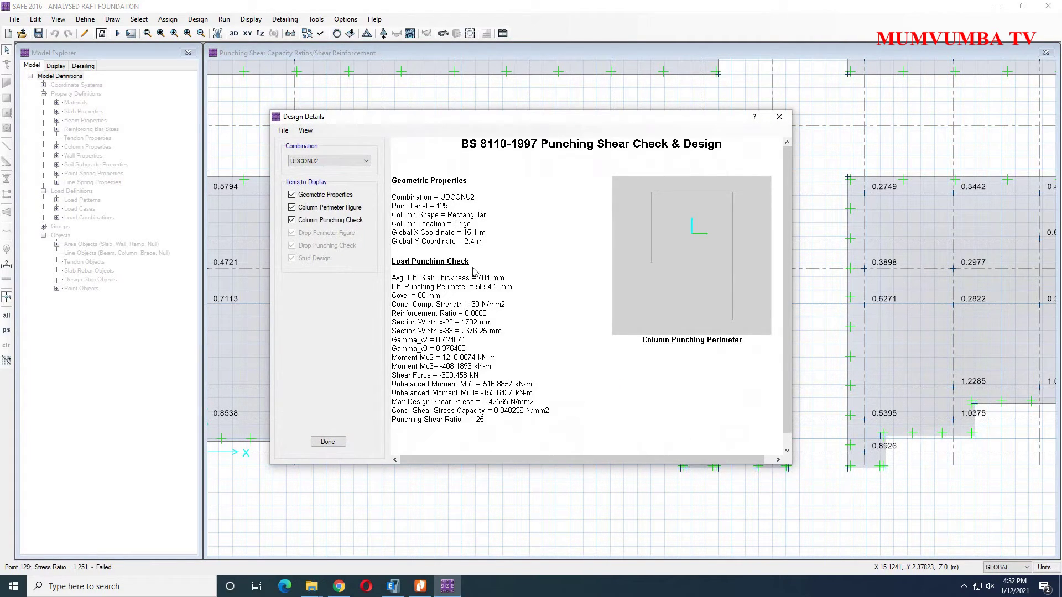
scroll(474, 271, down, 1)
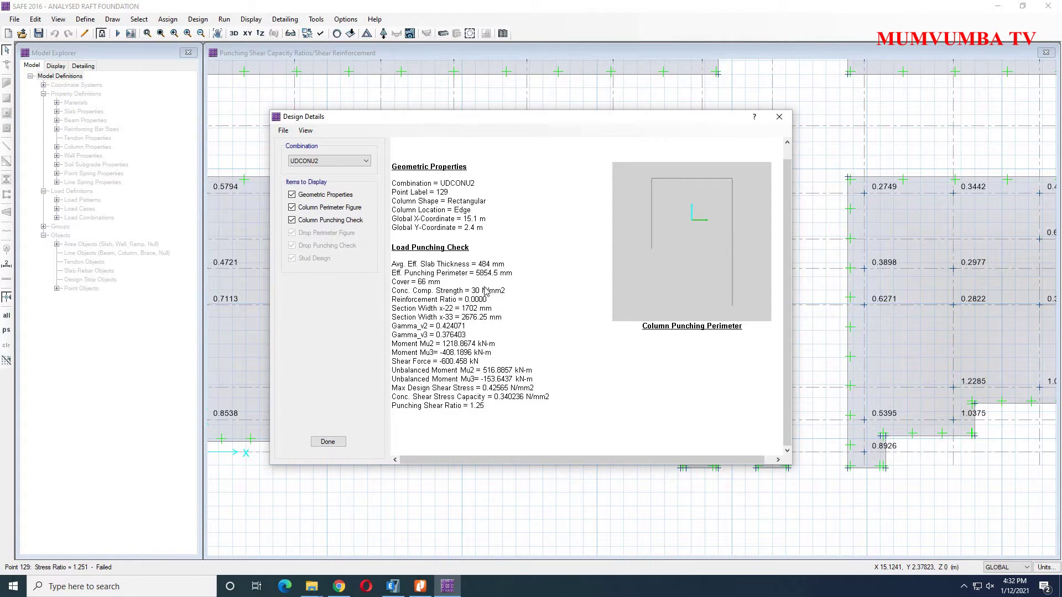
click(779, 117)
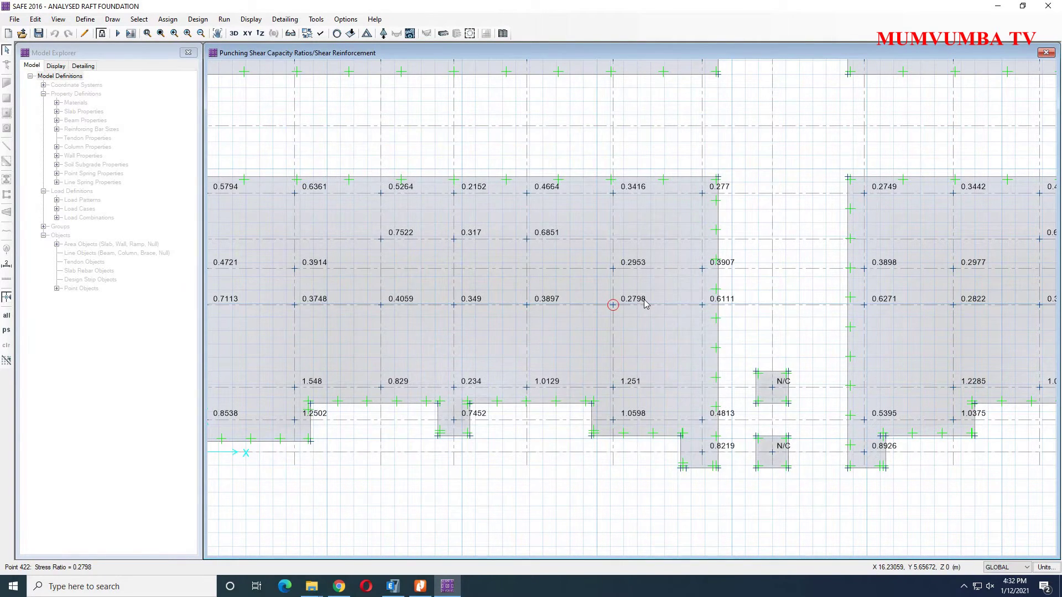
scroll(645, 303, down, 3)
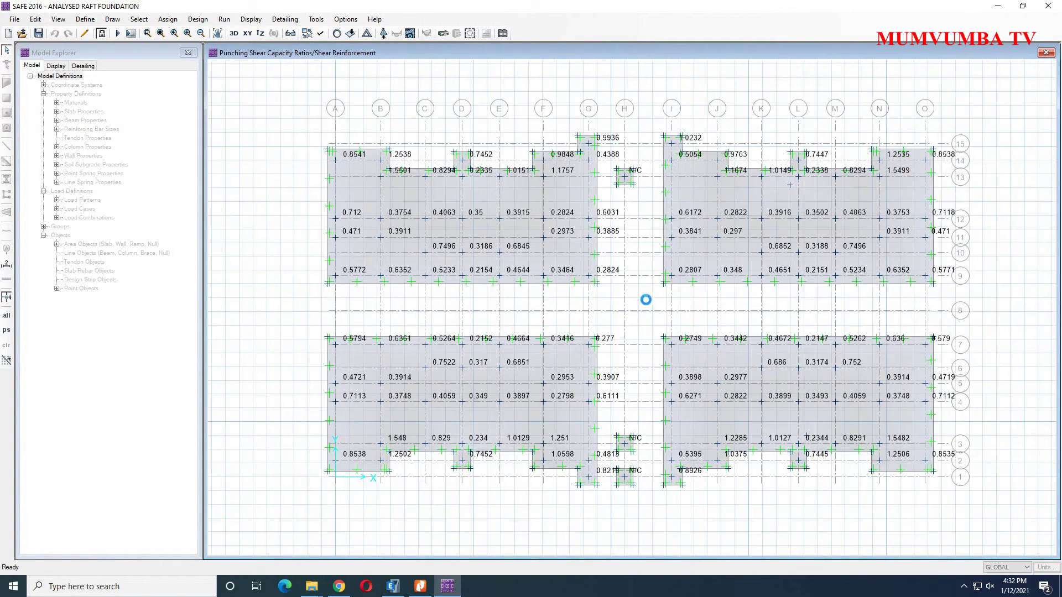
- Display finite element based slab design for Direction 1 top rebar, above typical uniform reinforcing of size 12 bars at 250 mm top and bottom
click(444, 34)
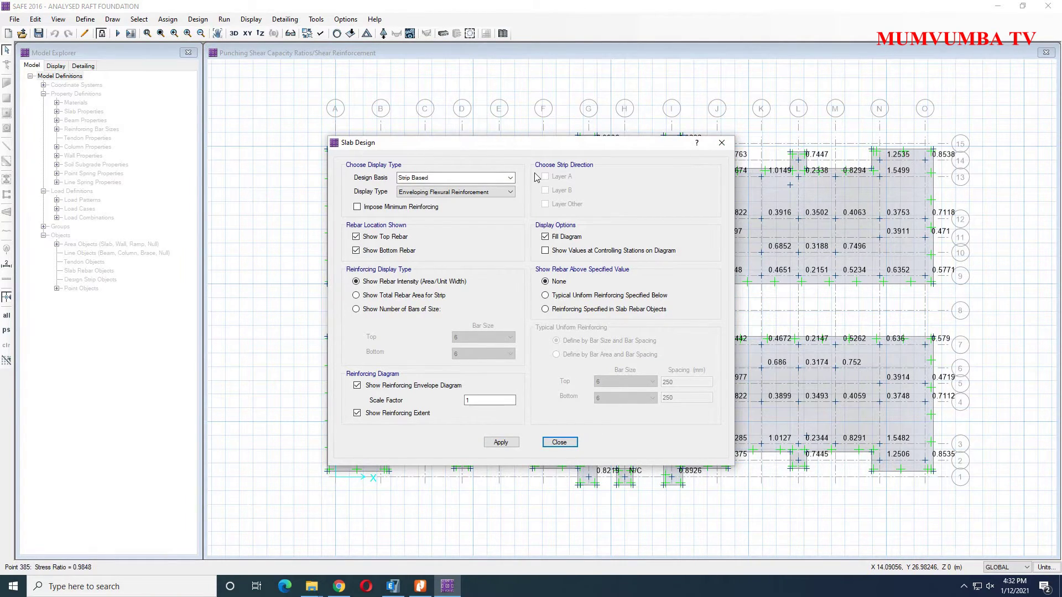
click(509, 178)
click(453, 188)
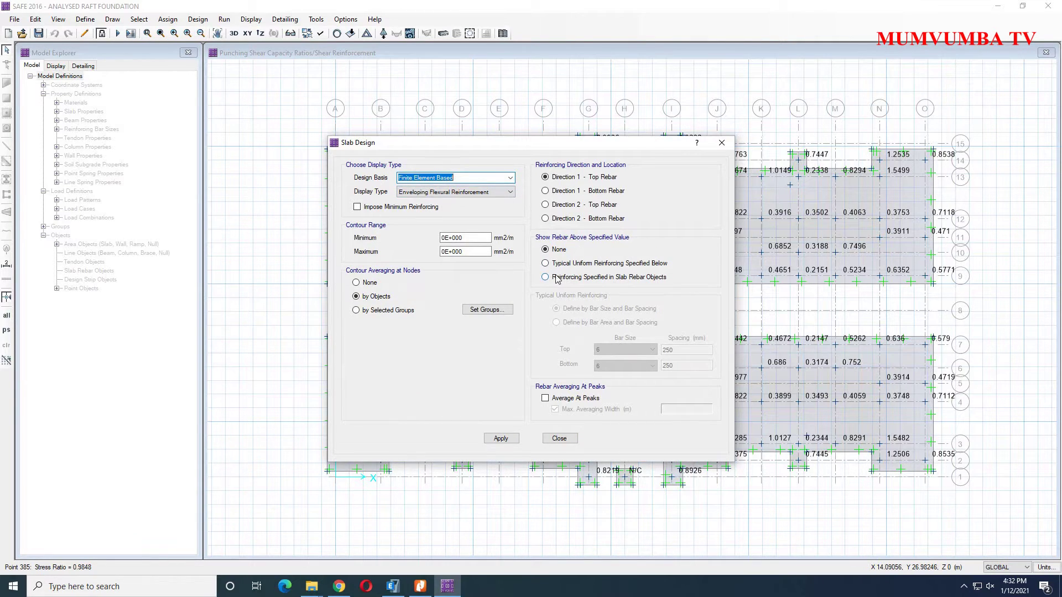
click(545, 263)
click(652, 351)
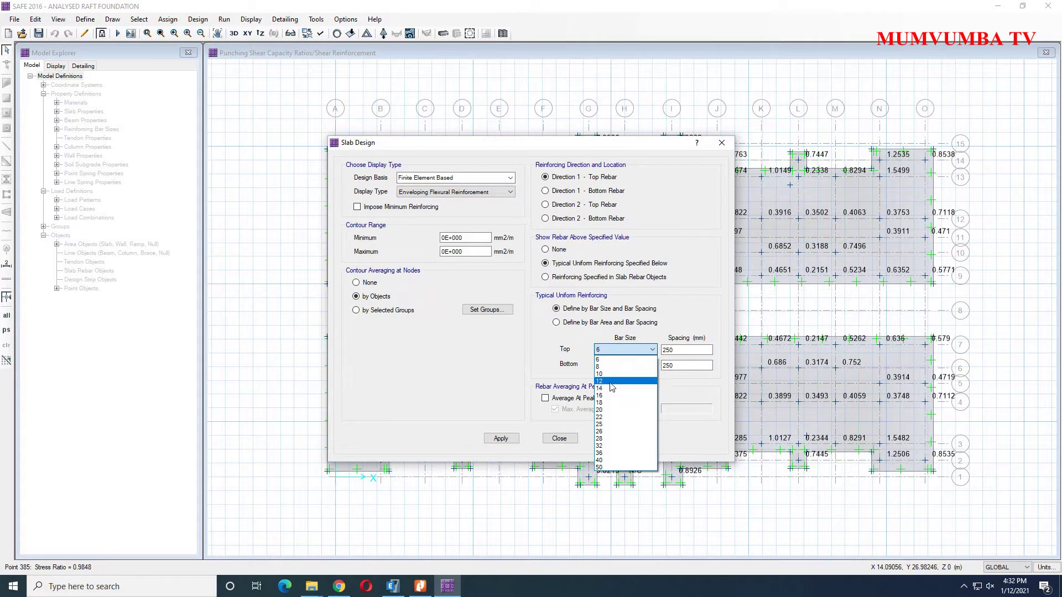
click(610, 381)
click(647, 366)
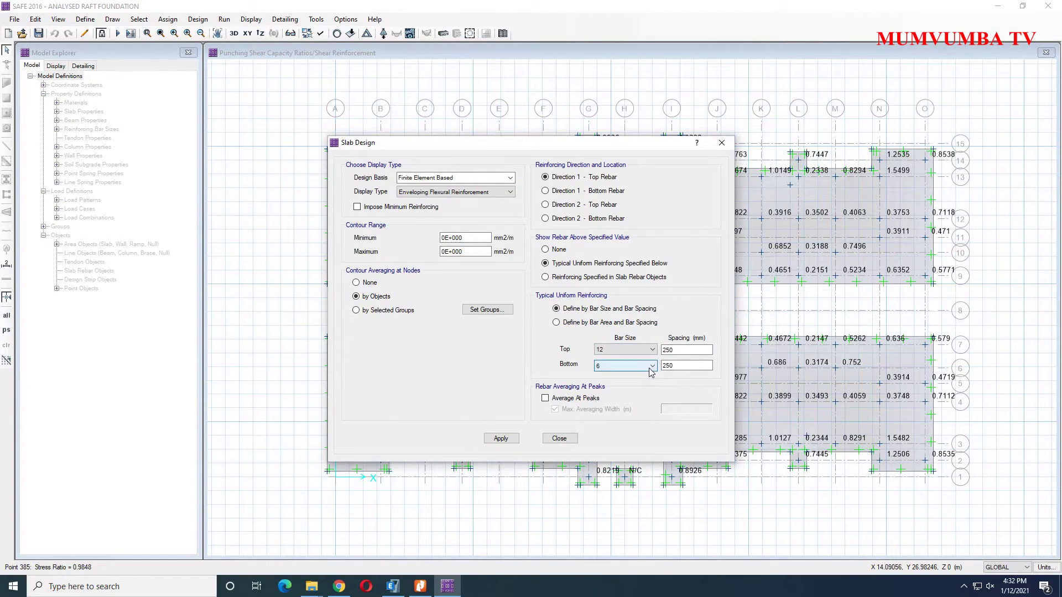
click(614, 398)
click(501, 438)
- View the additional rebar contours for Direction 1 bottom, Direction 2 top and Direction 2 bottom with size 12 bars at 250 mm
drag(628, 147, 167, 137)
click(425, 247)
click(85, 180)
click(50, 431)
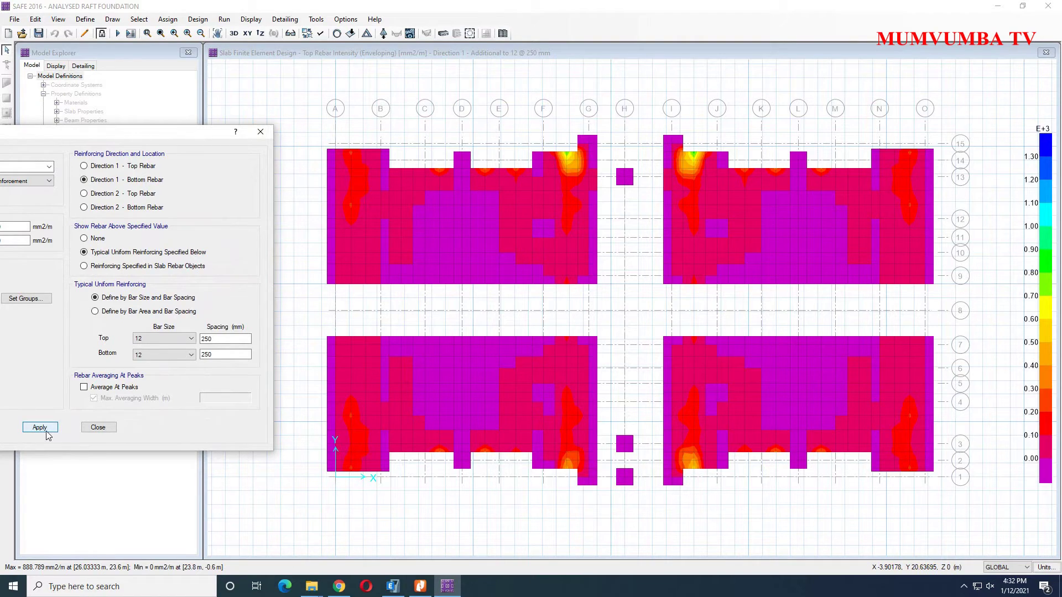
click(84, 194)
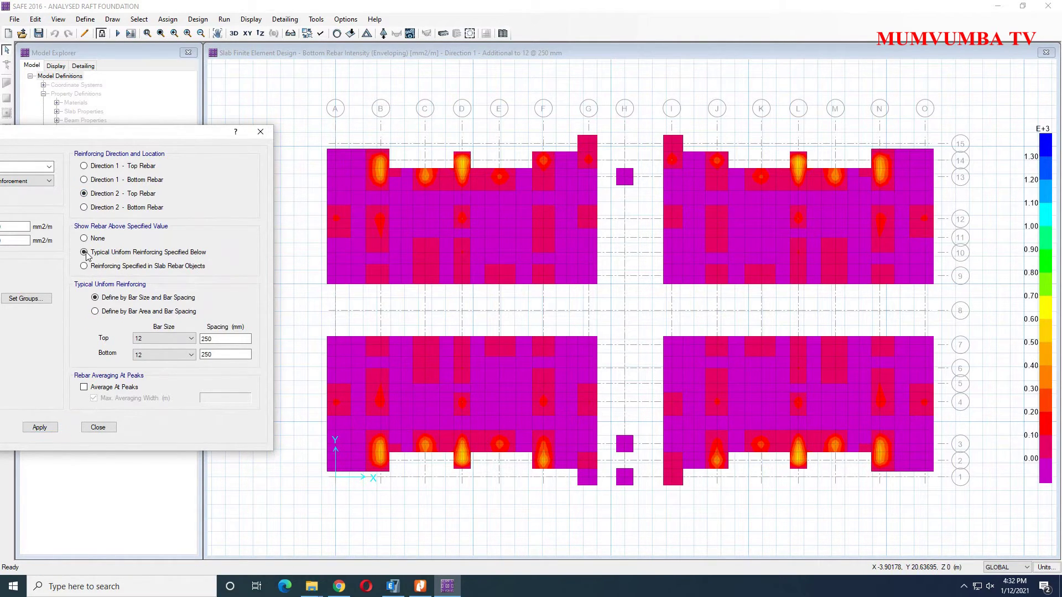
click(57, 430)
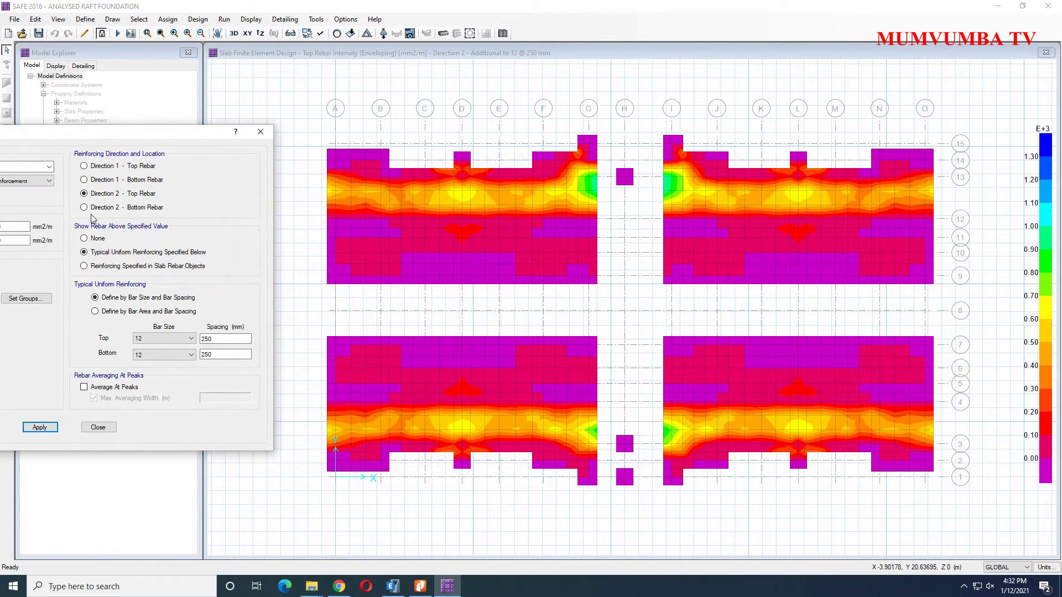
click(49, 429)
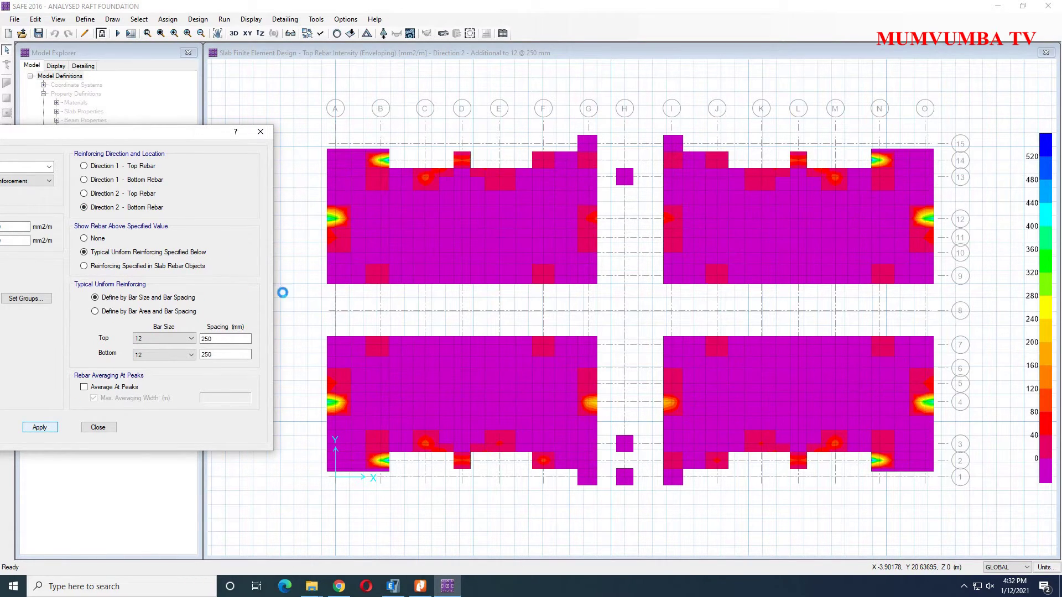
- Set the typical uniform reinforcing to size 14 bars at 150 mm spacing top and bottom, and update the Direction 2 bottom rebar contours
click(166, 338)
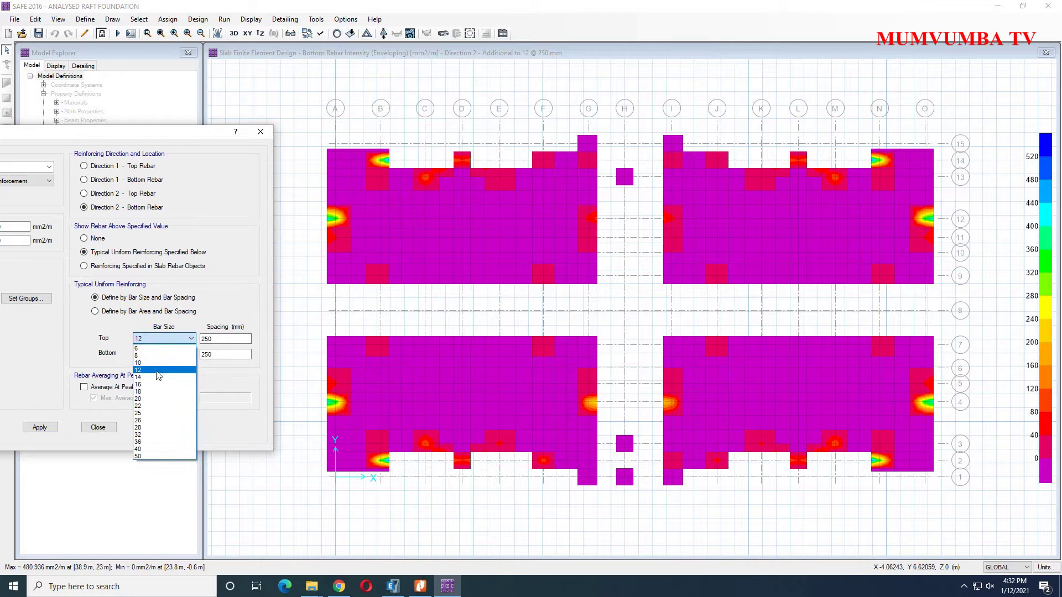
click(148, 380)
click(173, 355)
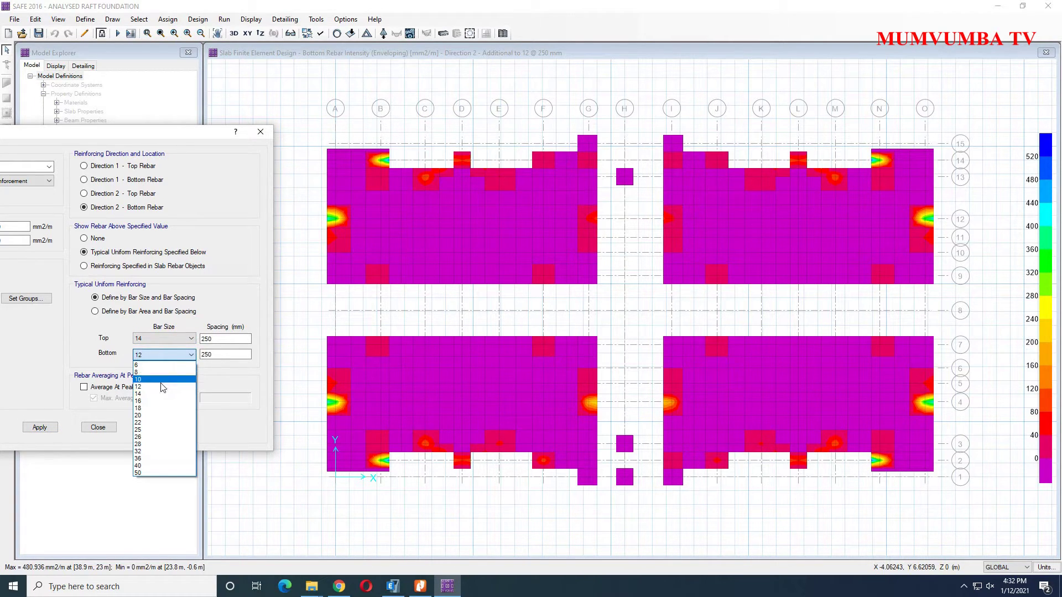
click(153, 394)
click(210, 353)
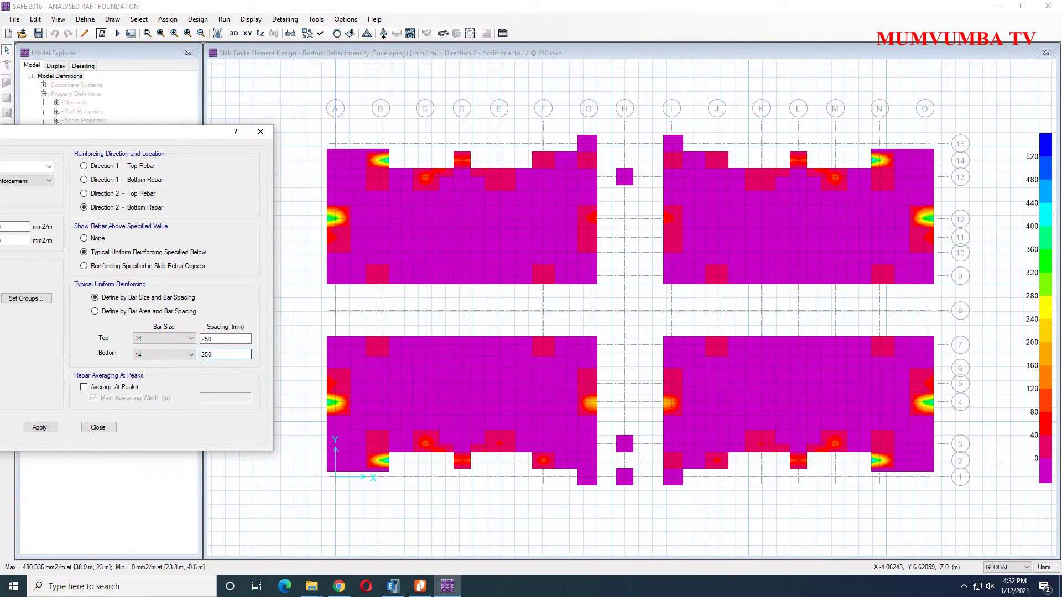
drag(204, 339, 202, 339)
text(1)
click(47, 427)
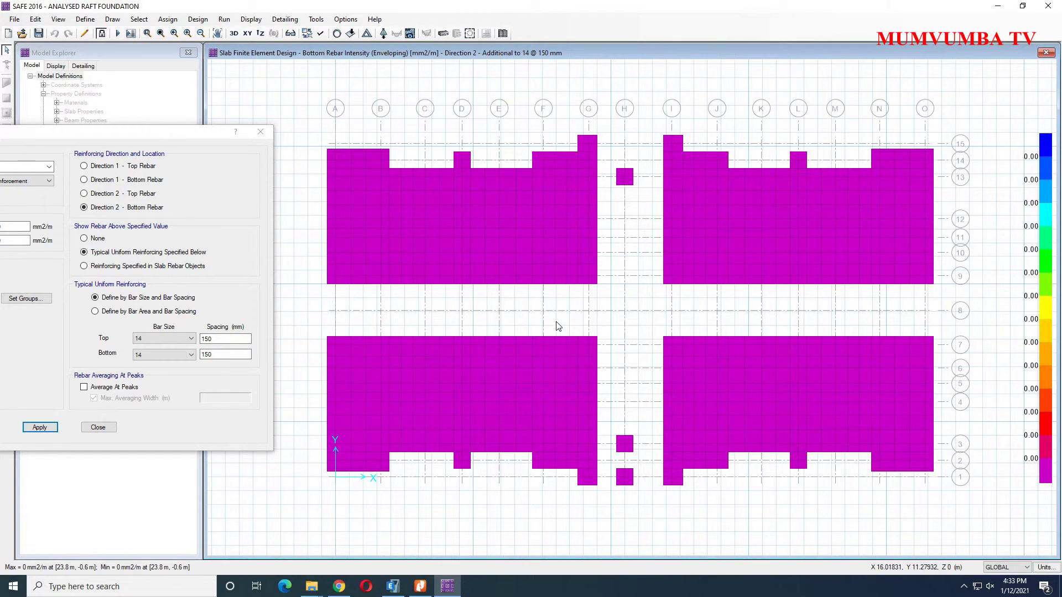
mouse_move(752, 412)
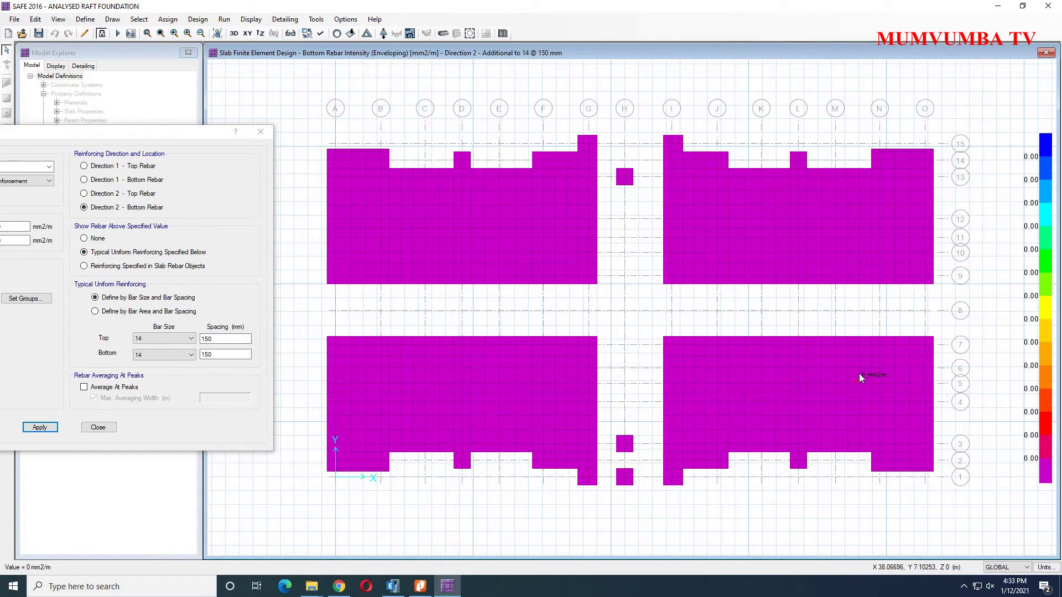
- Inspect the additional rebar required beyond size 14 at 150 mm for Direction 2 top, Direction 1 bottom and Direction 1 top
click(97, 195)
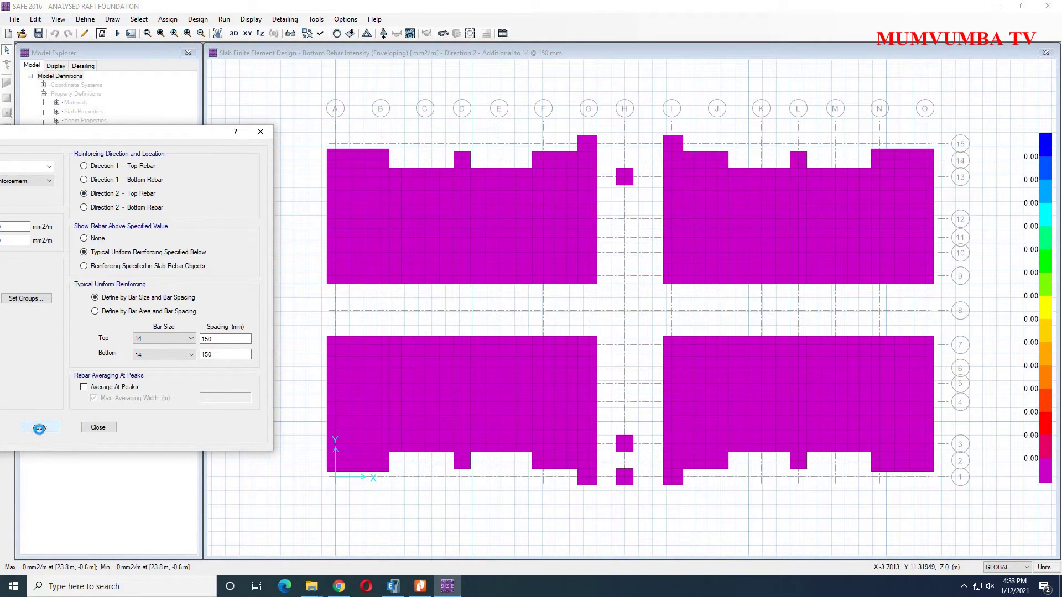
click(39, 428)
mouse_move(593, 181)
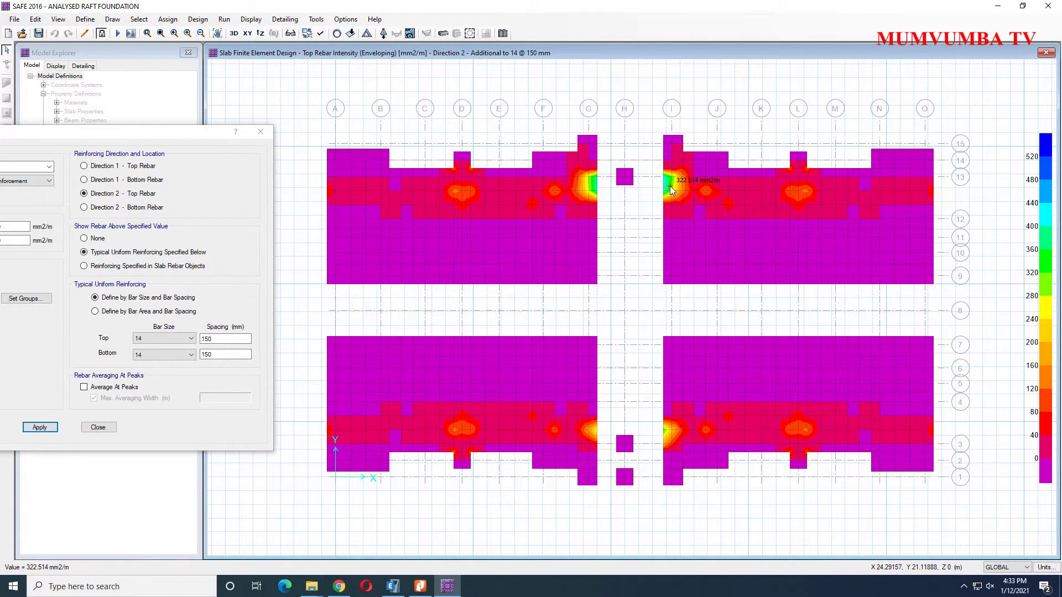
mouse_move(671, 431)
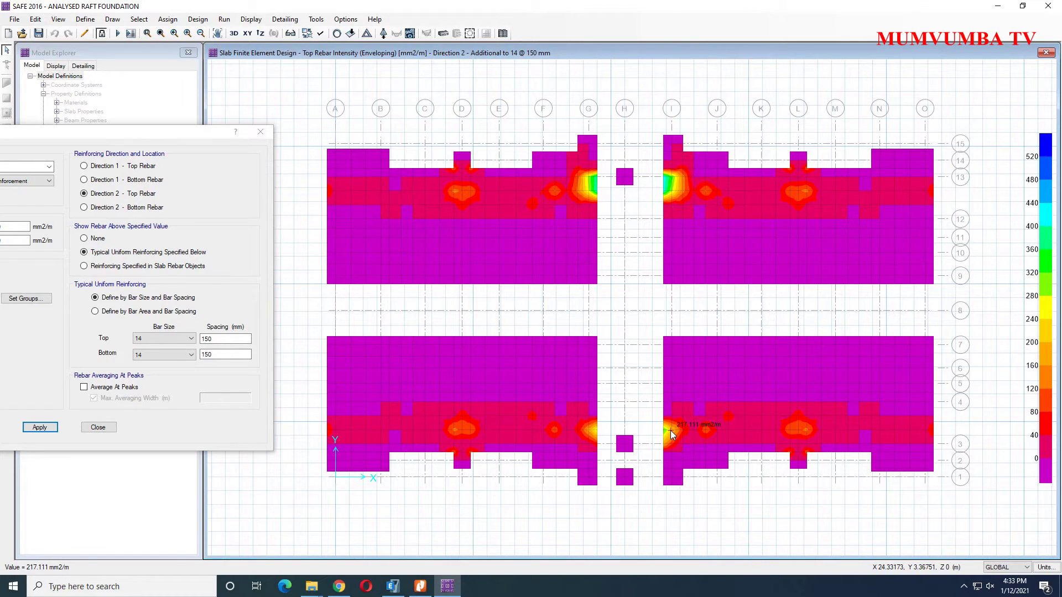
click(110, 181)
click(40, 427)
mouse_move(406, 176)
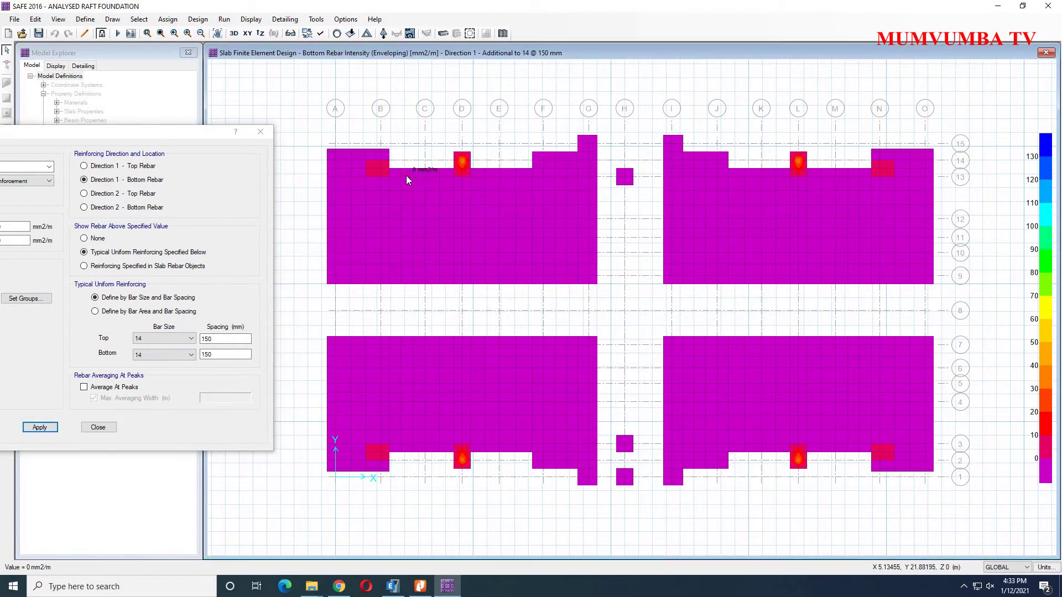
click(93, 167)
click(39, 427)
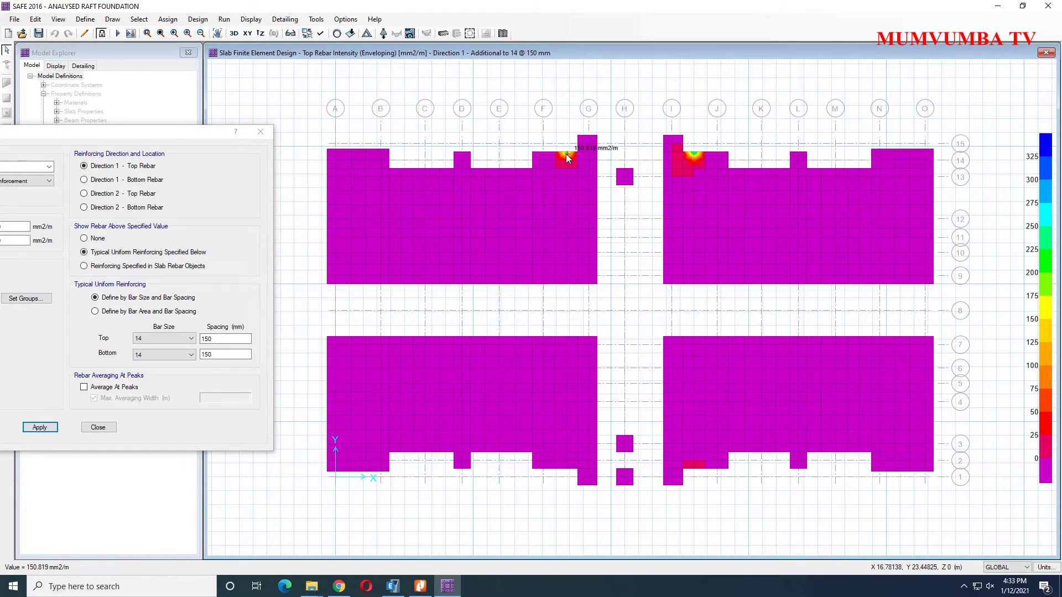
mouse_move(570, 162)
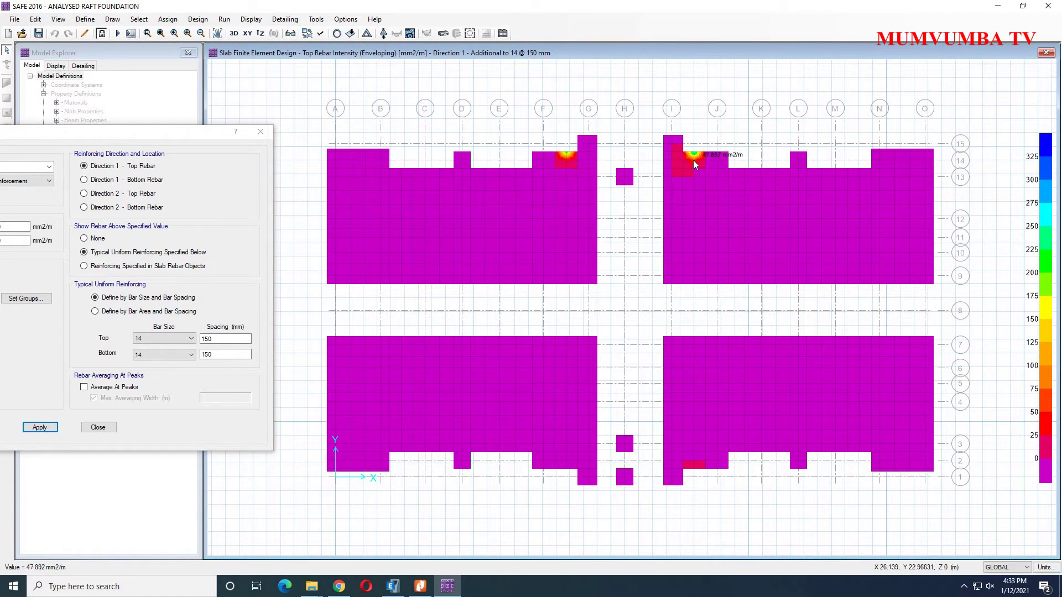
- Set the top and bottom uniform bar size to 16 and update the Direction 1 top rebar contours
click(191, 354)
click(164, 394)
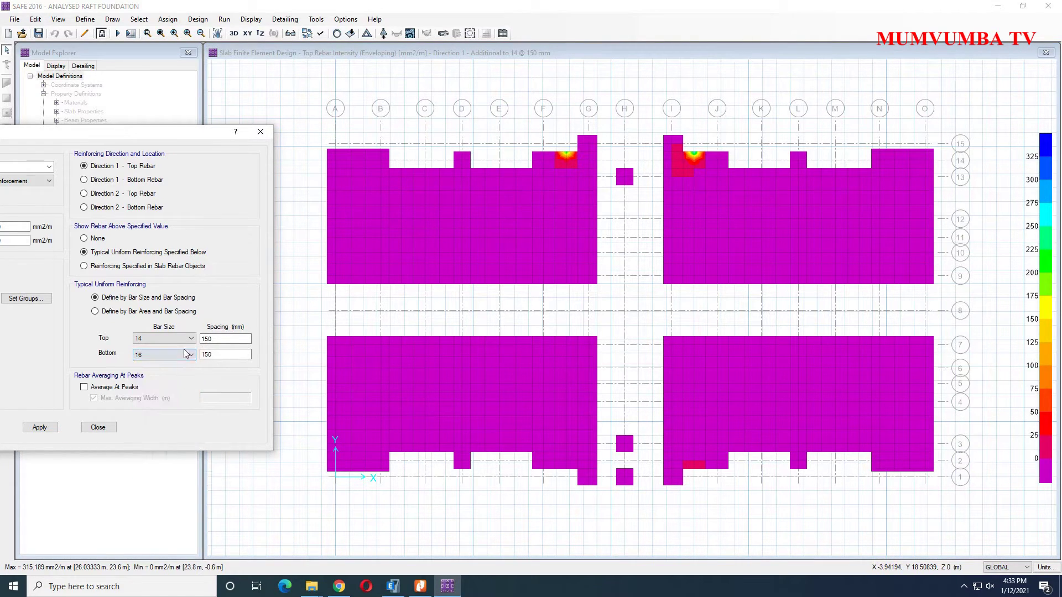
click(190, 339)
click(166, 384)
click(35, 428)
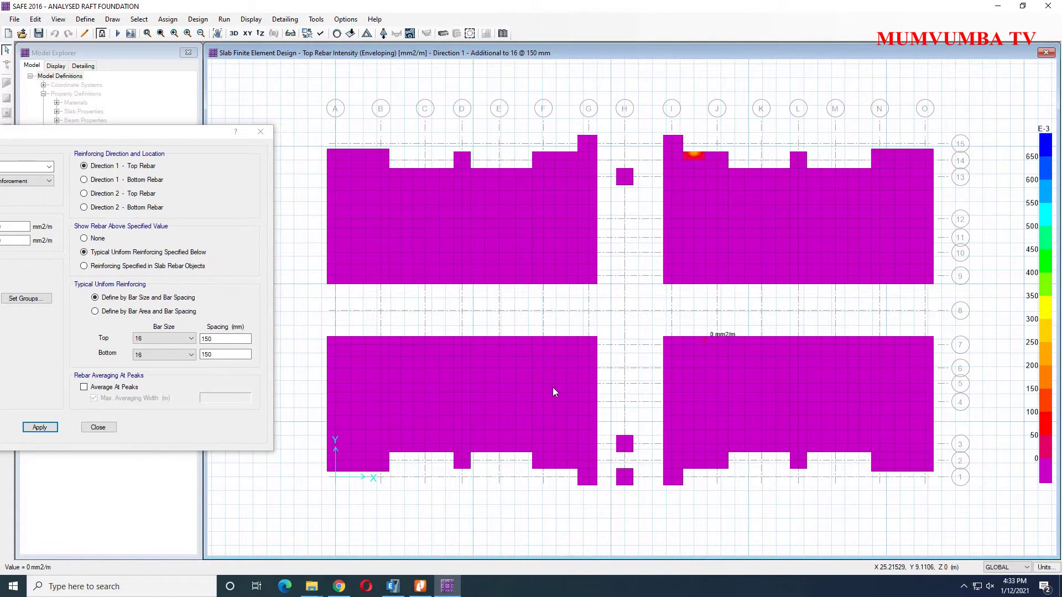
- Inspect the additional rebar required beyond size 16 at 150 mm for Direction 1 bottom and Direction 2 top
click(95, 184)
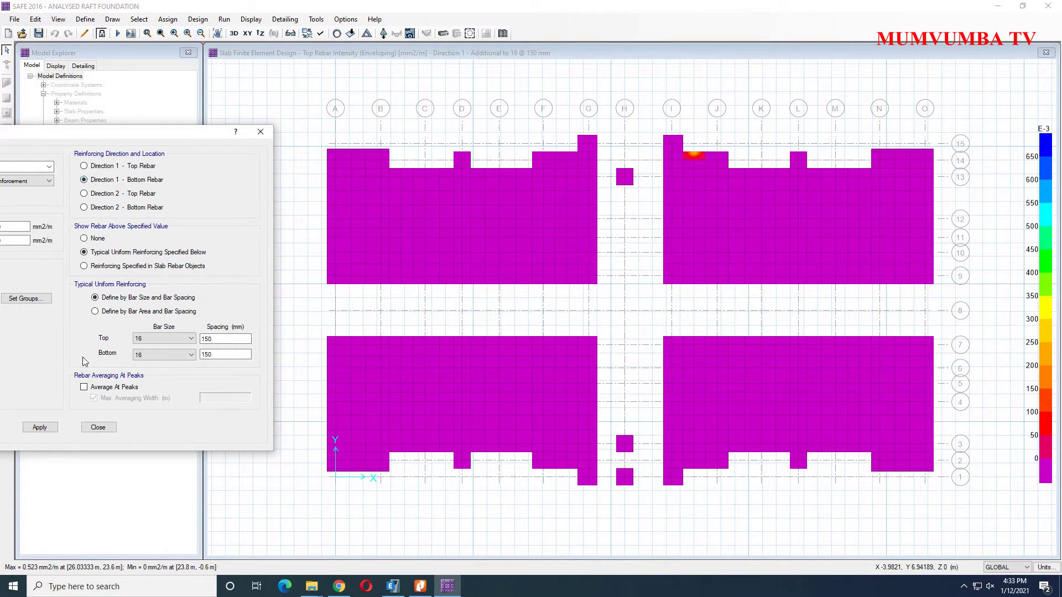
click(41, 428)
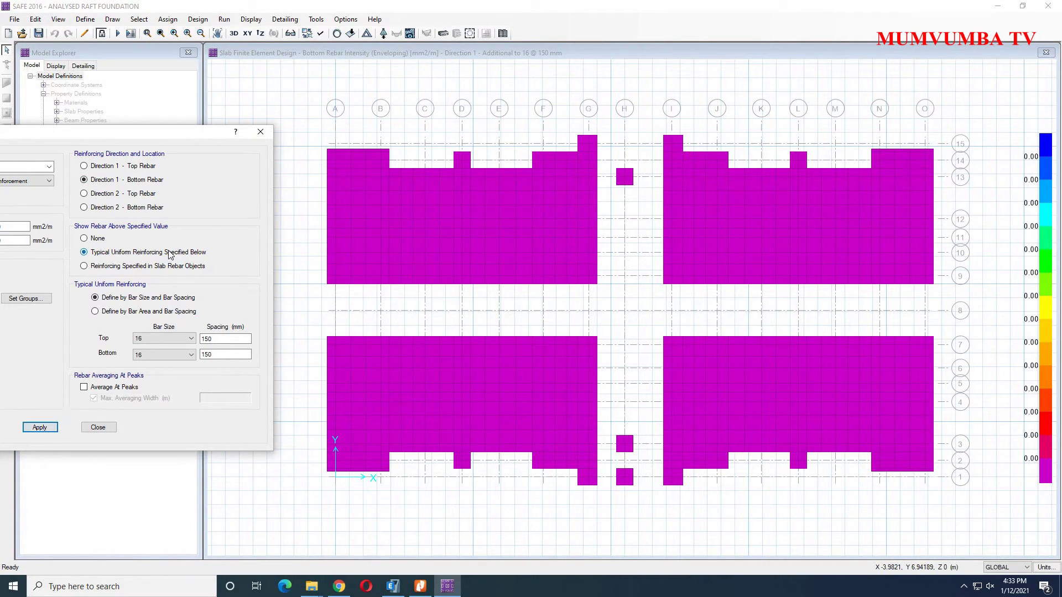
click(45, 428)
mouse_move(674, 175)
mouse_move(789, 192)
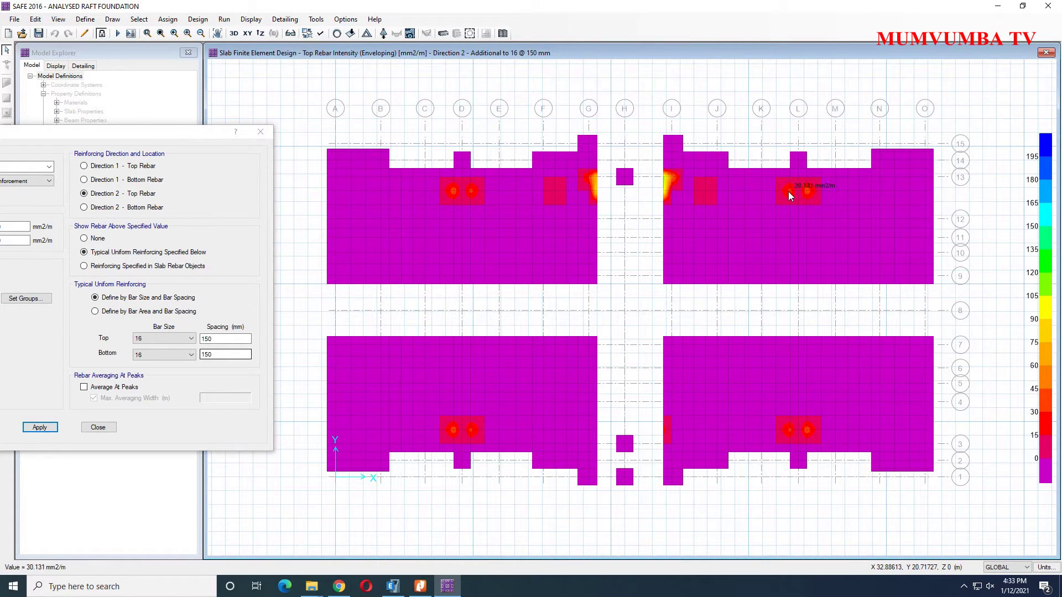
- Display the Direction 2 bottom rebar required beyond size 16 at 150 mm, and close the slab design settings
click(84, 207)
click(40, 427)
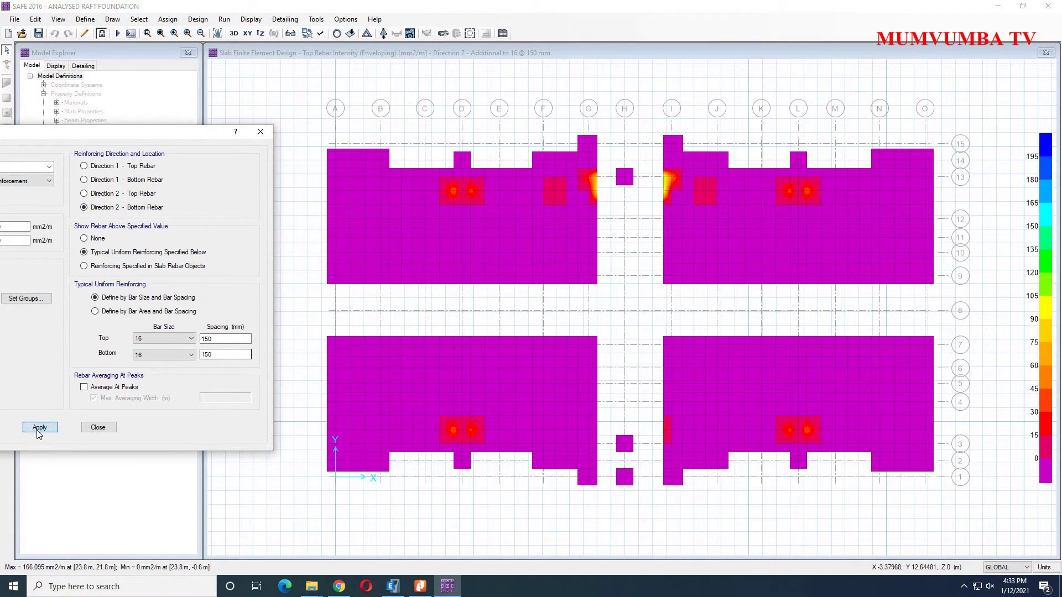
click(493, 225)
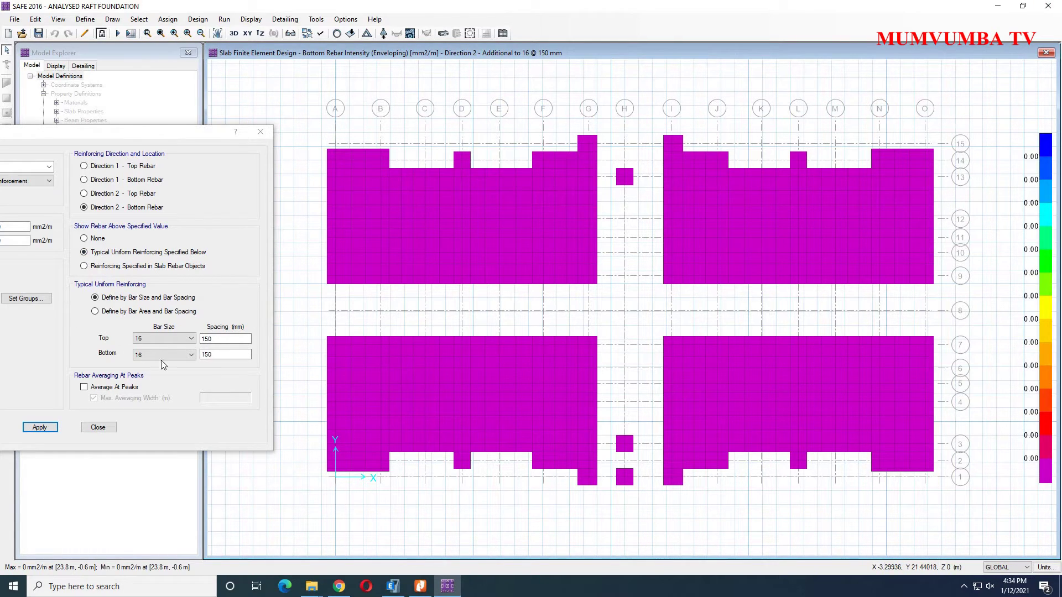
click(51, 427)
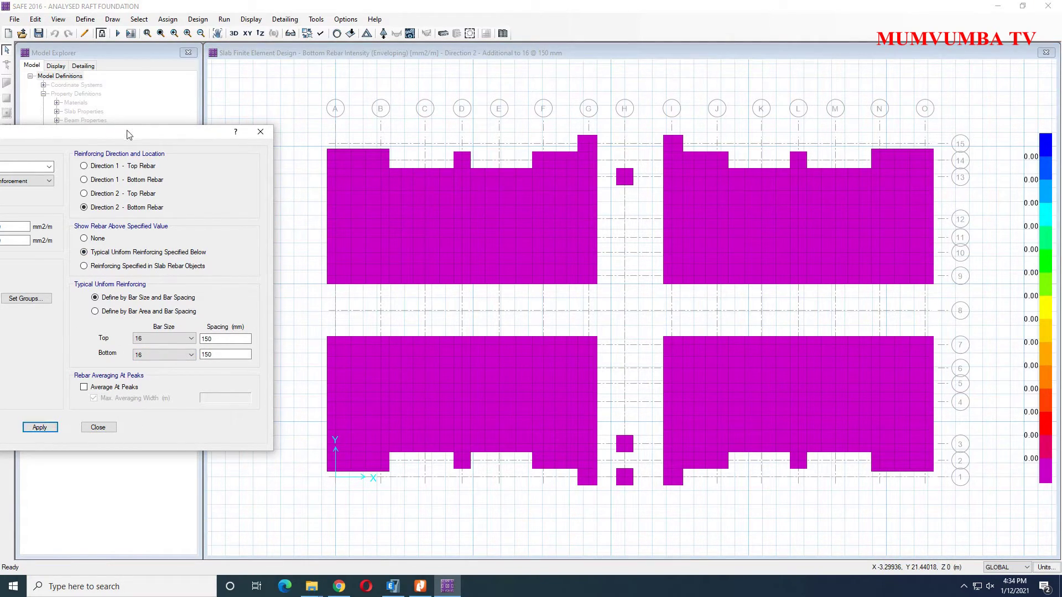
drag(109, 142, 430, 118)
click(583, 108)
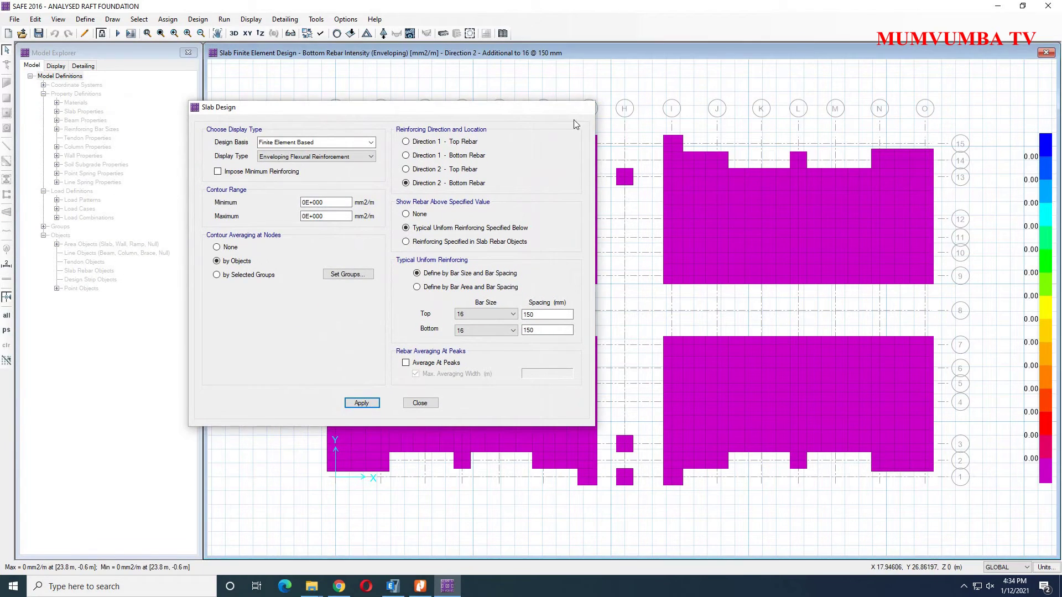
- Show the punching shear design and examine the capacity ratios around gridlines 13 and 14 of the raft
click(101, 34)
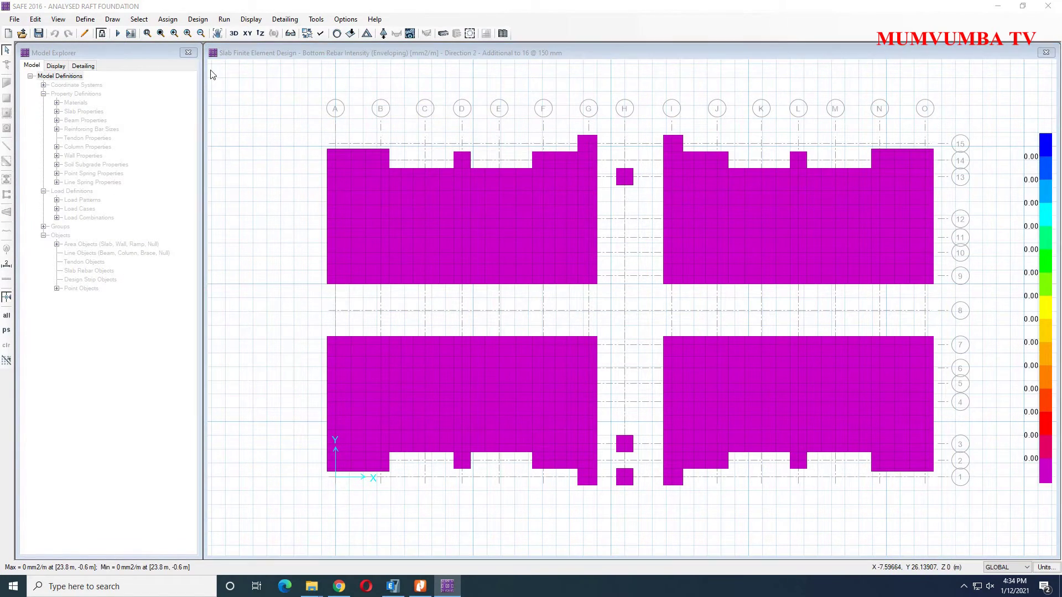
click(569, 335)
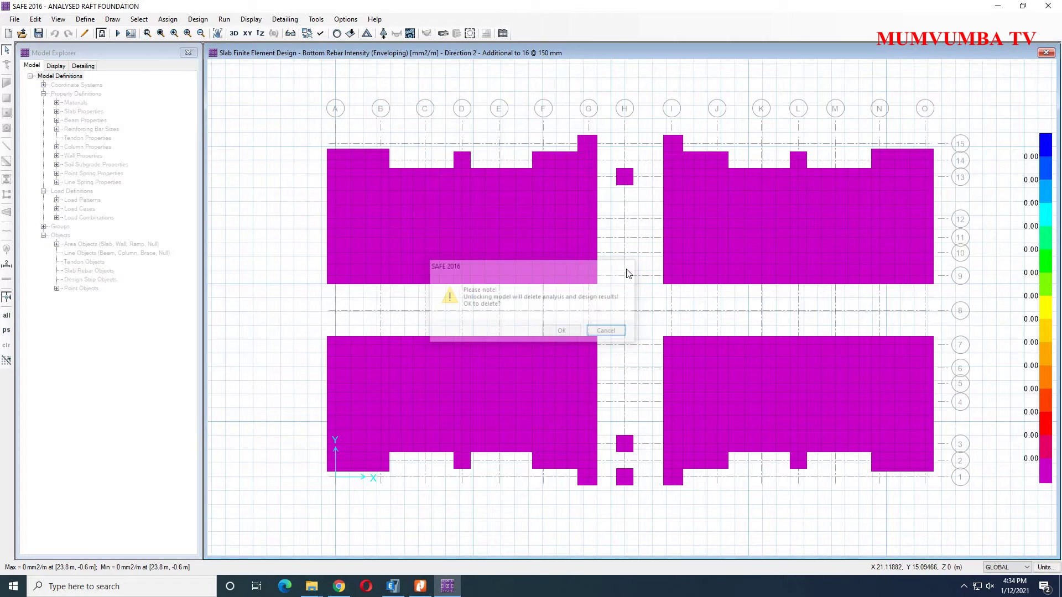
click(470, 34)
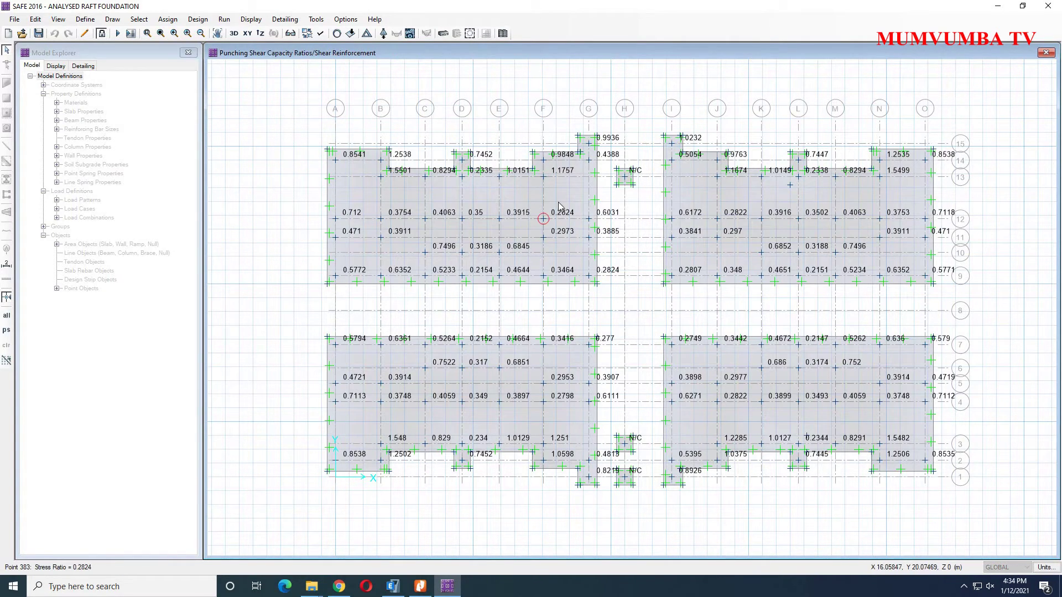
scroll(912, 193, up, 3)
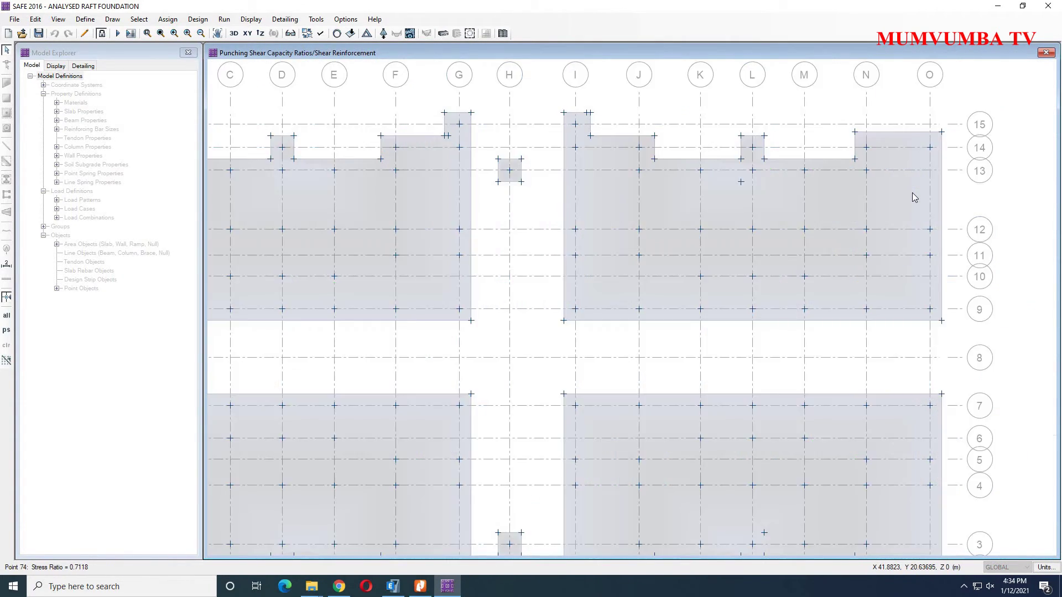
mouse_move(849, 166)
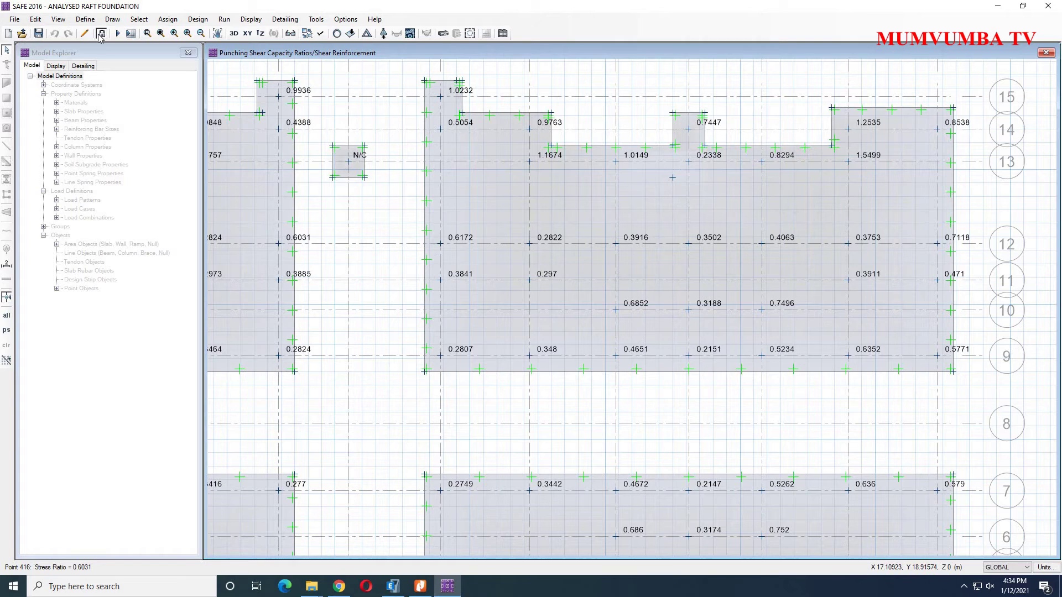
- Unlock the model, deleting its results, and change the raft slab property to 600 mm thickness with the name RAFT: 600MM
click(102, 33)
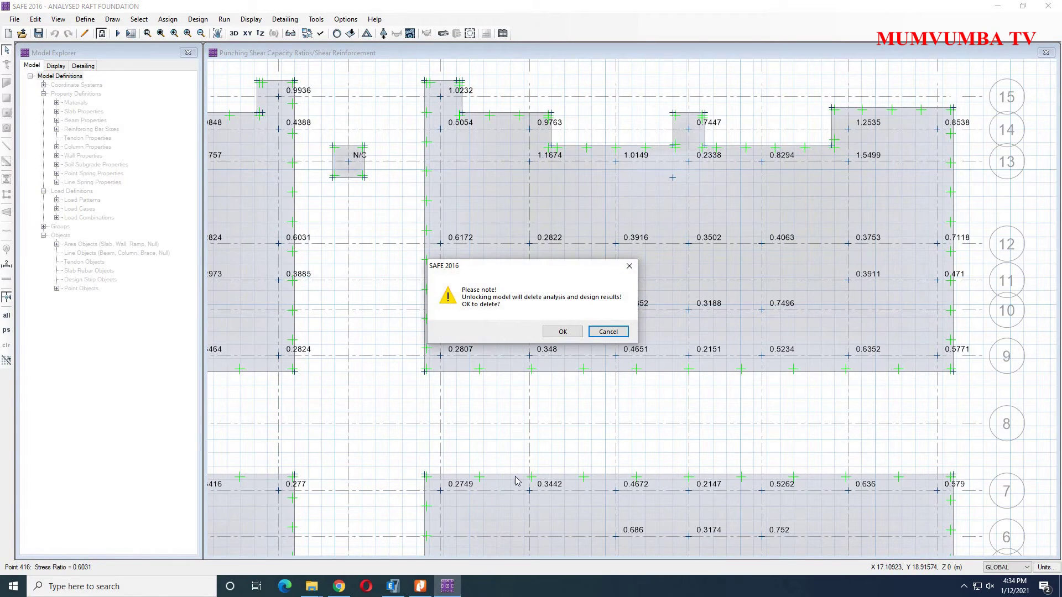
click(562, 331)
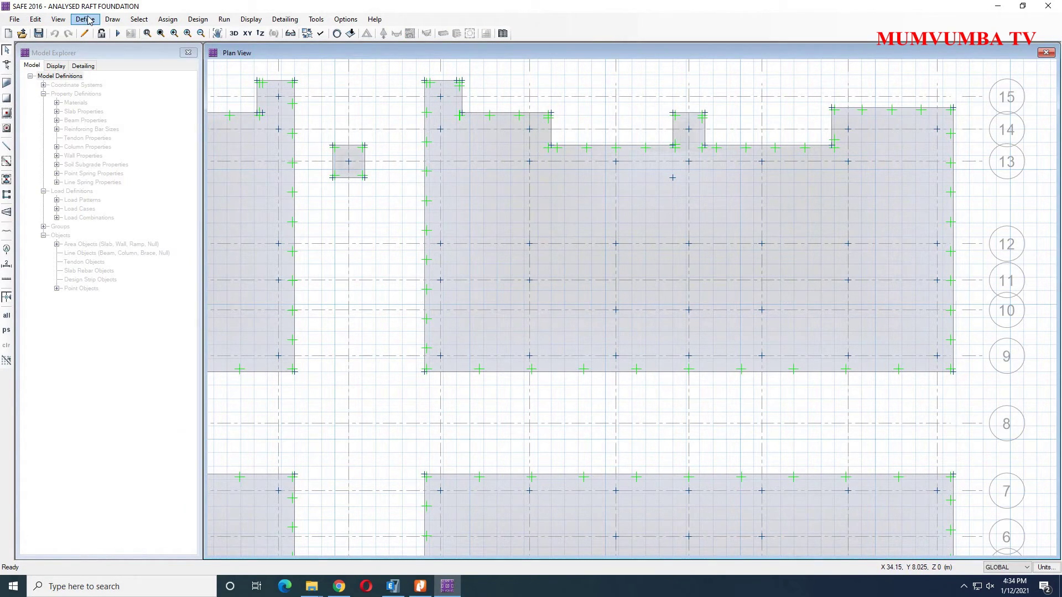
click(85, 20)
click(115, 47)
click(570, 284)
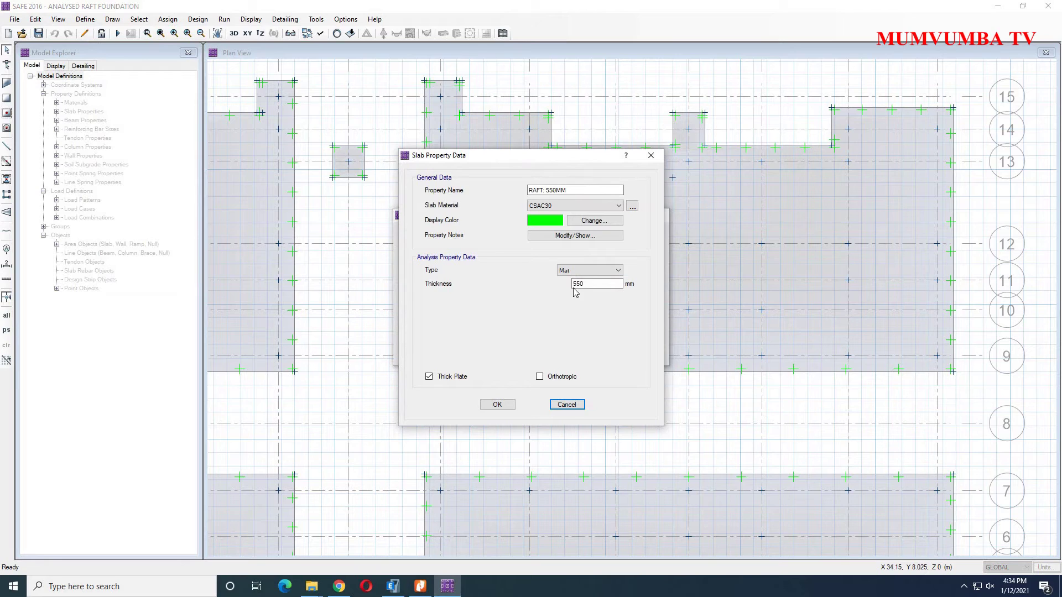
drag(581, 284, 556, 285)
drag(553, 190, 547, 190)
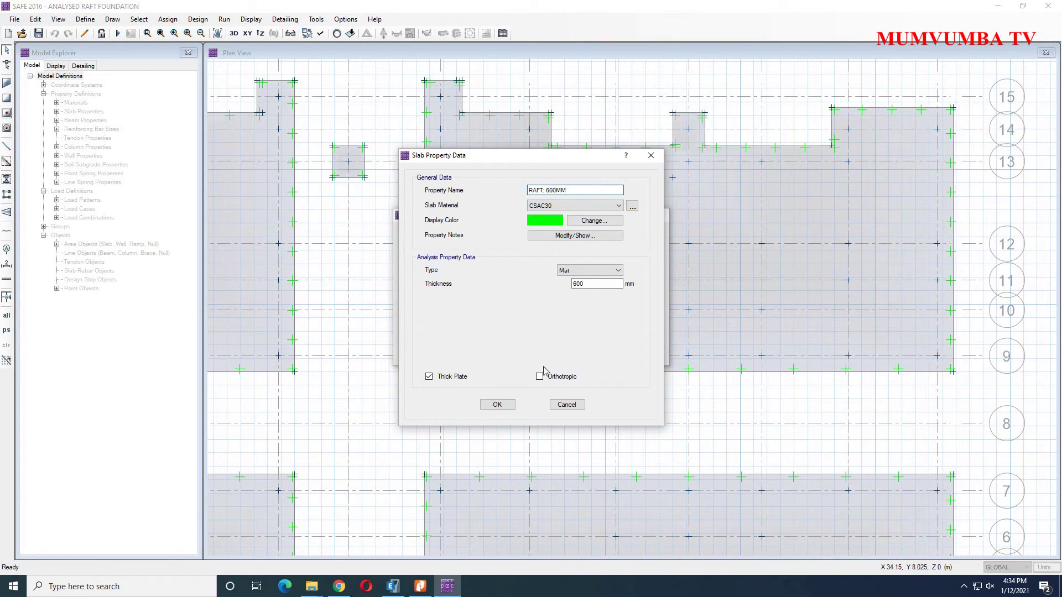
click(501, 405)
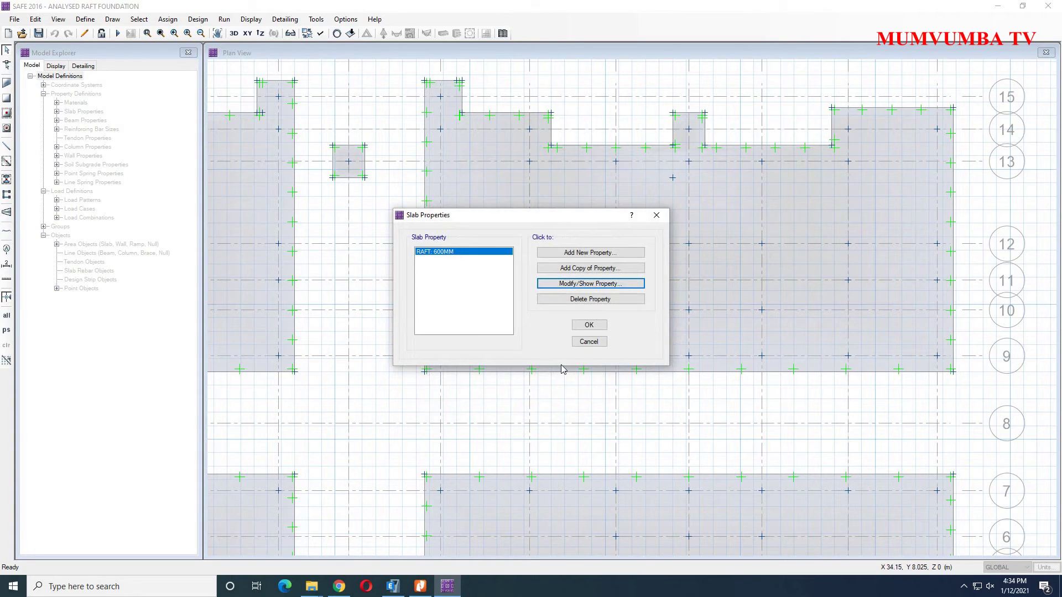
click(590, 325)
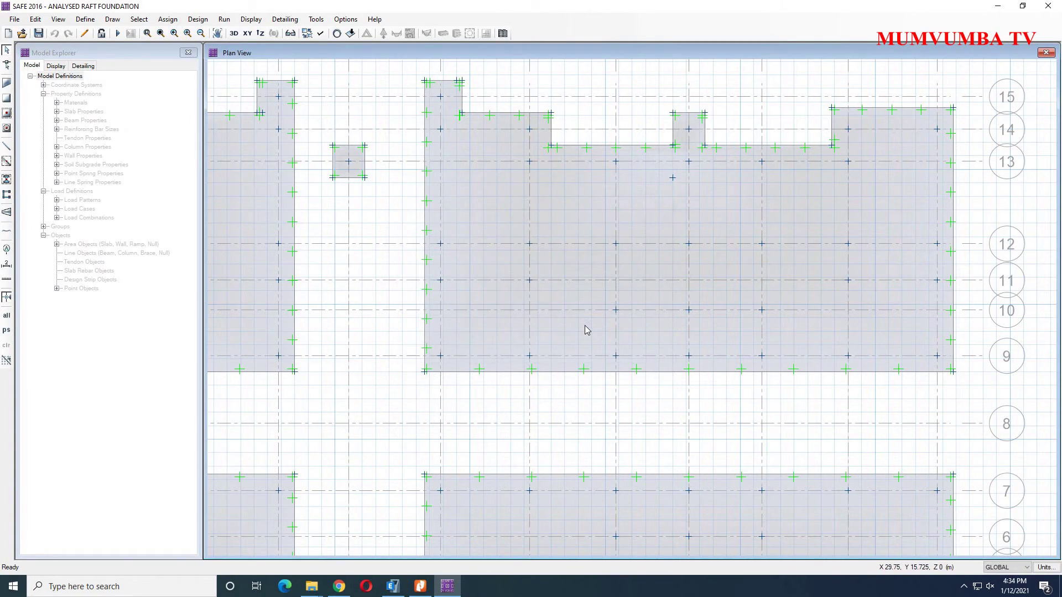
- Run the analysis and design for the 600 mm raft
scroll(675, 313, down, 3)
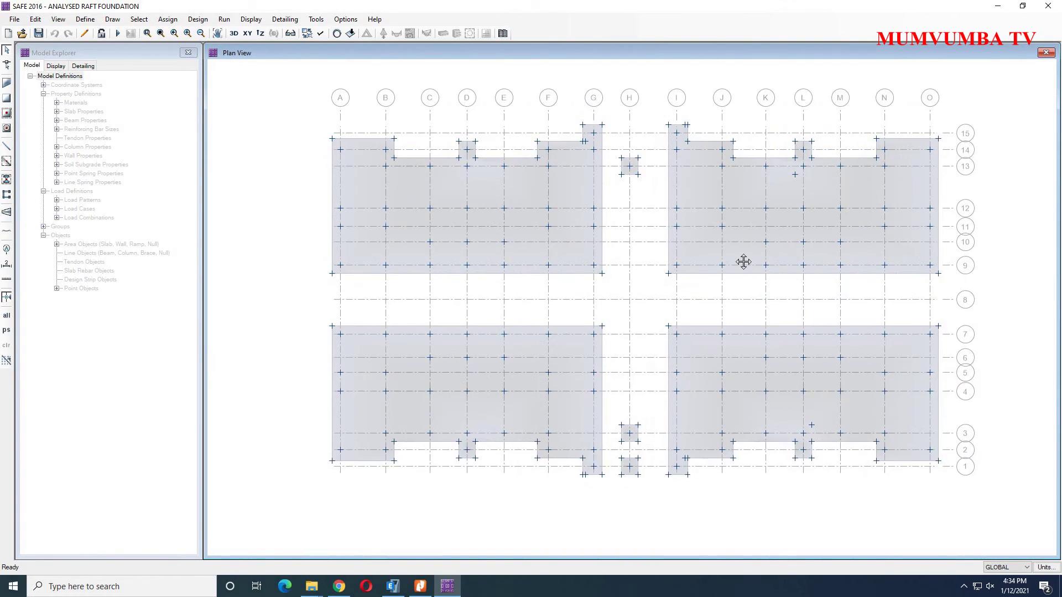
middle_drag(741, 261, 700, 287)
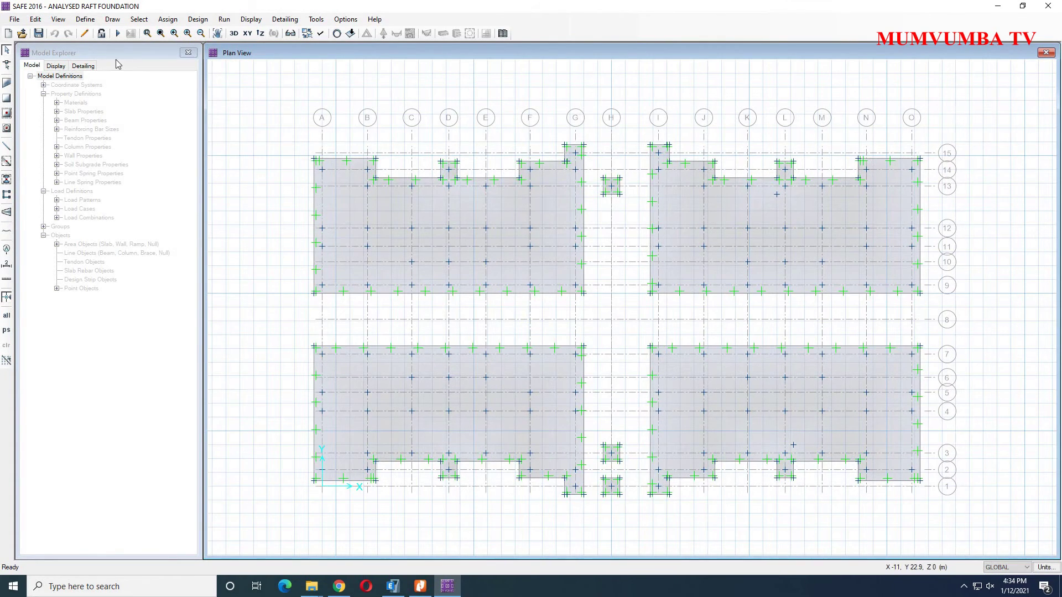
click(115, 34)
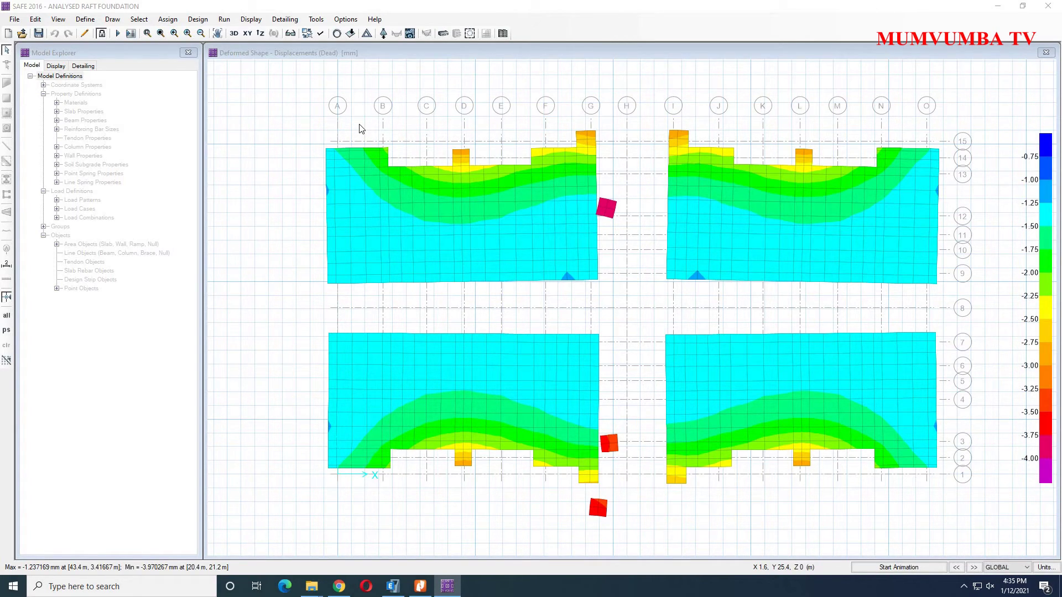
click(397, 191)
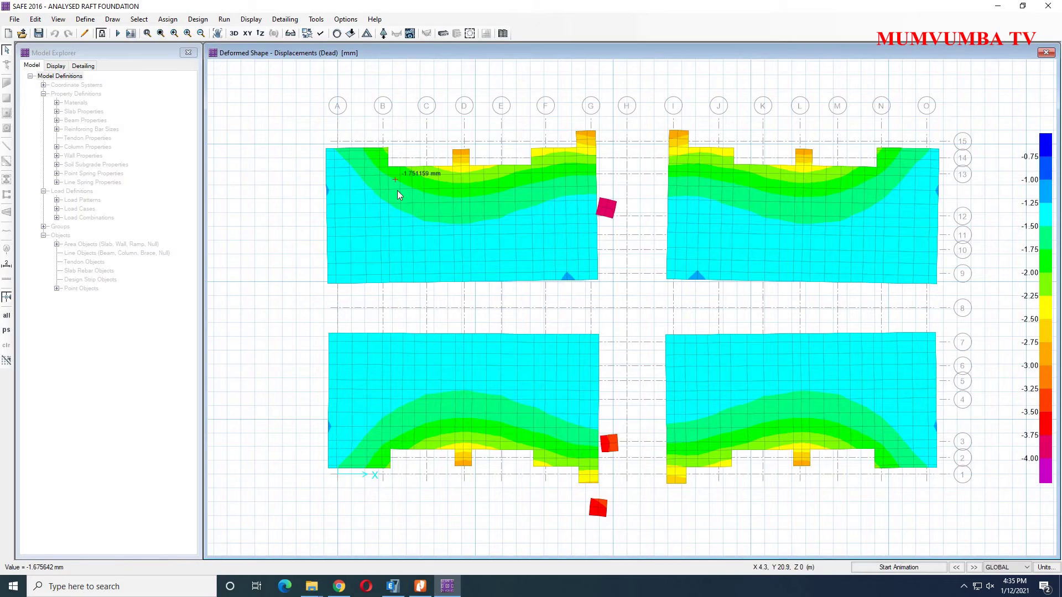
- Show the punching shear design for the 600 mm raft and examine the ratios of the slabs between gridlines 9 and 15
click(471, 34)
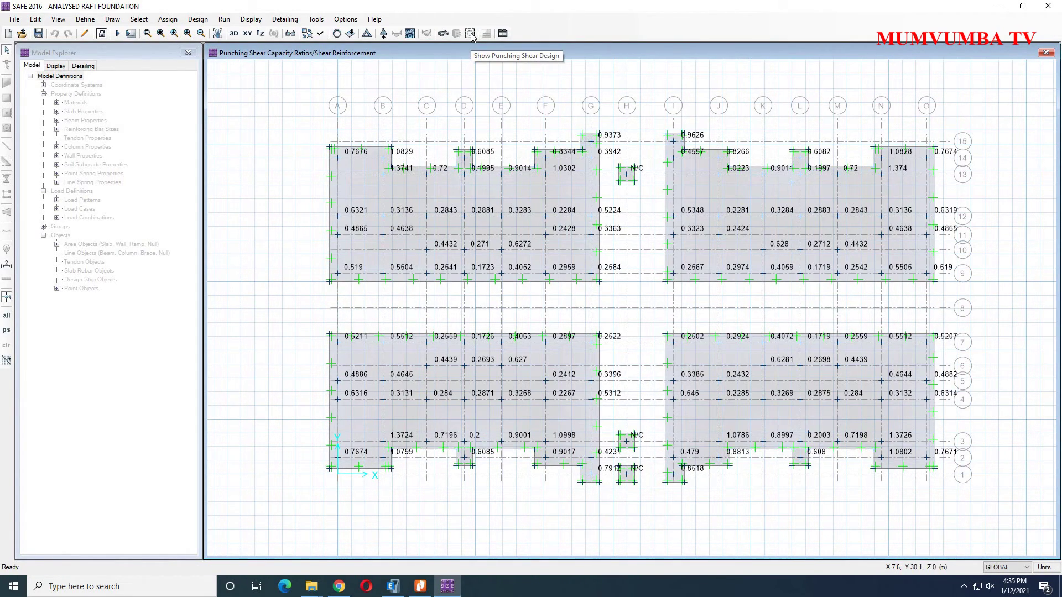
scroll(900, 181, up, 2)
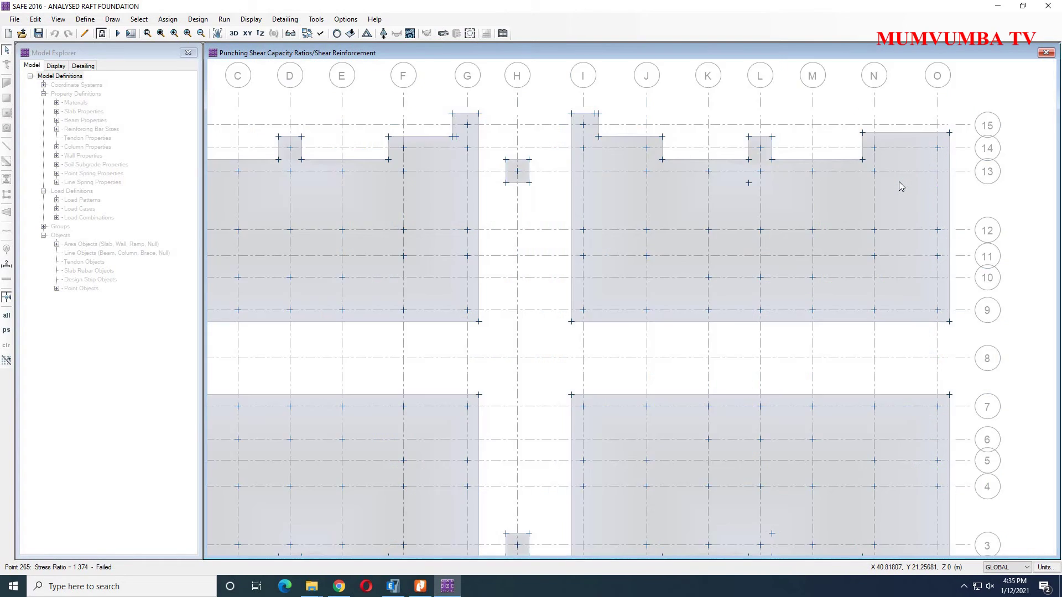
scroll(899, 183, up, 1)
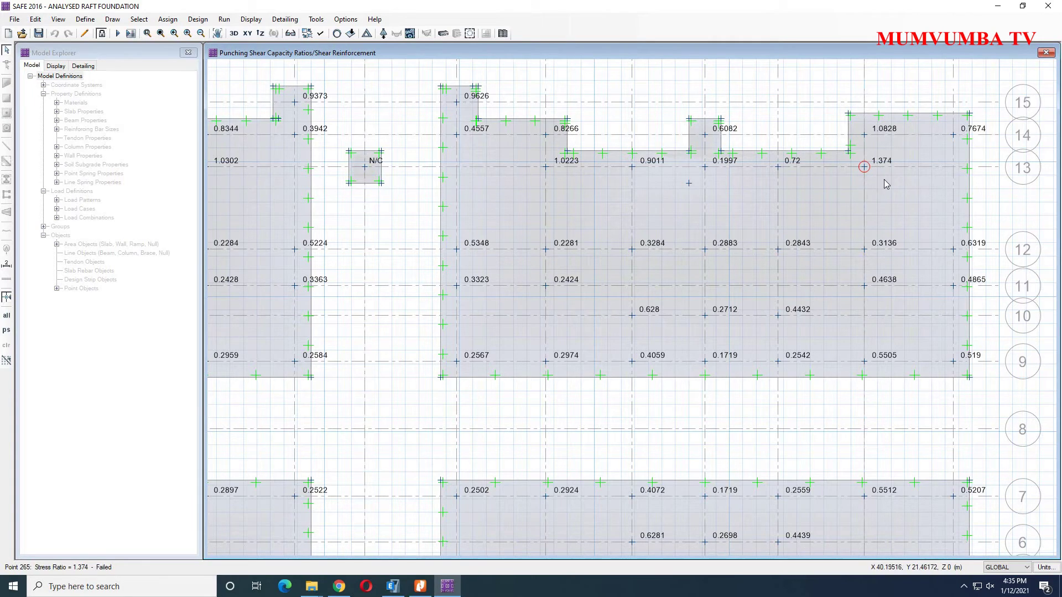
scroll(882, 184, down, 1)
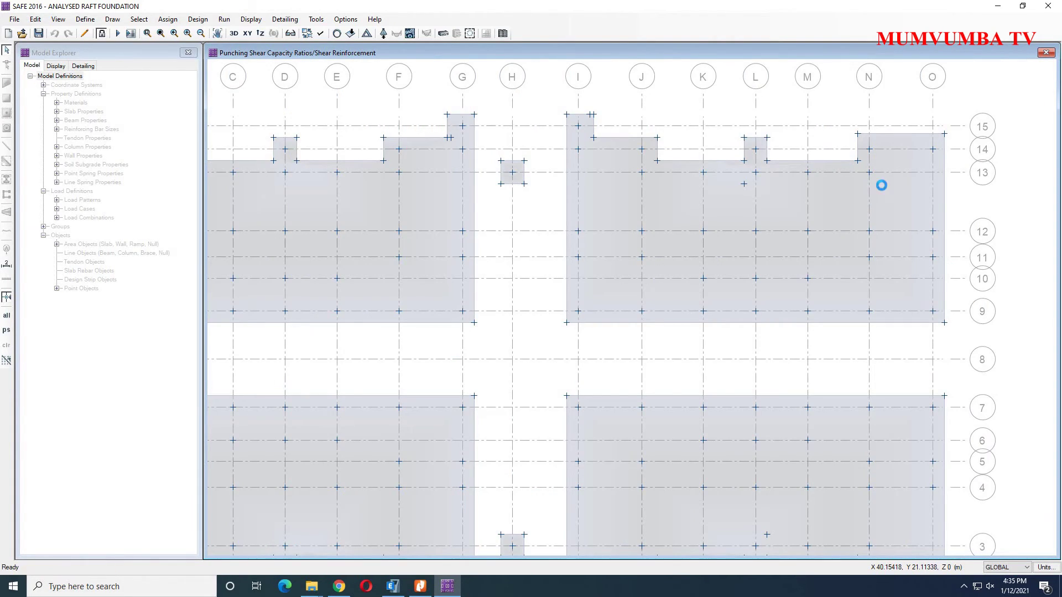
middle_drag(681, 326, 882, 315)
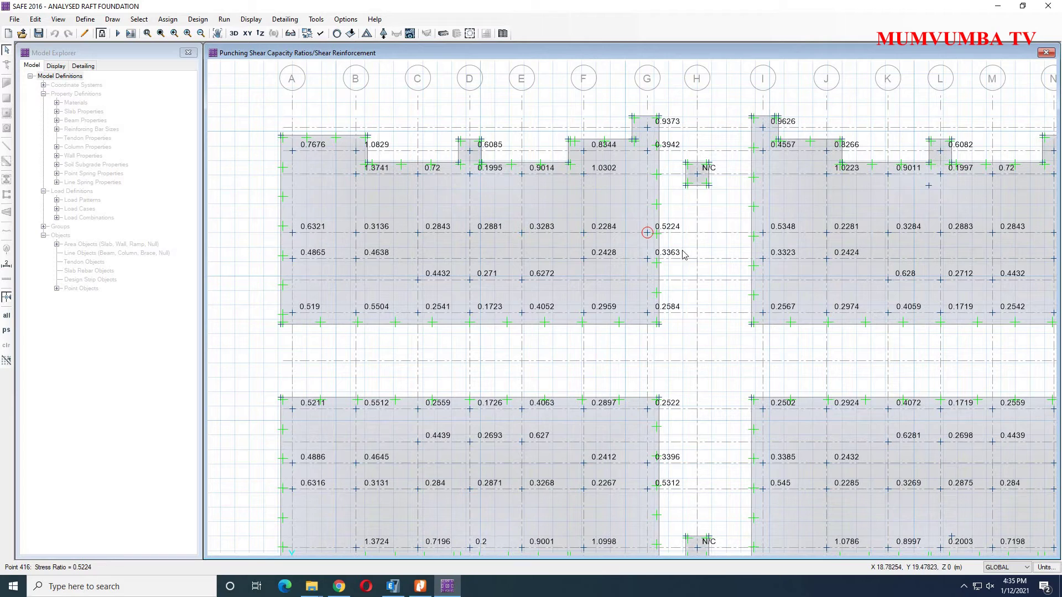
- Examine the punching shear ratios of the slabs between gridlines 1 and 7, especially the columns along gridlines 2 and 3
middle_drag(684, 255, 664, 123)
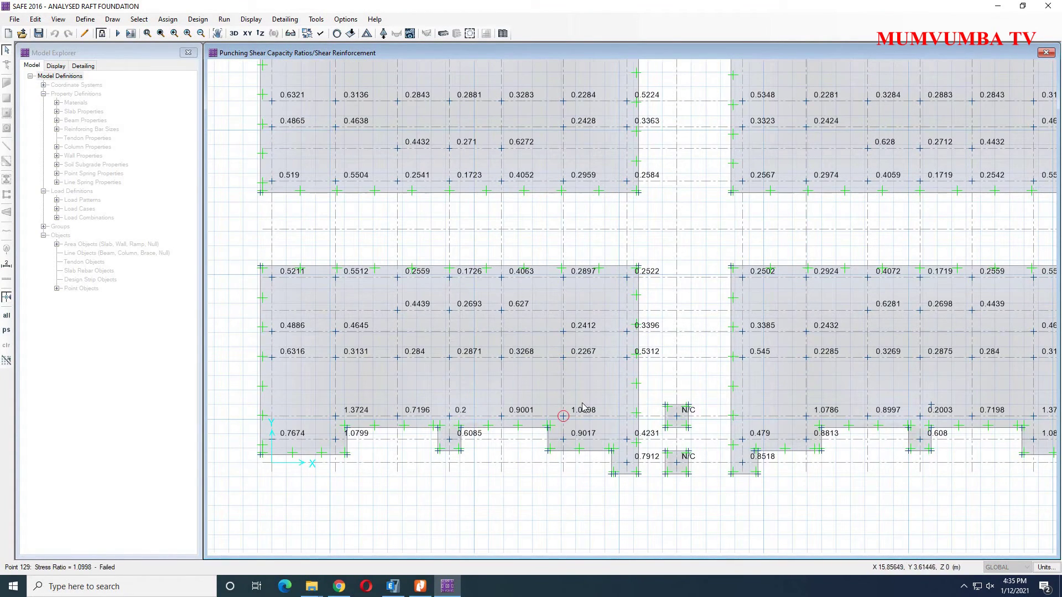
scroll(504, 447, up, 2)
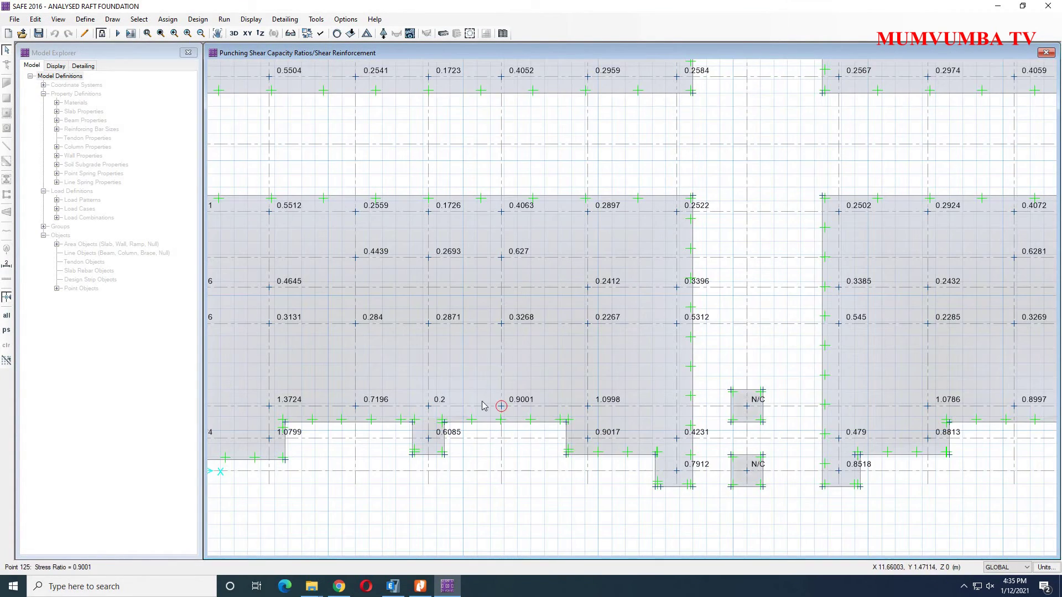
scroll(484, 343, down, 2)
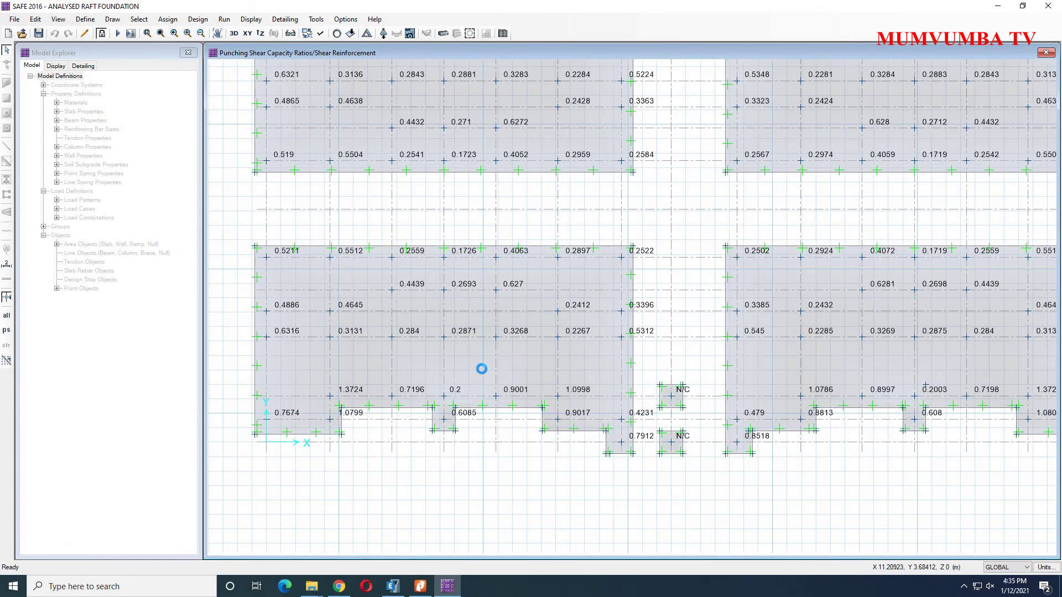
middle_drag(485, 284, 581, 280)
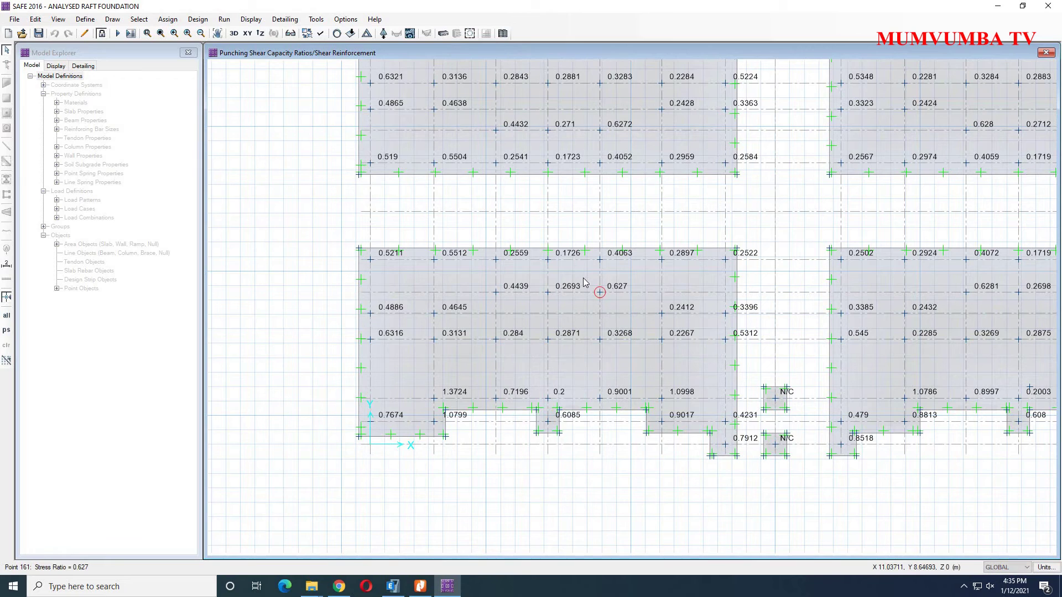
scroll(446, 433, up, 2)
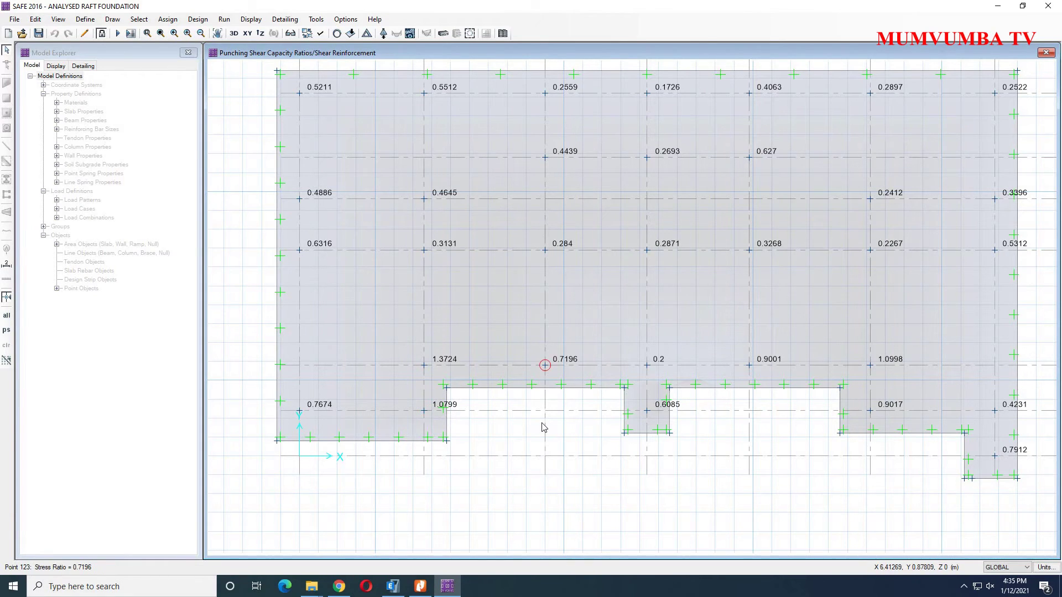
scroll(543, 428, down, 2)
scroll(544, 428, down, 1)
scroll(602, 301, down, 1)
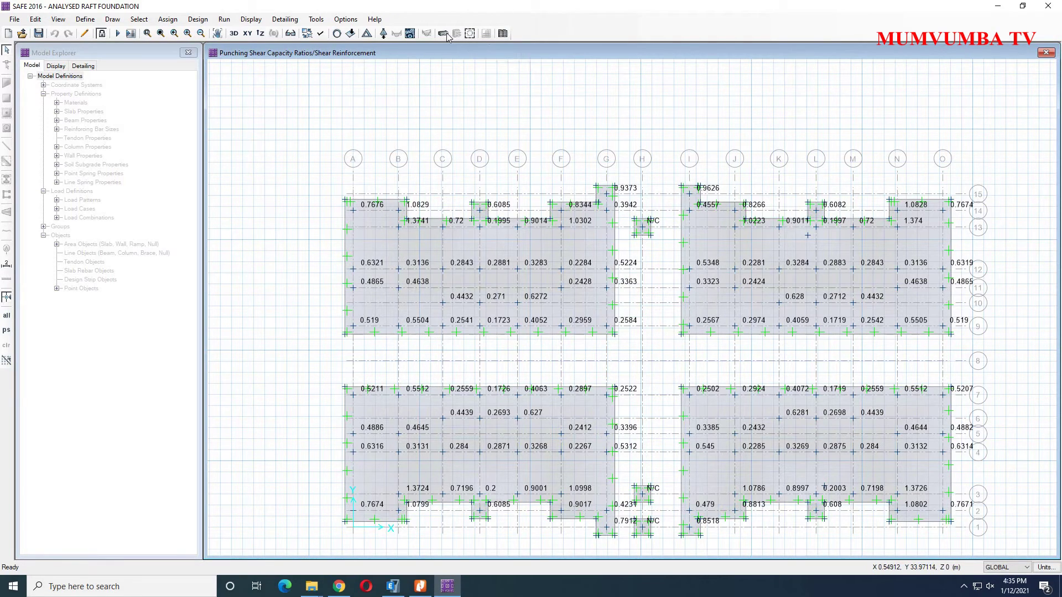
- Bring up the detailing commands for the raft model
click(278, 21)
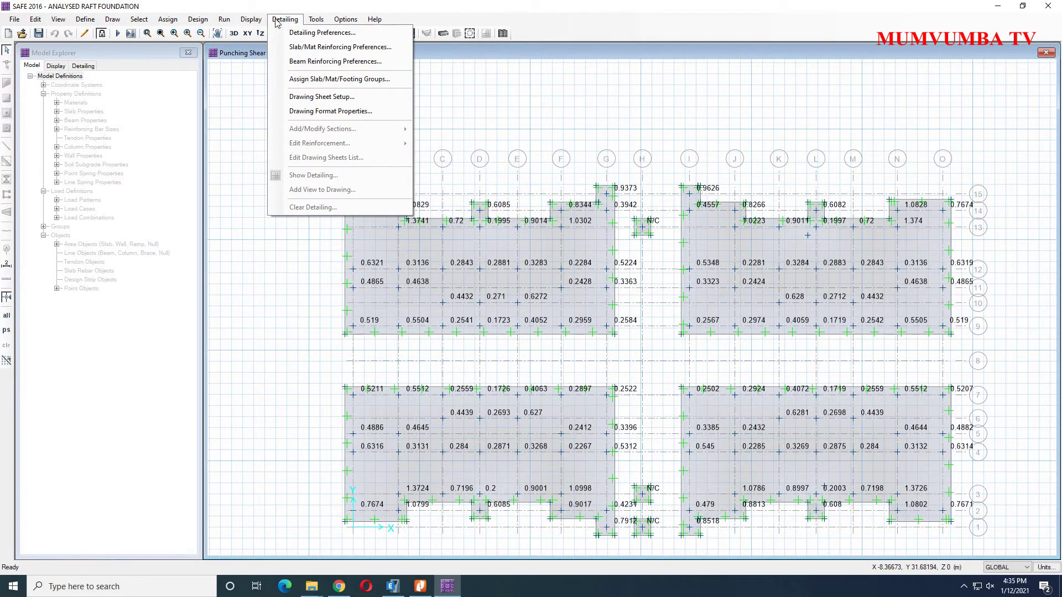